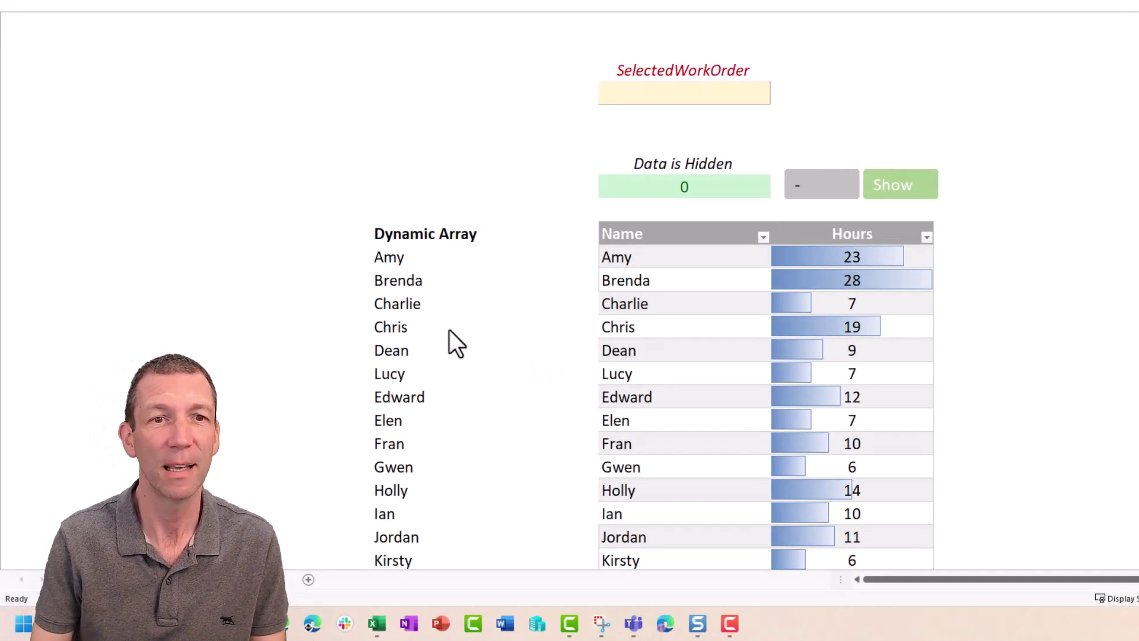
Check the spilled names list, set SelectedWorkOrder to A and drop the empty zero rows.
click(420, 259)
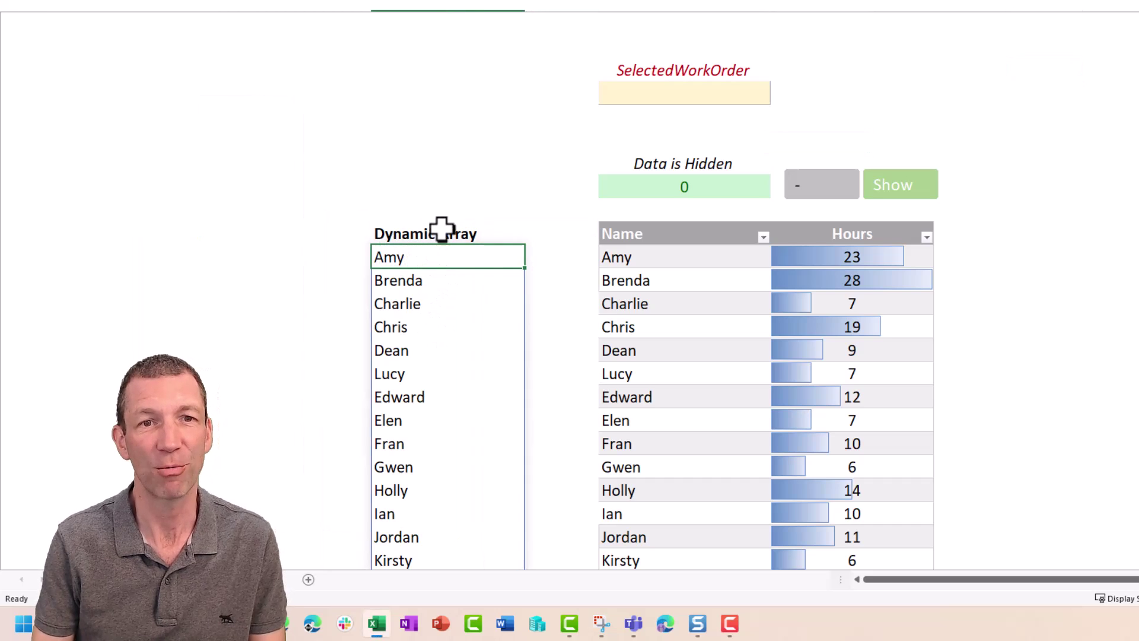
click(529, 241)
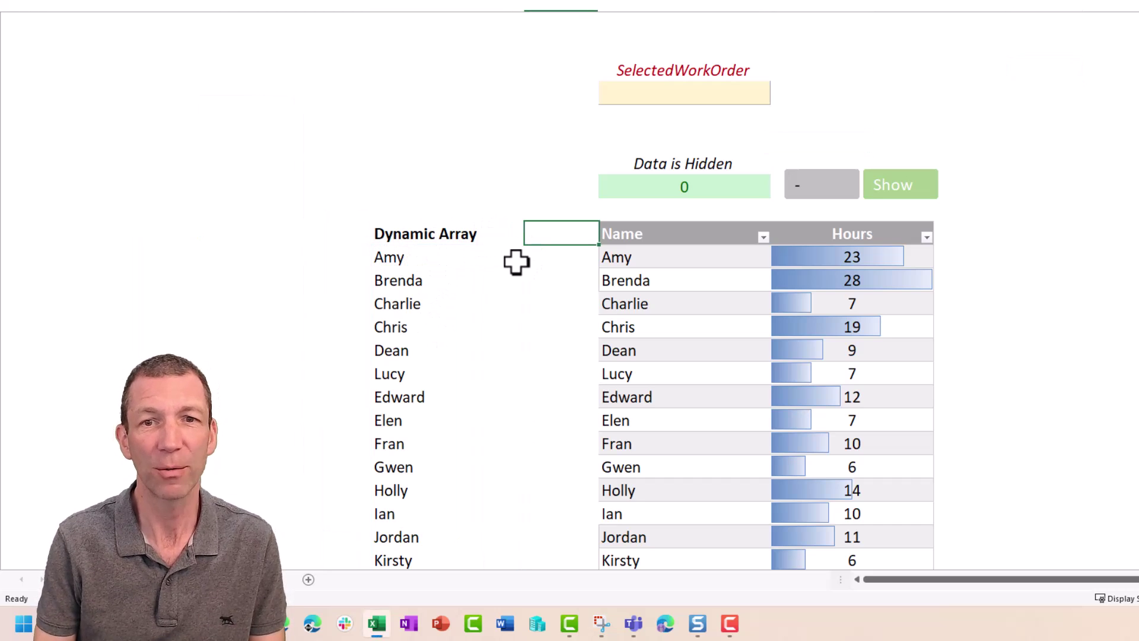
click(653, 92)
click(777, 97)
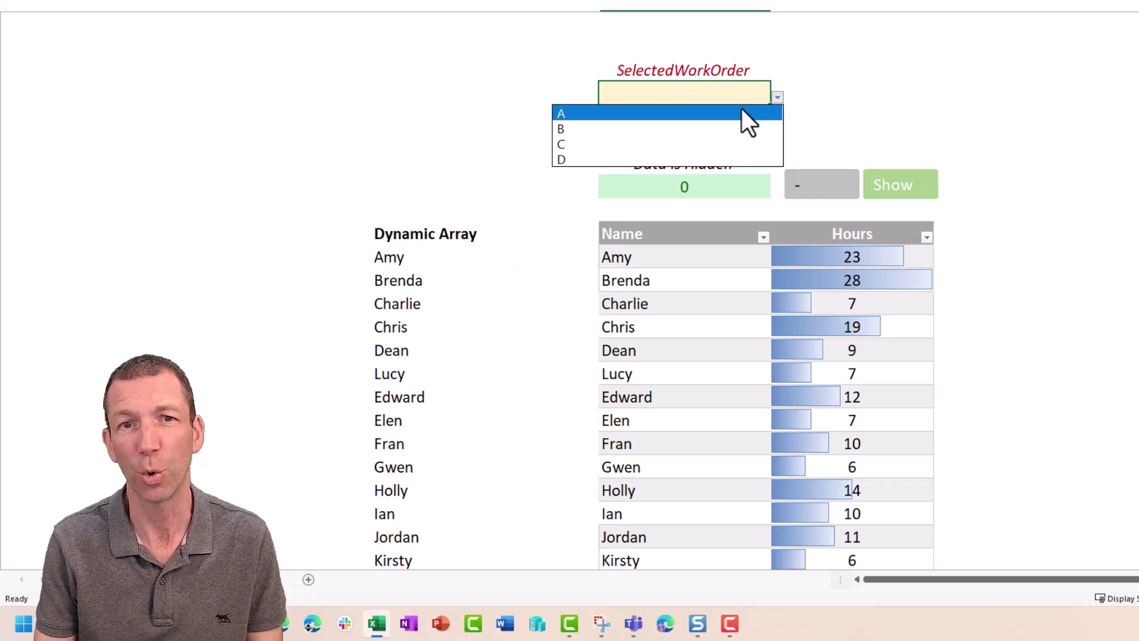
click(717, 112)
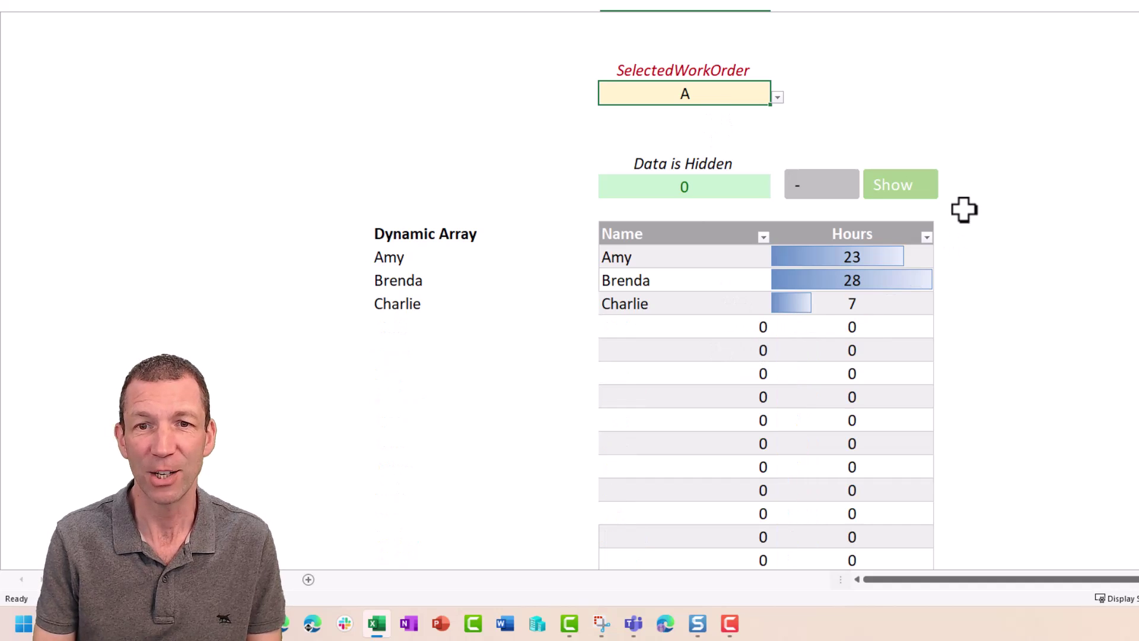
click(892, 179)
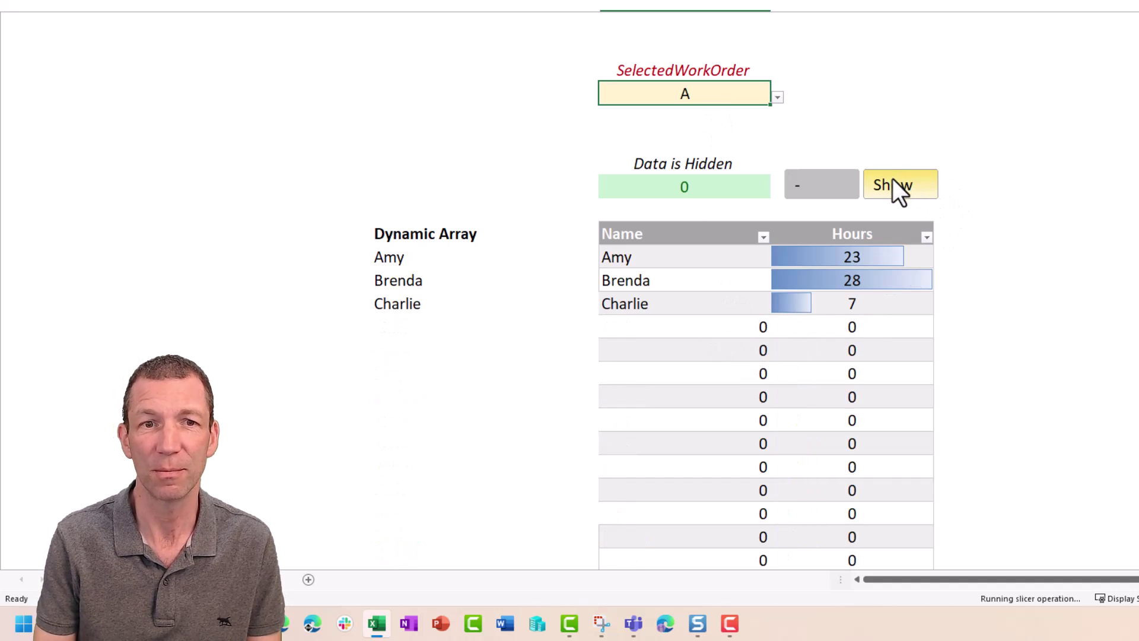
Switch to work orders B, then D, revealing the hidden rows with the Show slicer each time.
click(775, 97)
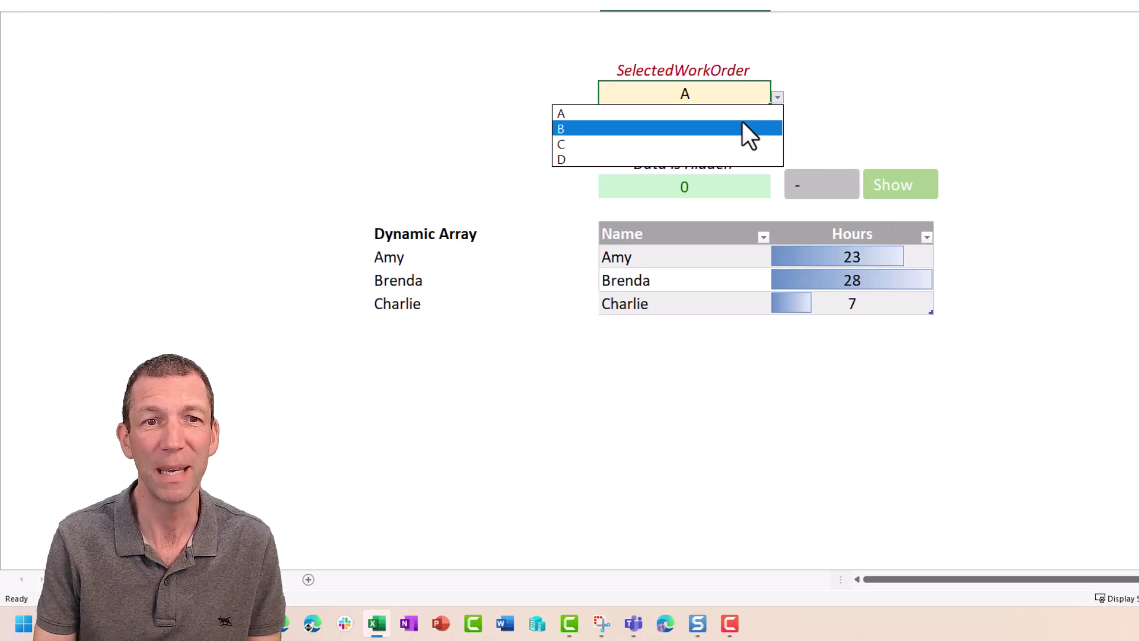
click(742, 125)
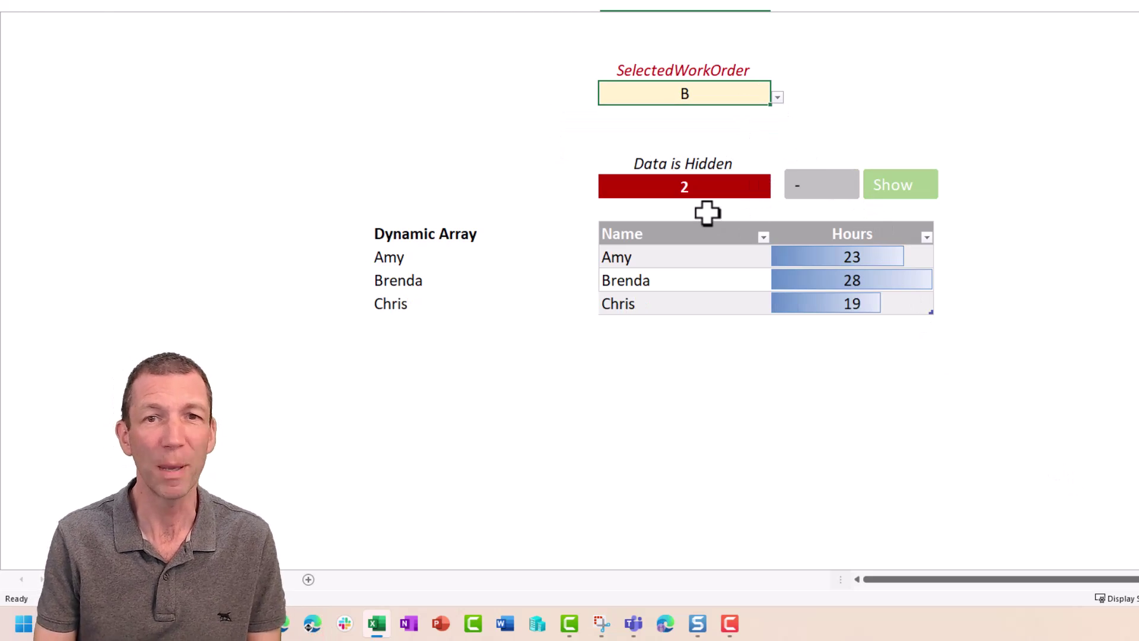
click(895, 189)
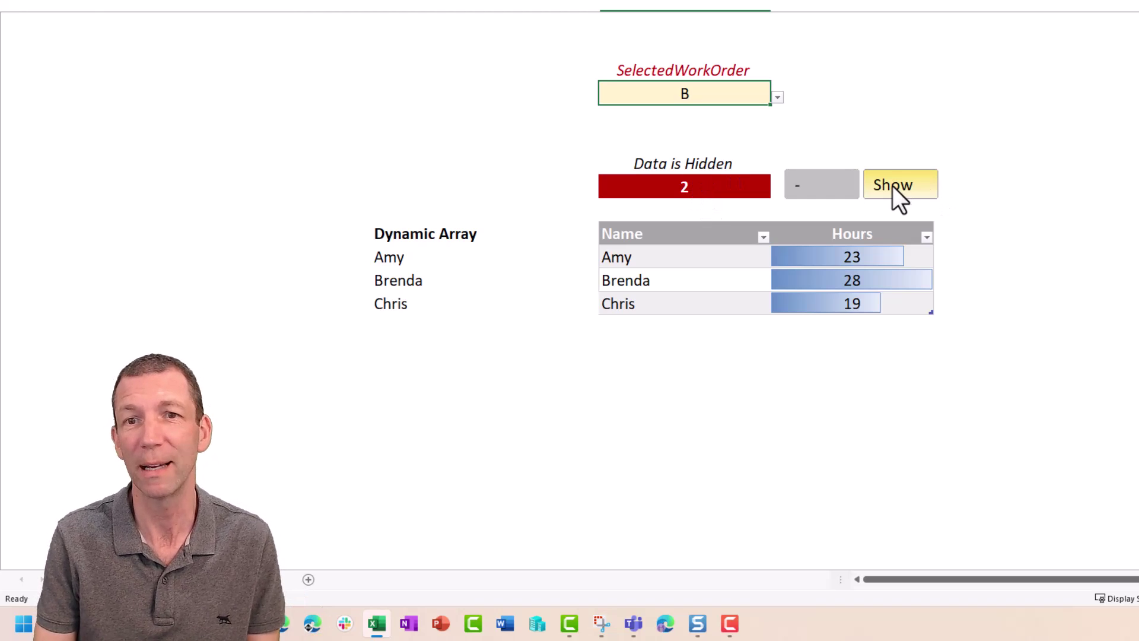
click(892, 186)
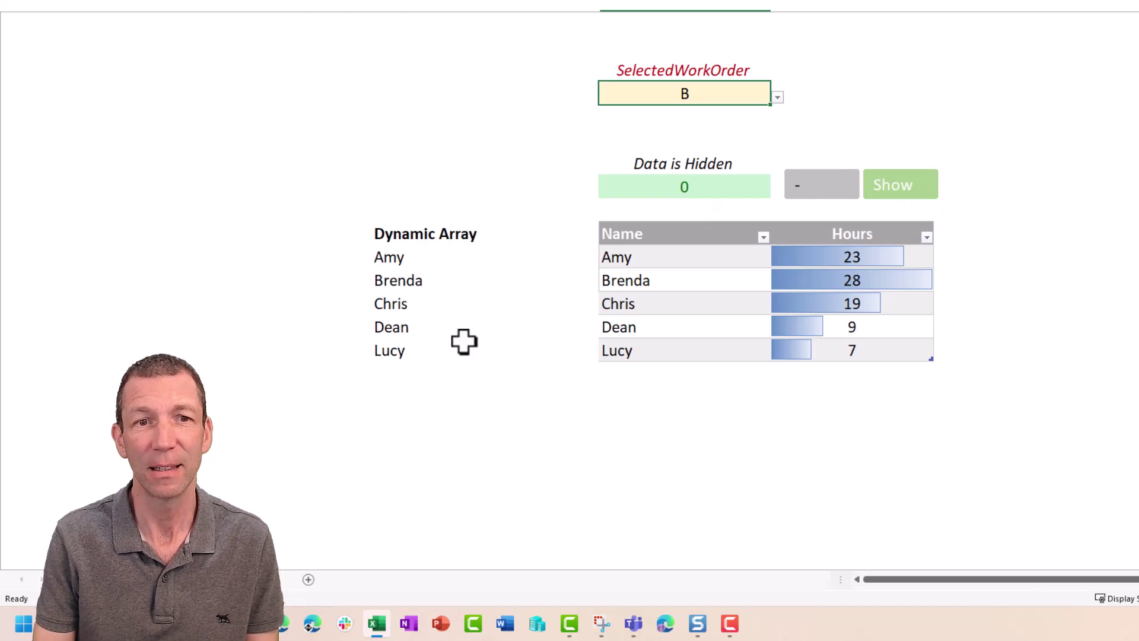
click(777, 97)
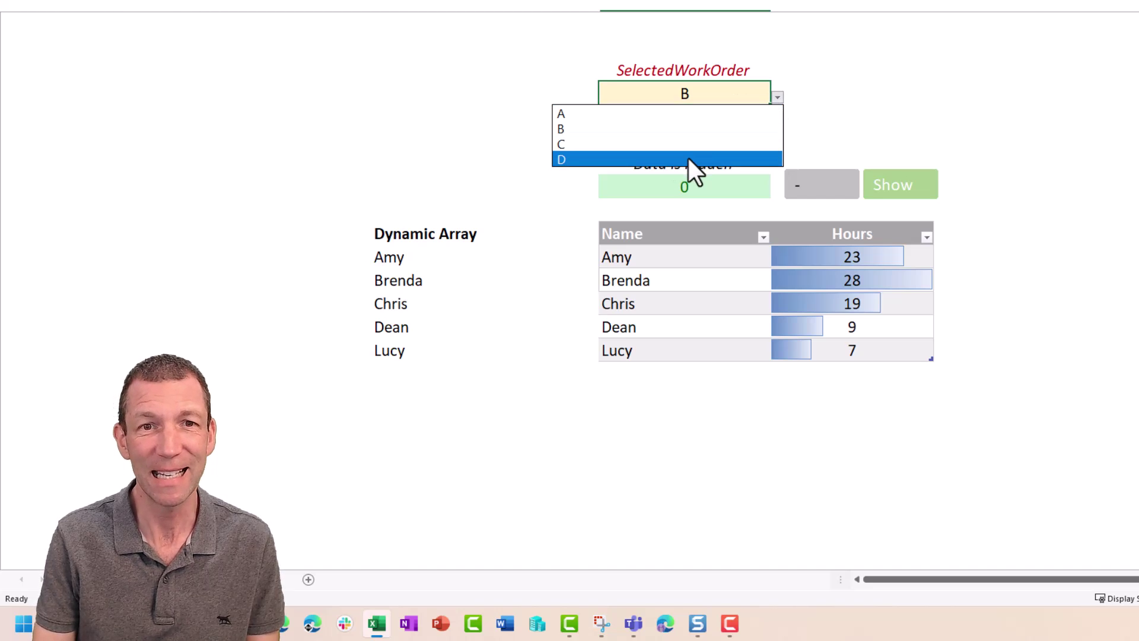
click(688, 157)
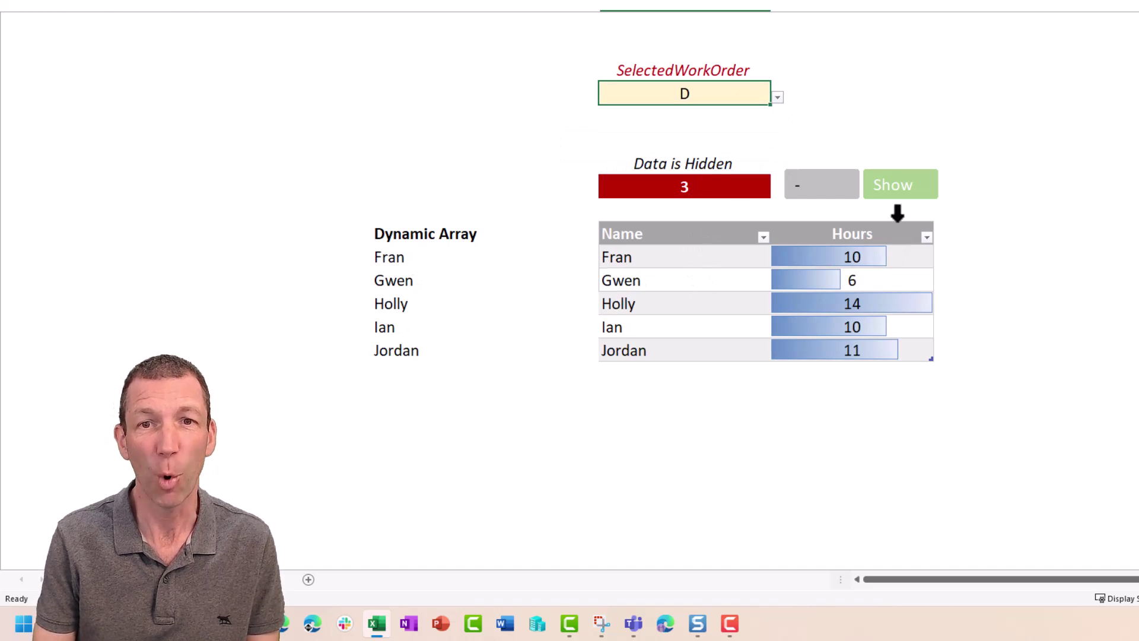
click(899, 185)
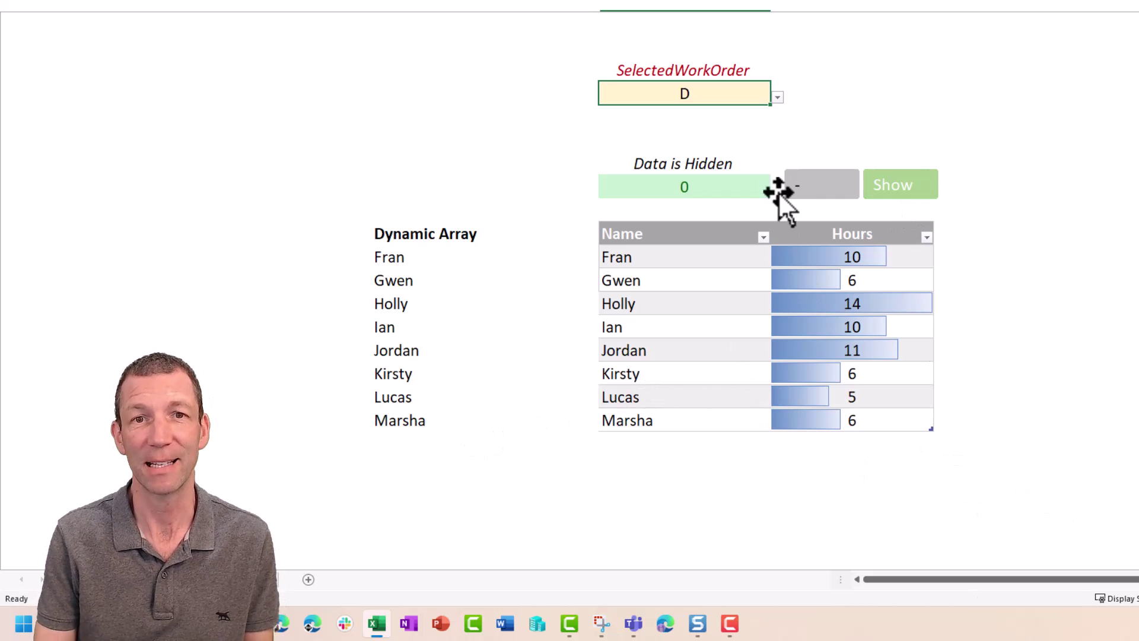
Return to work order A and remove the empty zero rows from the summary table.
click(777, 96)
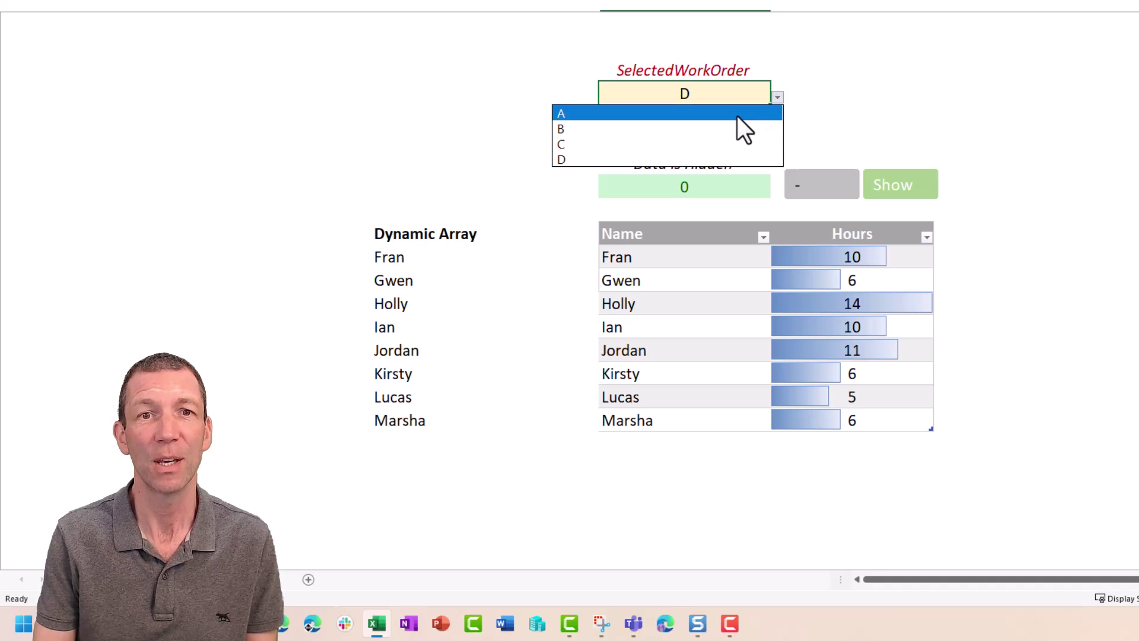
click(736, 114)
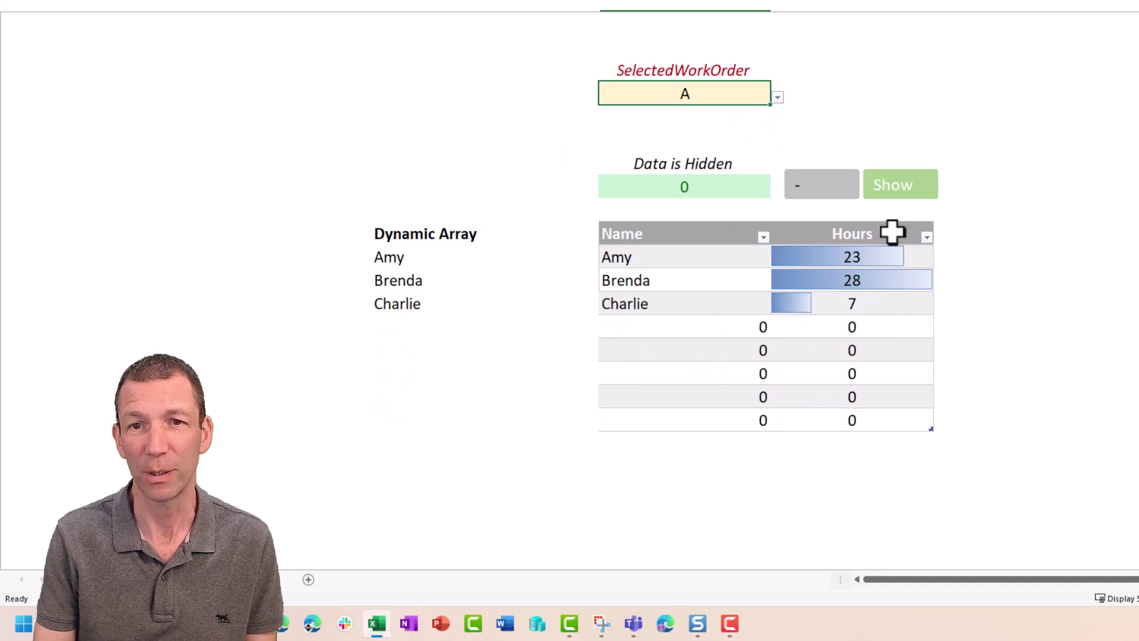
click(898, 191)
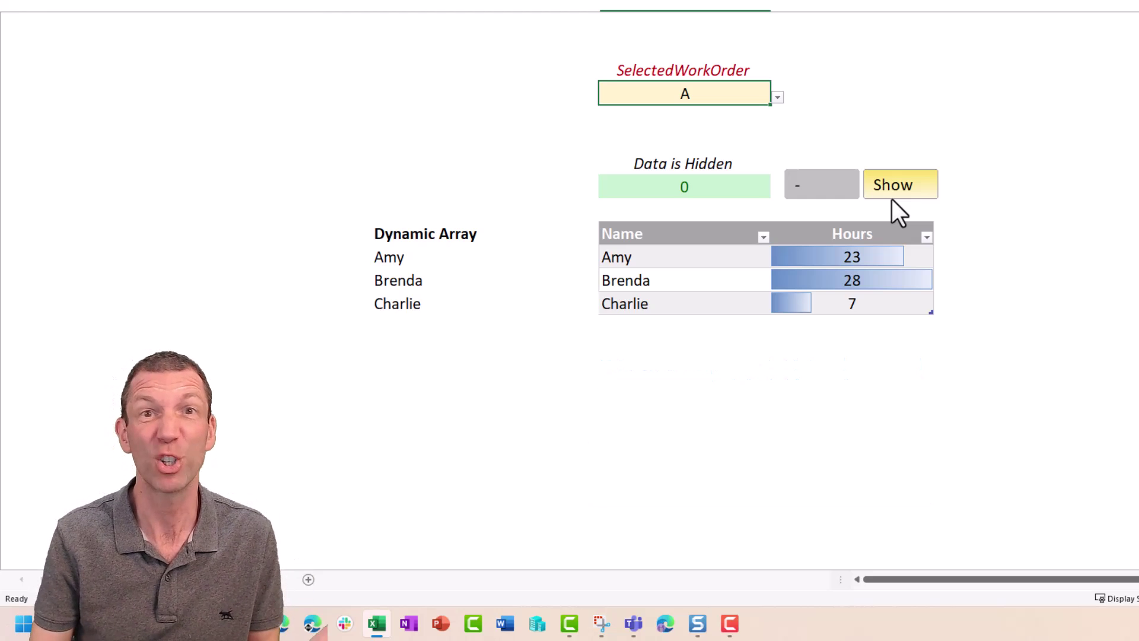
Show any hidden rows for work order A, then scroll up through the tblData sheet.
click(892, 197)
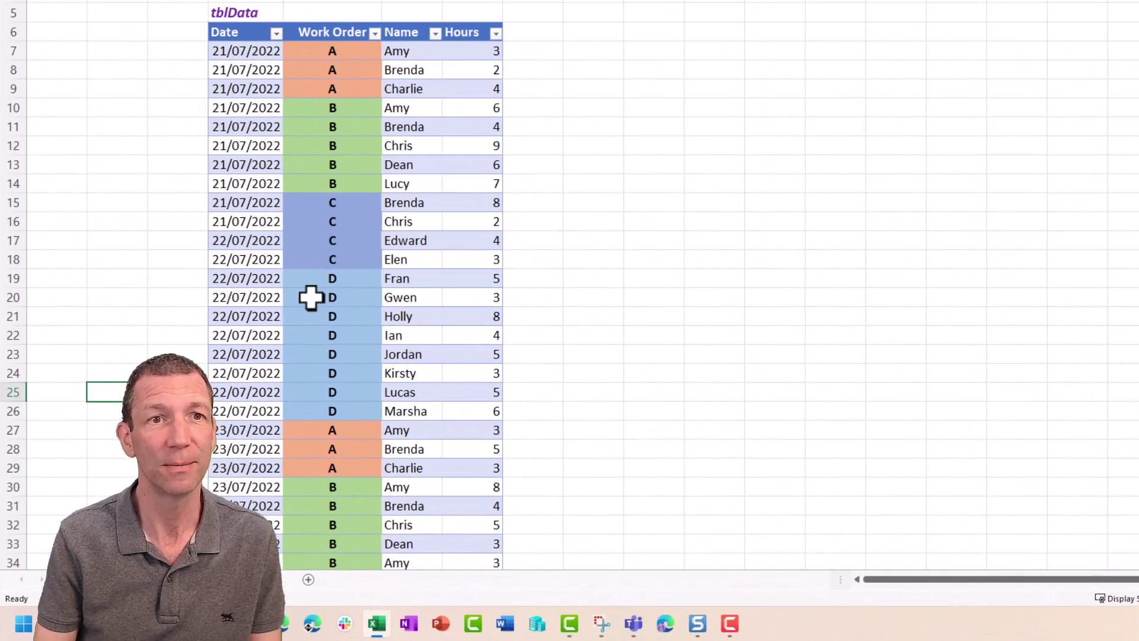
ctrl+scroll(311, 297, up, 2)
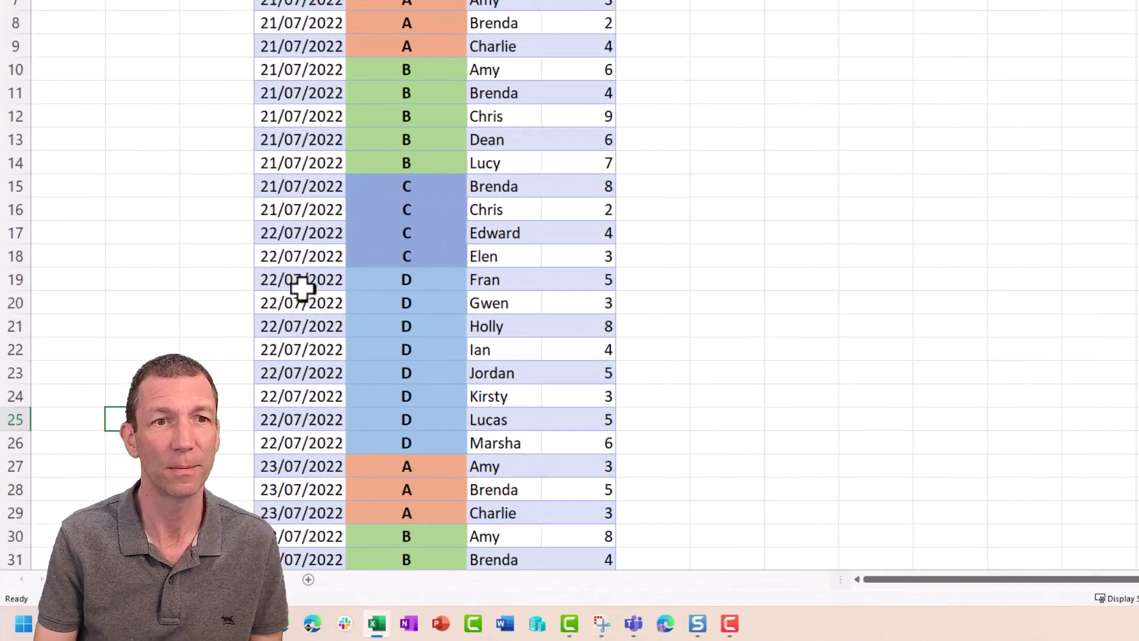
scroll(303, 286, up, 2)
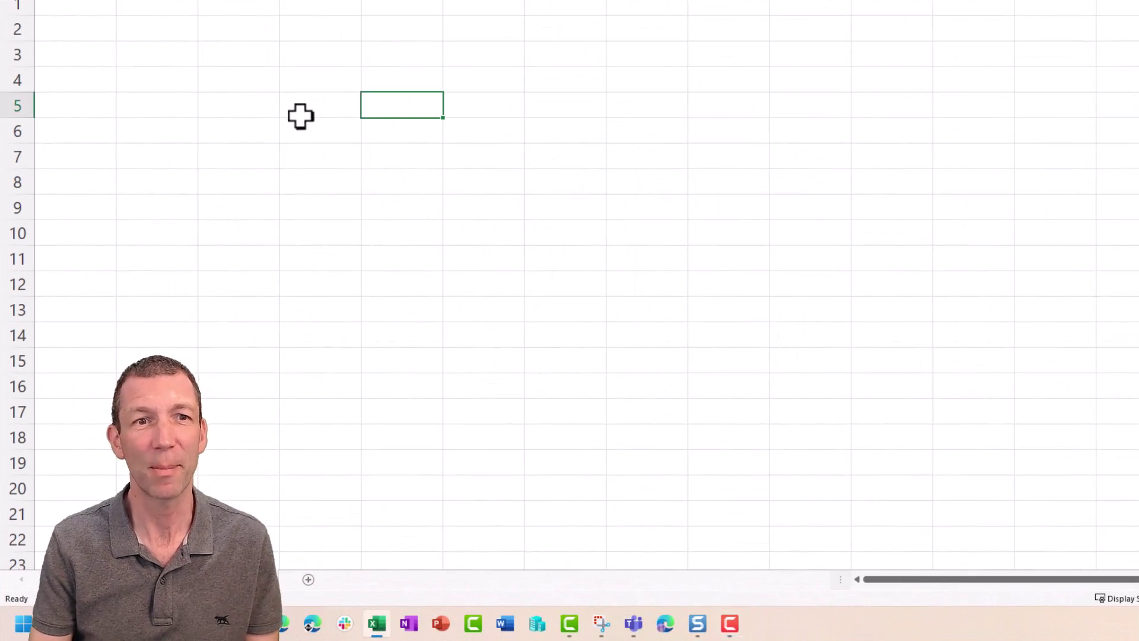
Enter =UNIQUE(tblData[Work Order]) in E6, pointing at tblData's Work Order column.
click(318, 135)
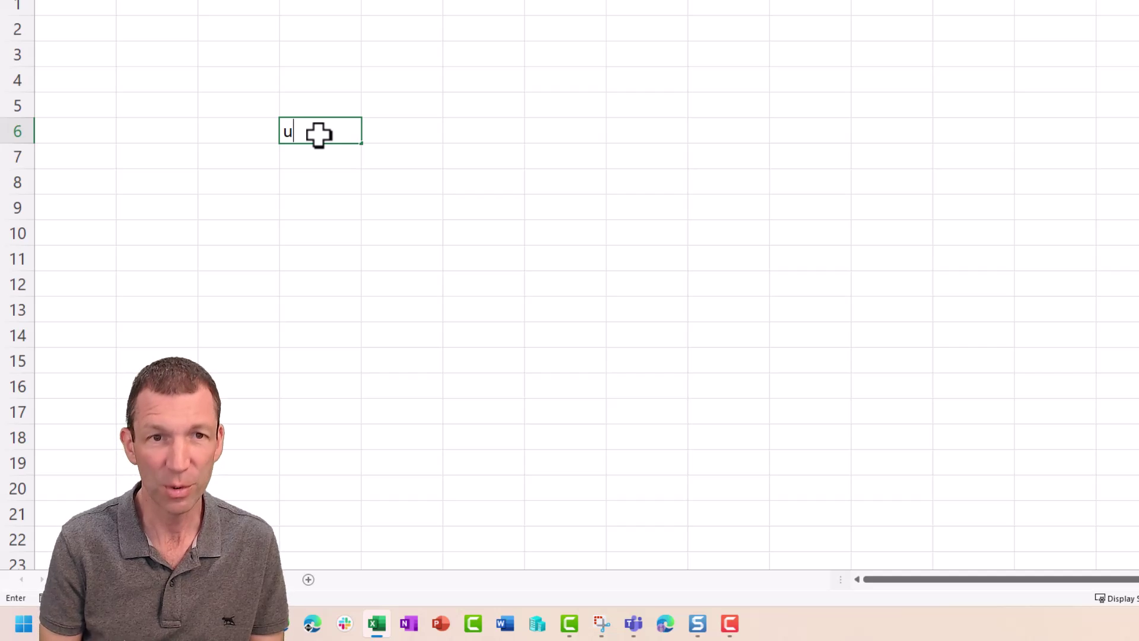
text(=i)
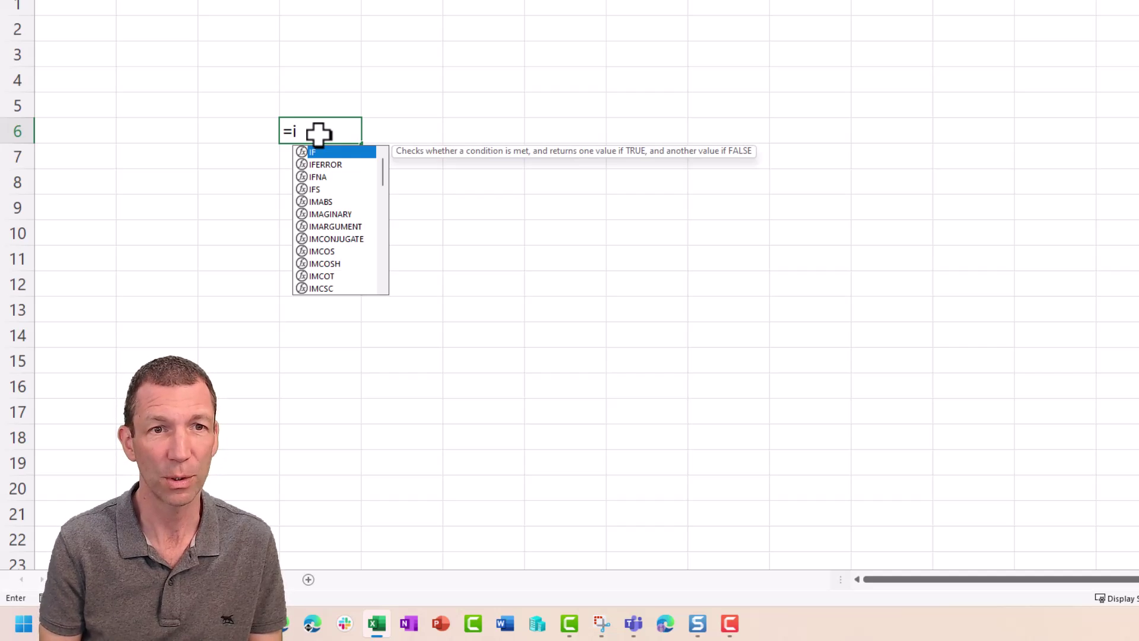
key(BackSpace)
text(uni)
key(Down)
key(Down)
key(Tab)
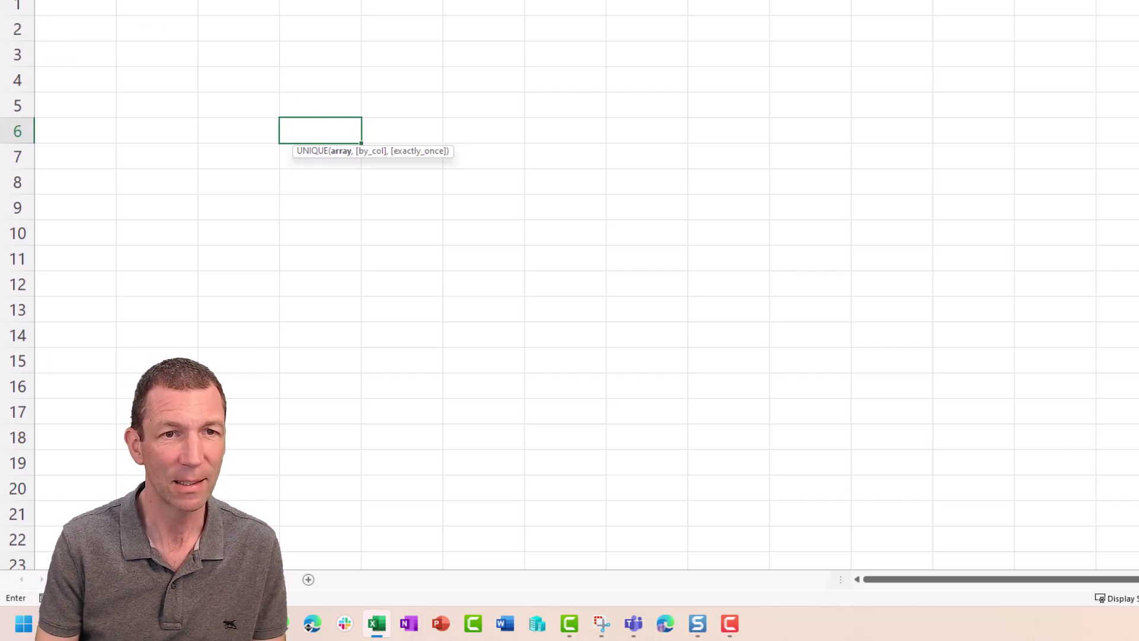
key(ctrl+Page_Up)
click(415, 252)
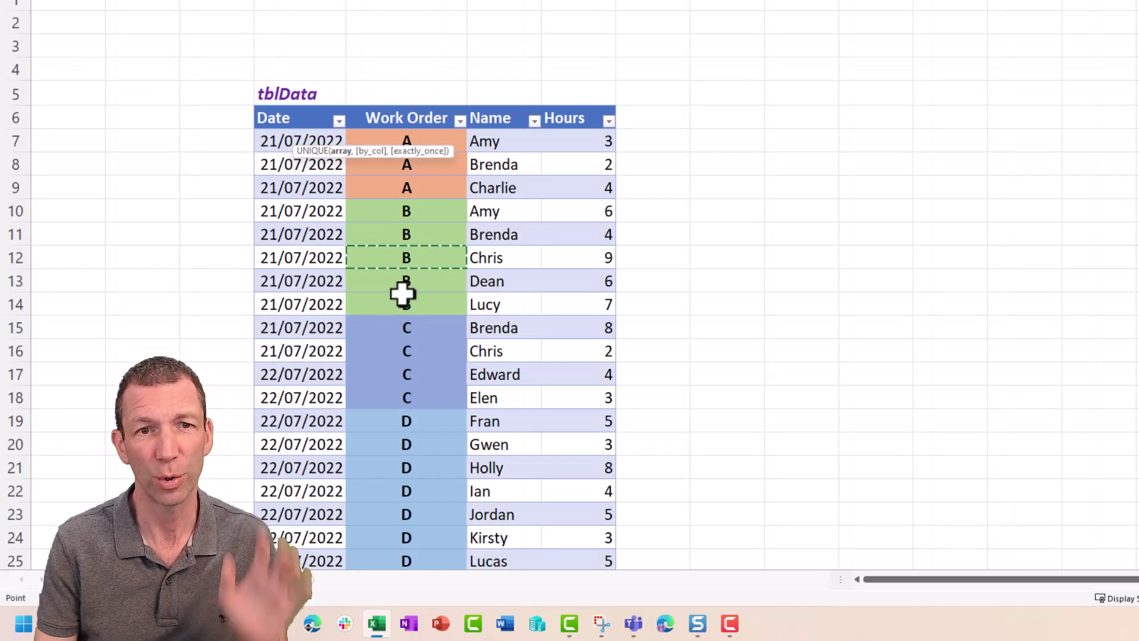
key(ctrl+space)
key(Return)
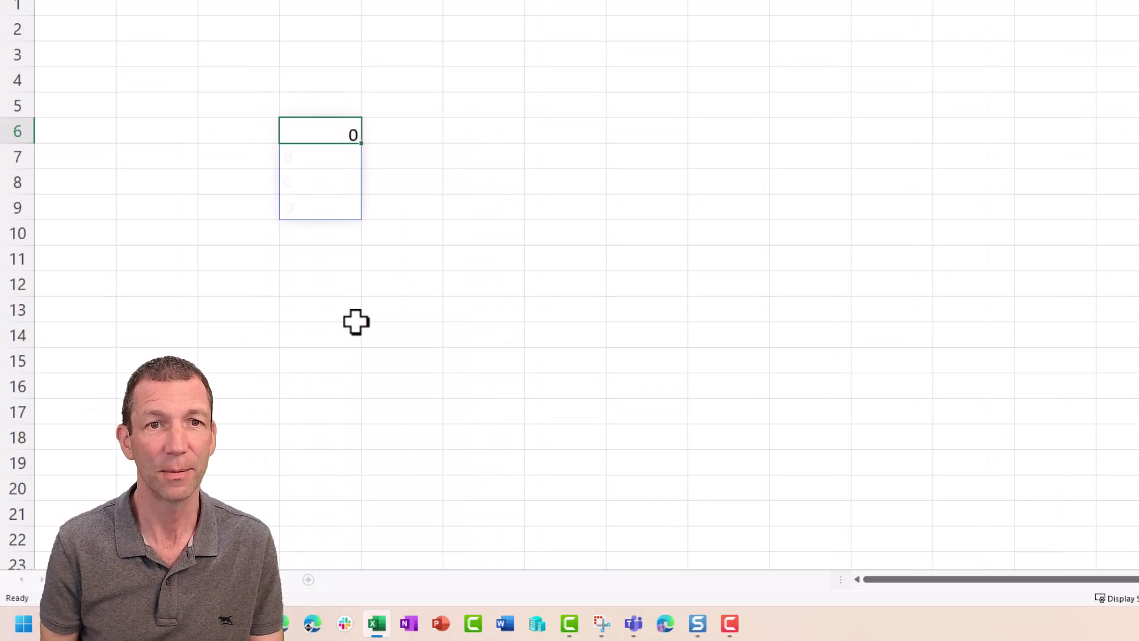
Wrap the formula in SORT to make =SORT(UNIQUE(tblData[Work Order])).
key(F2)
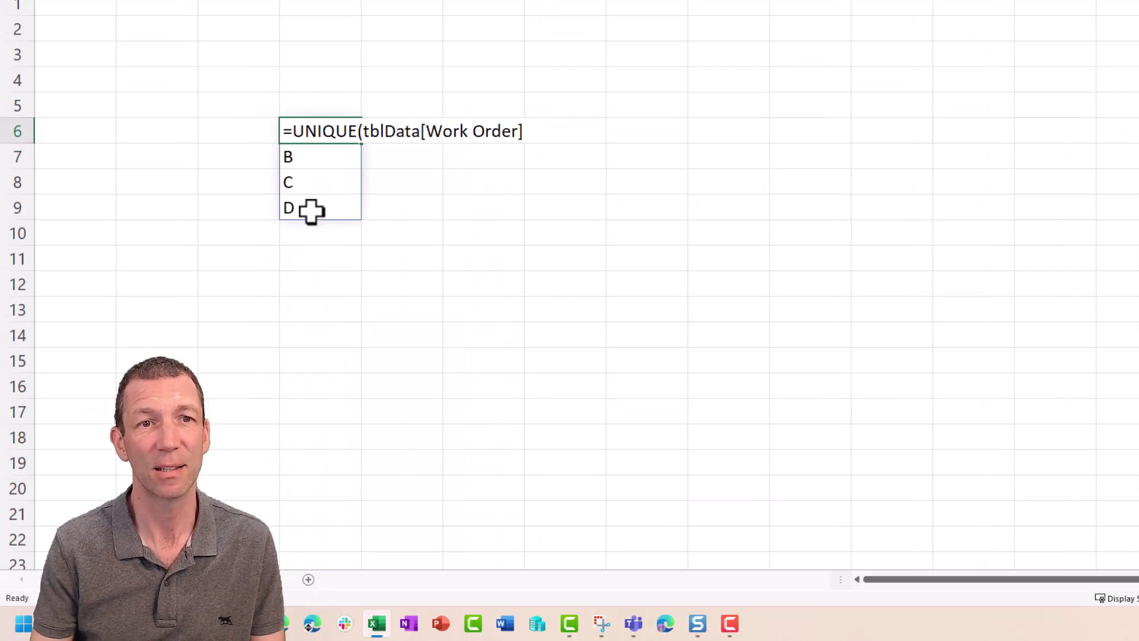
click(293, 130)
text(SORT()
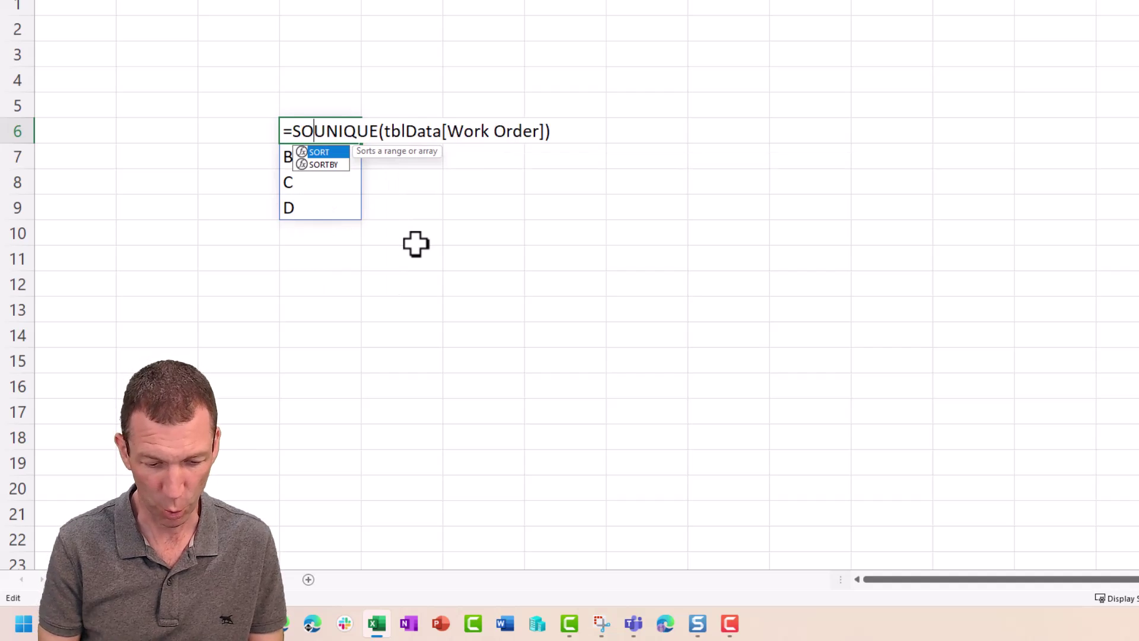
click(593, 127)
text())
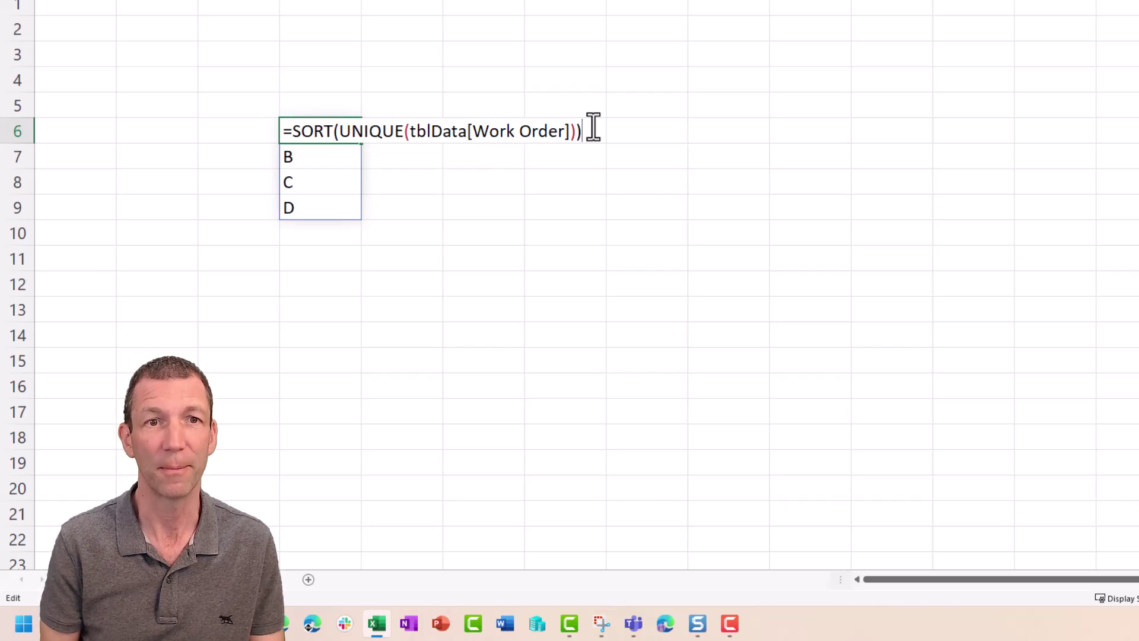
key(Return)
key(Up)
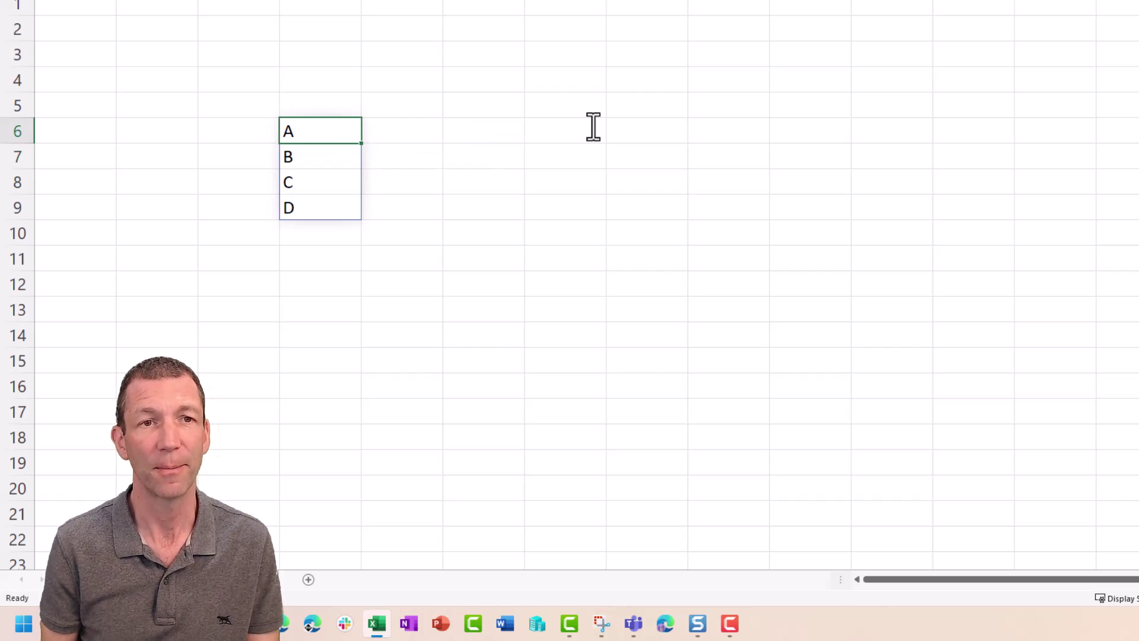
Type the heading ddWorkOrders in the cell above the work order list.
key(Up)
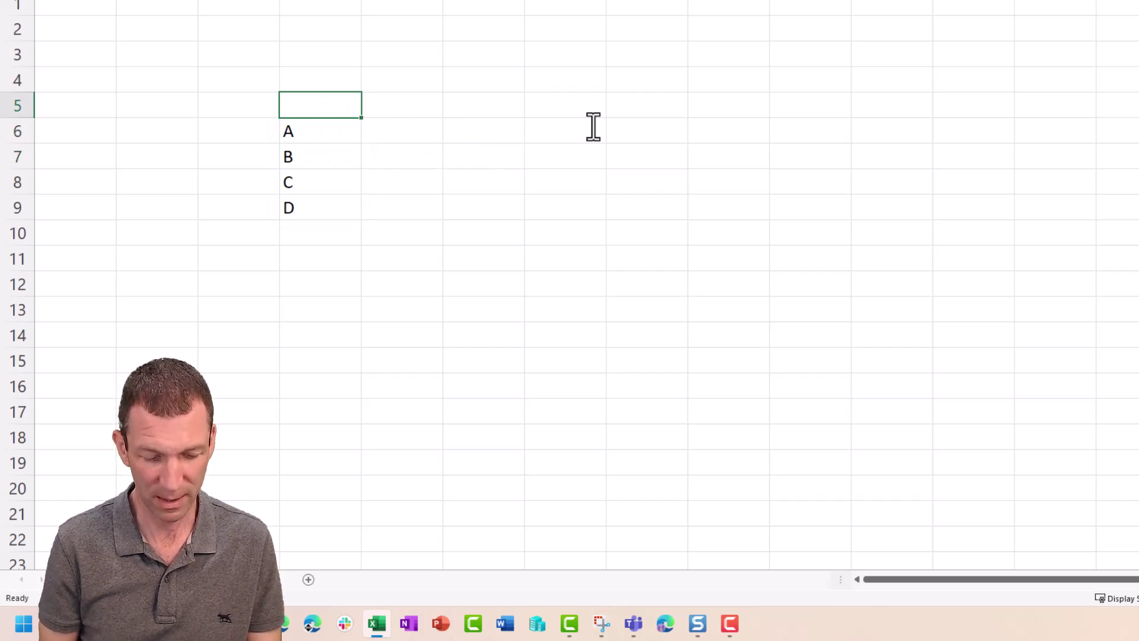
text(ddWO)
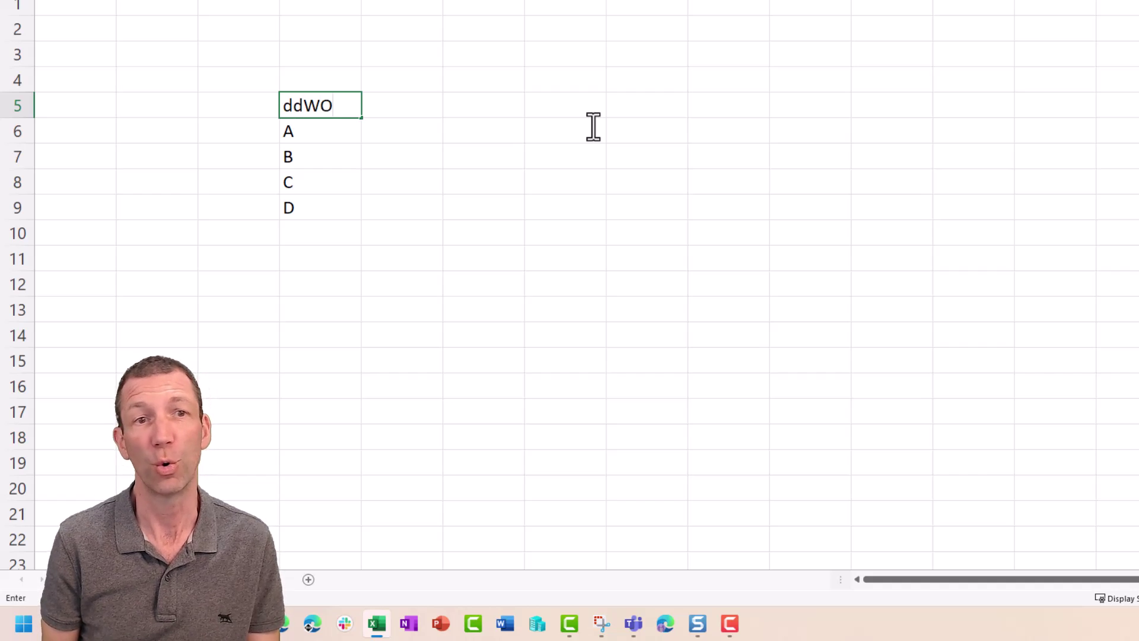
key(BackSpace)
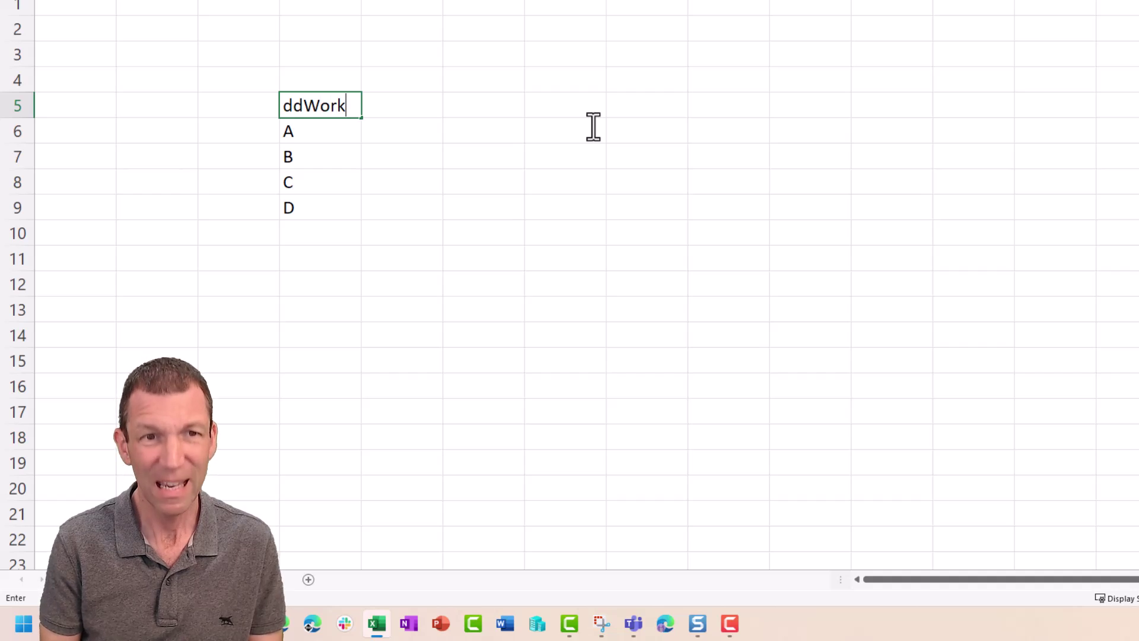
text(orkORder)
key(BackSpace)
key(BackSpace)
key(BackSpace)
key(BackSpace)
text(rders)
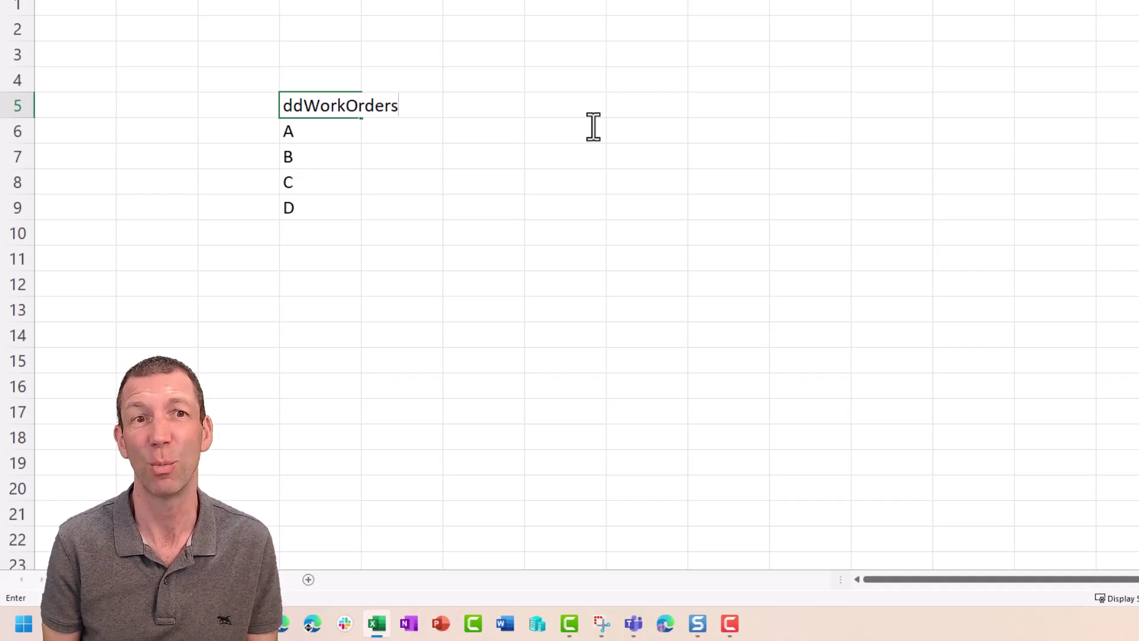
key(ctrl+Return)
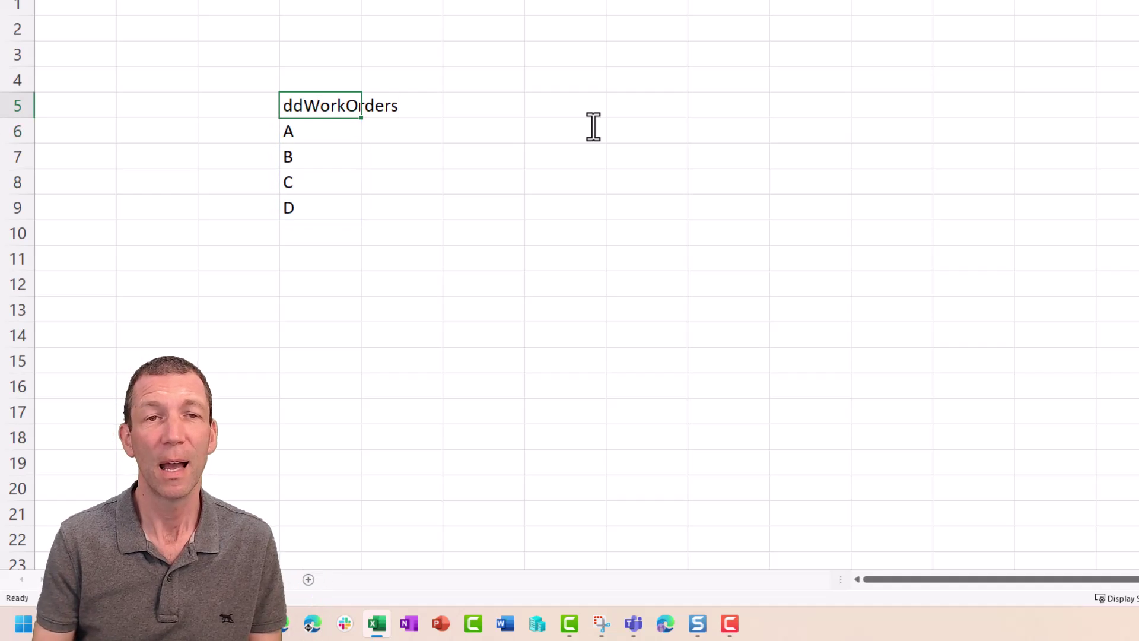
Format the ddWorkOrders heading as red italic text.
right_click(306, 108)
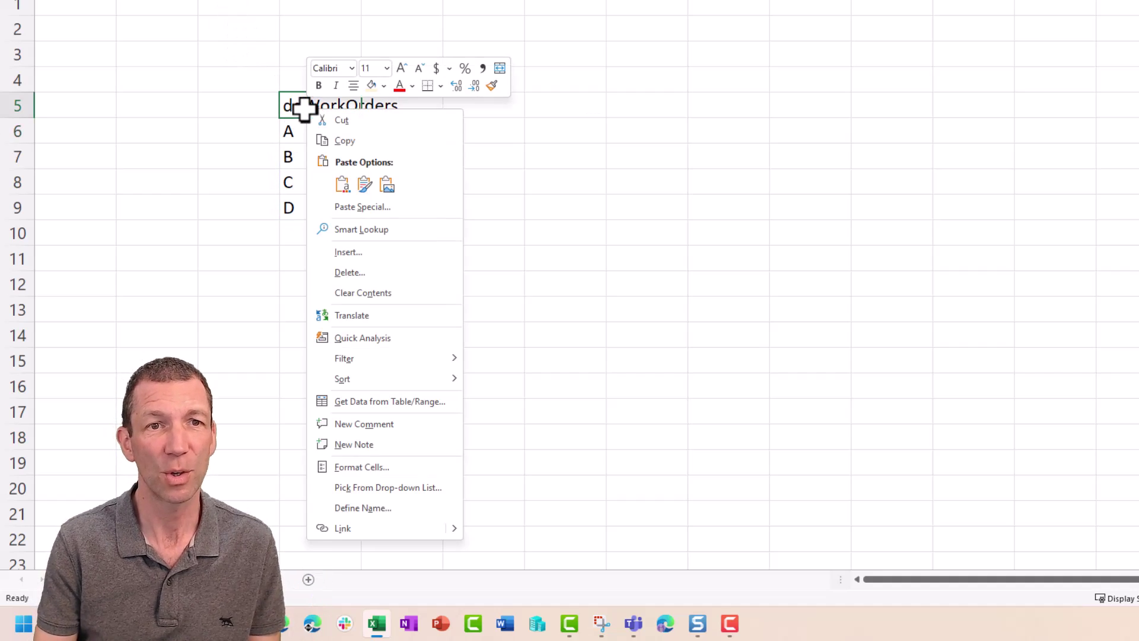
click(399, 85)
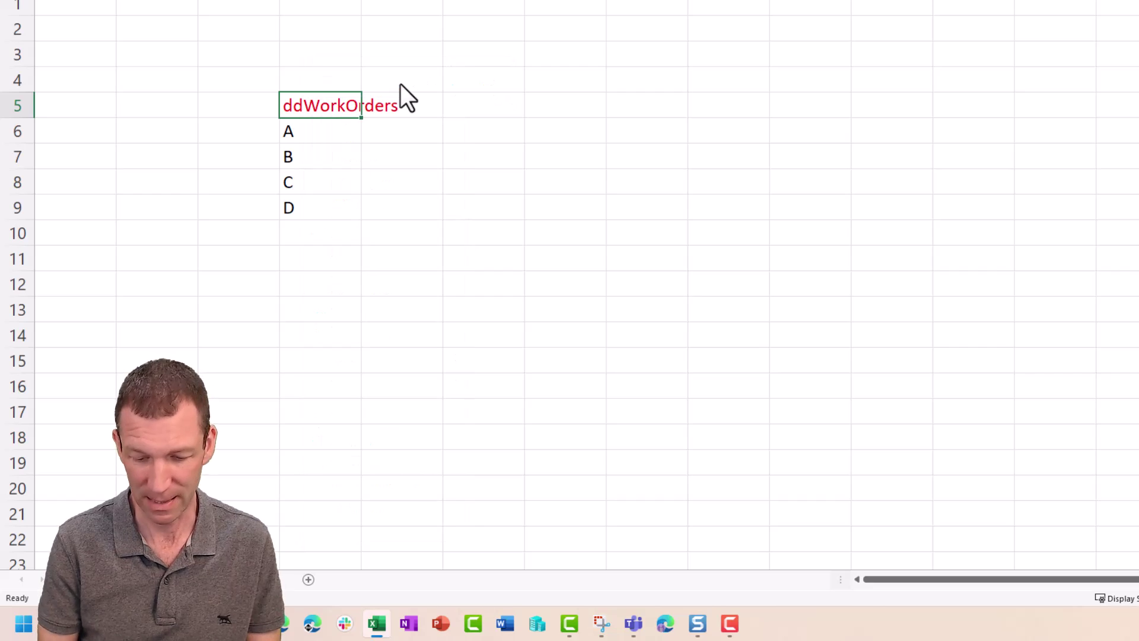
key(ctrl+i)
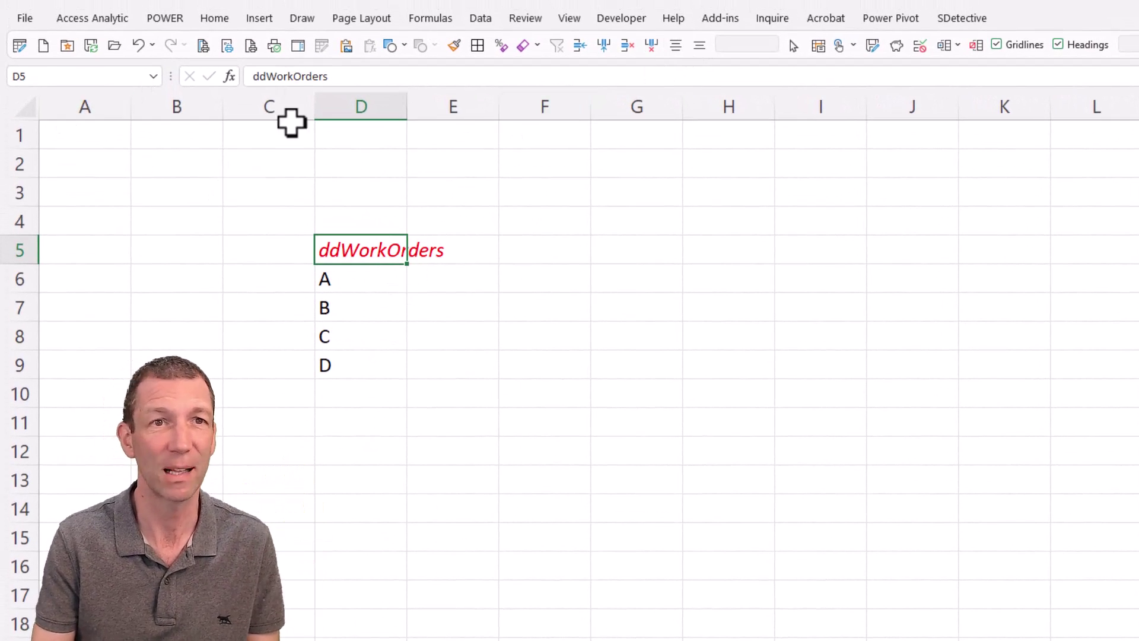
Save the heading's red italic formatting as a new cell style named 'NamnedRang'.
click(229, 20)
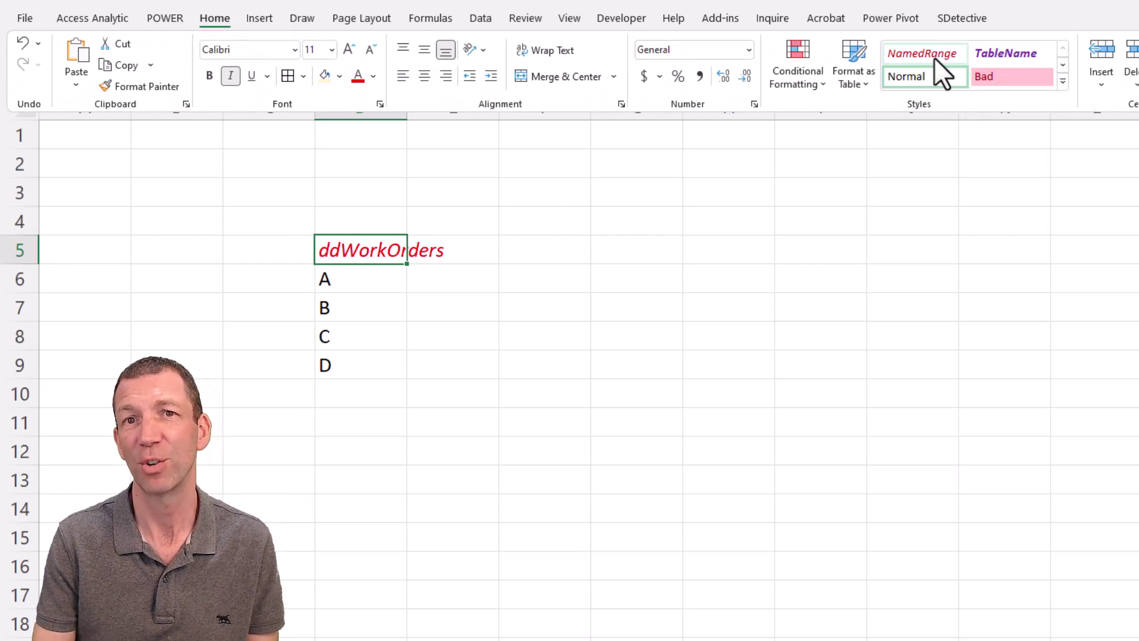
click(1062, 82)
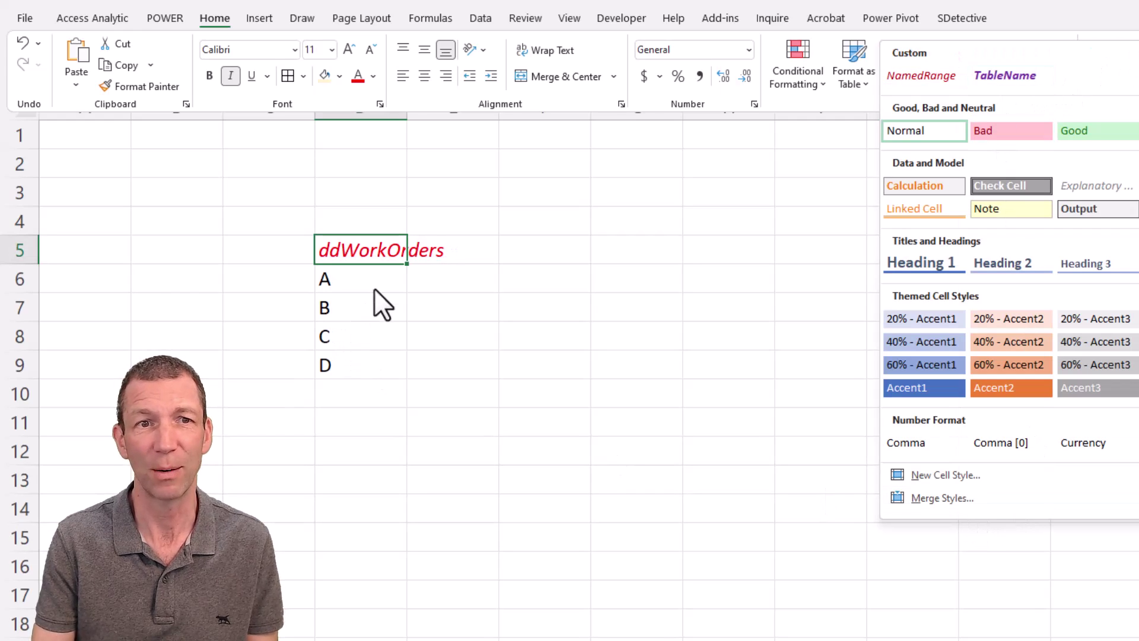
click(943, 475)
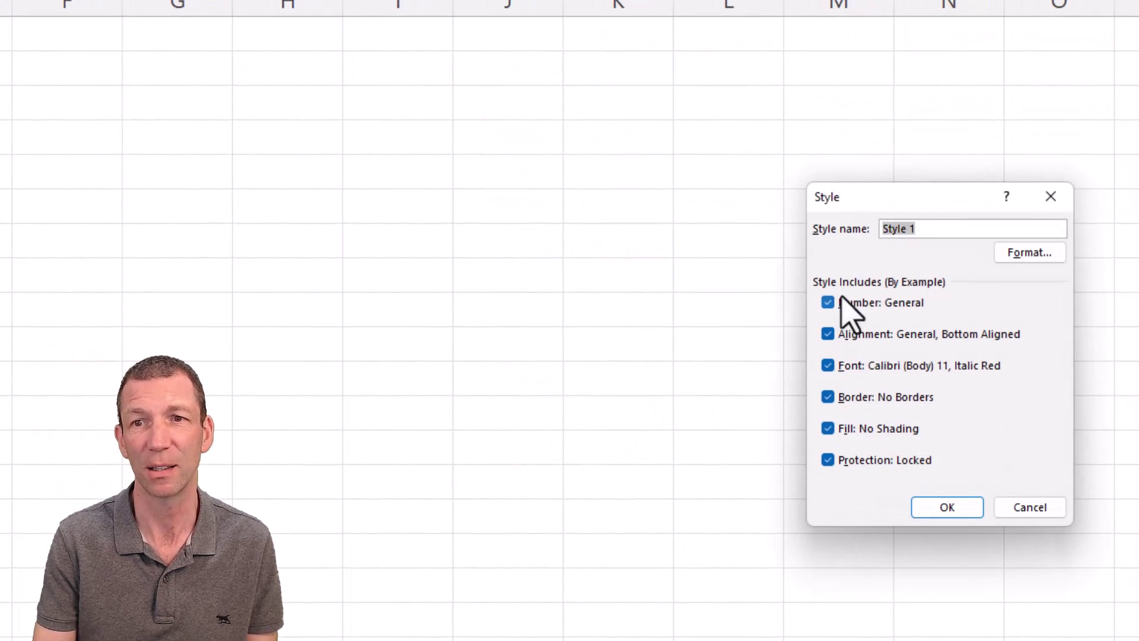
text(Namned)
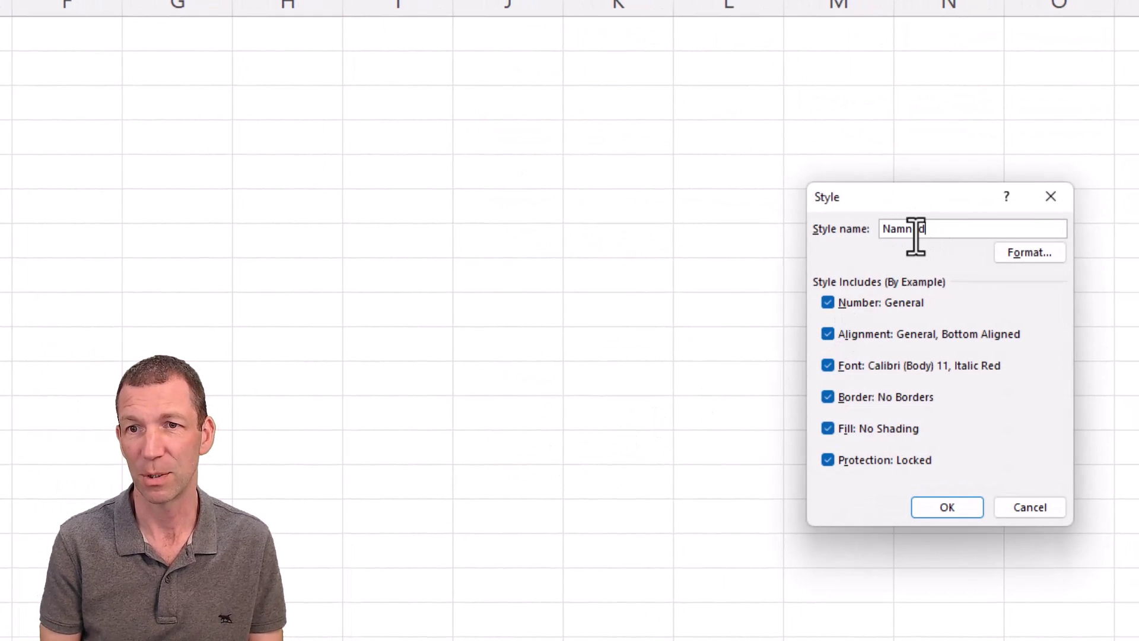
text(Rang)
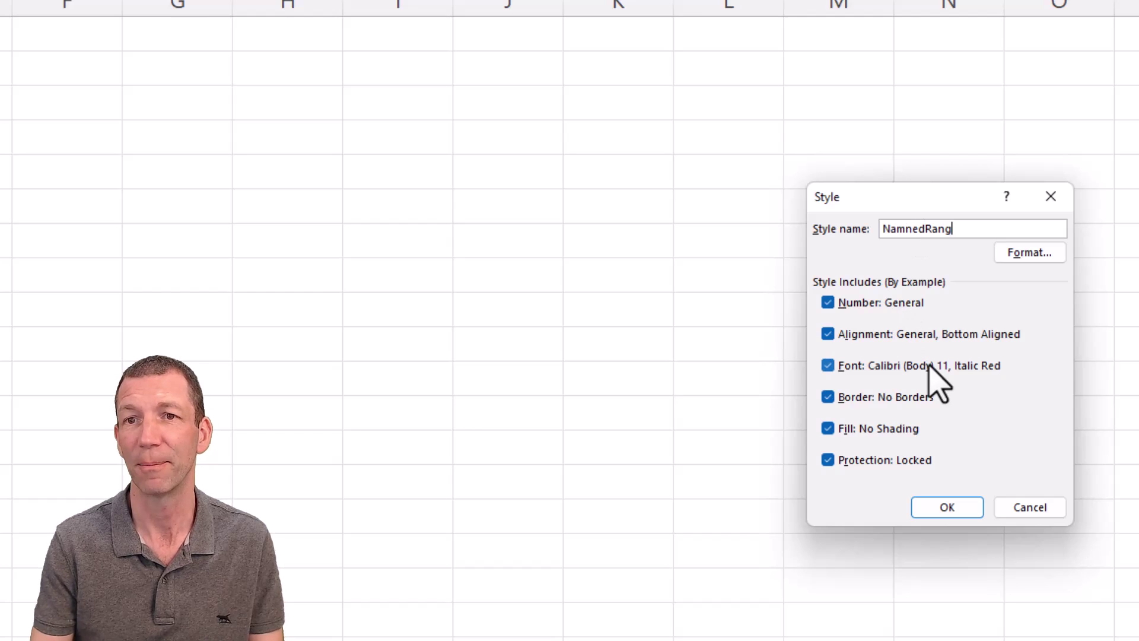
key(Return)
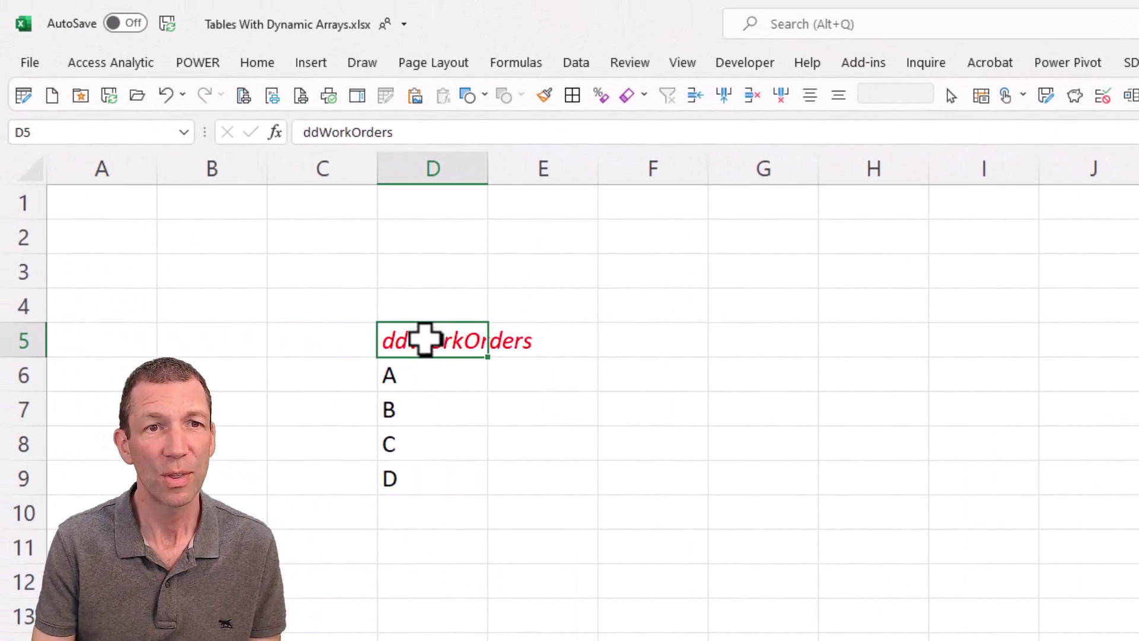
Name cell D6 ddWorkOrders by pasting the copied heading text into the Name Box.
click(420, 373)
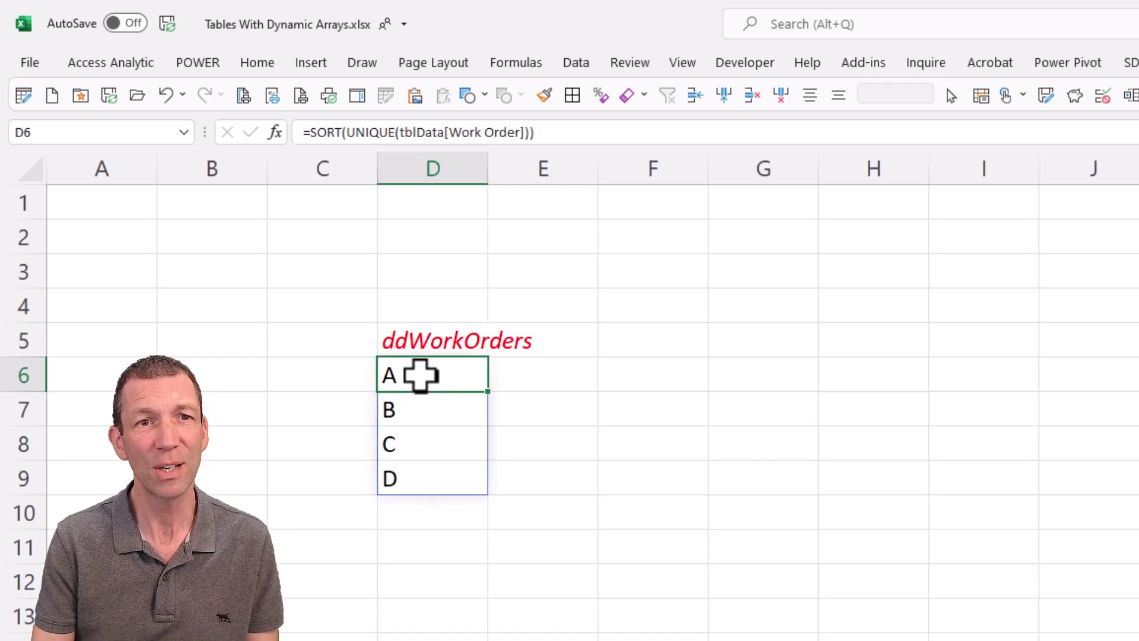
click(449, 340)
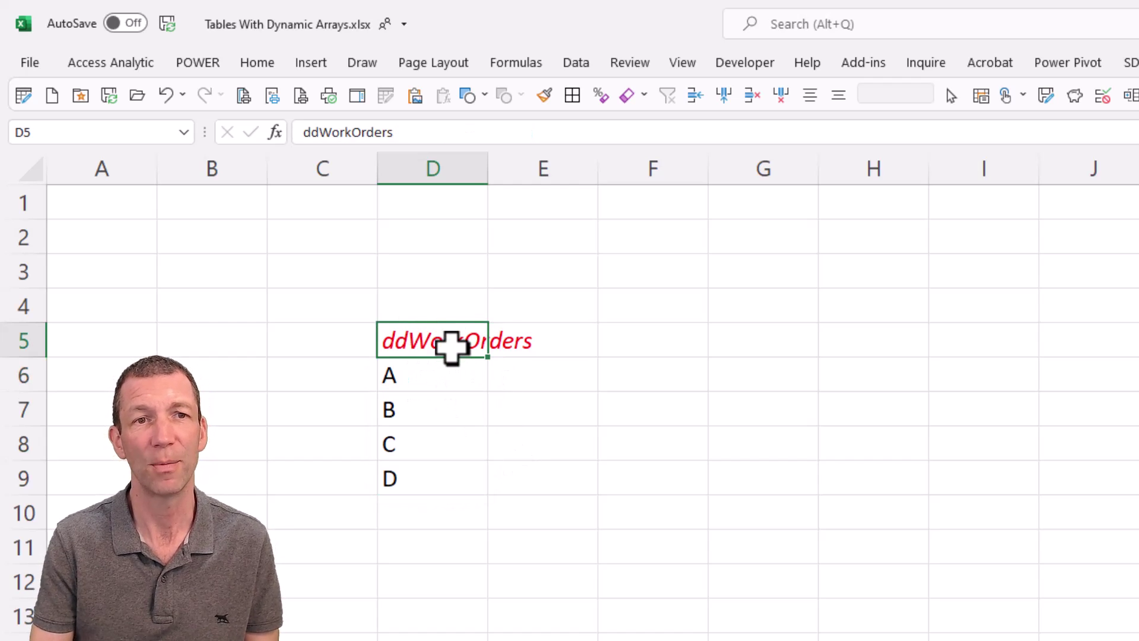
key(ctrl+c)
click(419, 374)
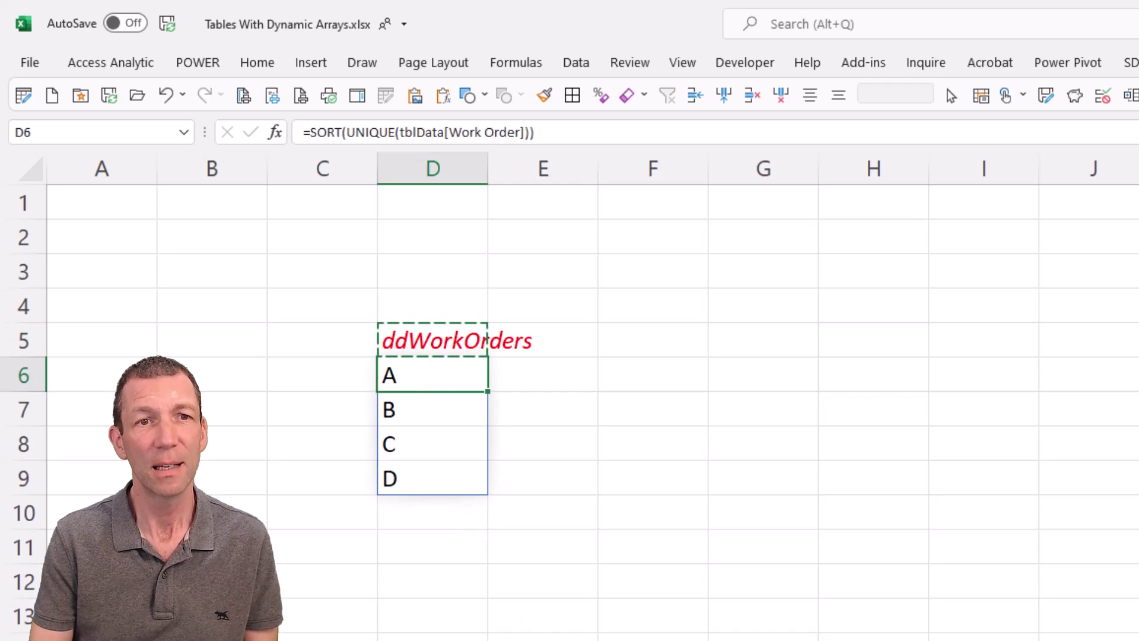
click(101, 132)
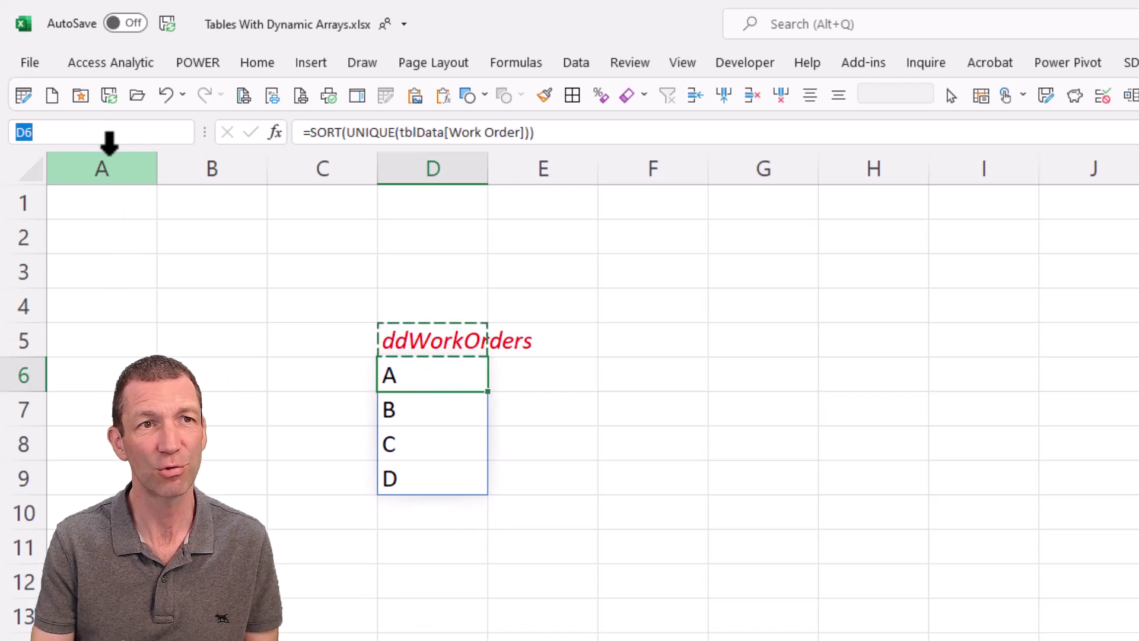
key(ctrl+v)
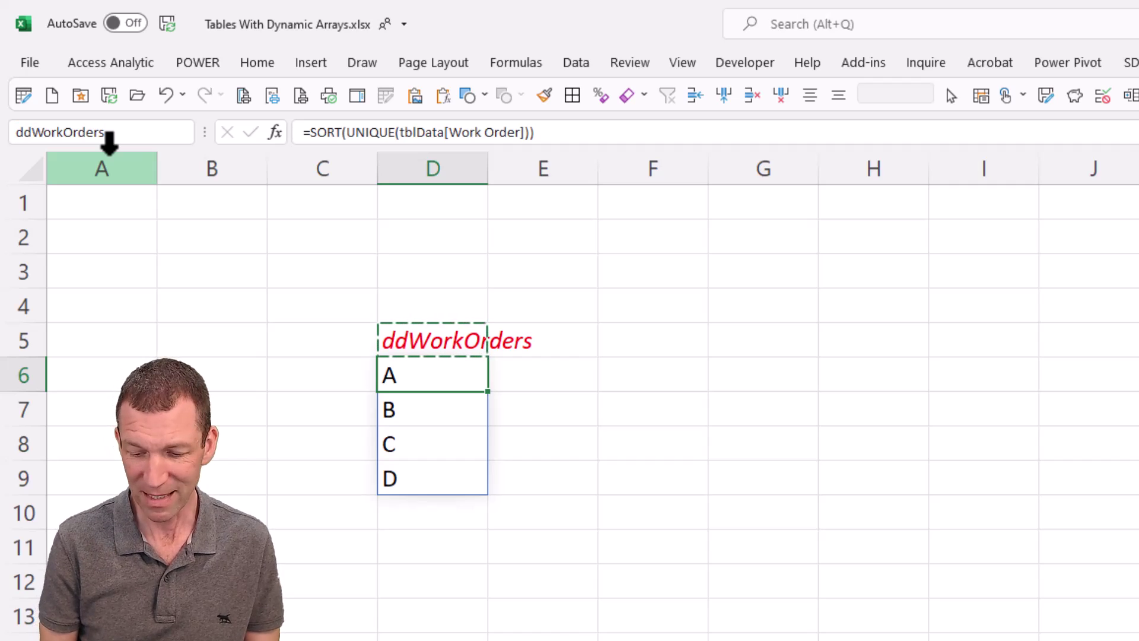
key(Return)
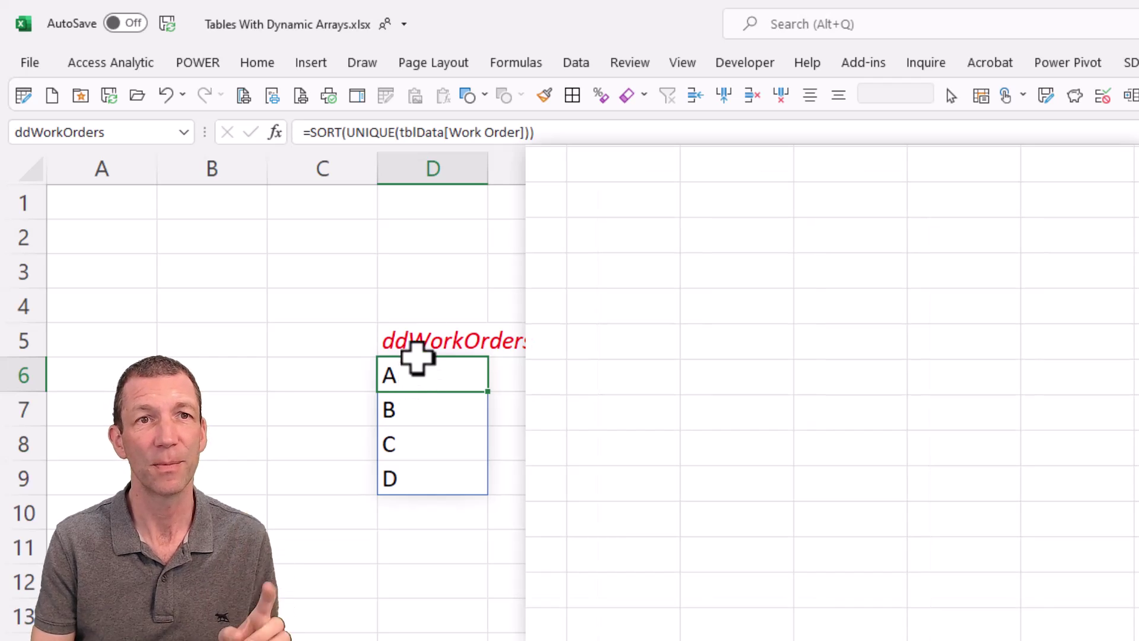
In Name Manager, change ddWorkOrders to refer to ='Lists and Validation'!$D$6#.
click(509, 63)
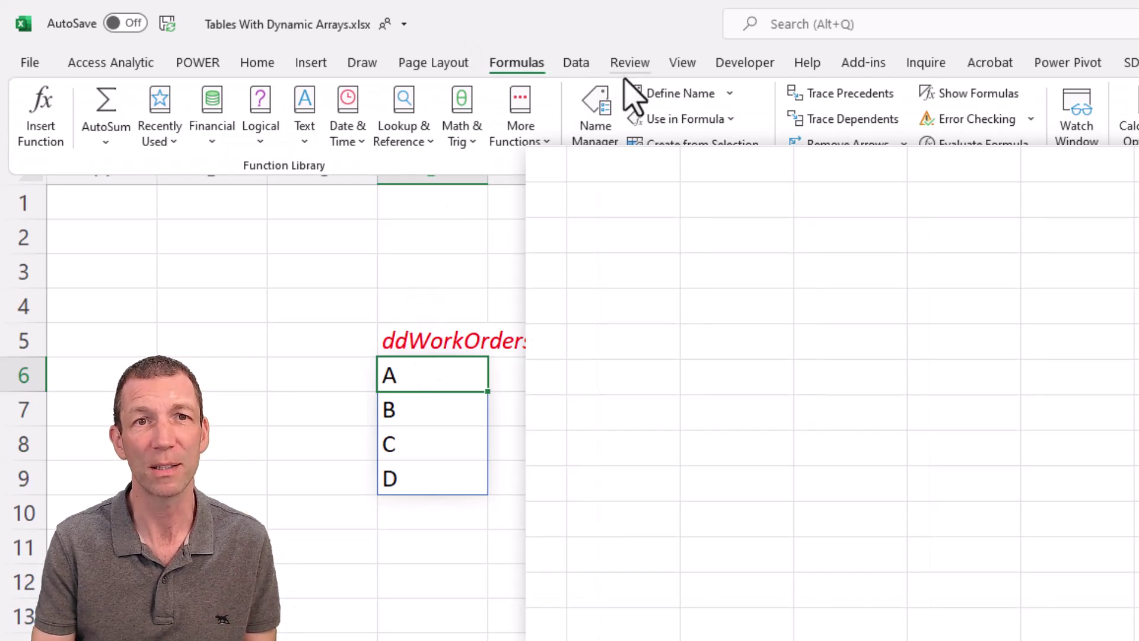
click(603, 119)
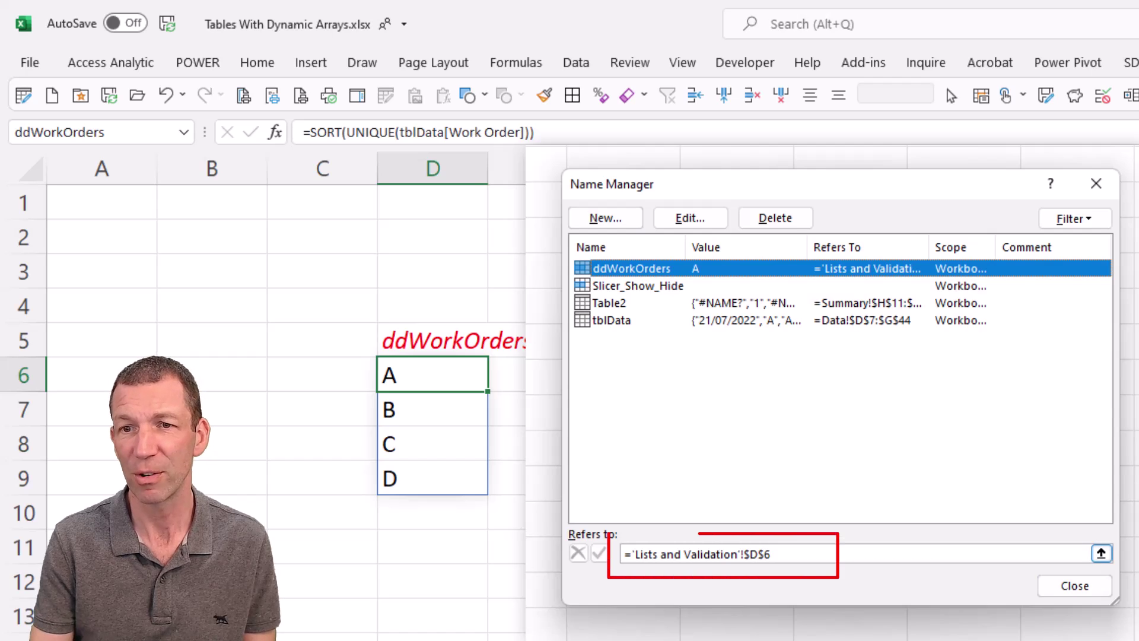
click(771, 553)
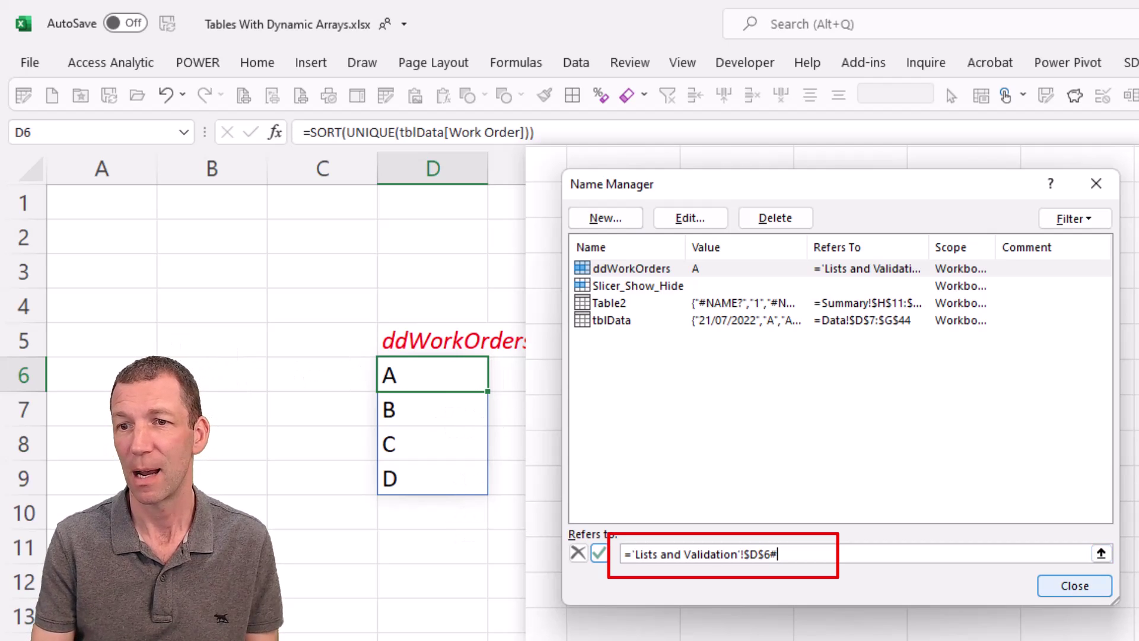
key(Return)
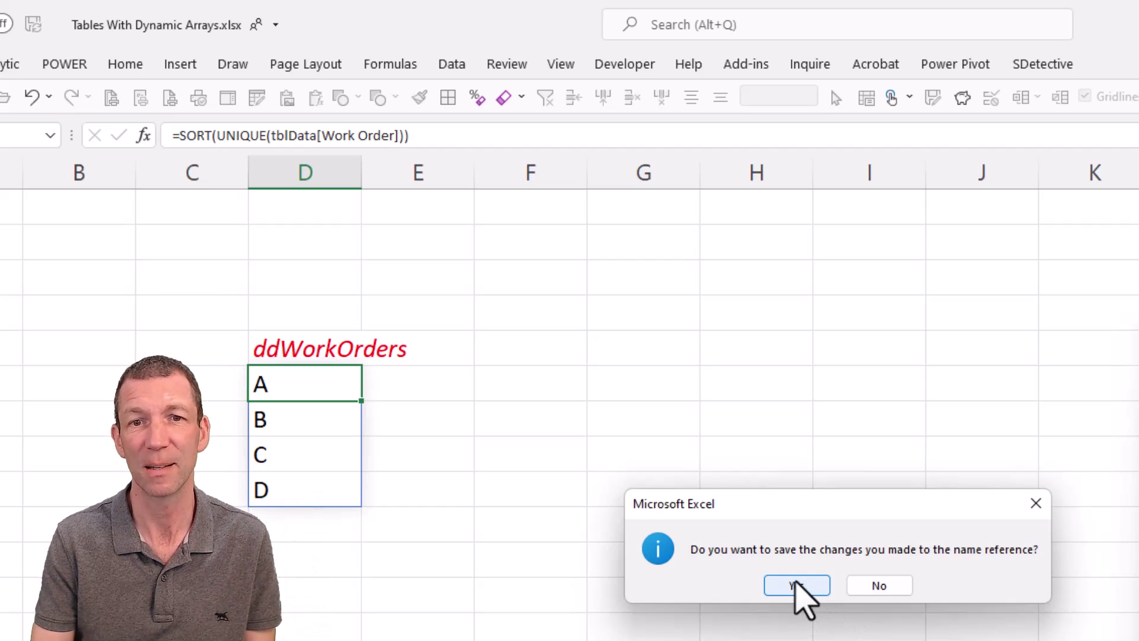
click(795, 584)
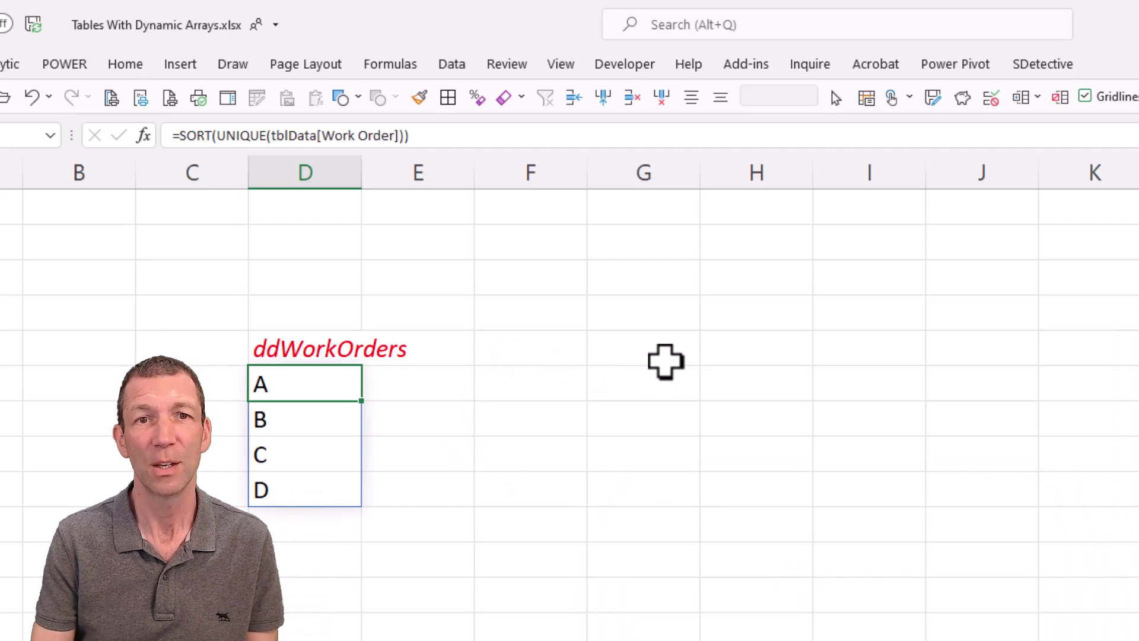
Give G5 List data validation with the source =ddWorkOrders.
click(666, 358)
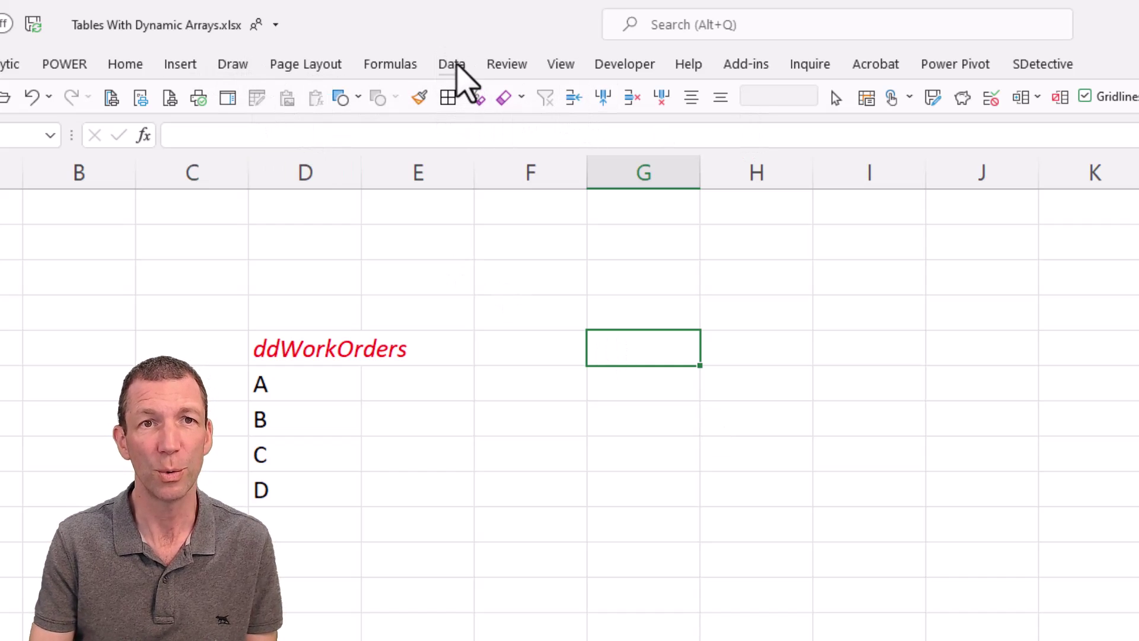
click(453, 65)
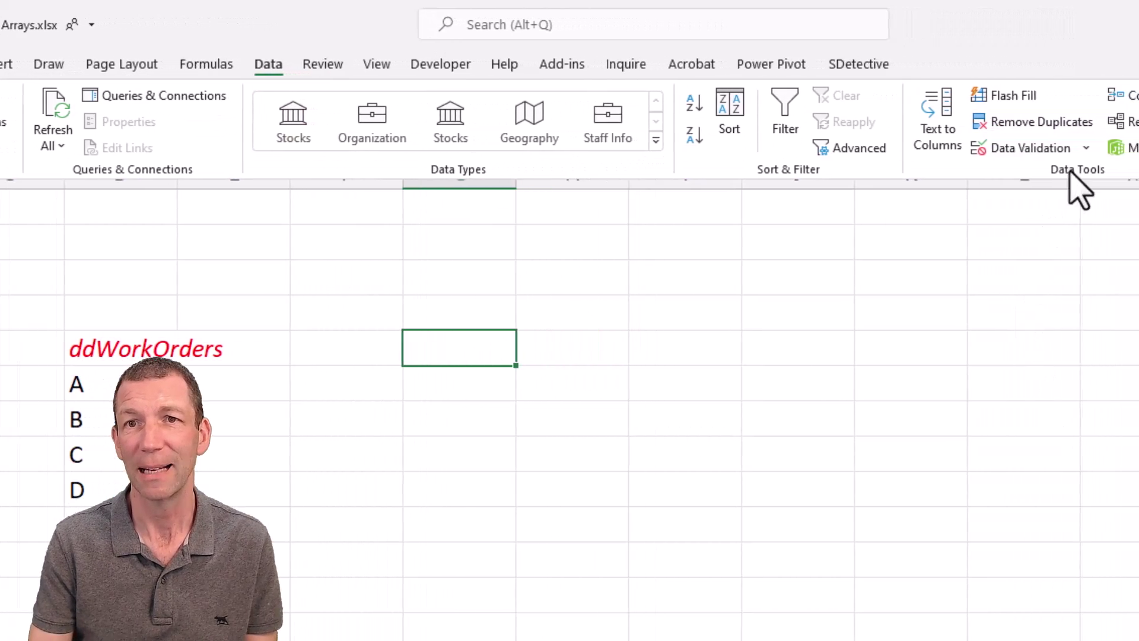
click(1085, 148)
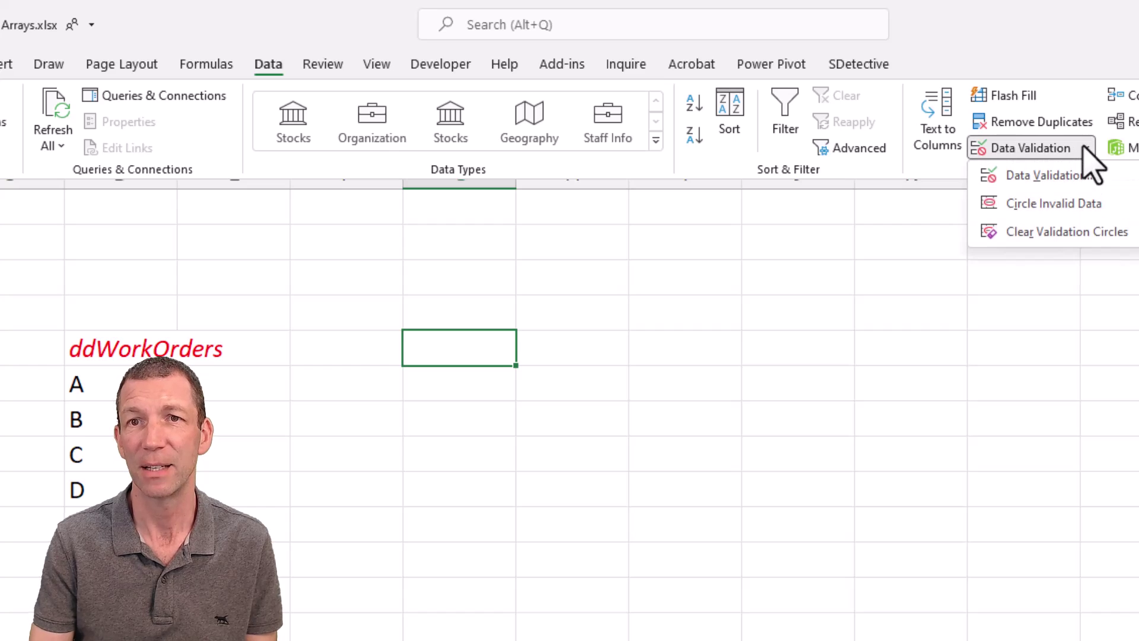
click(1014, 177)
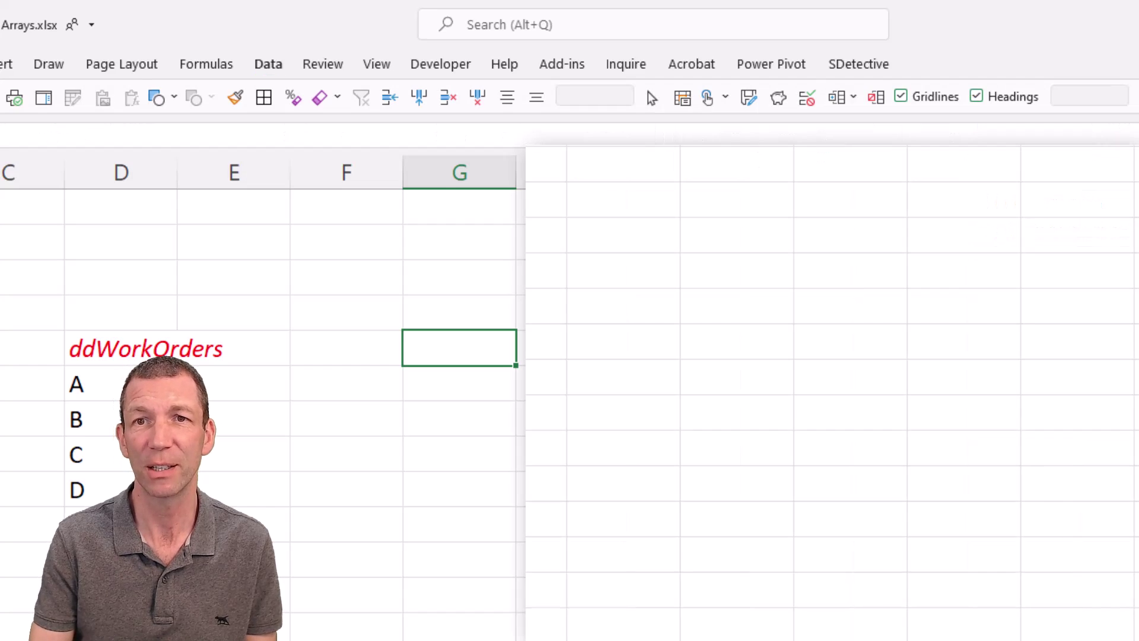
key(alt+Down)
key(Down)
key(Down)
key(Down)
key(Return)
key(alt+s)
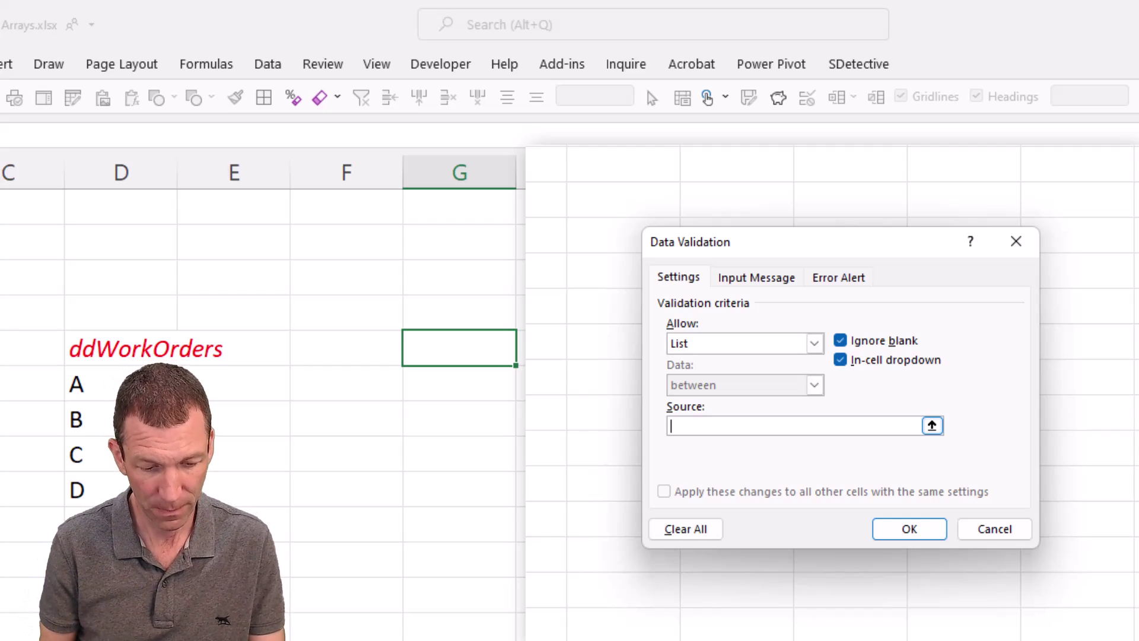
key(F3)
click(761, 347)
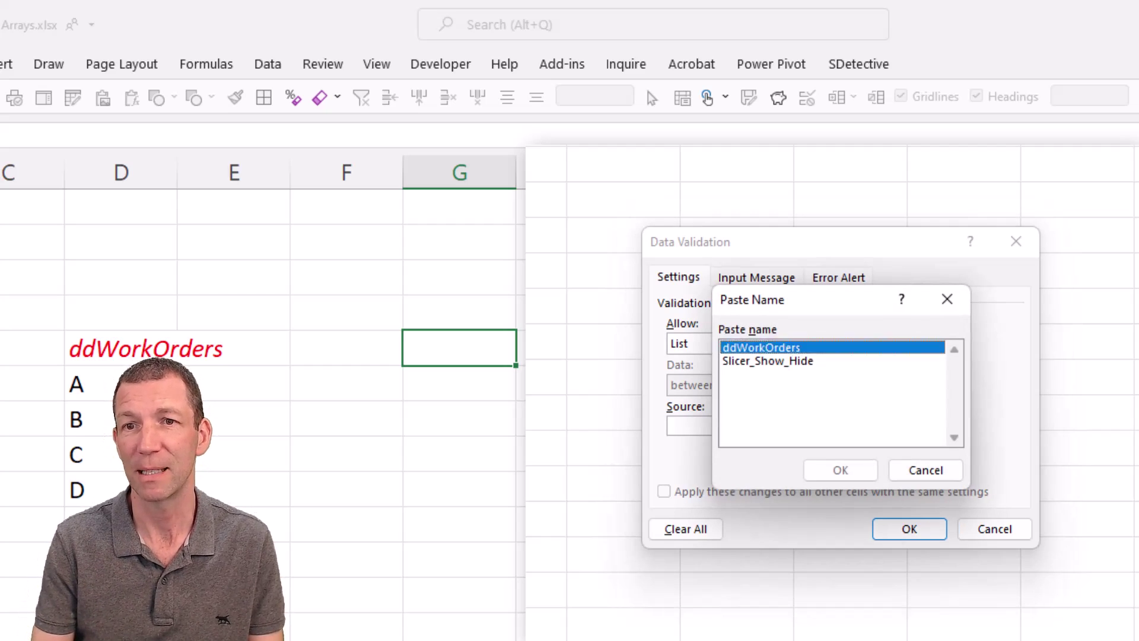
key(Return)
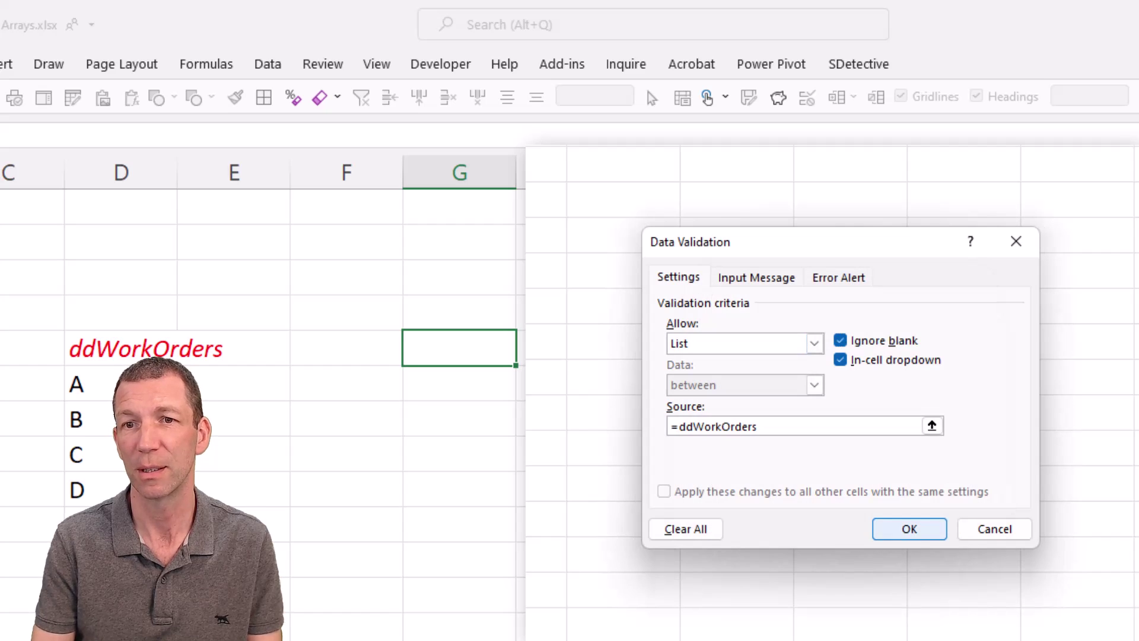
key(Return)
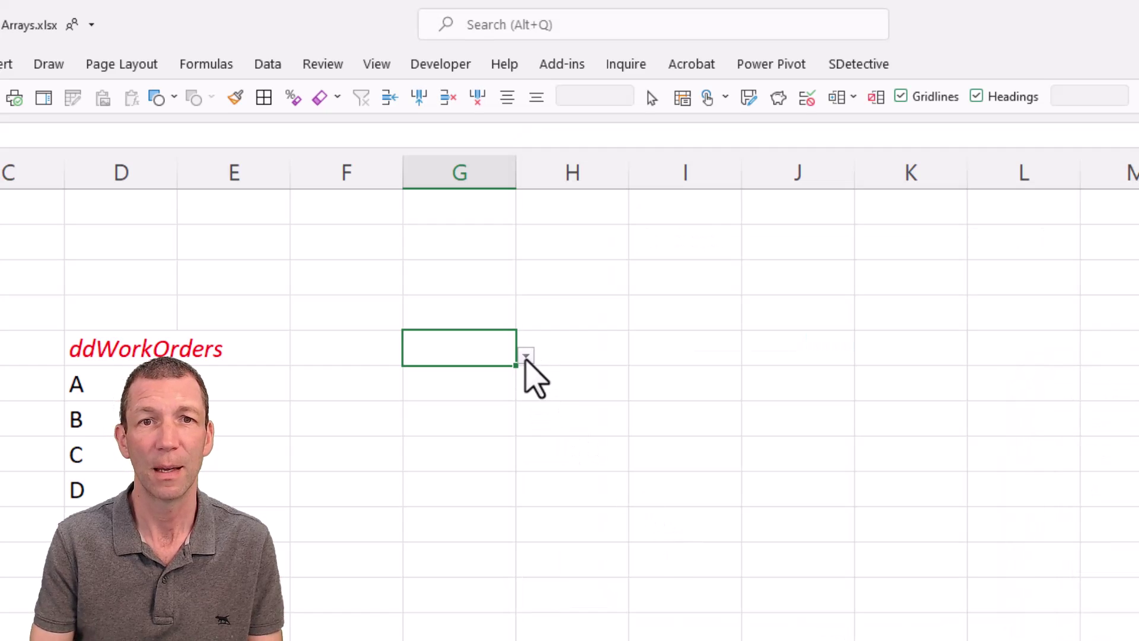
Check G5's new dropdown, then fill the cell with light gold.
click(526, 356)
click(526, 356)
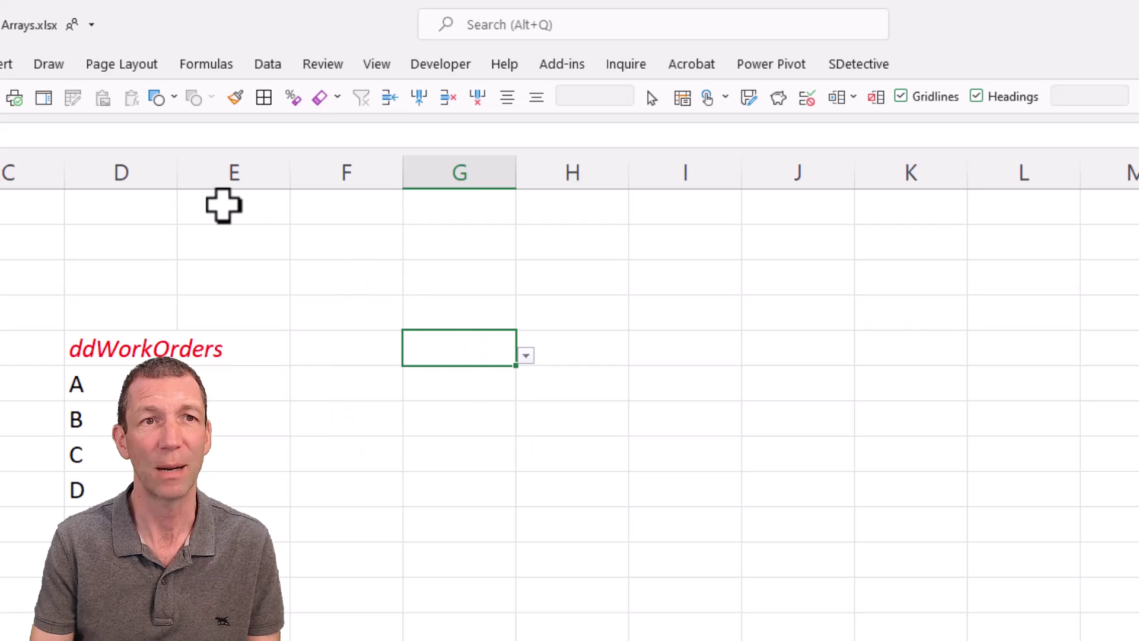
right_click(465, 354)
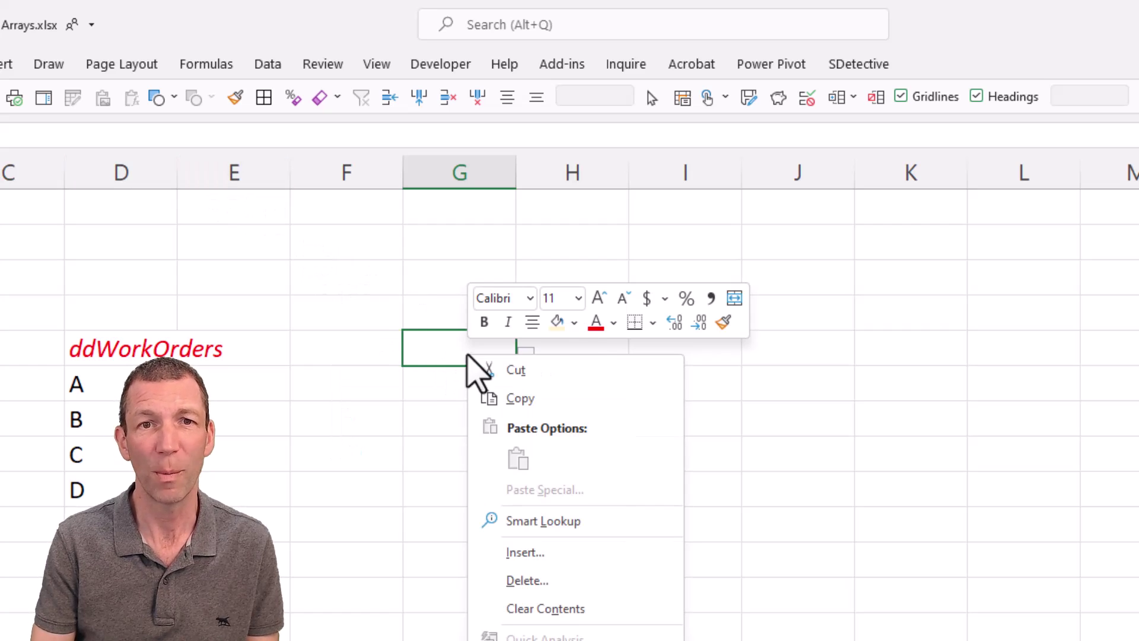
click(574, 322)
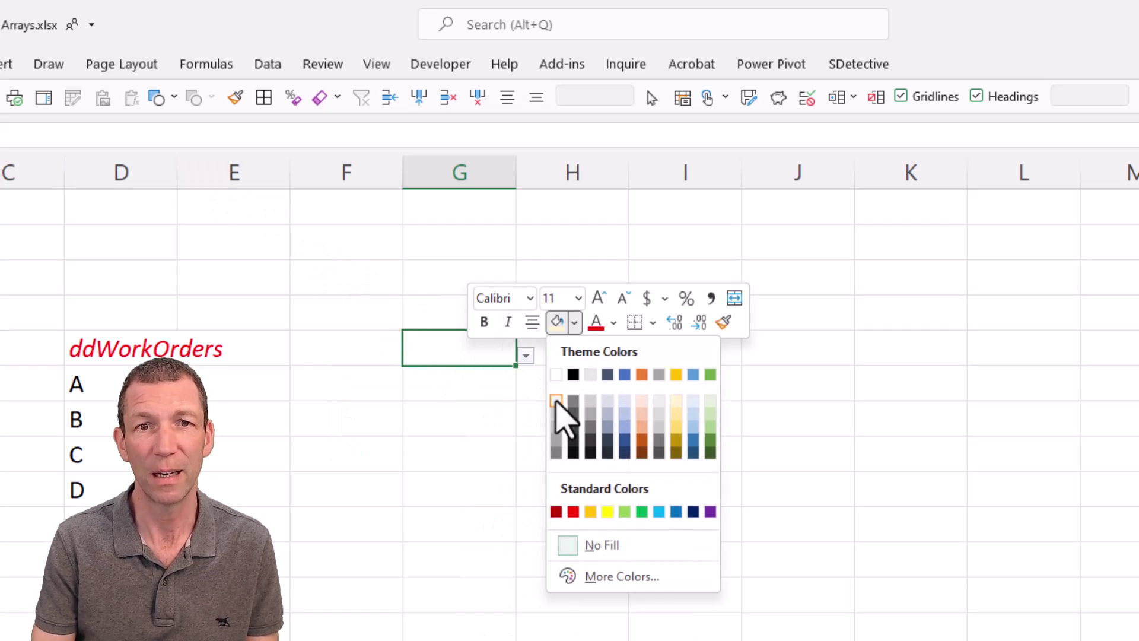
click(676, 401)
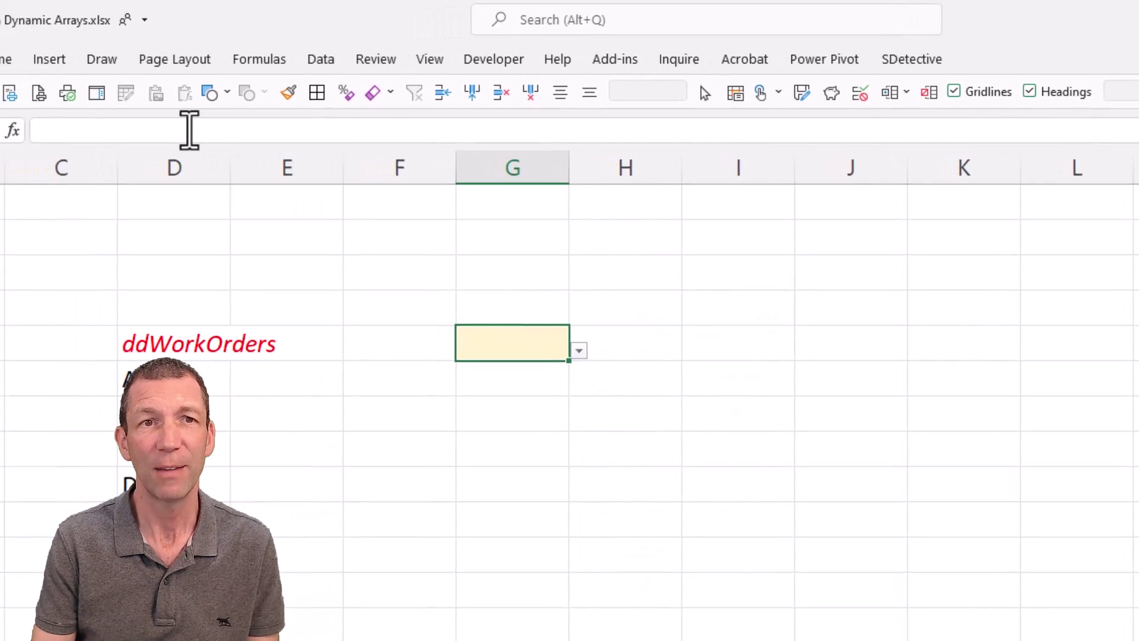
Add grey bottom and right borders to G5 through Format Cells.
click(323, 59)
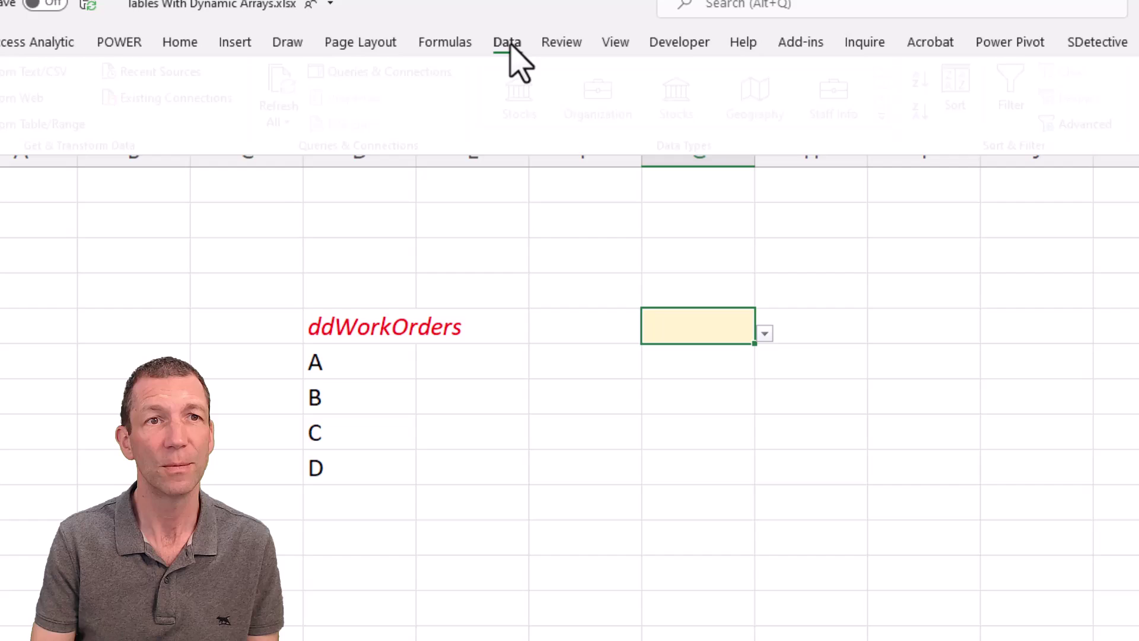
click(509, 44)
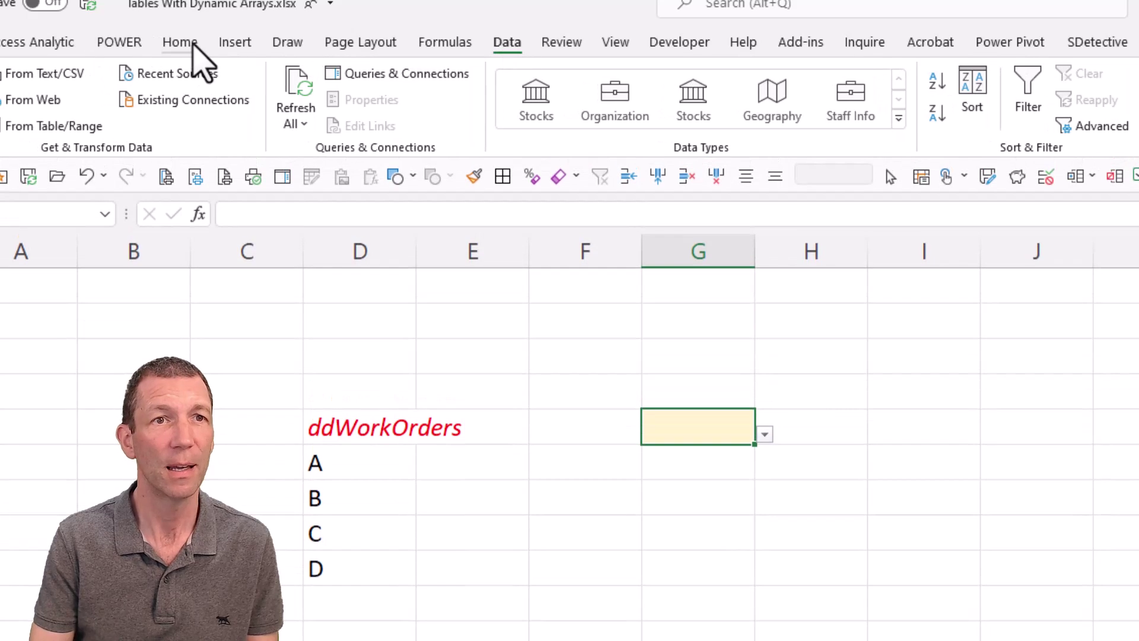
click(189, 41)
click(294, 113)
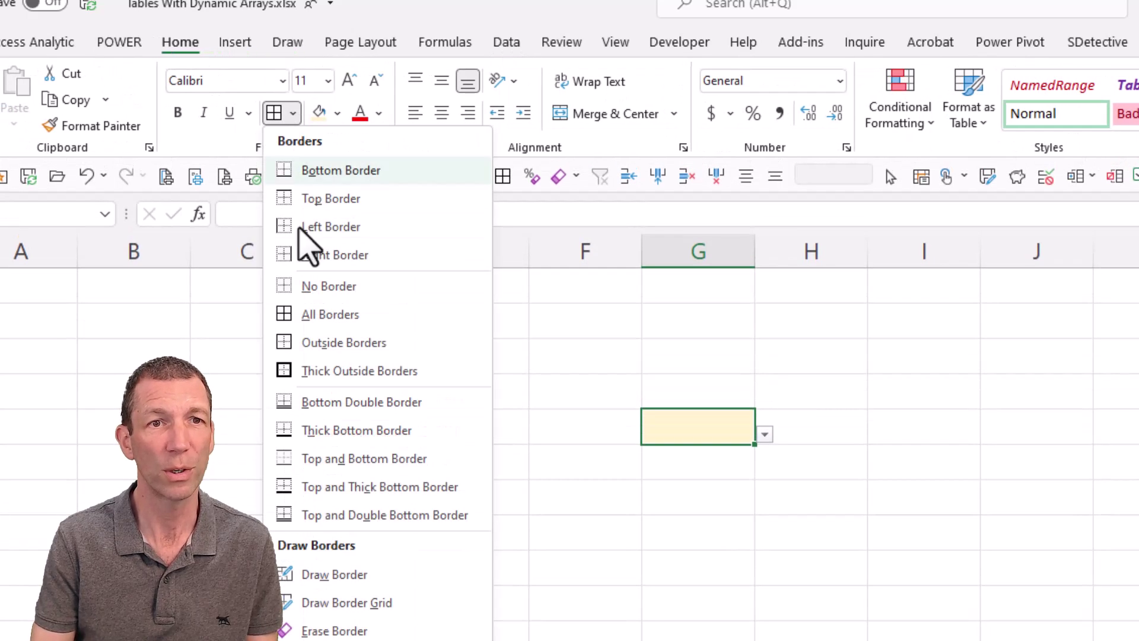
key(Escape)
key(ctrl+1)
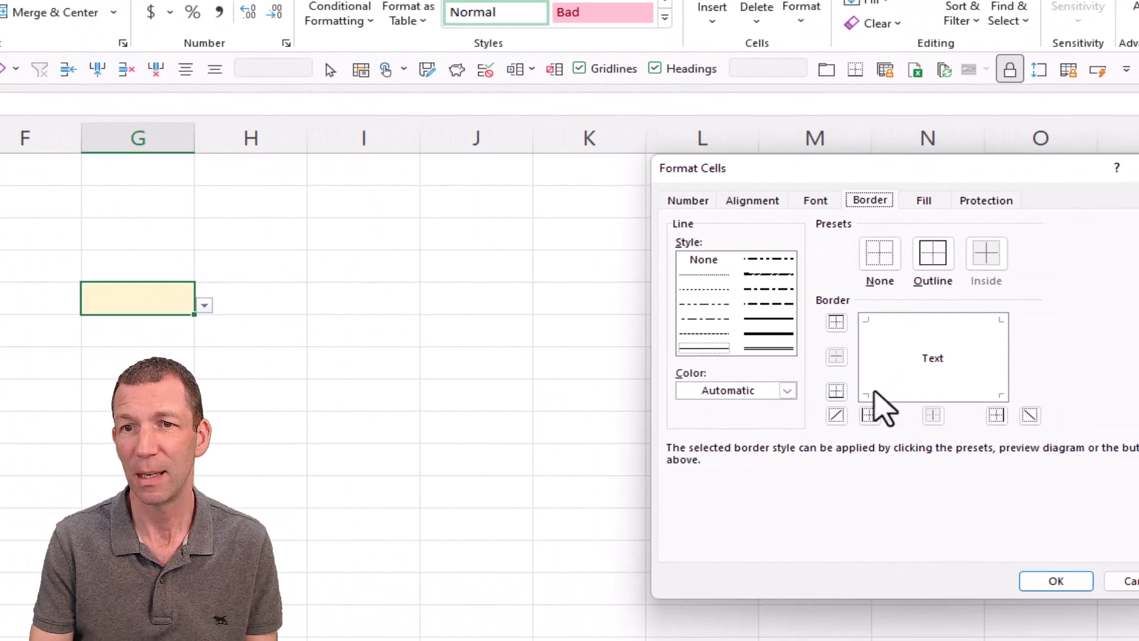
click(788, 390)
click(686, 536)
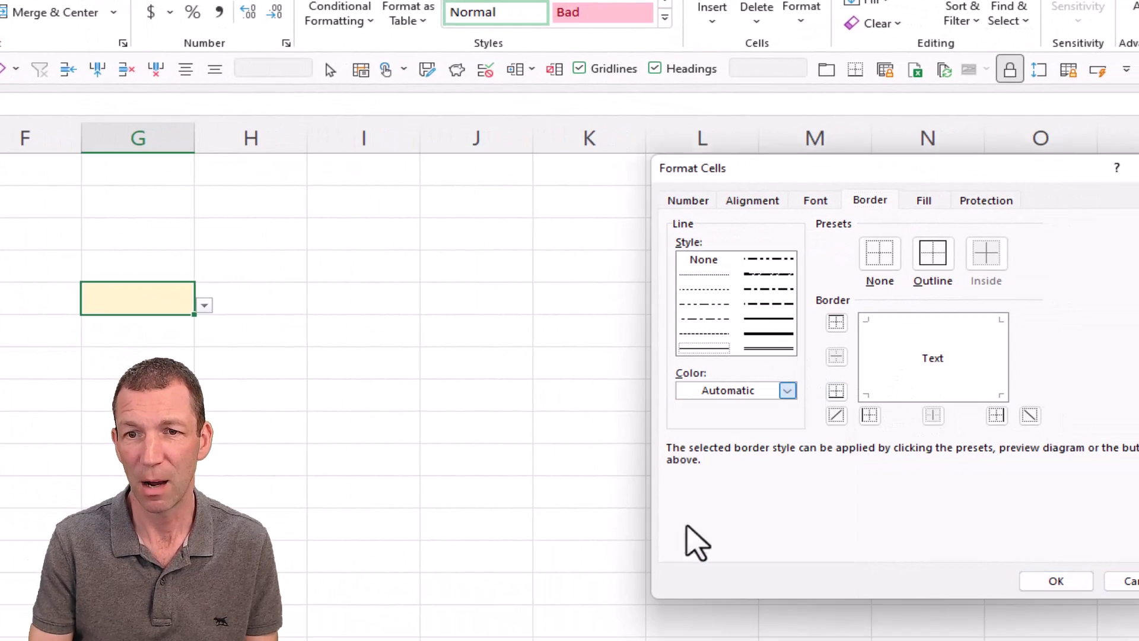
click(901, 396)
click(1001, 368)
click(1061, 581)
click(616, 498)
Turn off the sheet gridlines.
click(170, 303)
click(579, 68)
click(363, 427)
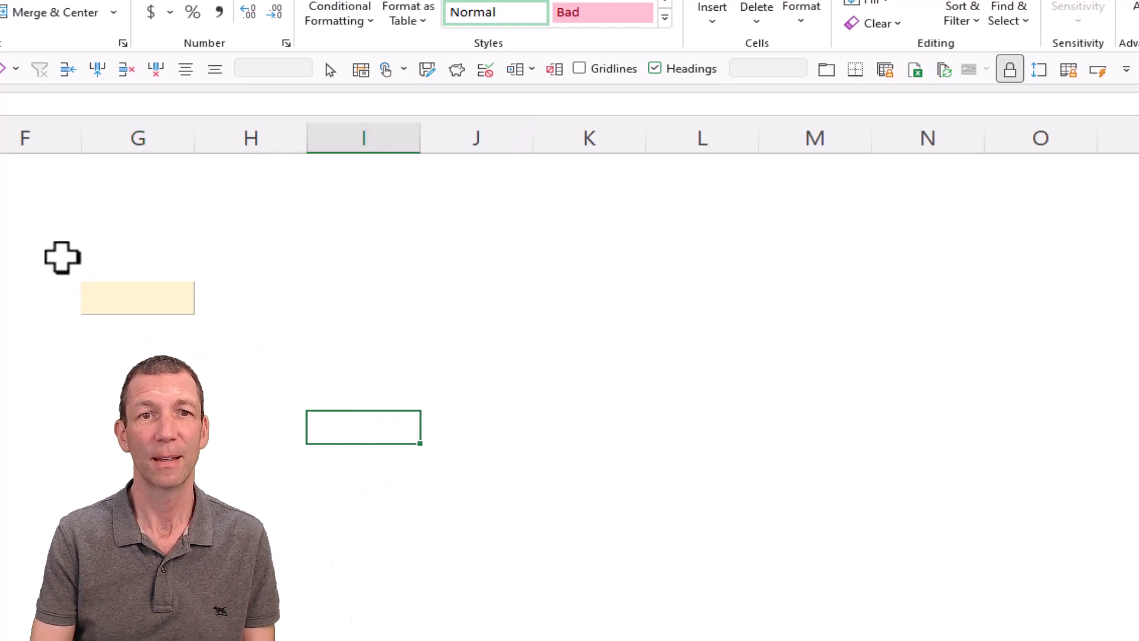
Choose work order A from G5's dropdown.
click(137, 297)
click(204, 306)
click(203, 305)
click(204, 305)
click(168, 326)
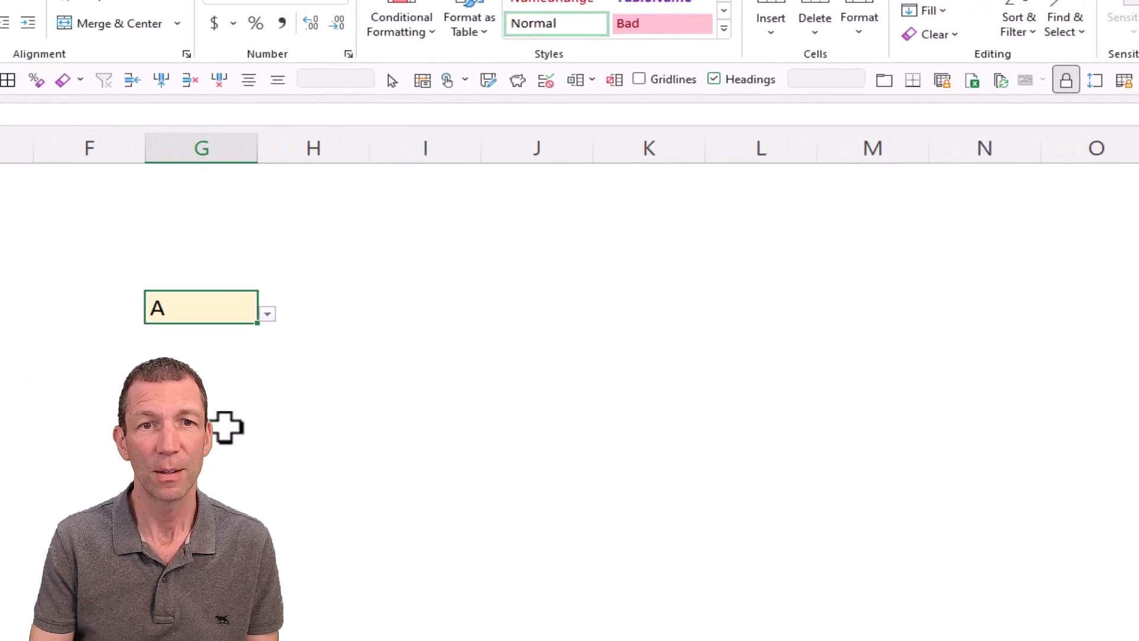
click(545, 589)
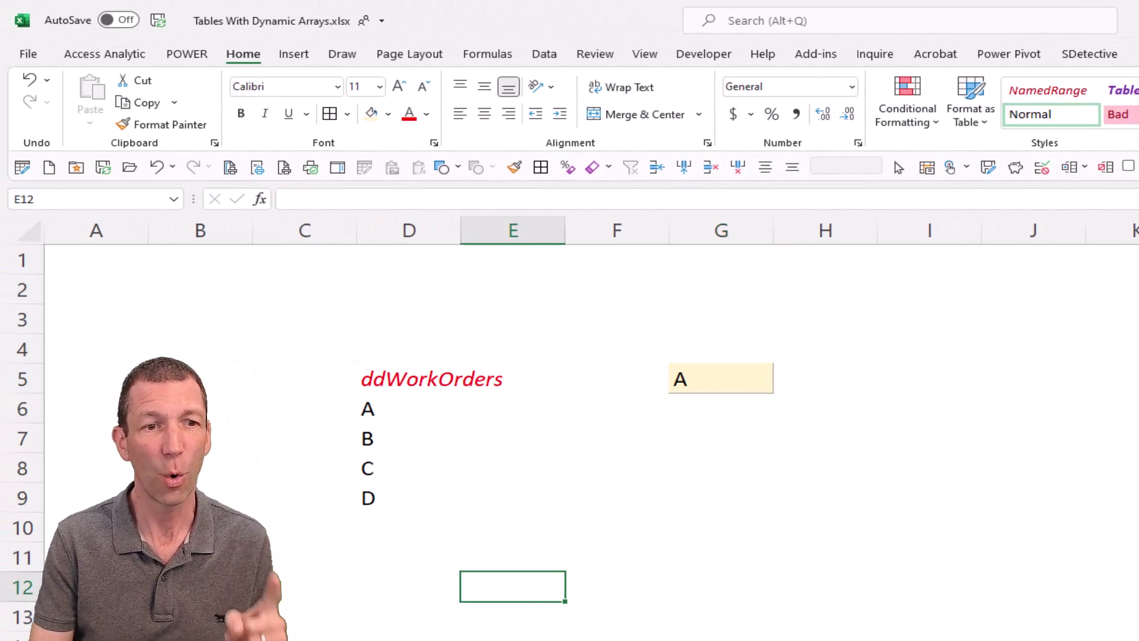
key(ctrl+Page_Down)
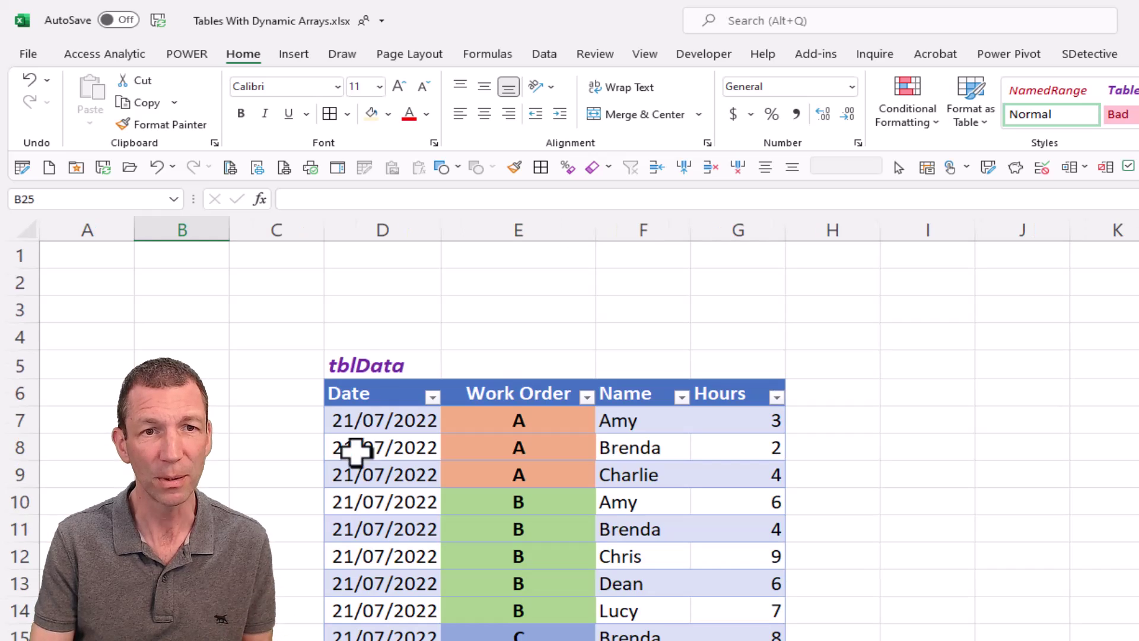
click(608, 373)
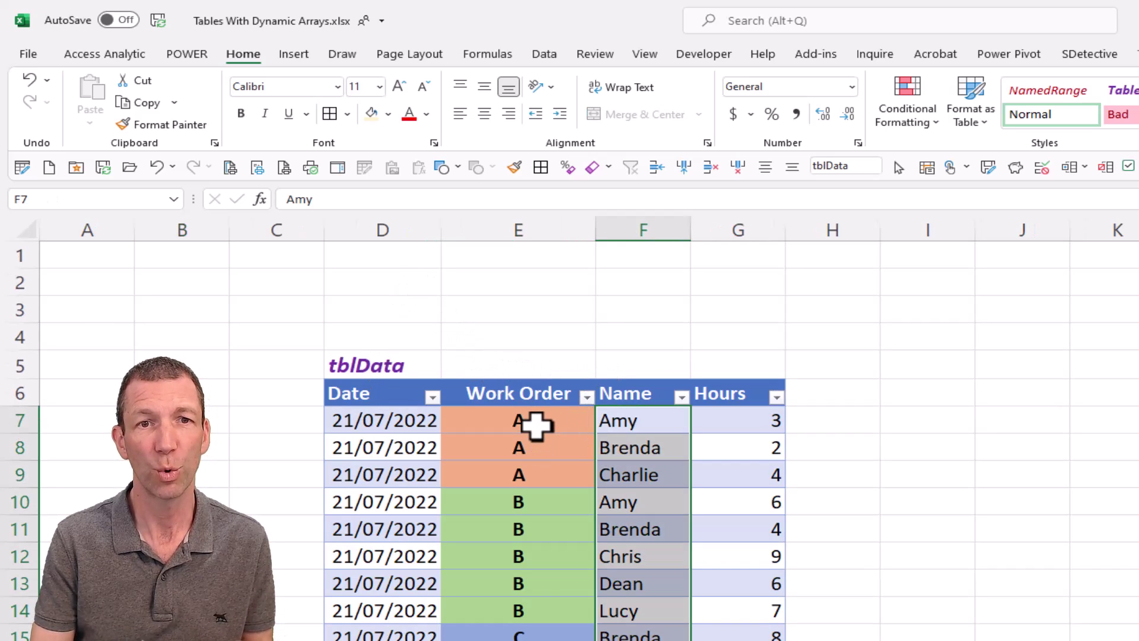
scroll(536, 423, down, 2)
scroll(587, 280, down, 1)
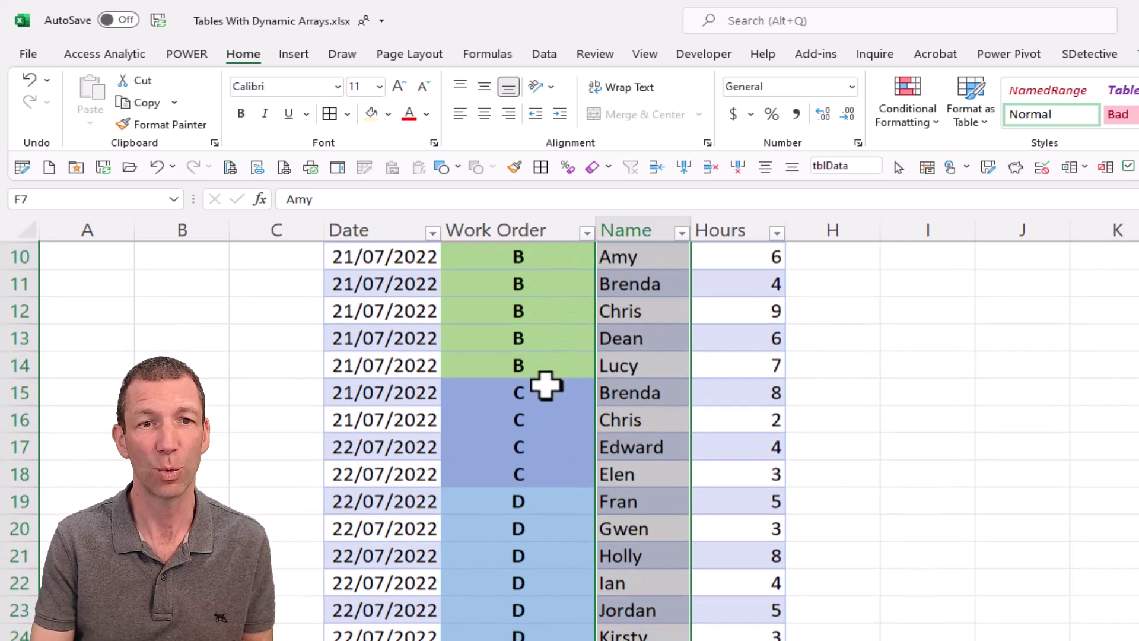
scroll(542, 393, down, 3)
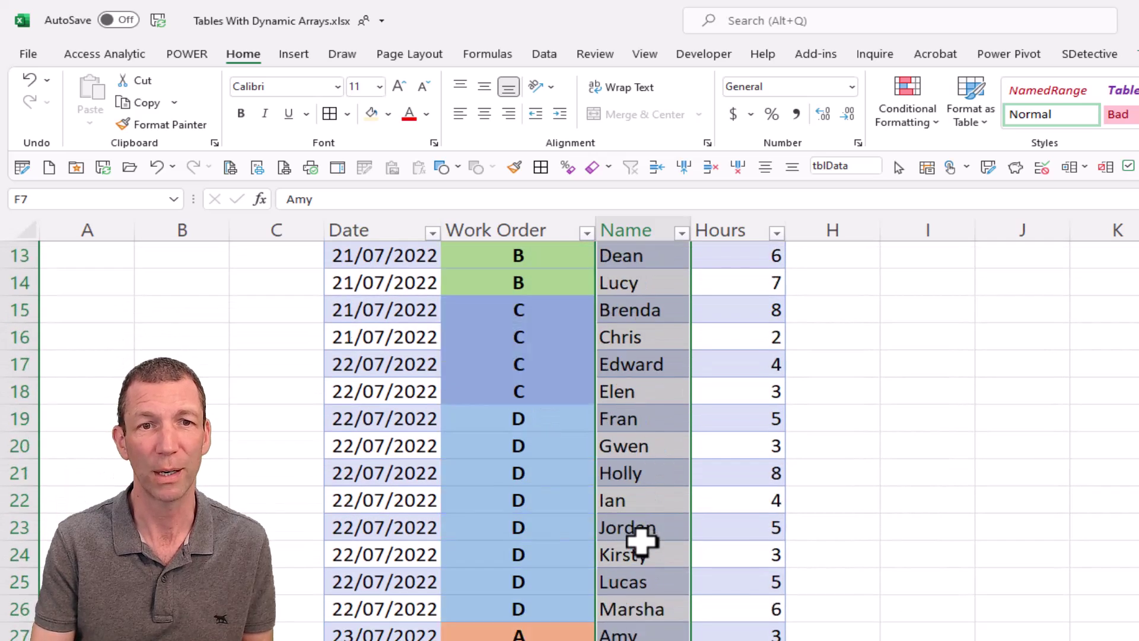
scroll(644, 528, up, 3)
scroll(640, 540, up, 3)
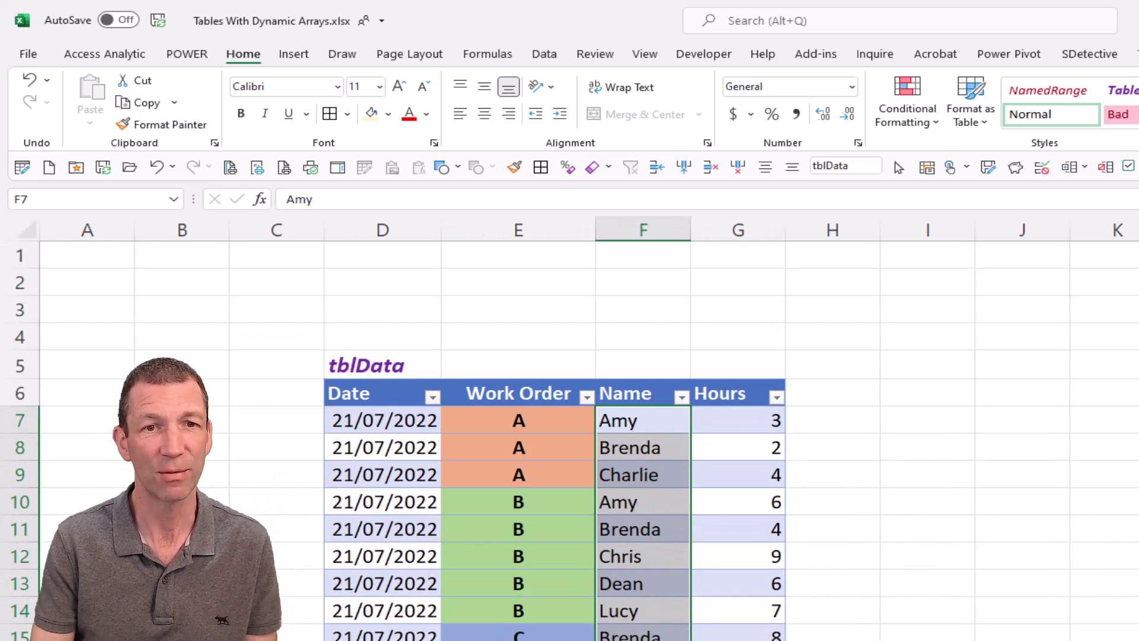
key(ctrl+Page_Down)
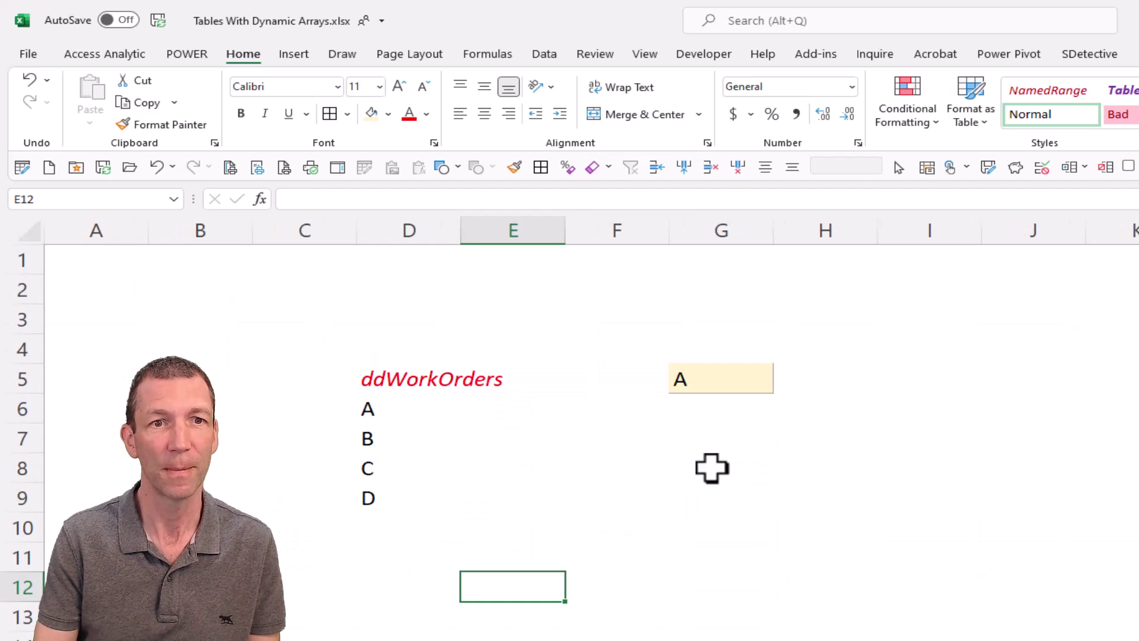
click(681, 530)
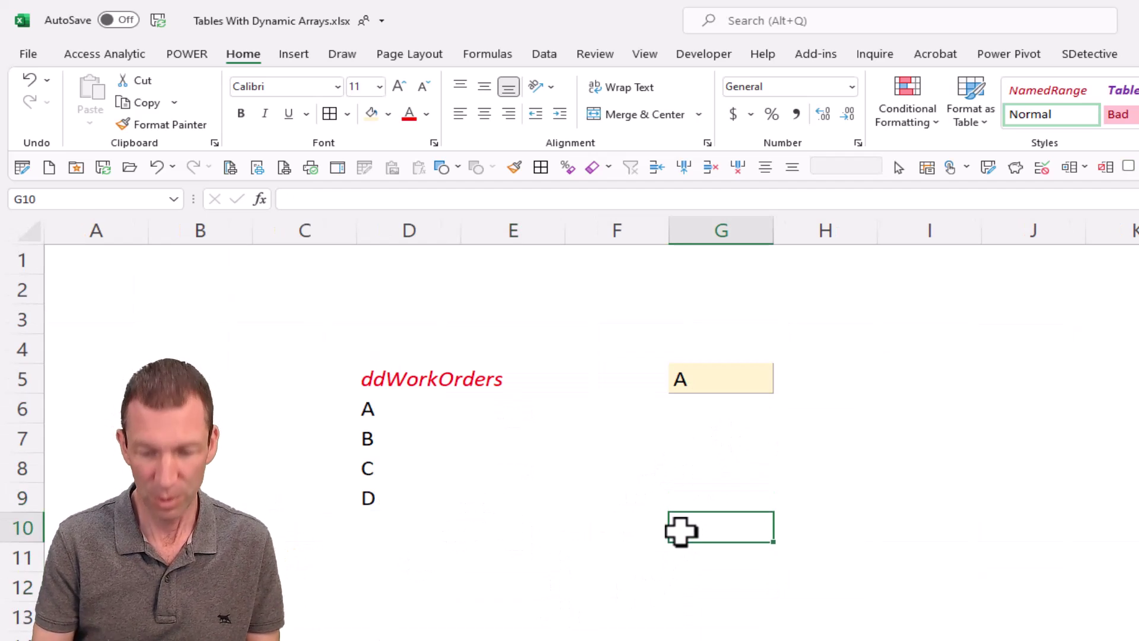
text(=filter()
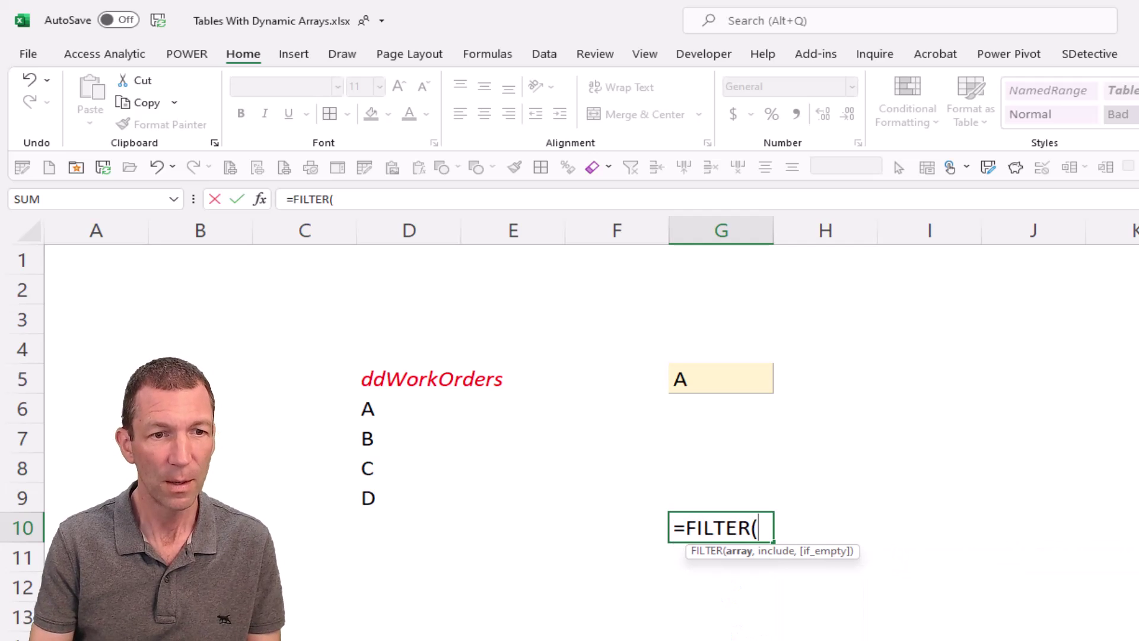
key(ctrl+Page_Up)
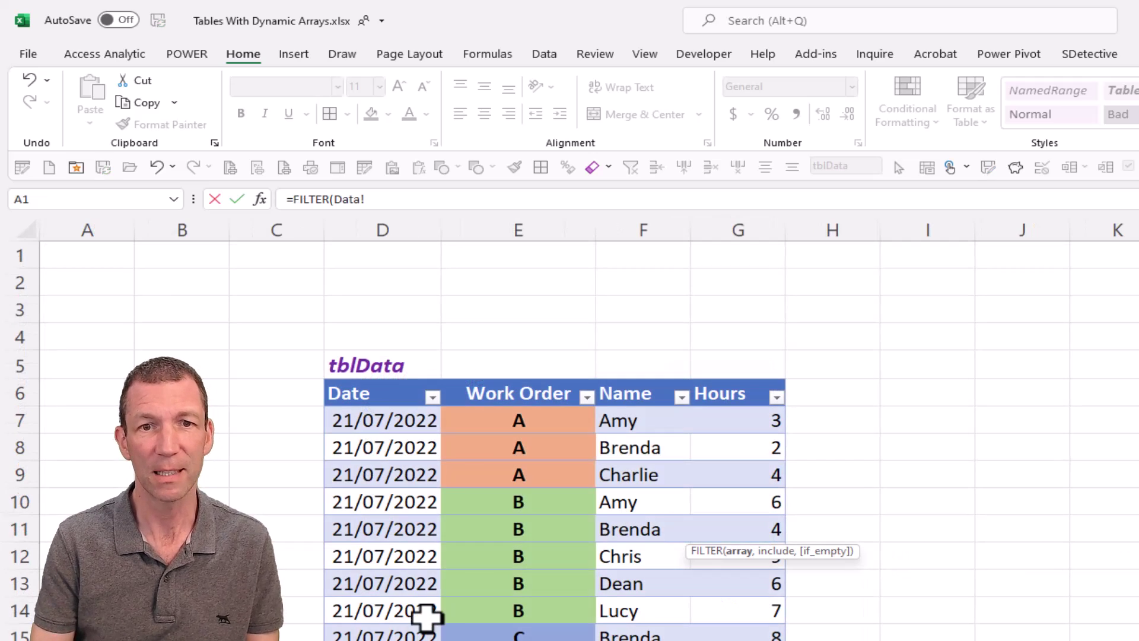
click(632, 371)
text(,)
click(489, 375)
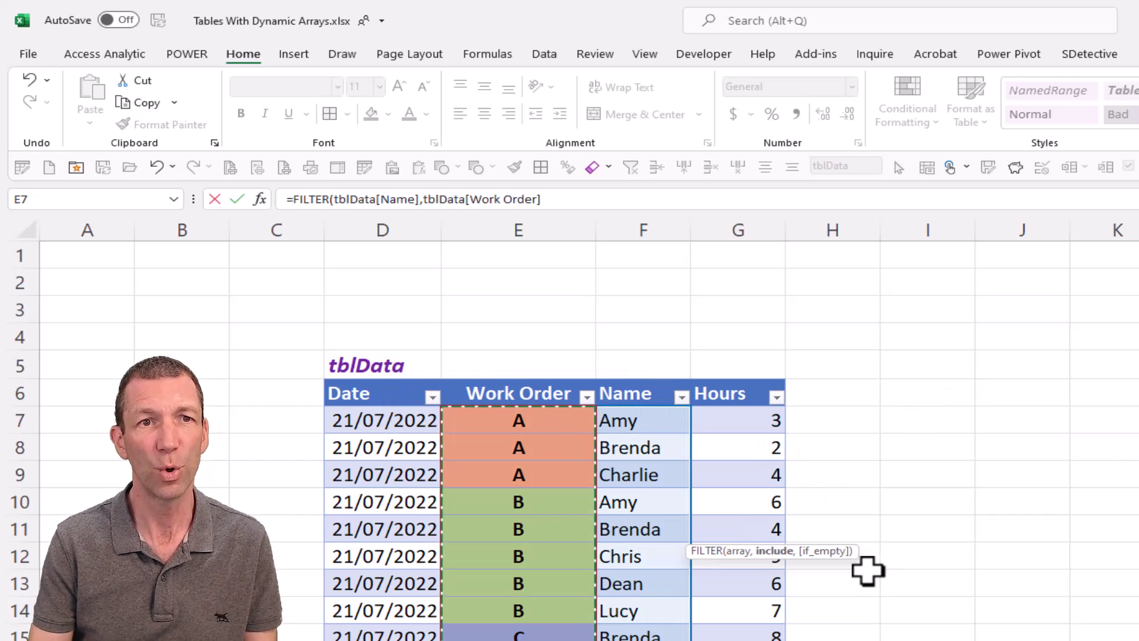
text(=)
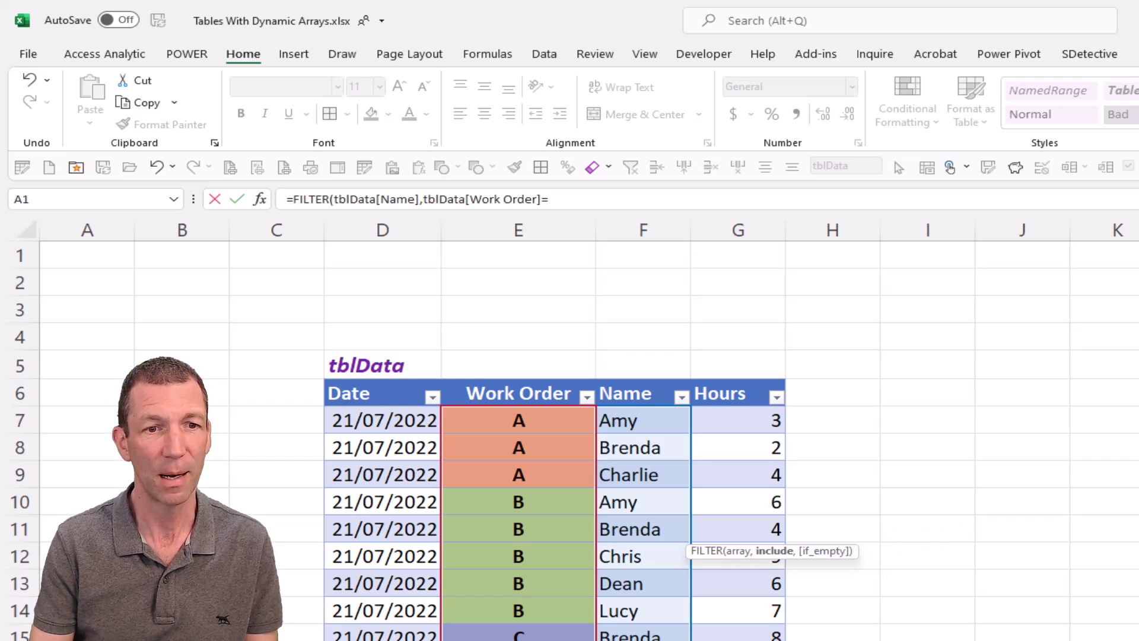
key(ctrl+Page_Down)
click(759, 384)
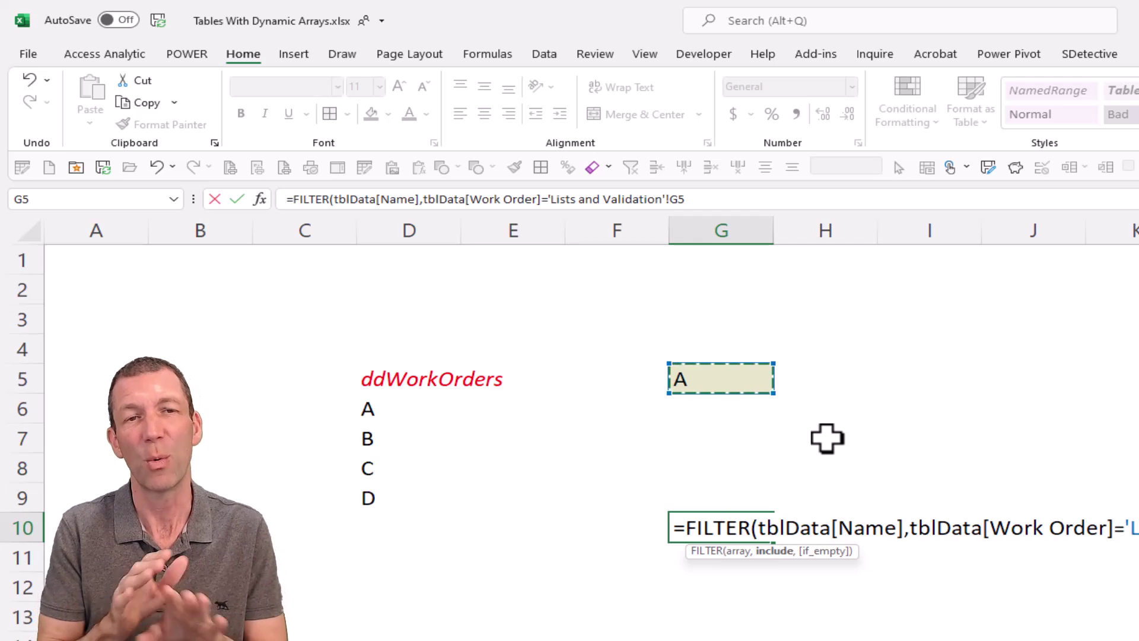
Copy the G5 dropdown cell into F6 on a blank sheet and widen column F.
key(Escape)
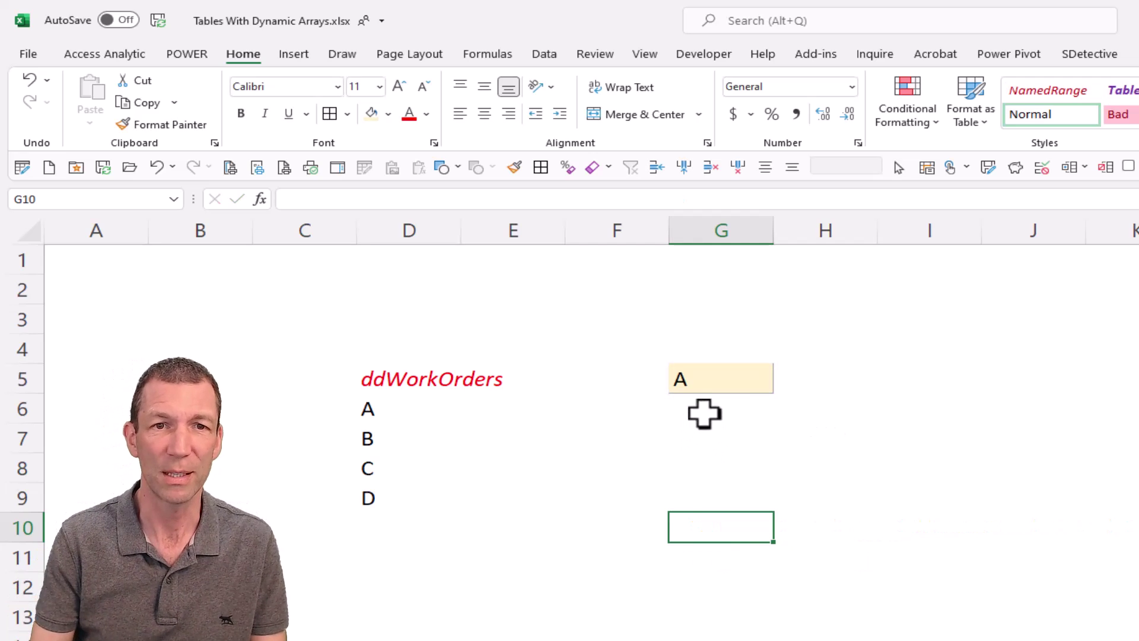
click(717, 380)
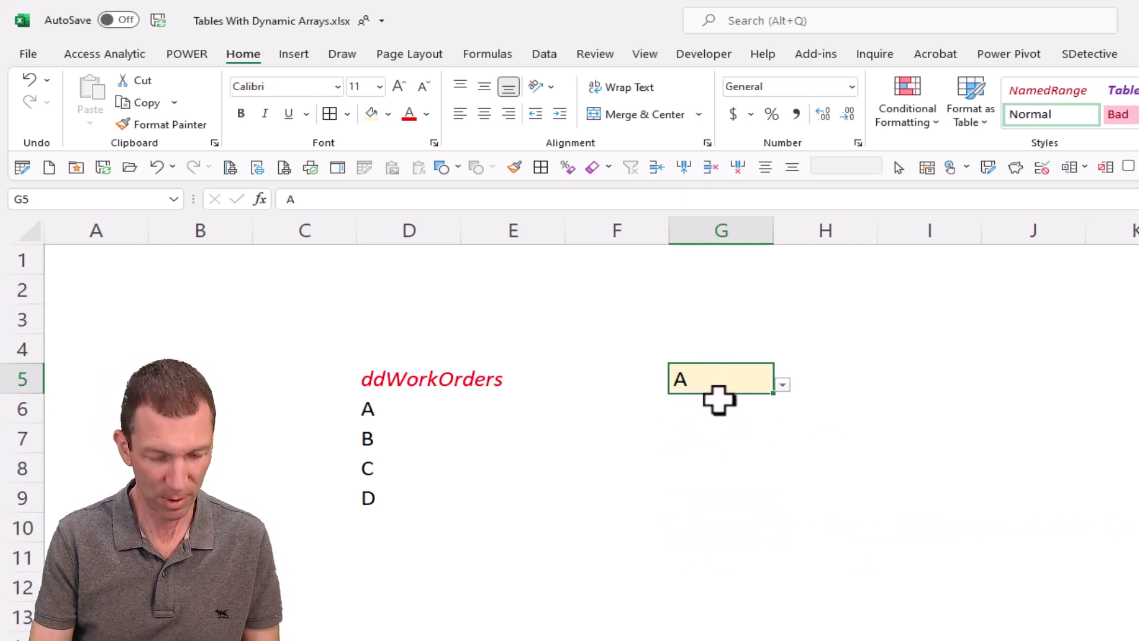
key(ctrl+c)
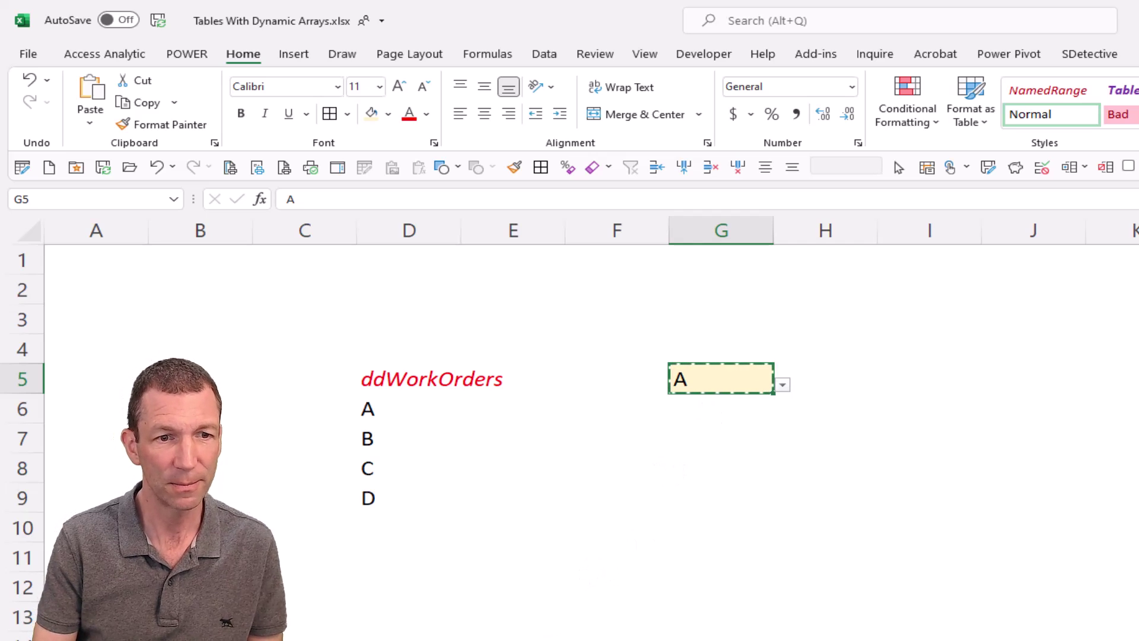
click(359, 637)
click(291, 390)
click(328, 329)
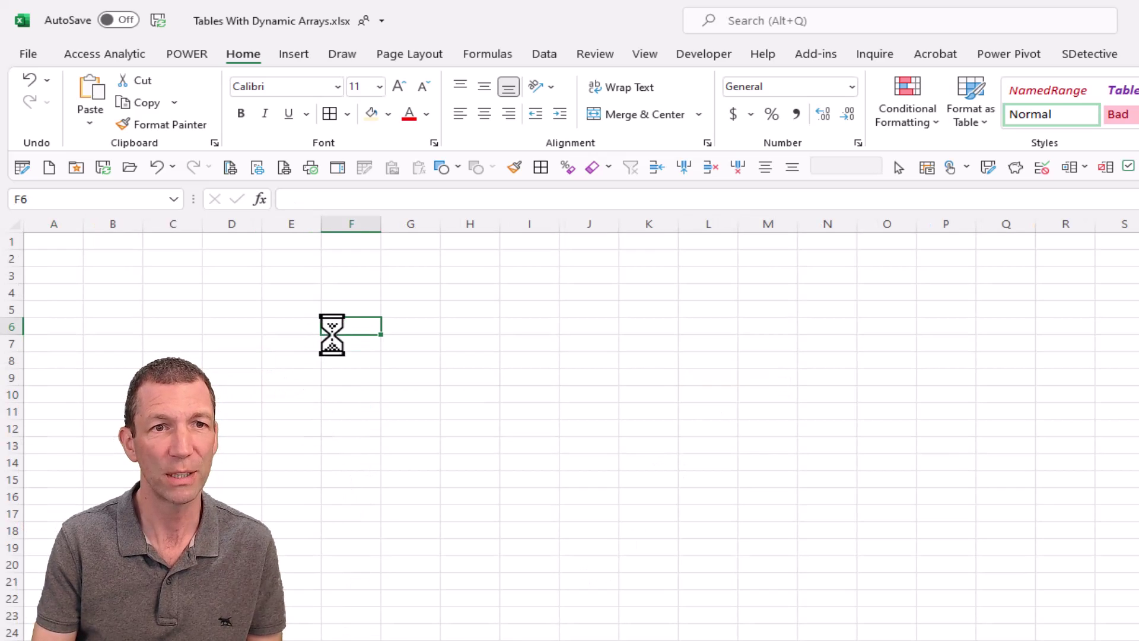
key(ctrl+v)
drag(382, 226, 443, 228)
scroll(371, 320, up, 2)
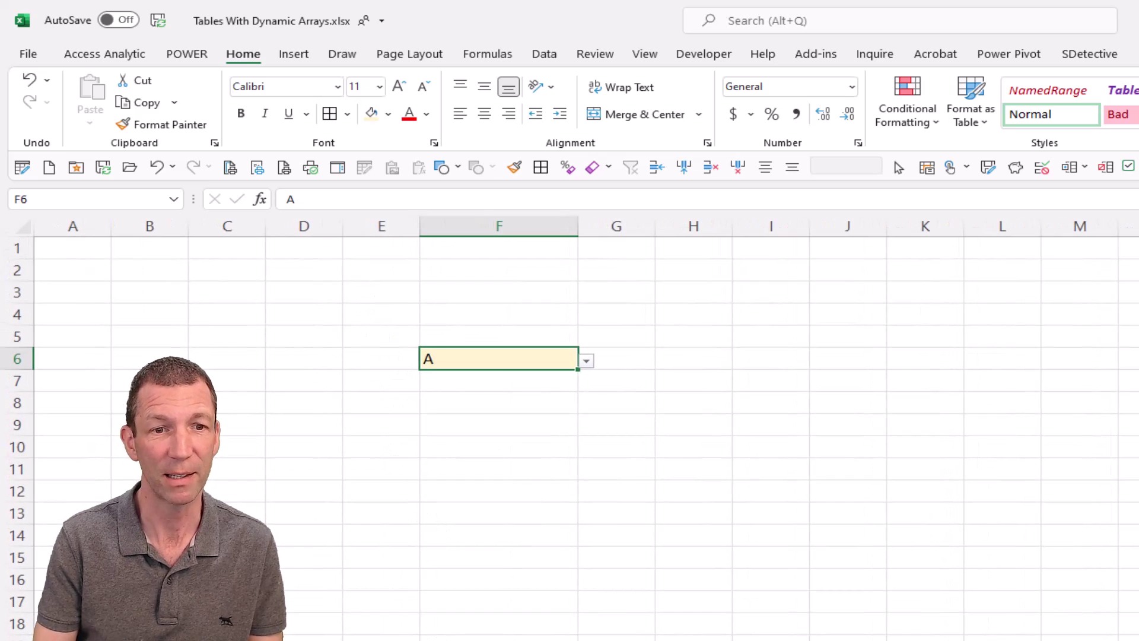
Test F6's dropdown, dismiss the name-taken warning, and start the SelectedWorkOrder label in F5.
click(585, 361)
key(Escape)
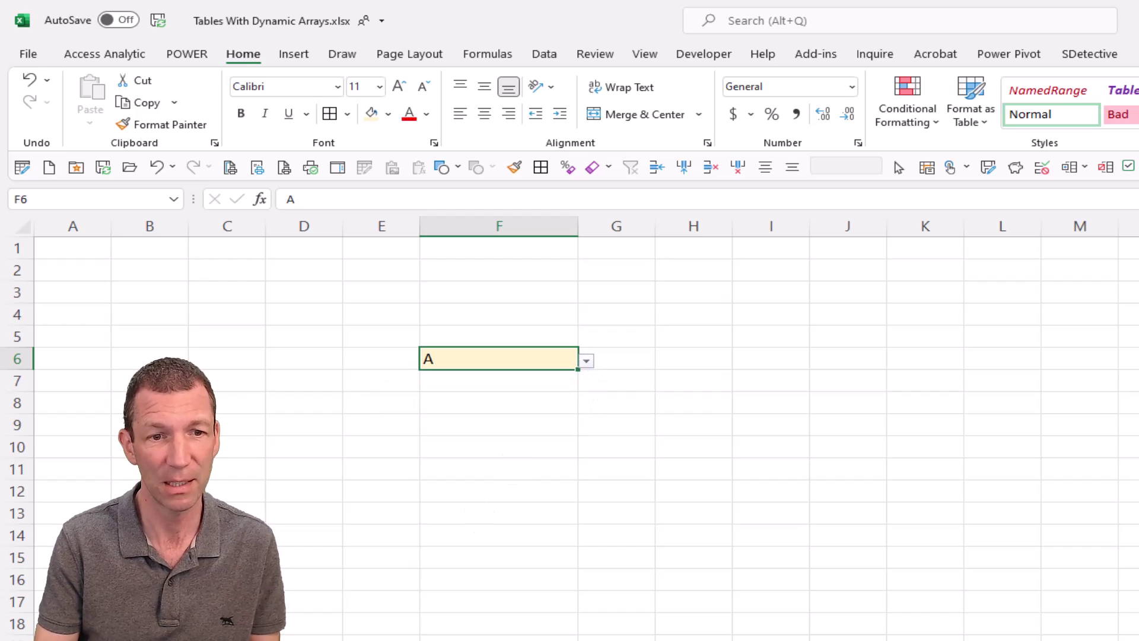
key(F2)
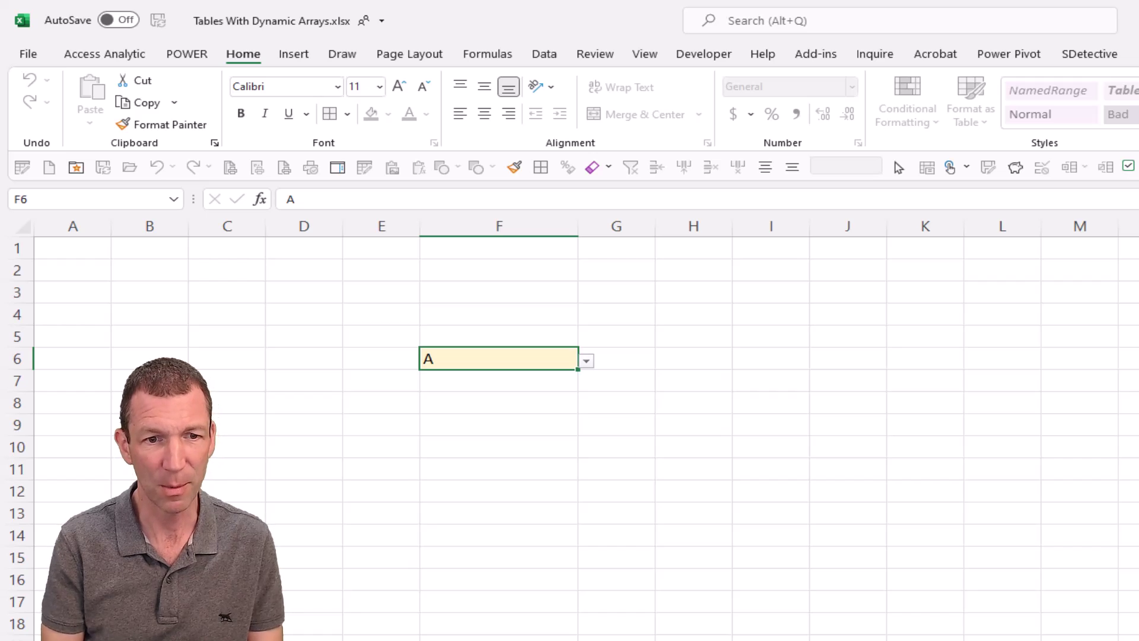
key(Return)
key(Return)
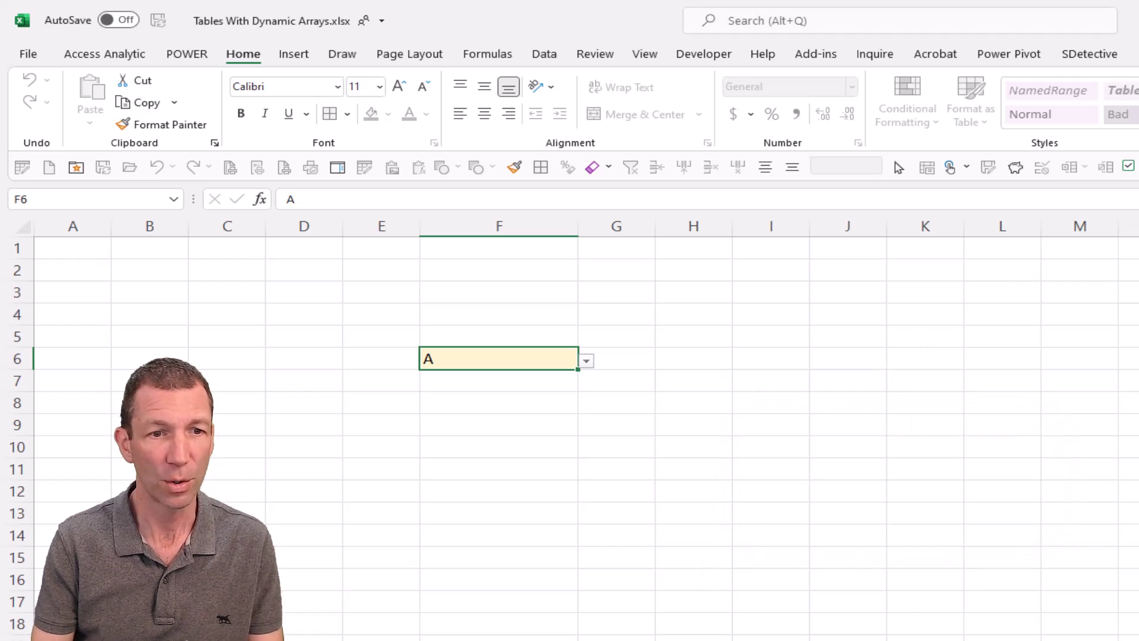
key(Escape)
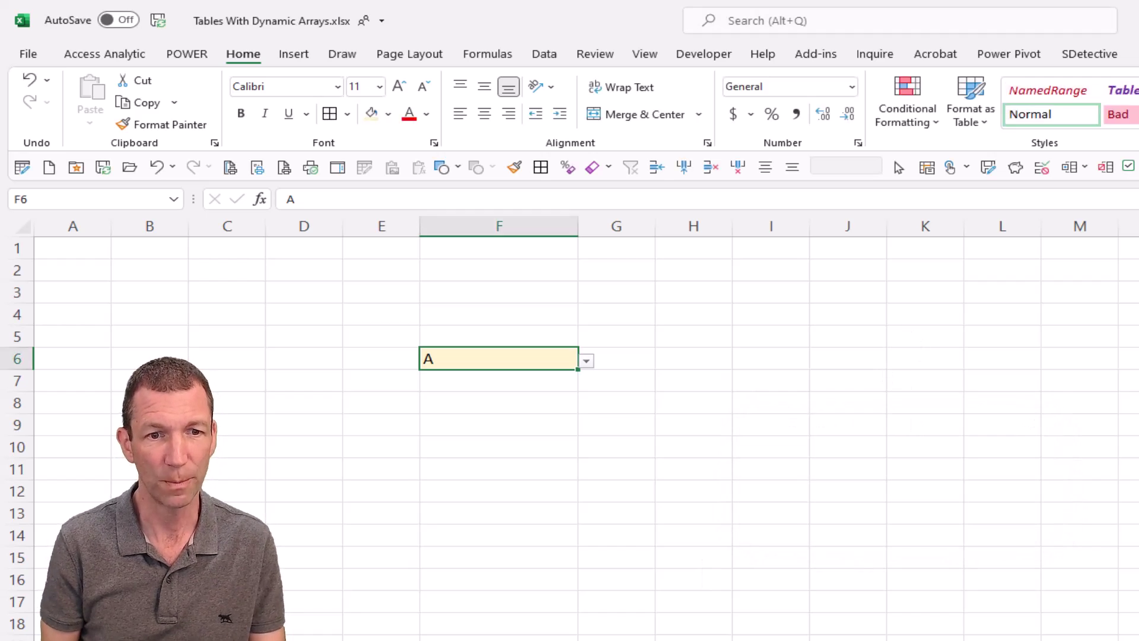
scroll(531, 308, up, 2)
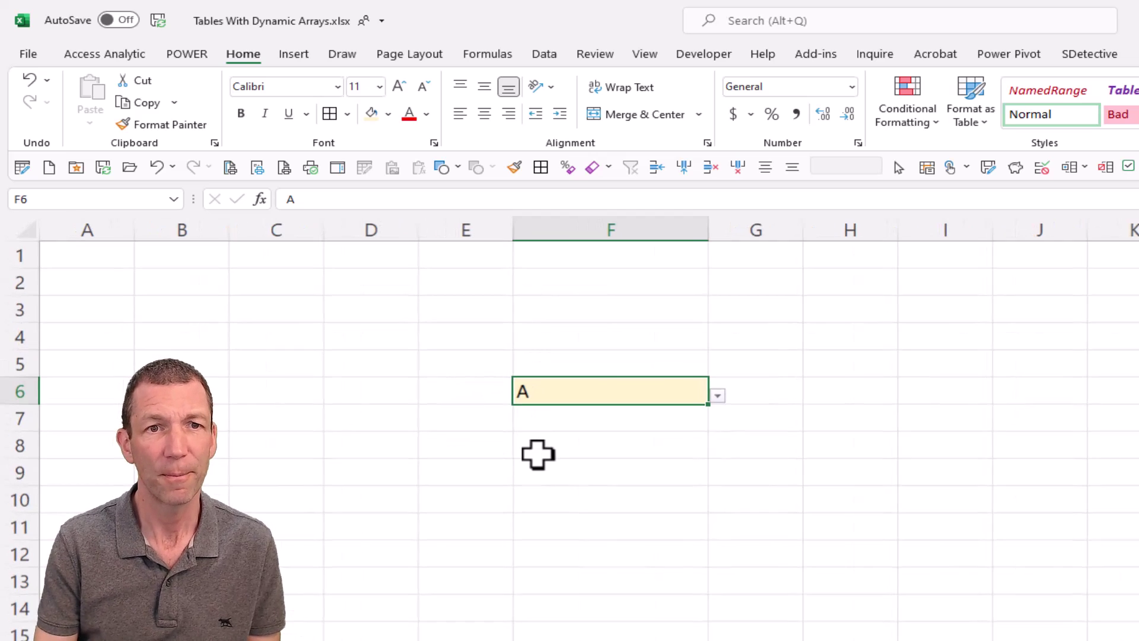
click(605, 358)
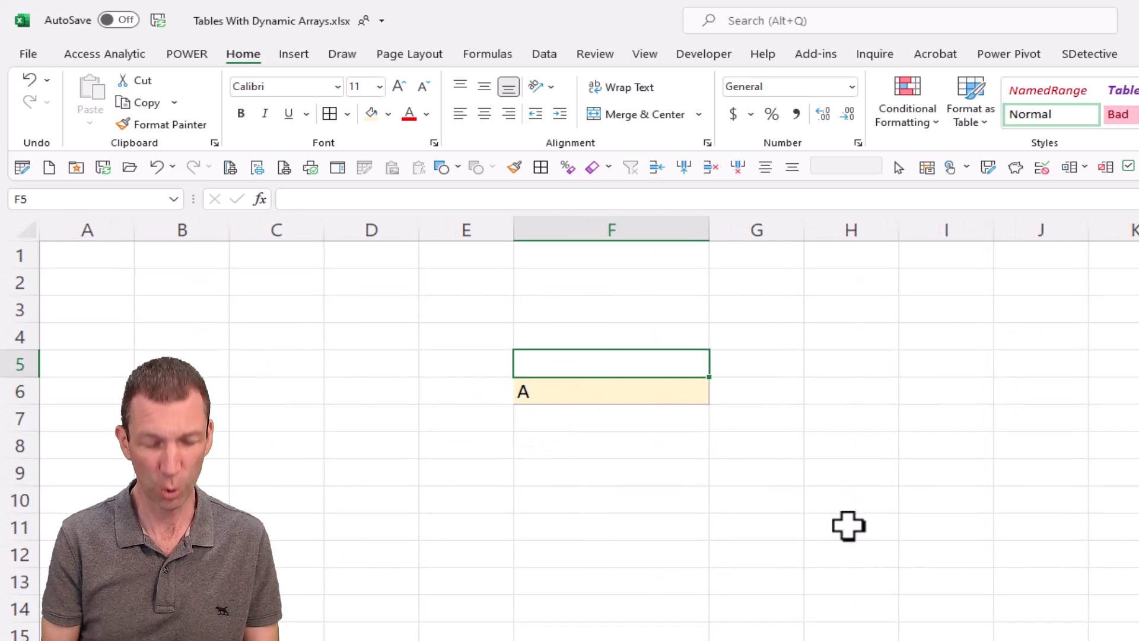
text(See)
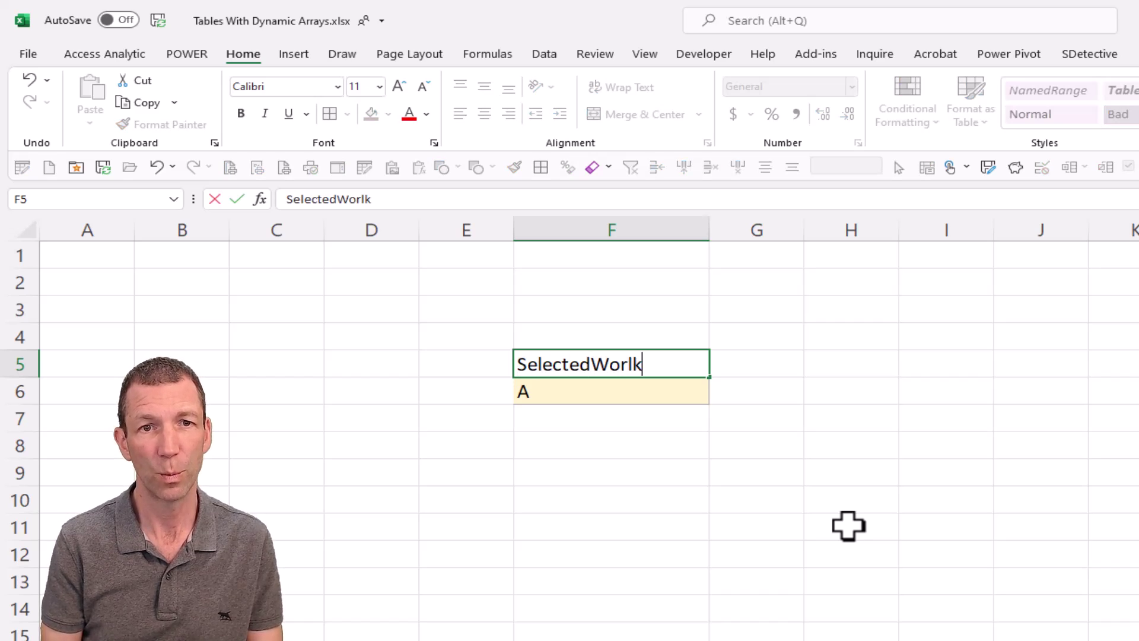
Finish the SelectedWorkOrder heading in F5 and apply the NamedRange cell style to it.
text(ectedWorkOrder)
key(Return)
key(Up)
key(F2)
key(Return)
key(Up)
click(1076, 94)
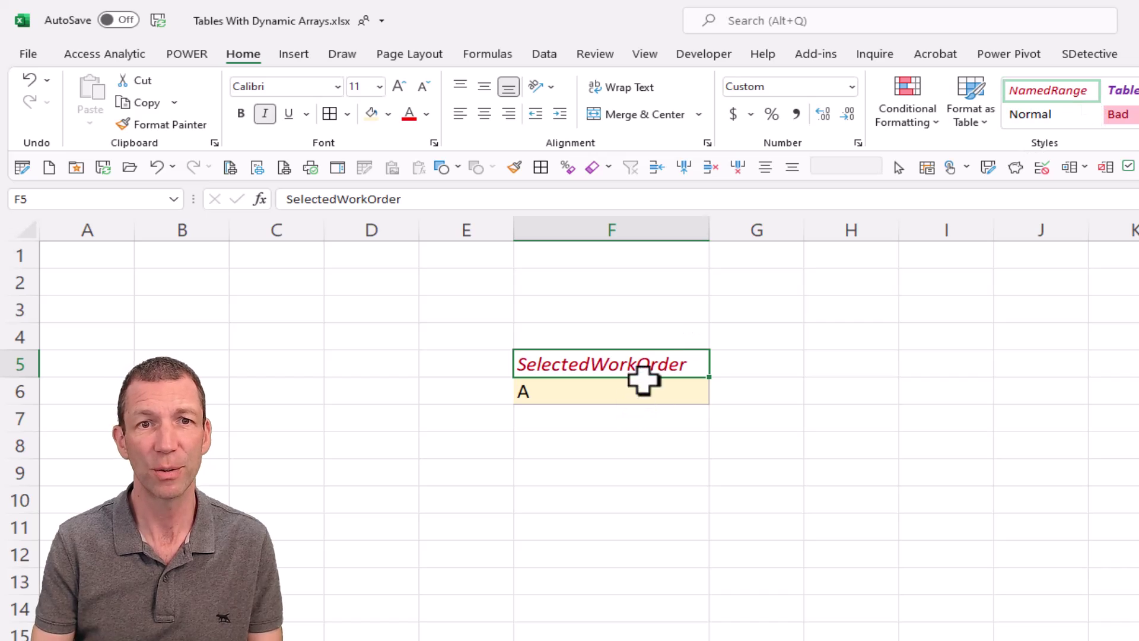
Create the name SelectedWorkOrder for F6 from the top-row heading of F5:F6.
drag(648, 365, 646, 385)
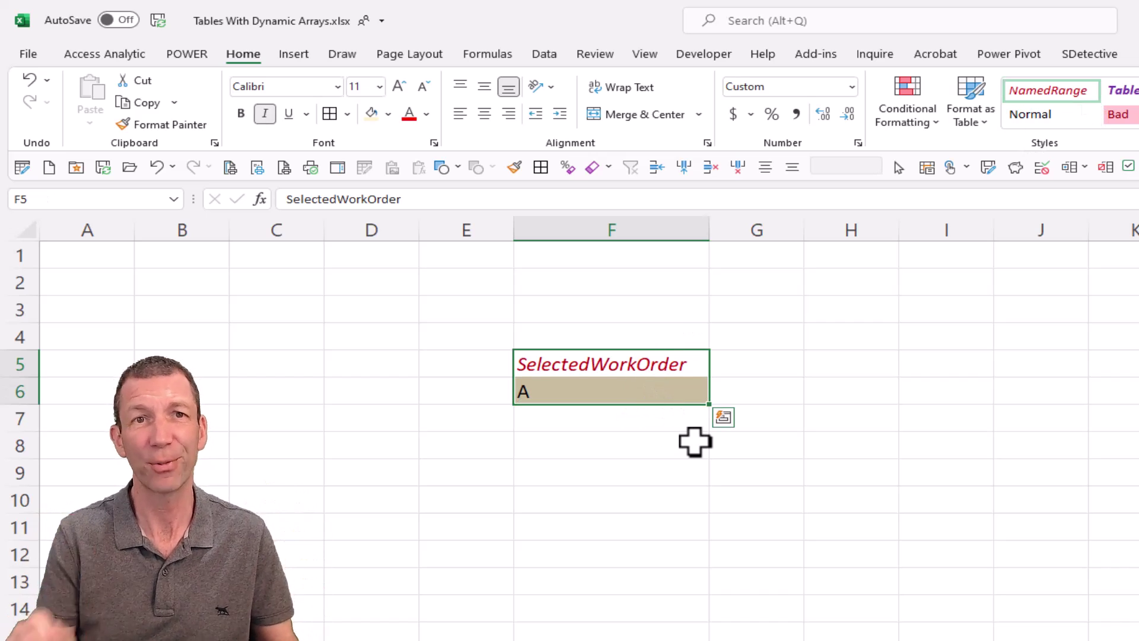
click(501, 57)
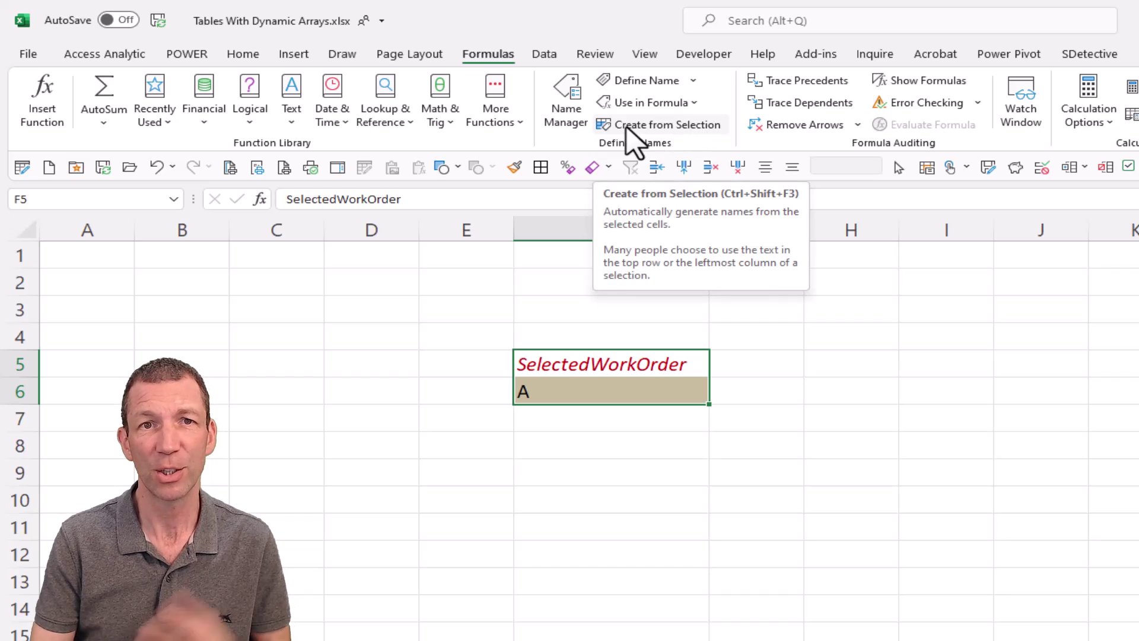
click(569, 390)
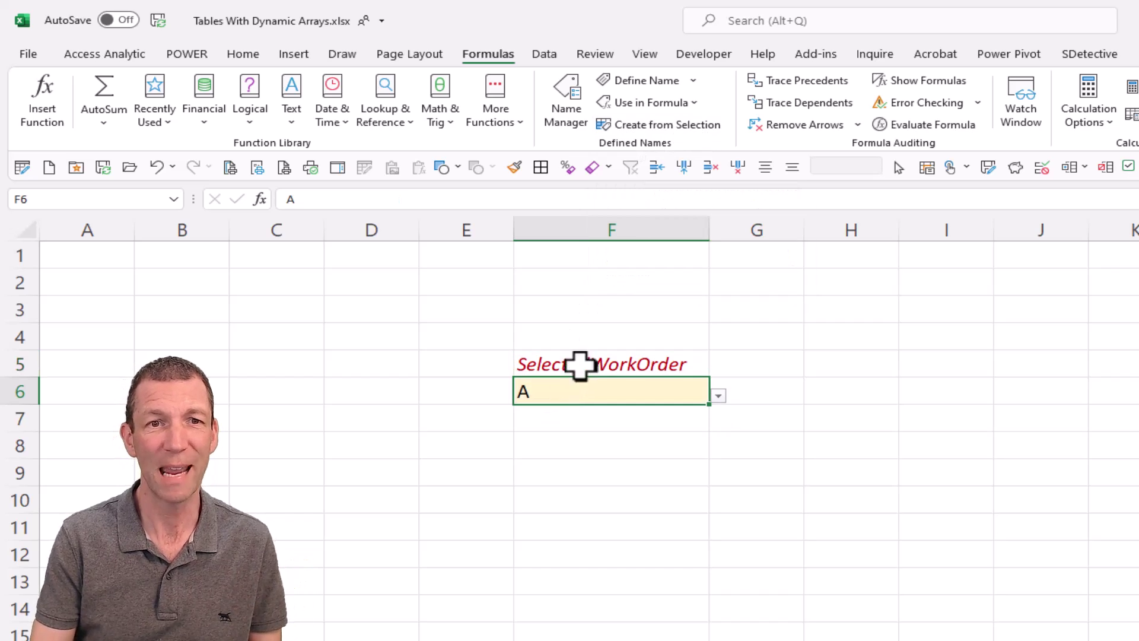
click(582, 366)
double_click(579, 364)
key(Escape)
drag(631, 372, 630, 394)
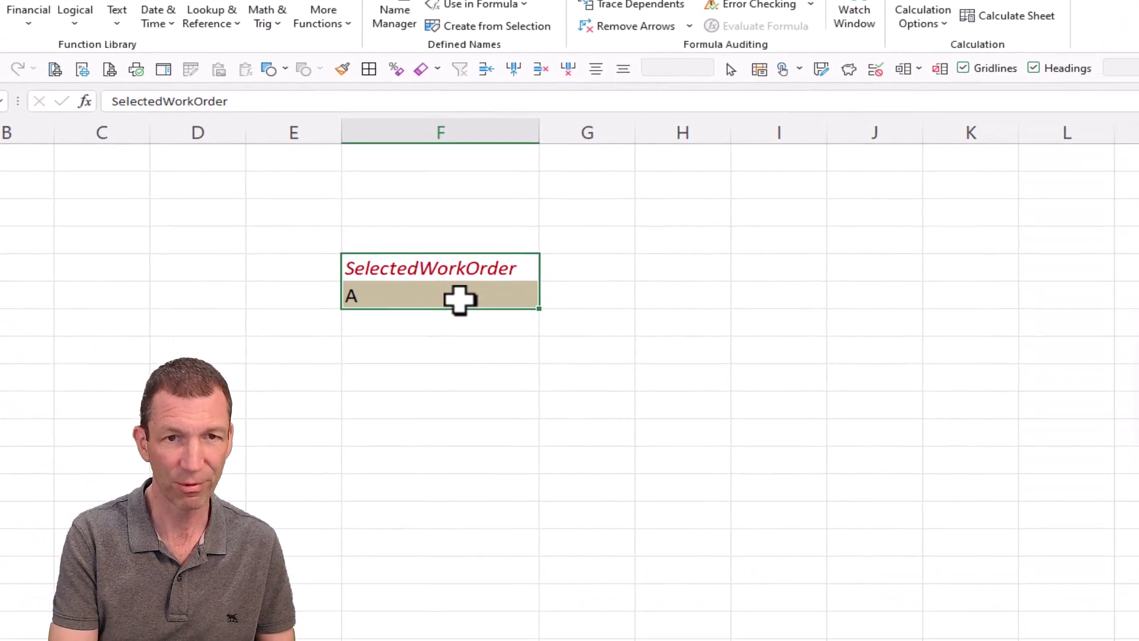
key(ctrl+shift+F3)
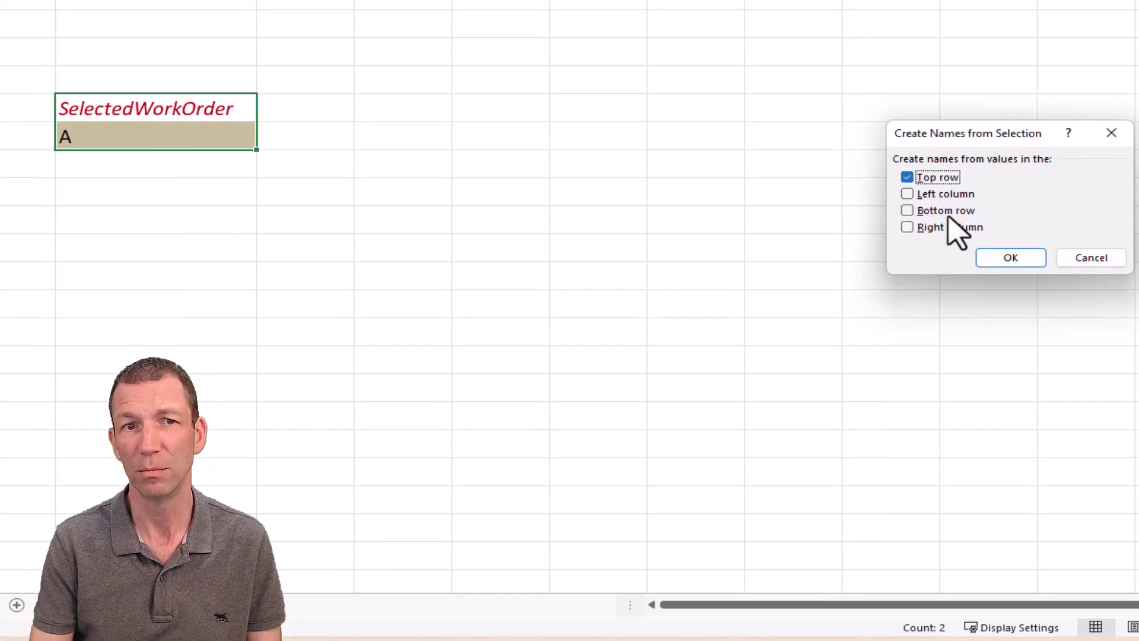
click(1008, 258)
Verify that F6 now carries the SelectedWorkOrder name.
click(383, 302)
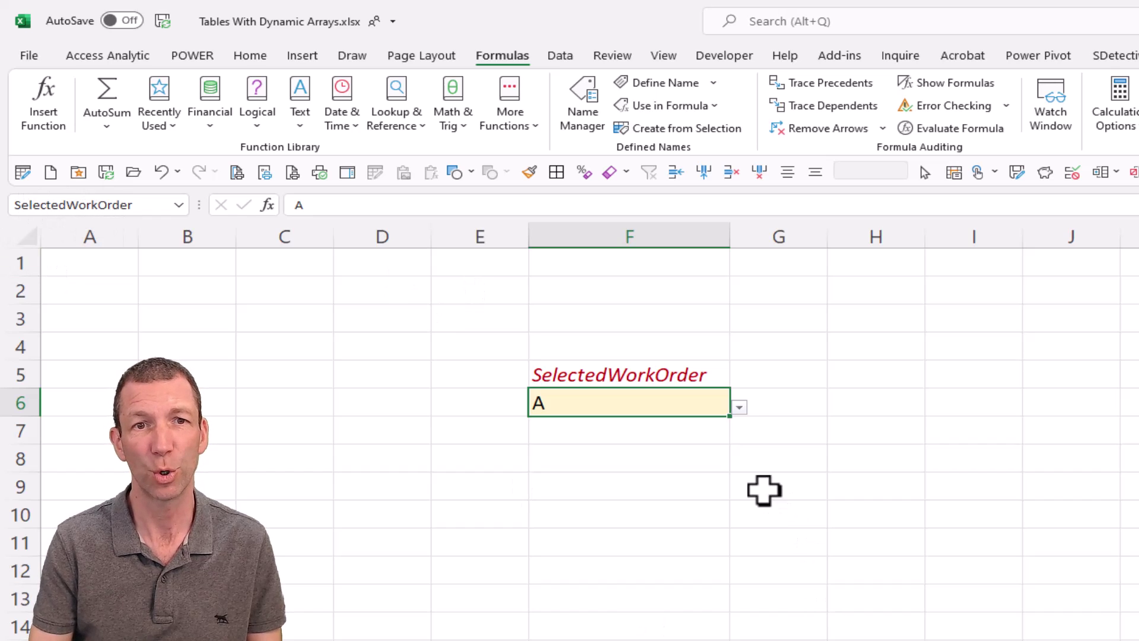
click(654, 381)
key(ctrl+c)
click(649, 396)
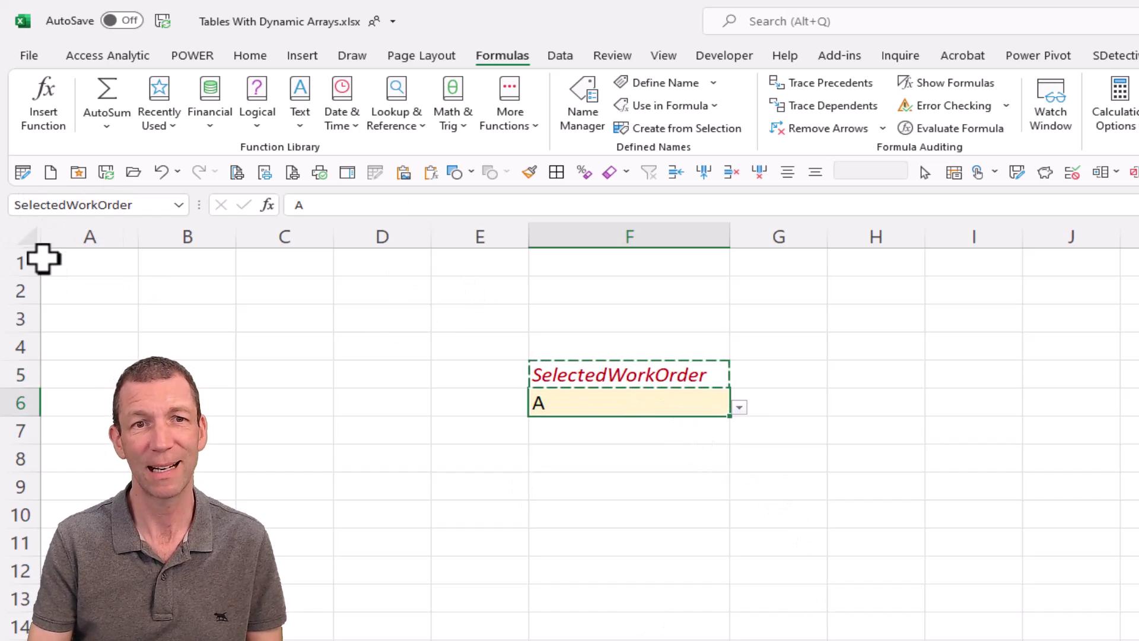
click(100, 204)
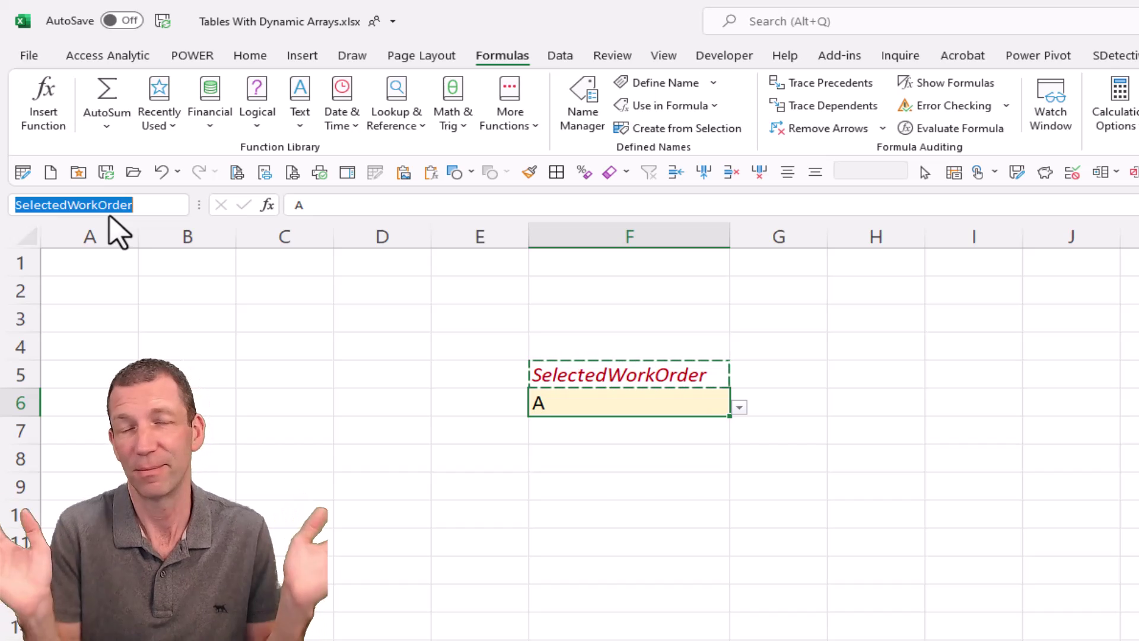
Enter =FILTER(tblData[Name],tblData[Work Order]=SelectedWorkOrder) in F11.
click(363, 529)
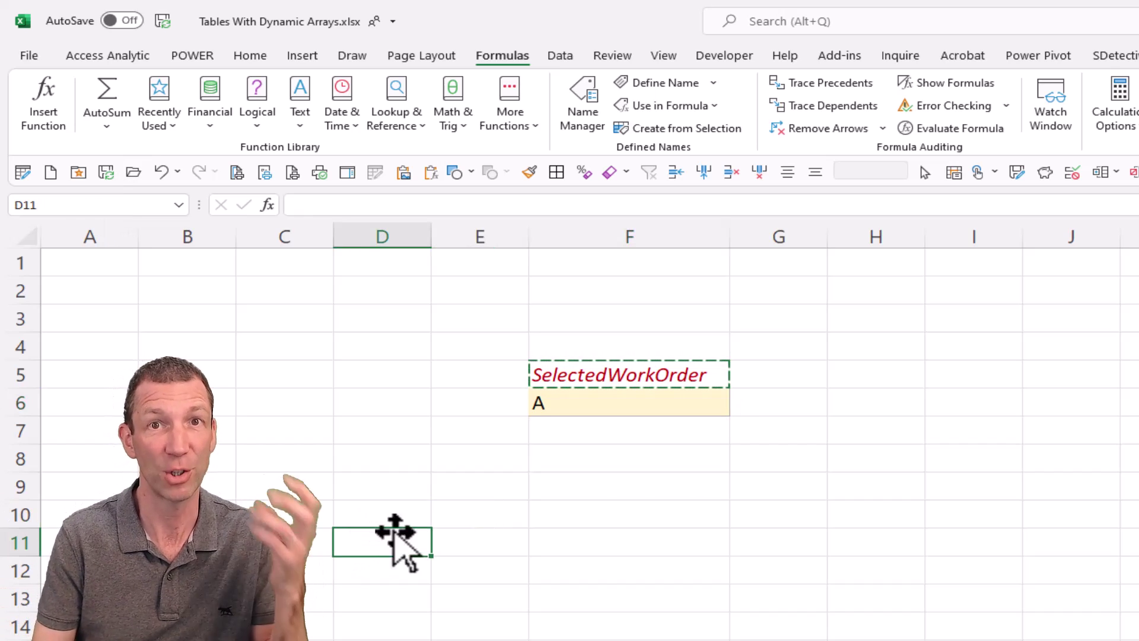
key(Escape)
click(585, 538)
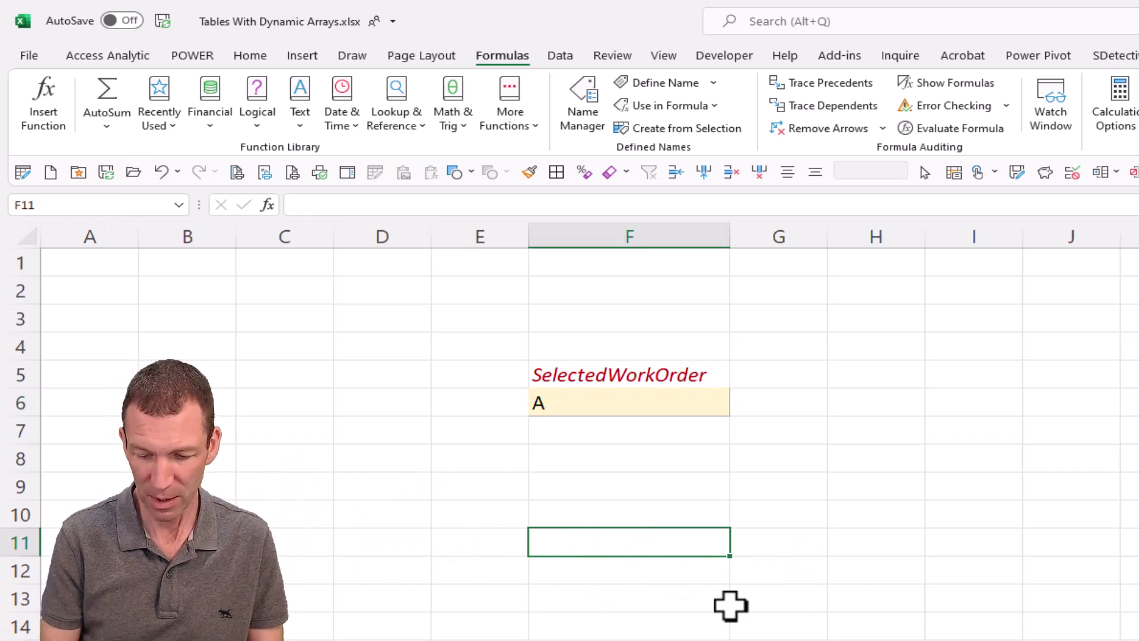
text(=filter)
key(Tab)
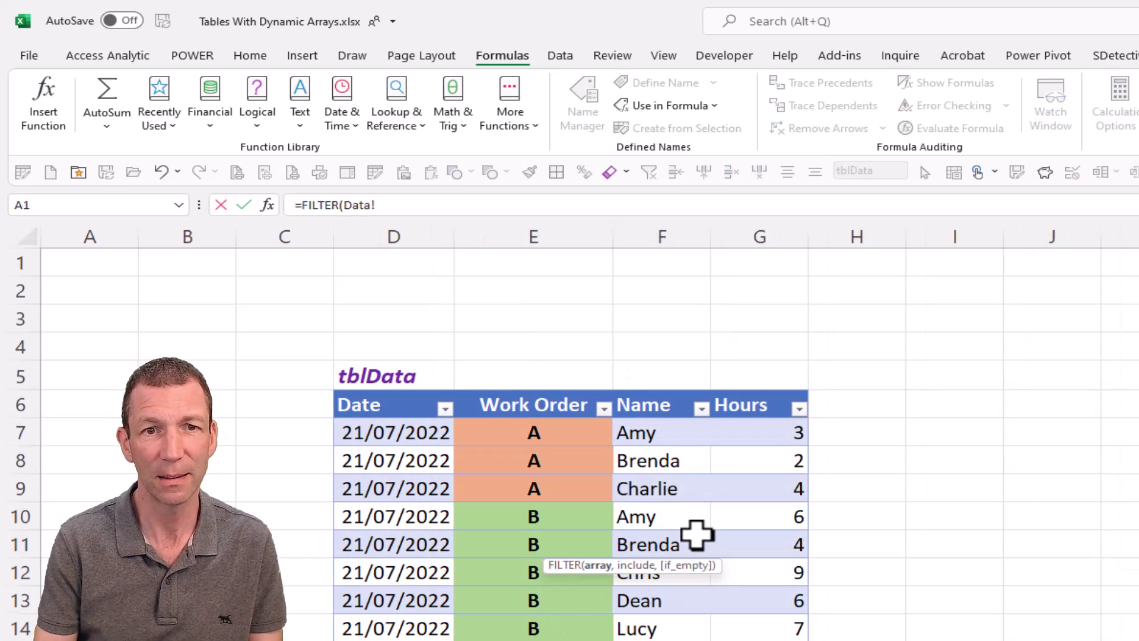
click(684, 537)
key(ctrl+space)
text(,)
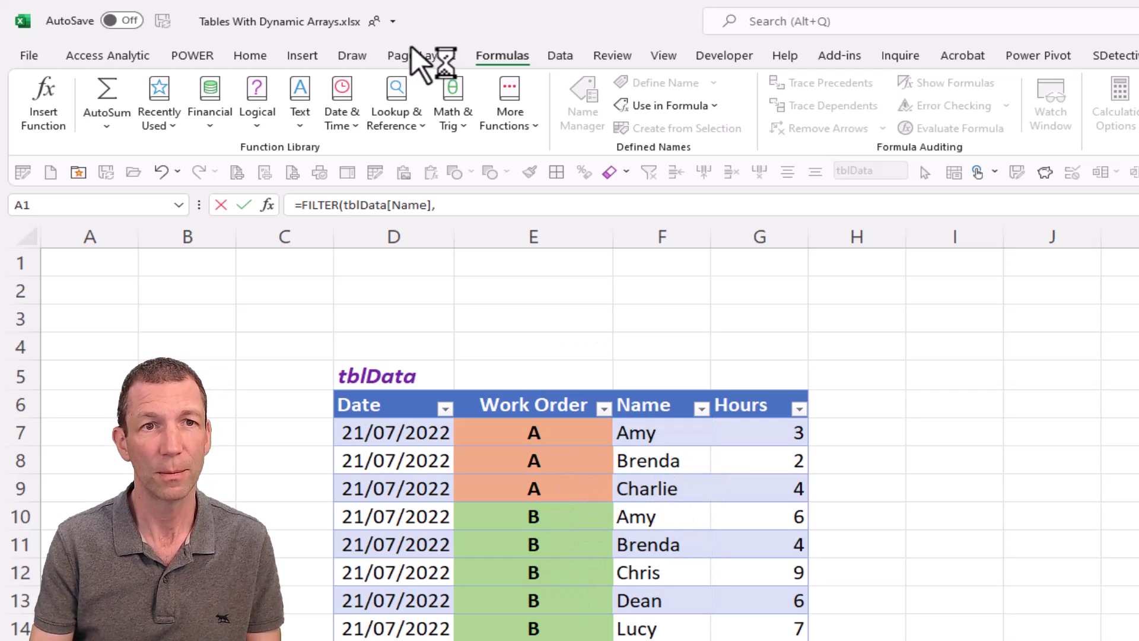
click(489, 206)
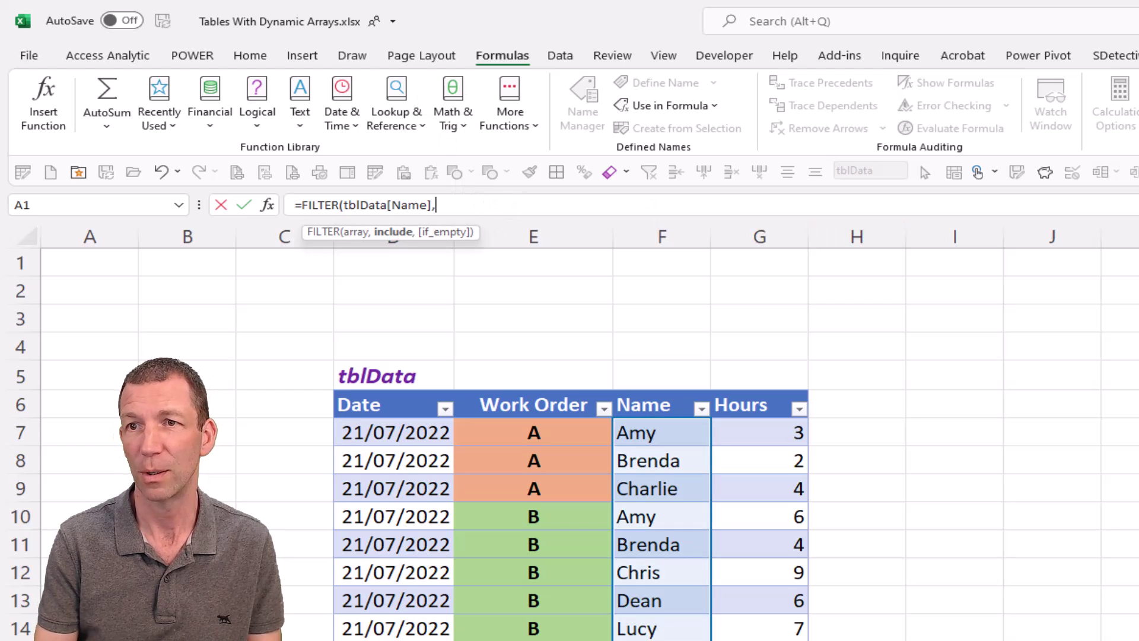
click(538, 387)
text(=sl)
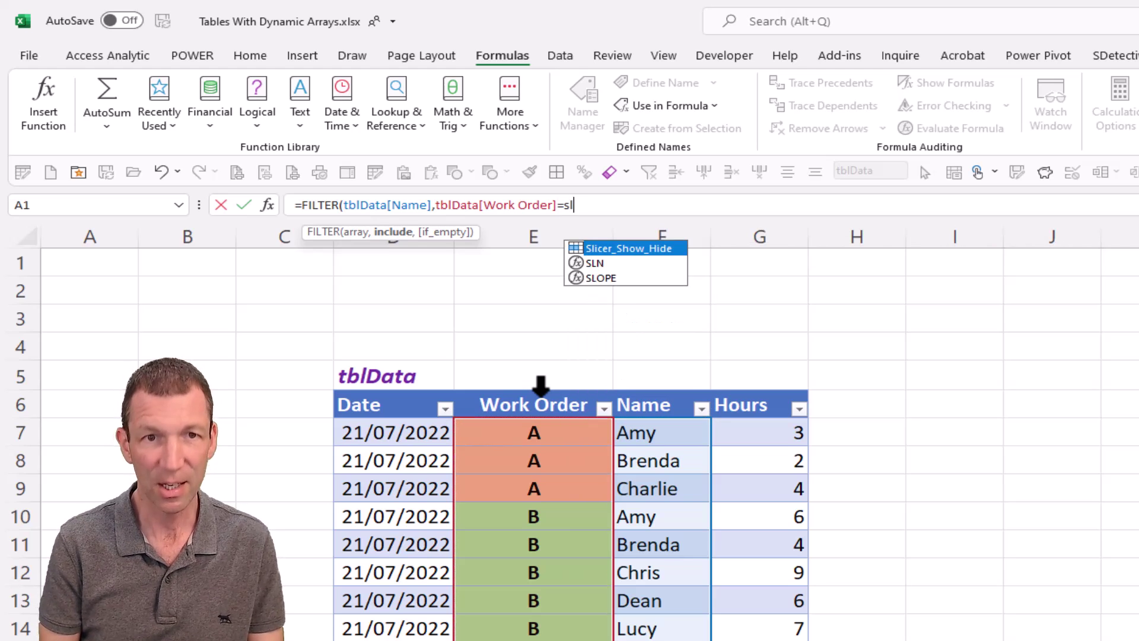
key(BackSpace)
text(el)
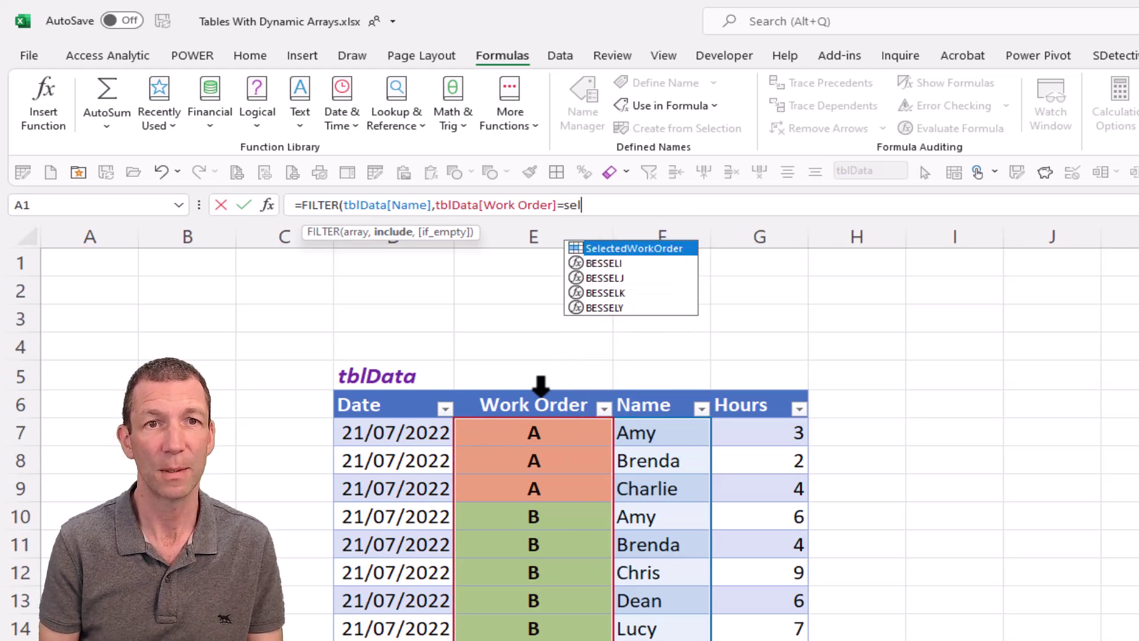
key(Tab)
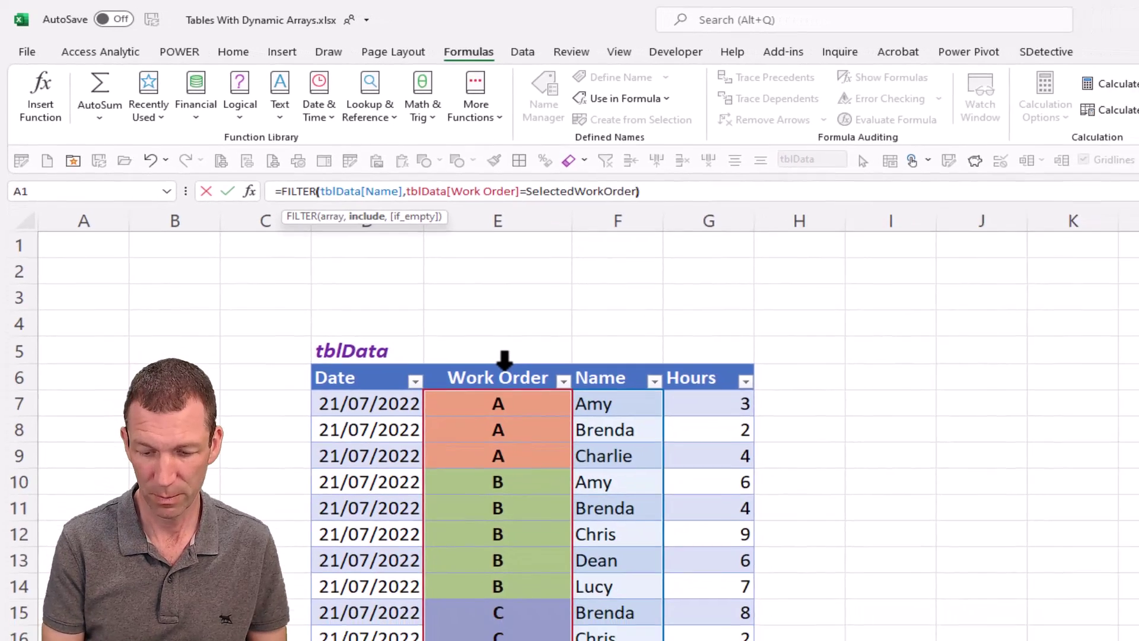
key(Return)
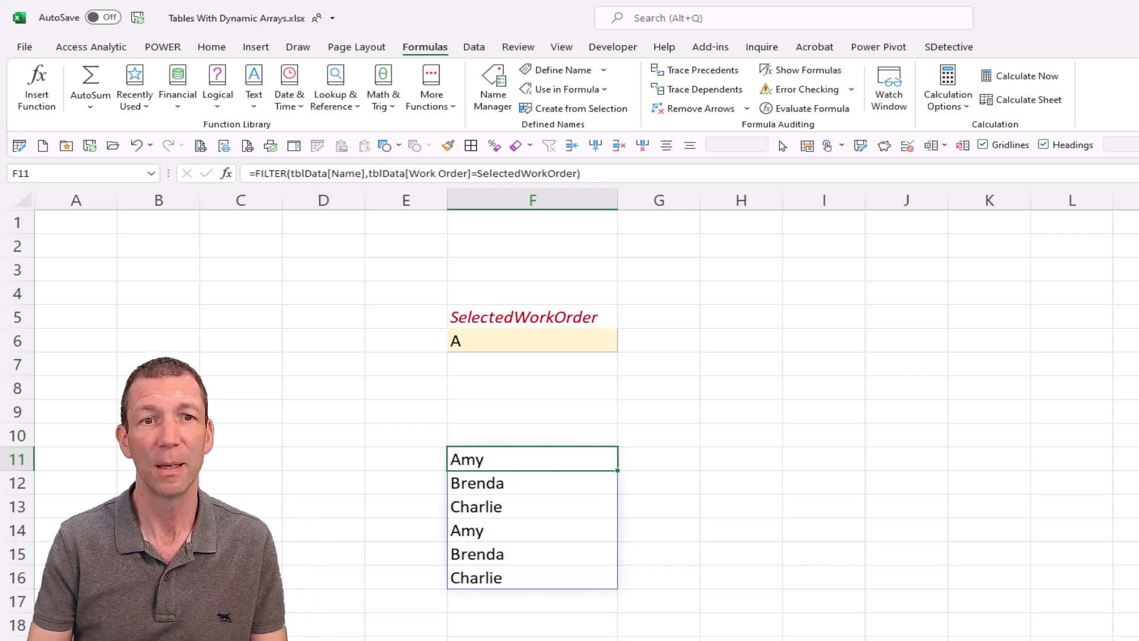
Check the spilled names, including the later Amy row for work order A.
click(478, 531)
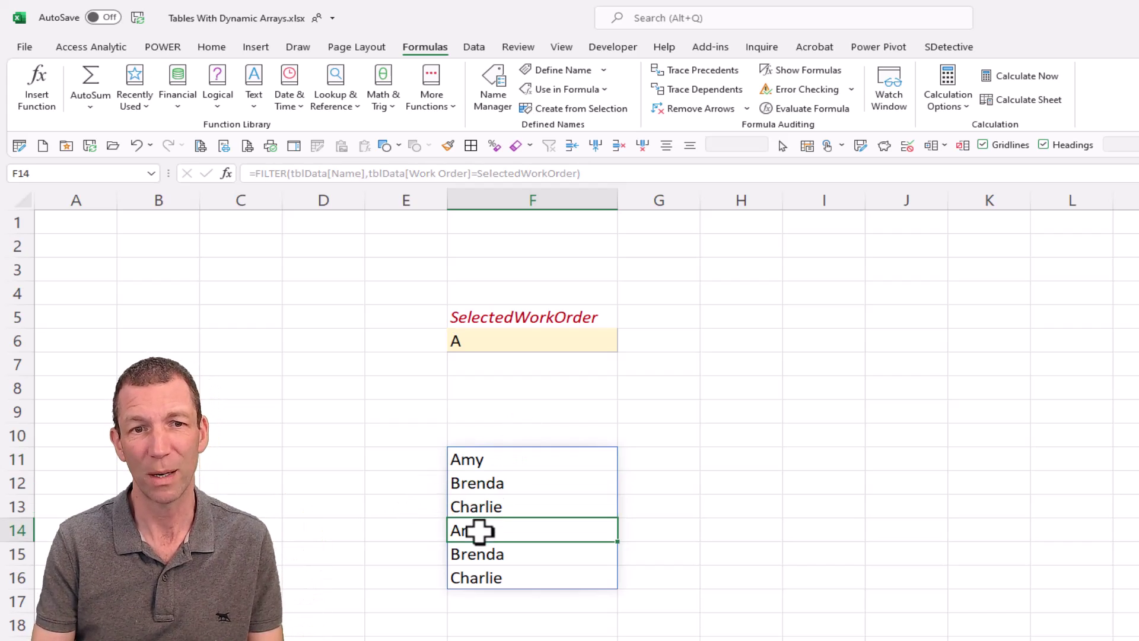
click(510, 461)
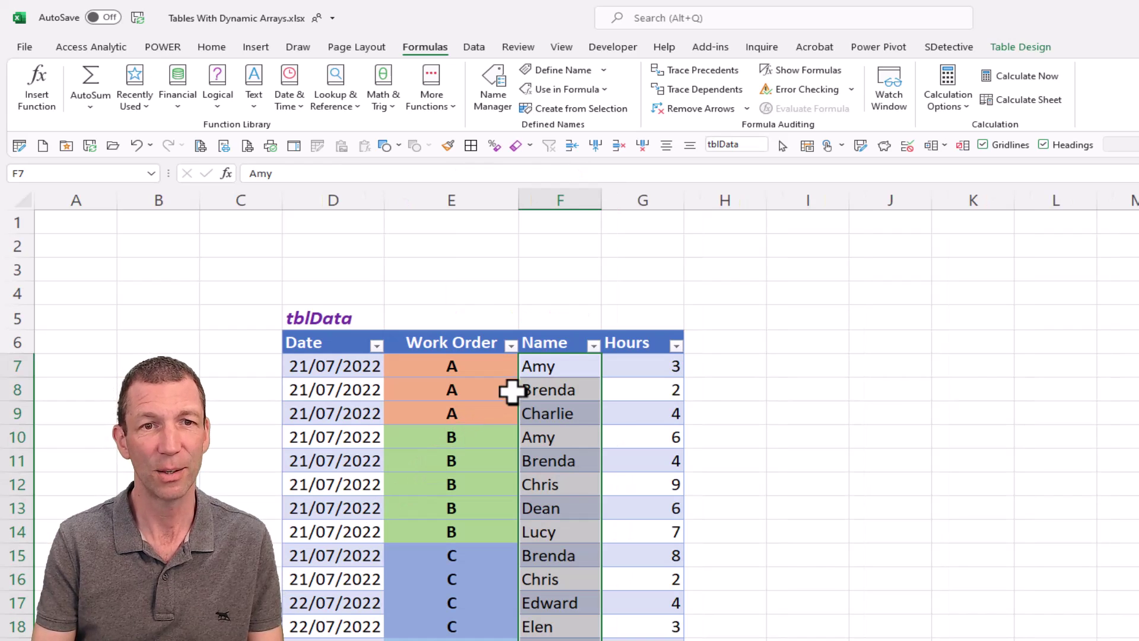
scroll(553, 415, down, 2)
scroll(542, 625, down, 1)
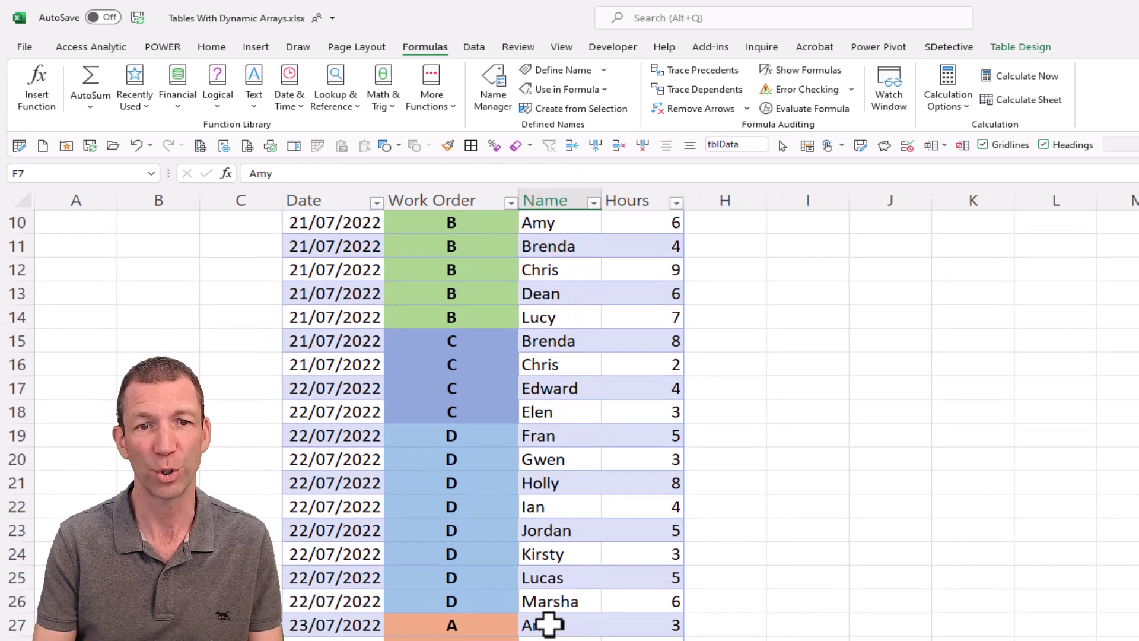
click(541, 625)
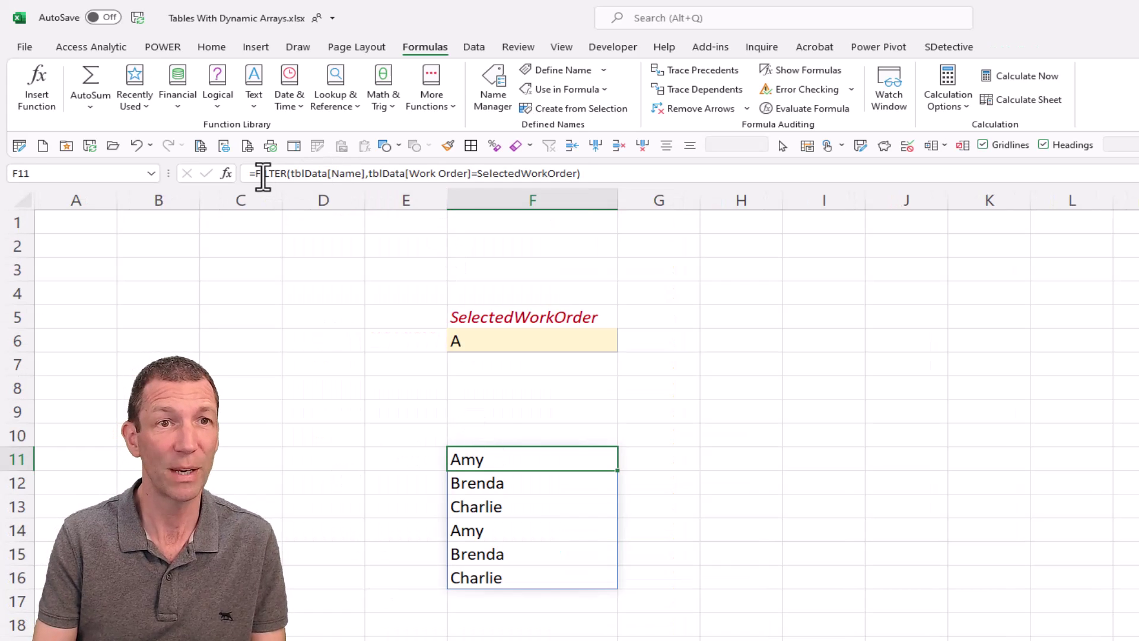
Wrap F11's FILTER formula in UNIQUE so each name appears once.
click(263, 177)
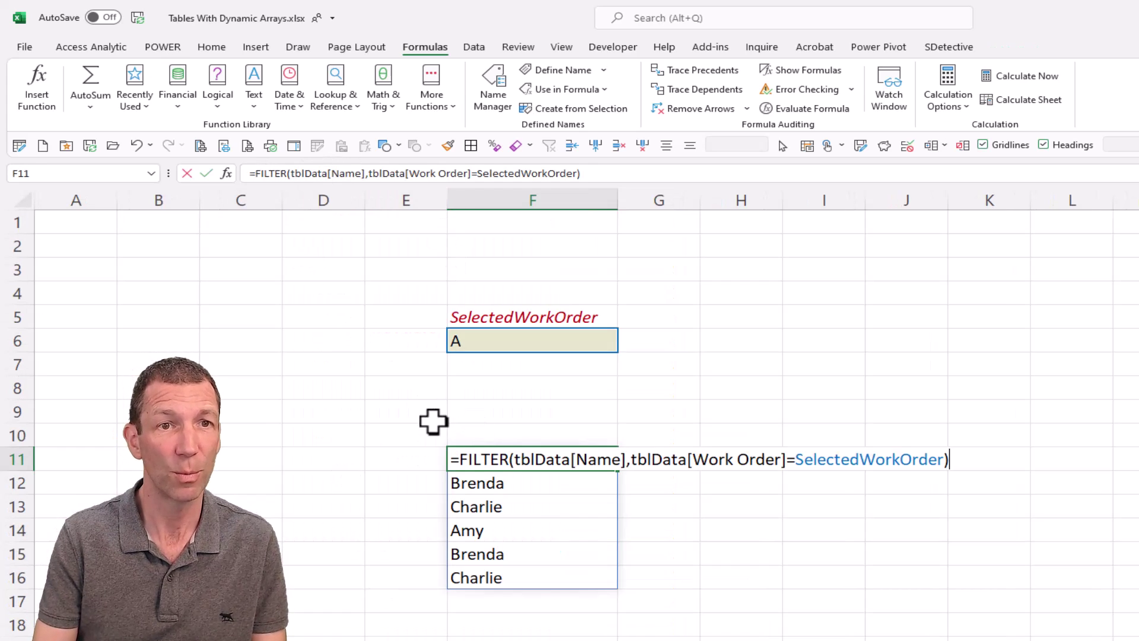
click(460, 459)
text(UNIQUE()
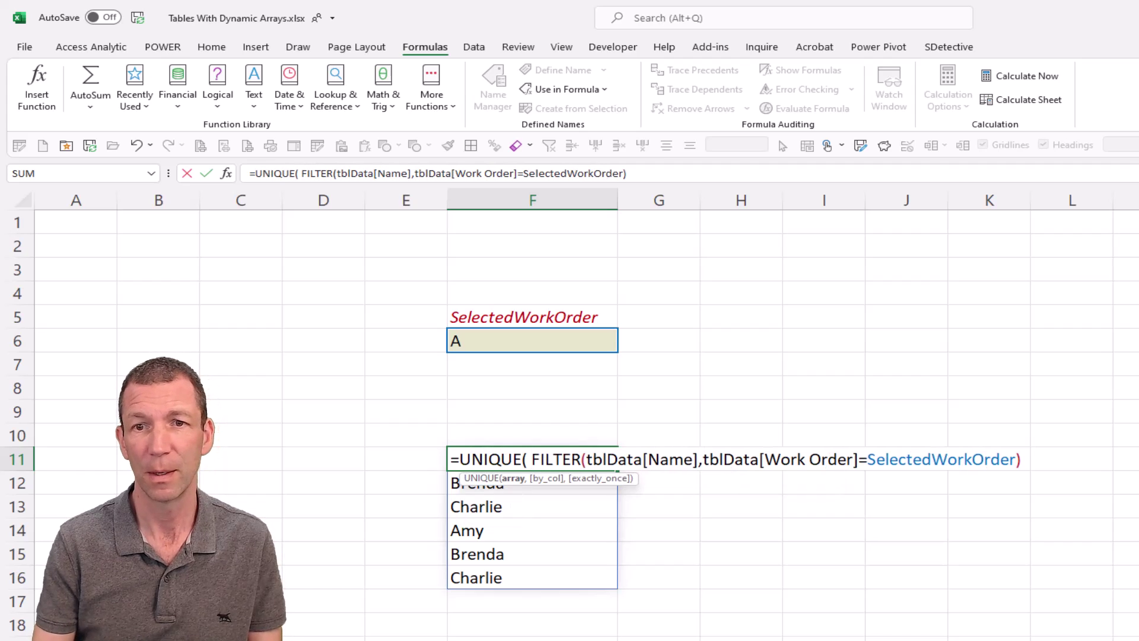
click(1027, 459)
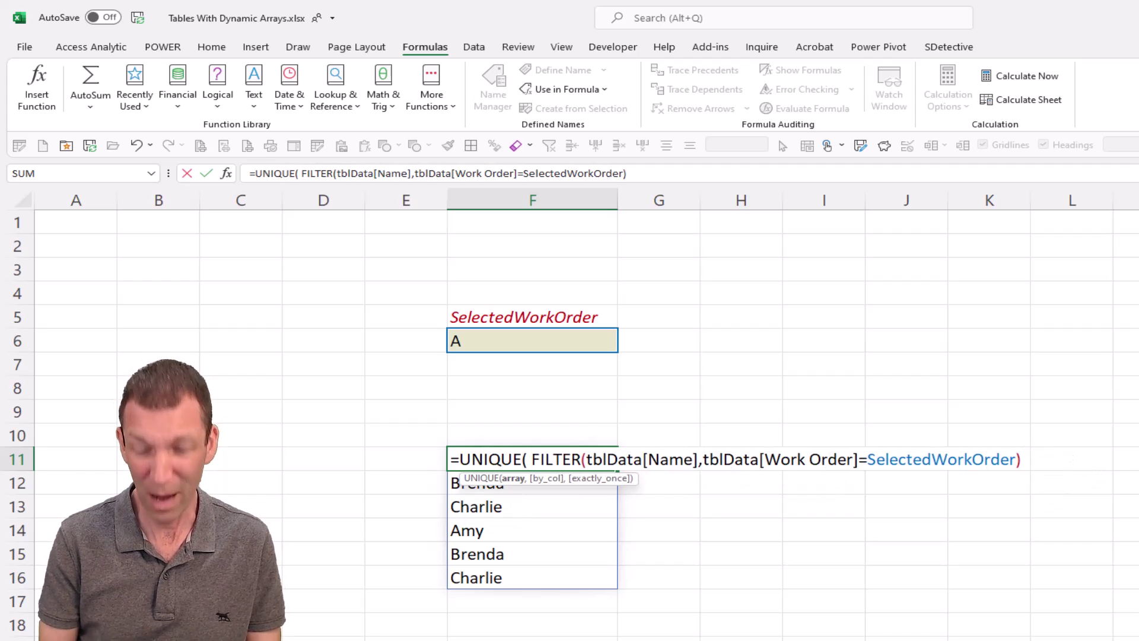
text())
key(Return)
key(Up)
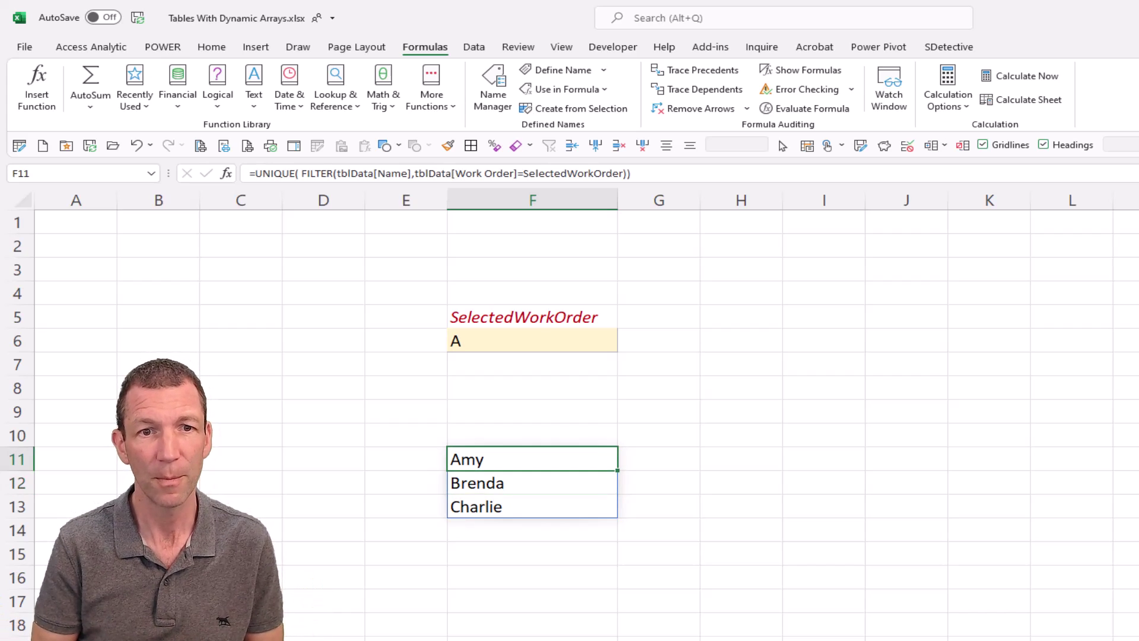
Switch F6's work order through B, C and D, then back to A.
click(608, 340)
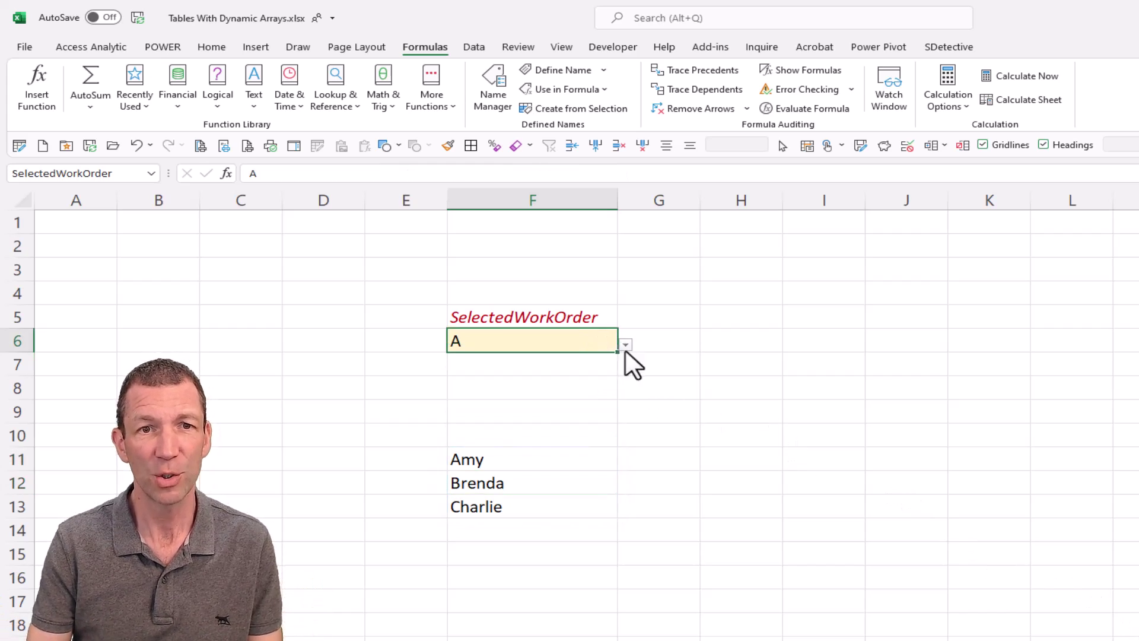
click(585, 376)
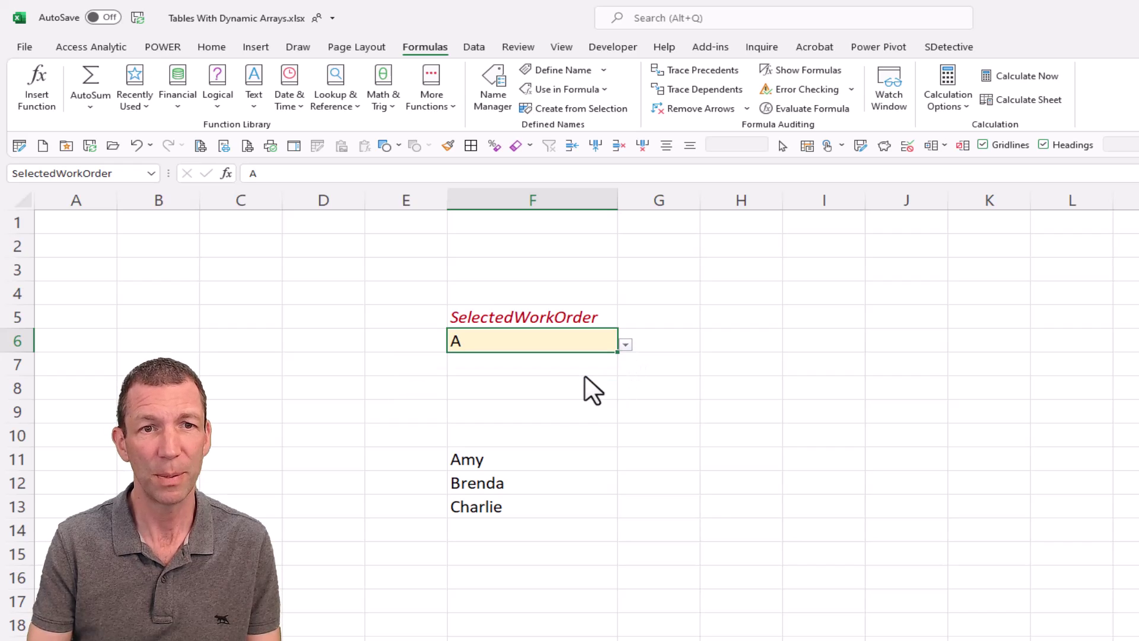
click(626, 344)
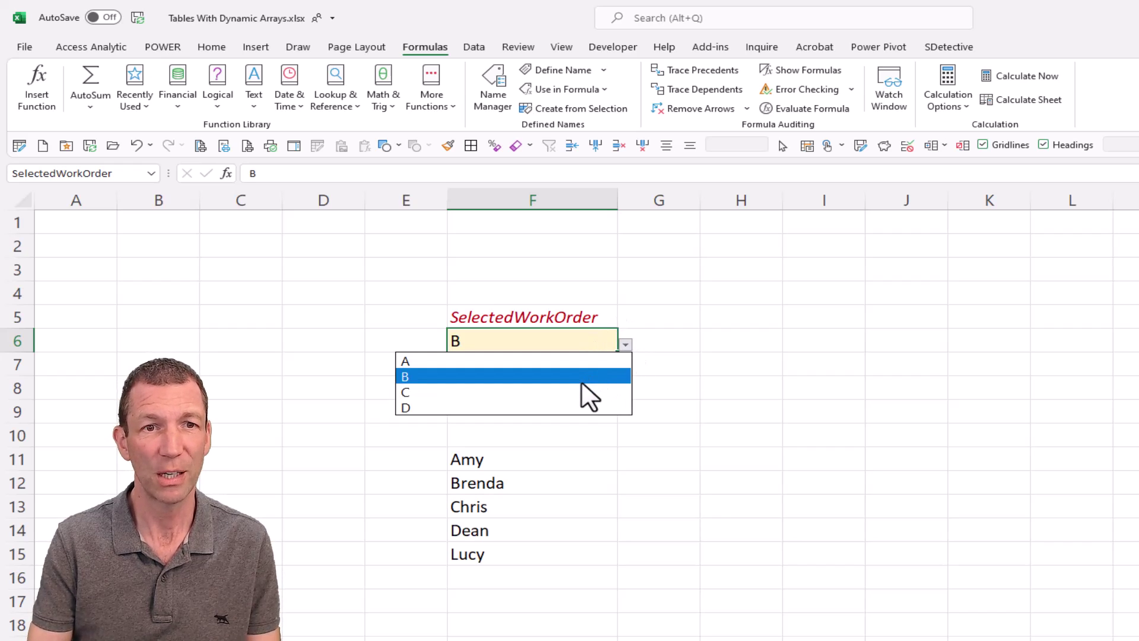
click(582, 392)
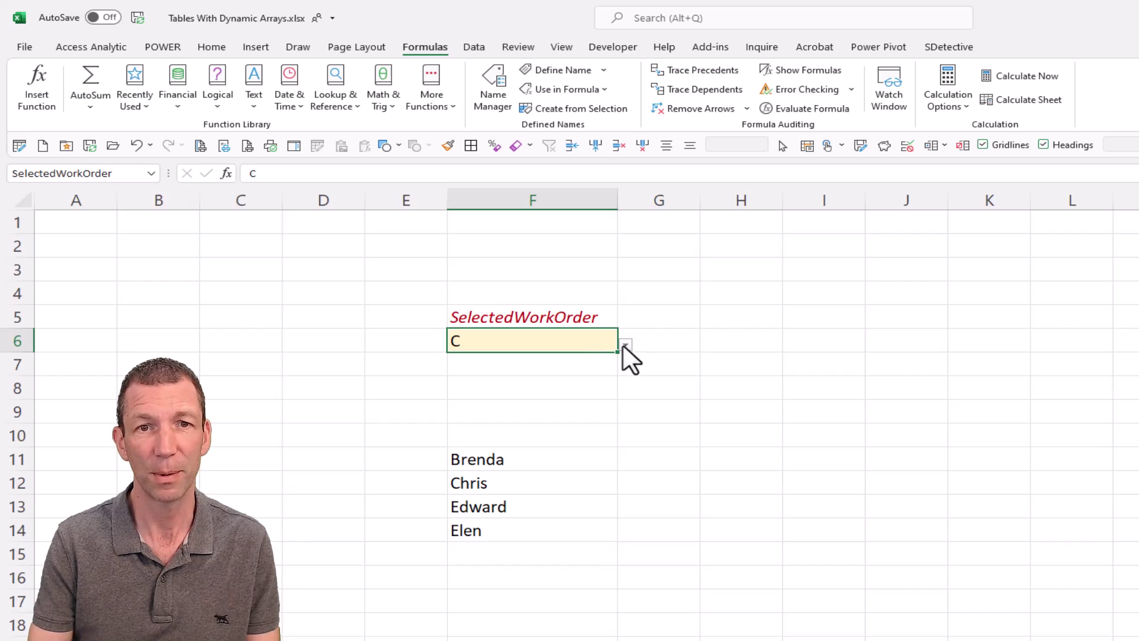
click(626, 344)
click(574, 407)
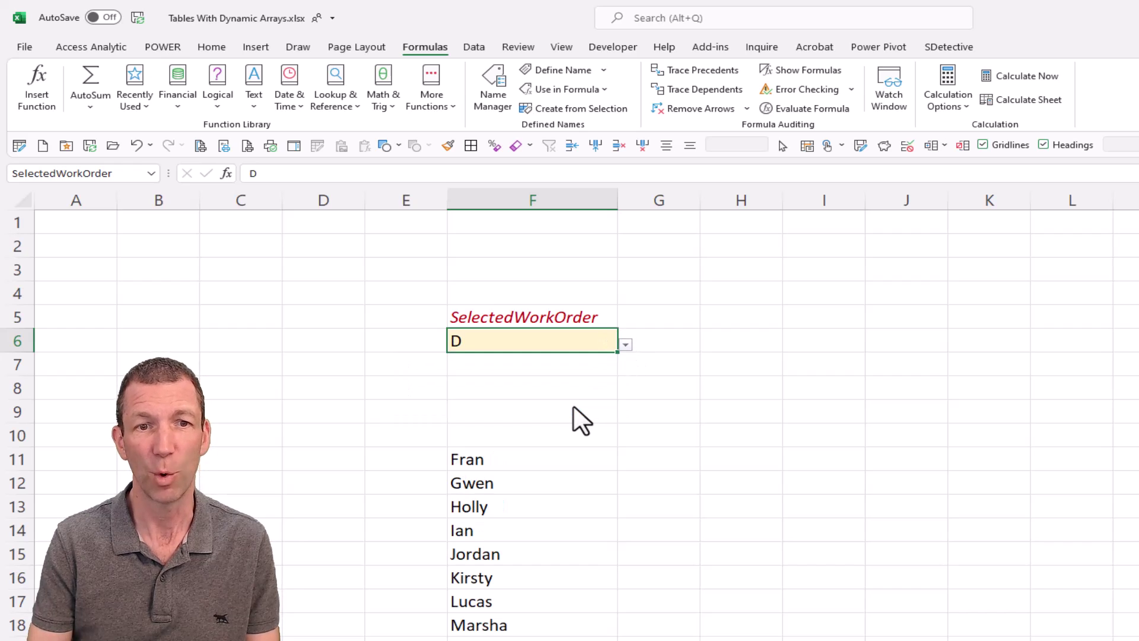
click(626, 344)
click(589, 358)
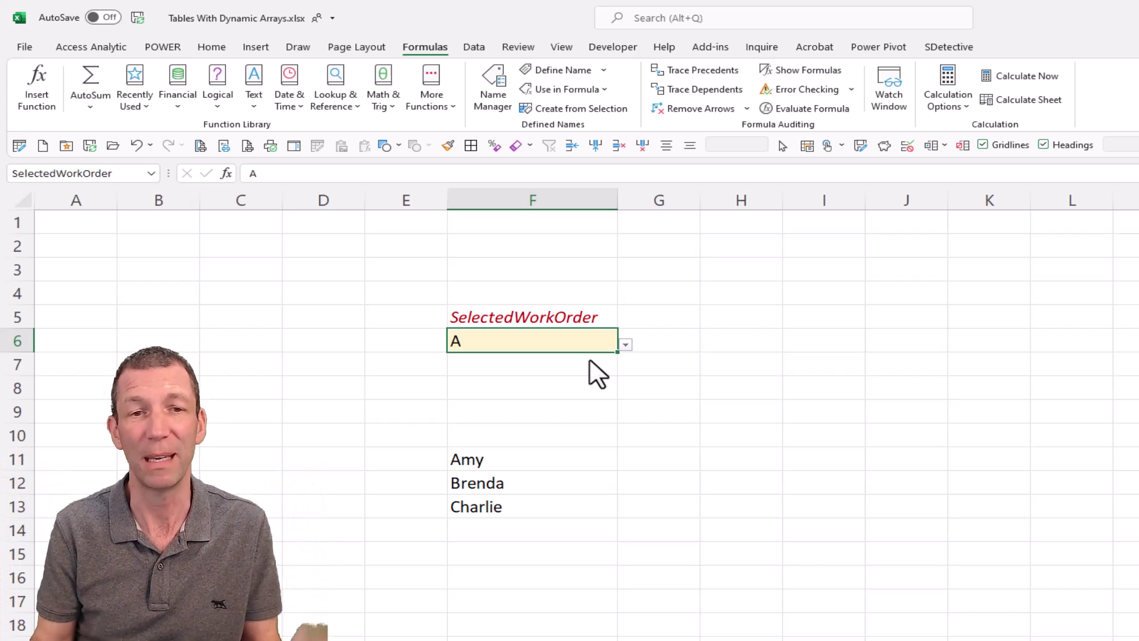
Type the headers Name in H10 and Hours in I10.
click(478, 462)
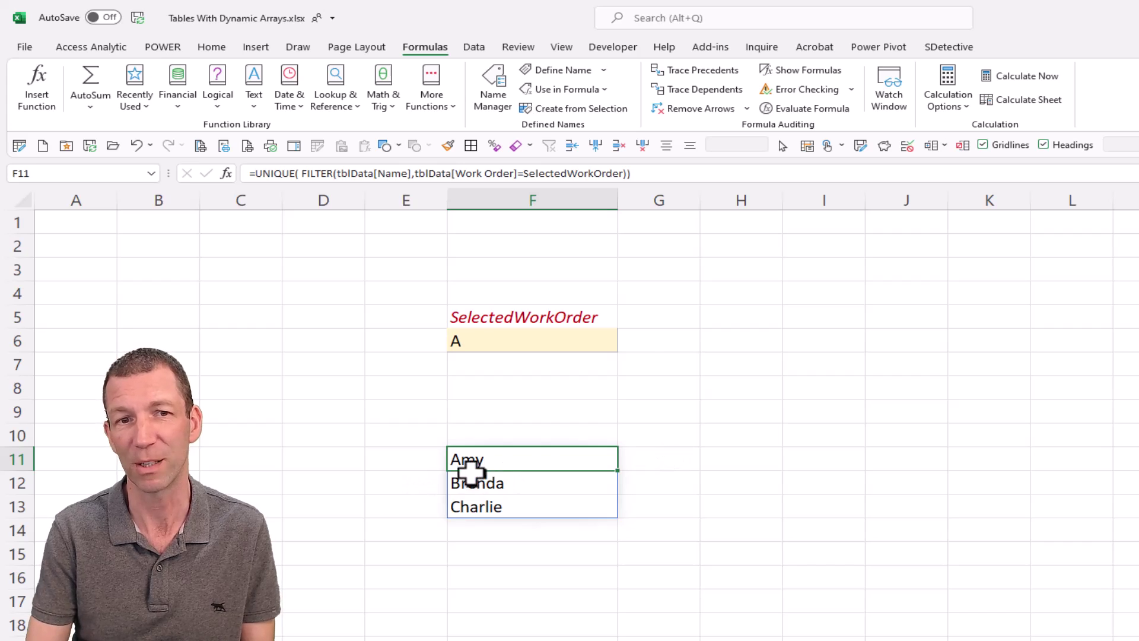
click(748, 457)
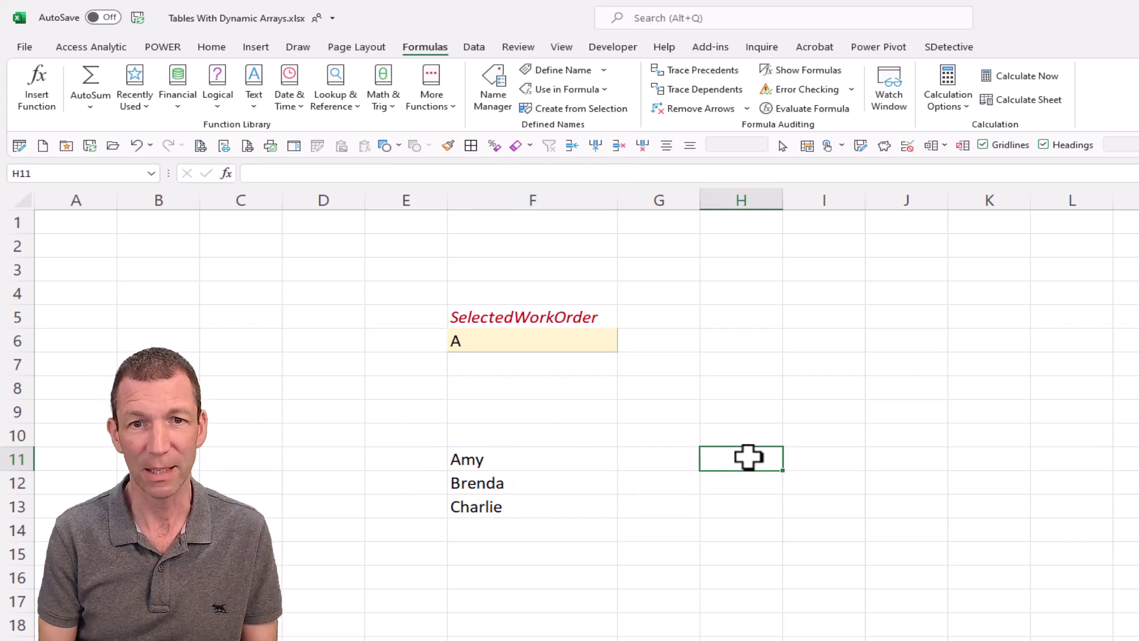
key(Up)
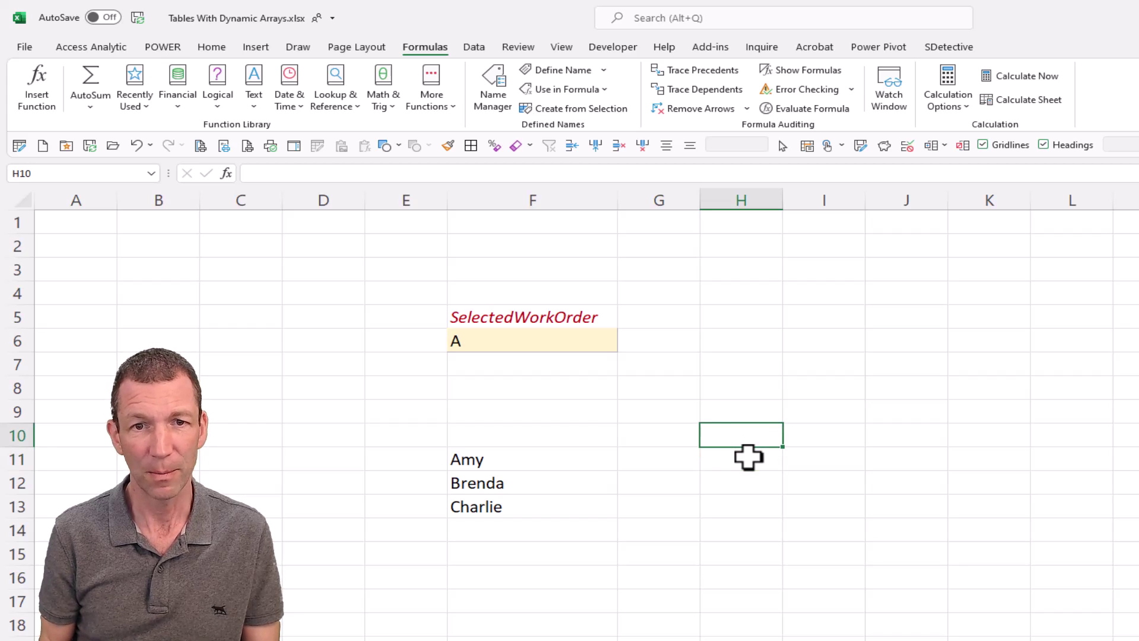
text(Name)
key(Return)
key(Up)
key(Right)
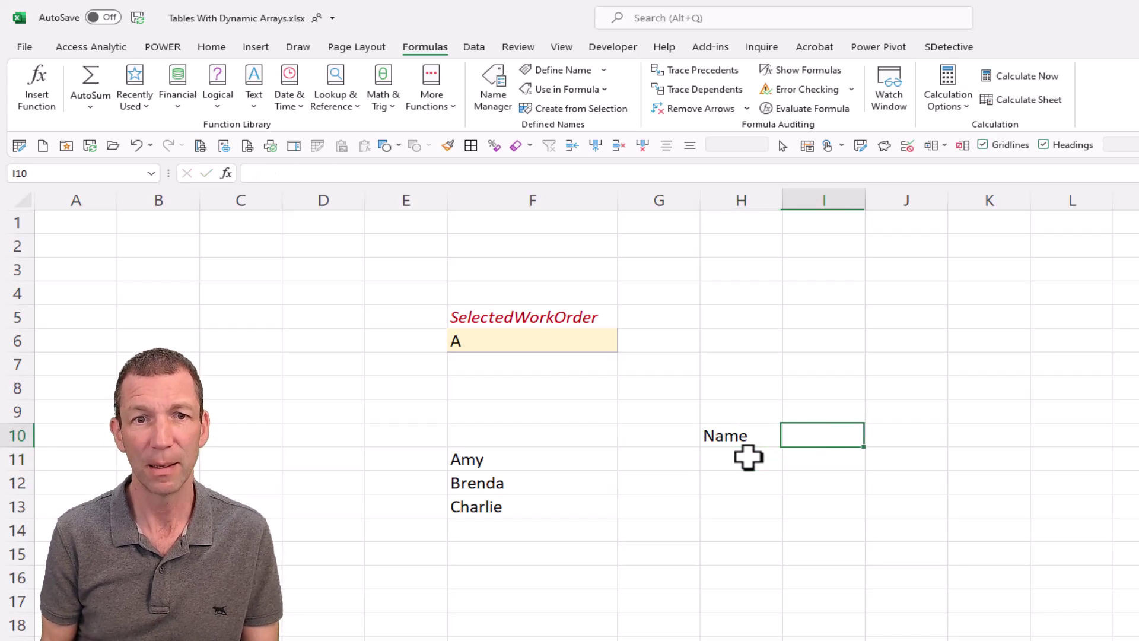
text(Houe)
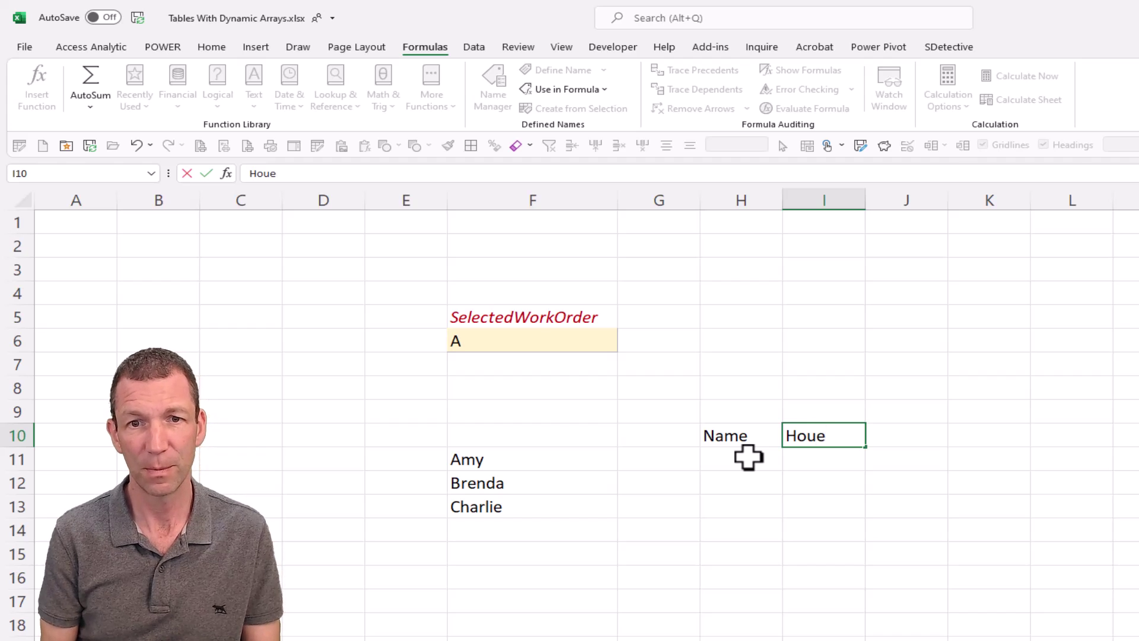
key(Return)
Select H10:I15 and start converting it into a table.
key(Left)
key(Up)
key(shift+Down)
key(shift+Down)
key(shift+Down)
key(shift+Down)
key(shift+Down)
key(shift+Right)
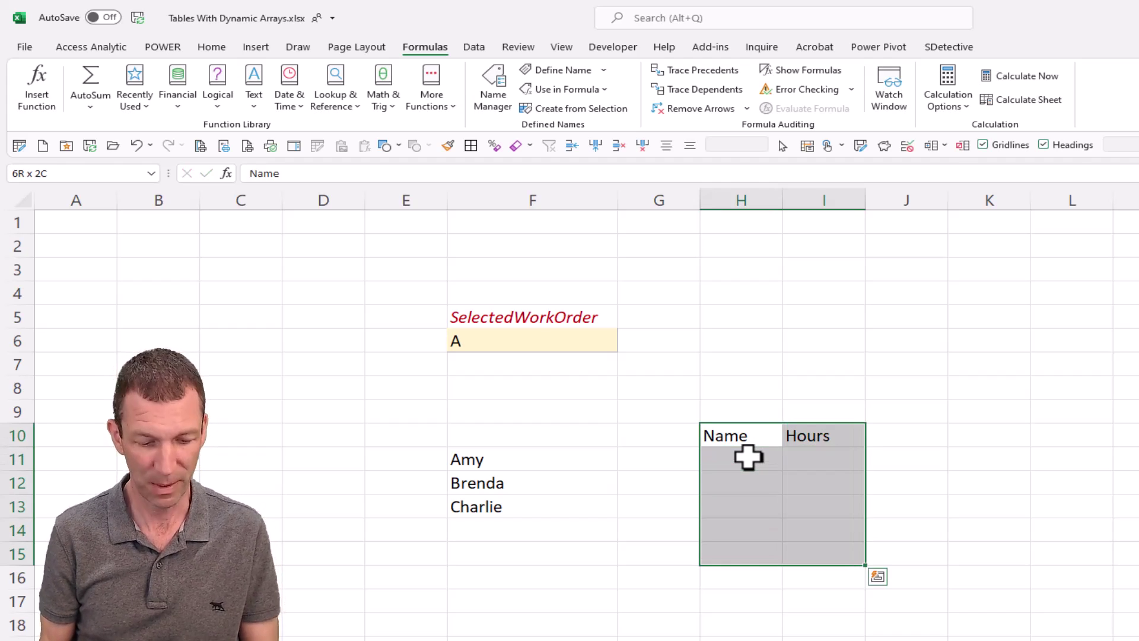
key(ctrl+t)
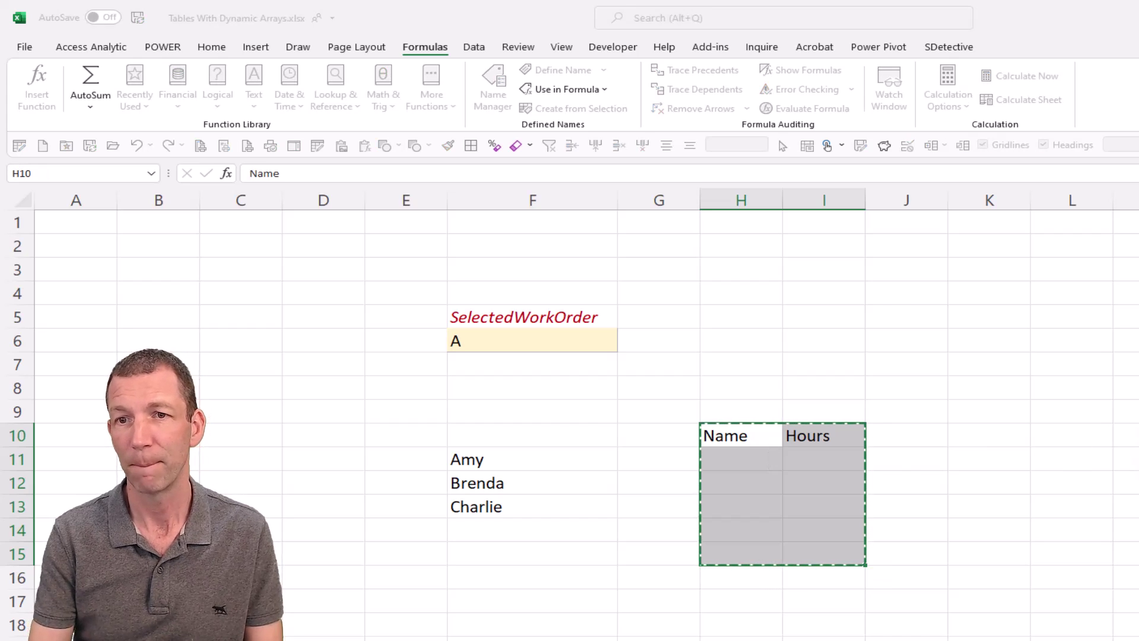
Create the Name/Hours table, extend it to about row 111, and apply a grey Medium style.
key(Return)
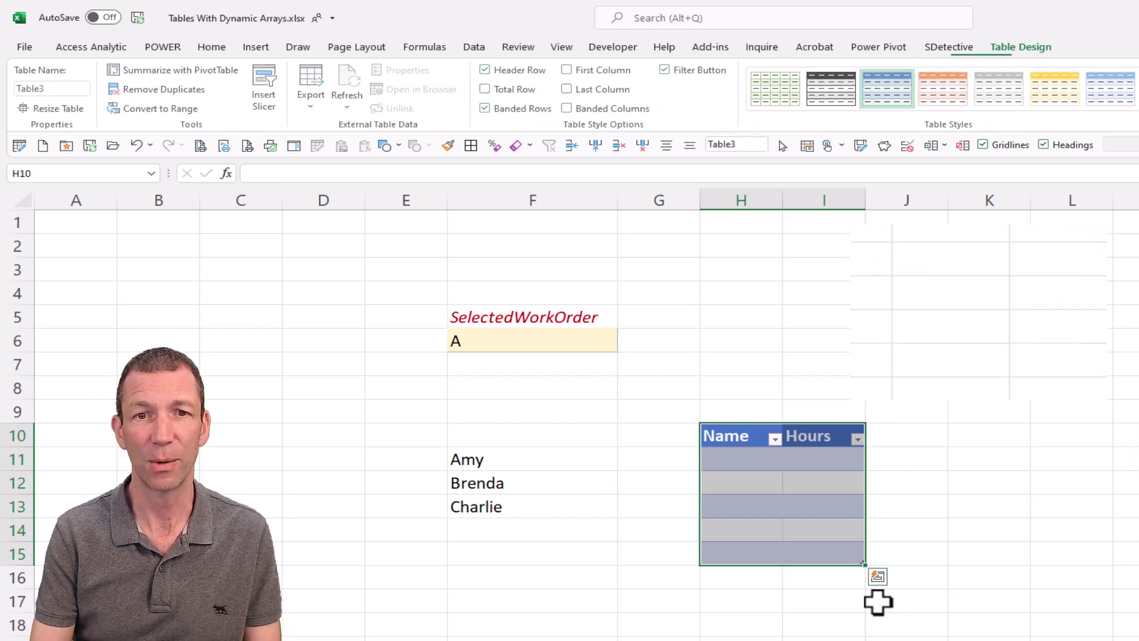
drag(863, 561, 865, 639)
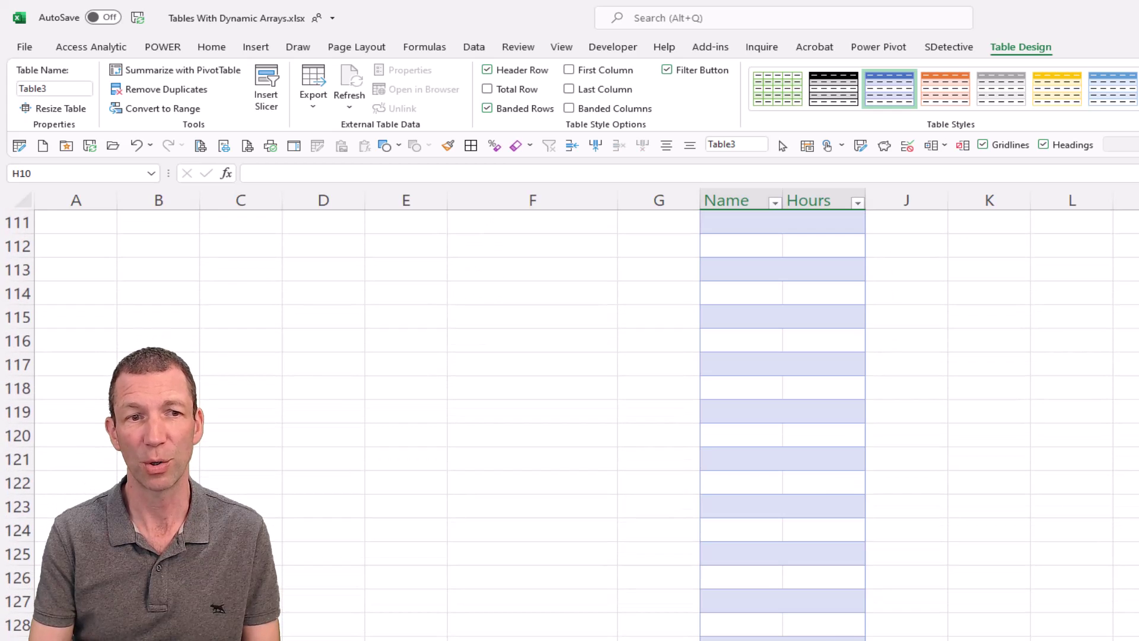
scroll(847, 638, up, 20)
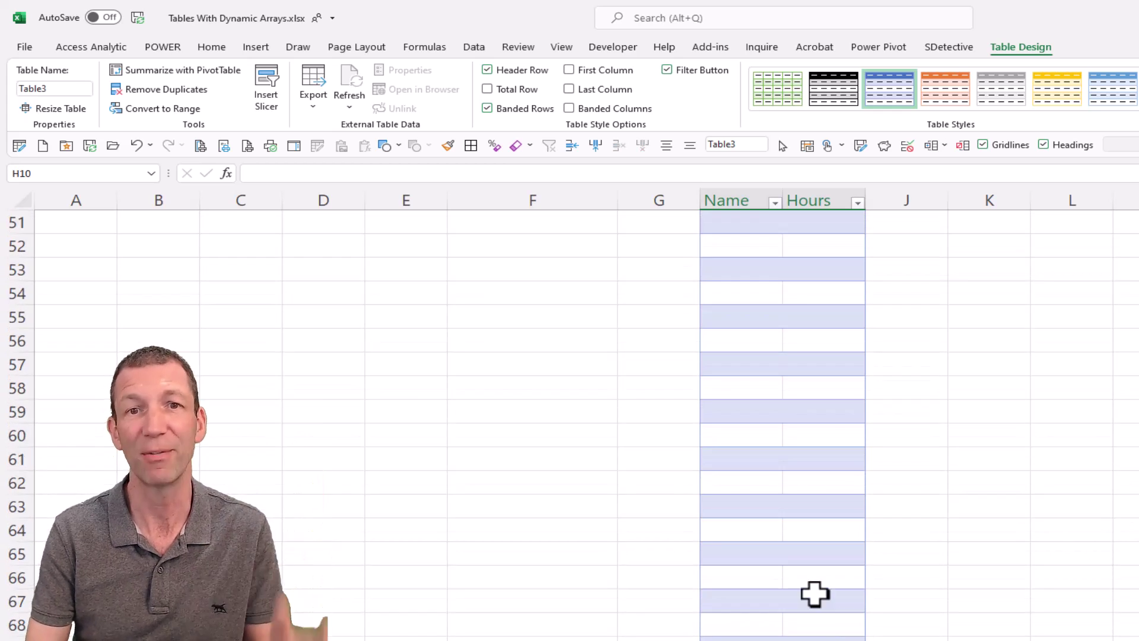
scroll(815, 593, up, 5)
click(813, 505)
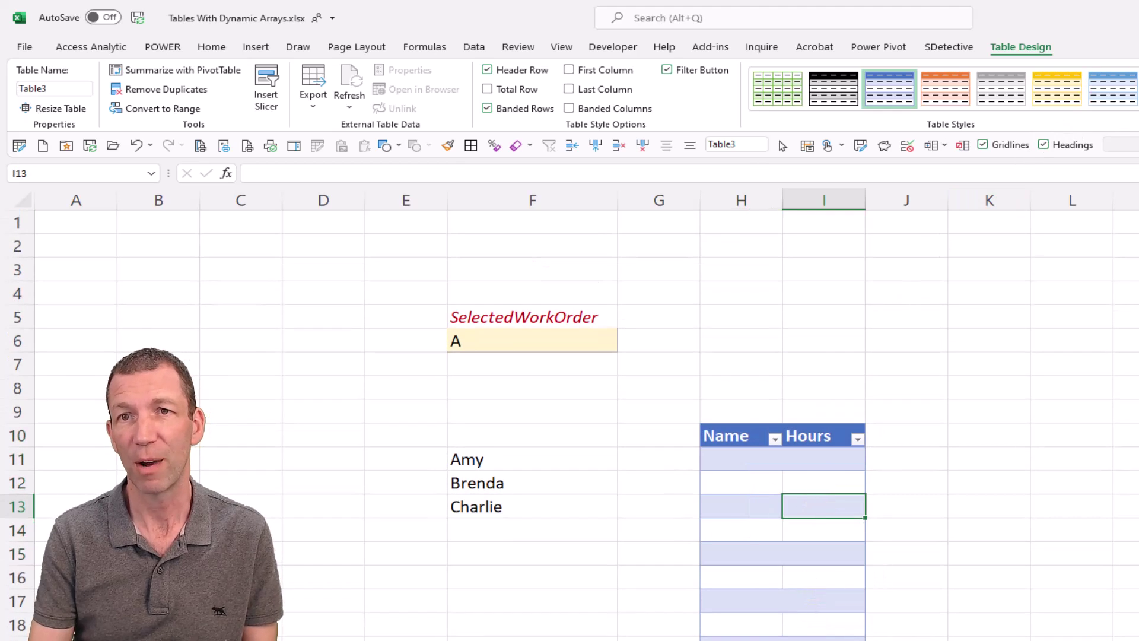
click(1134, 115)
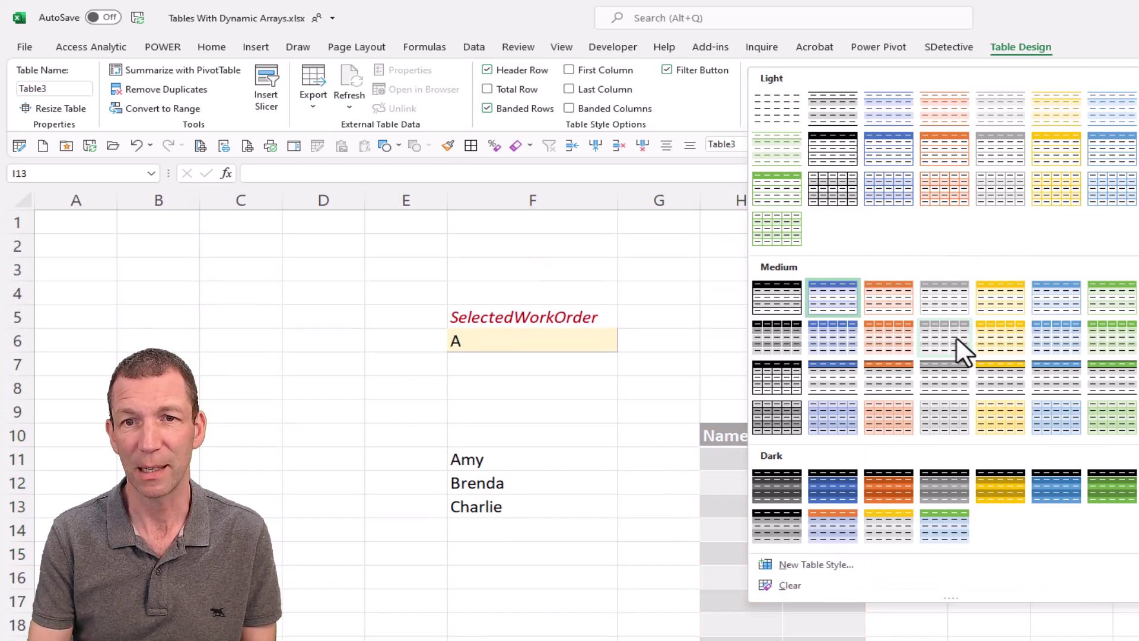
click(954, 329)
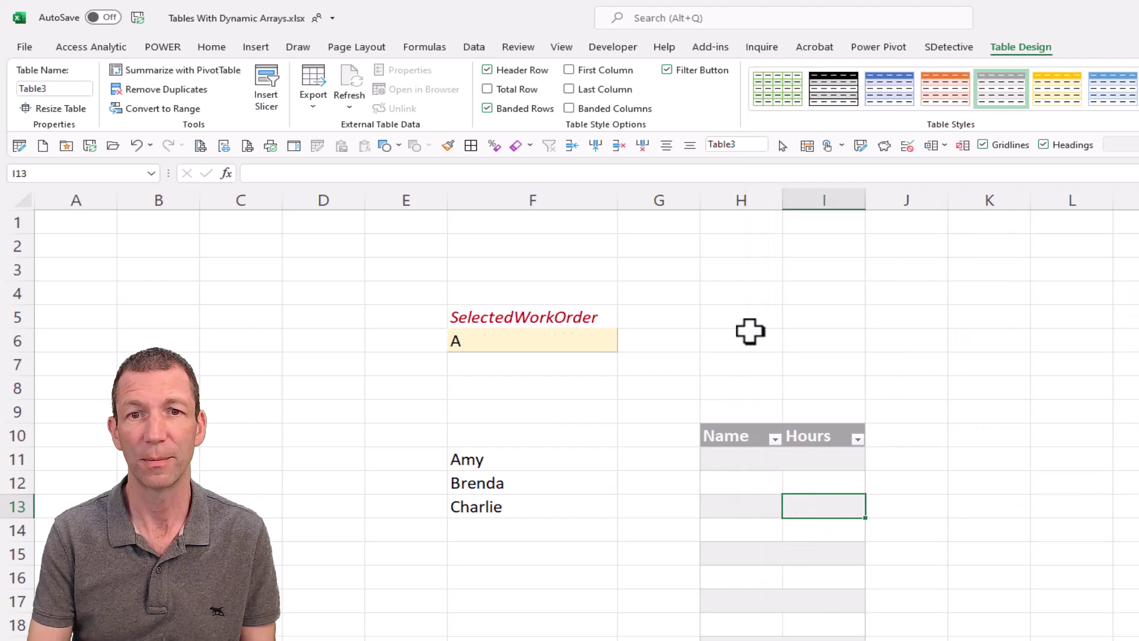
Enter =F11 in H11 so the Name column copies the filtered names.
click(755, 467)
text(=)
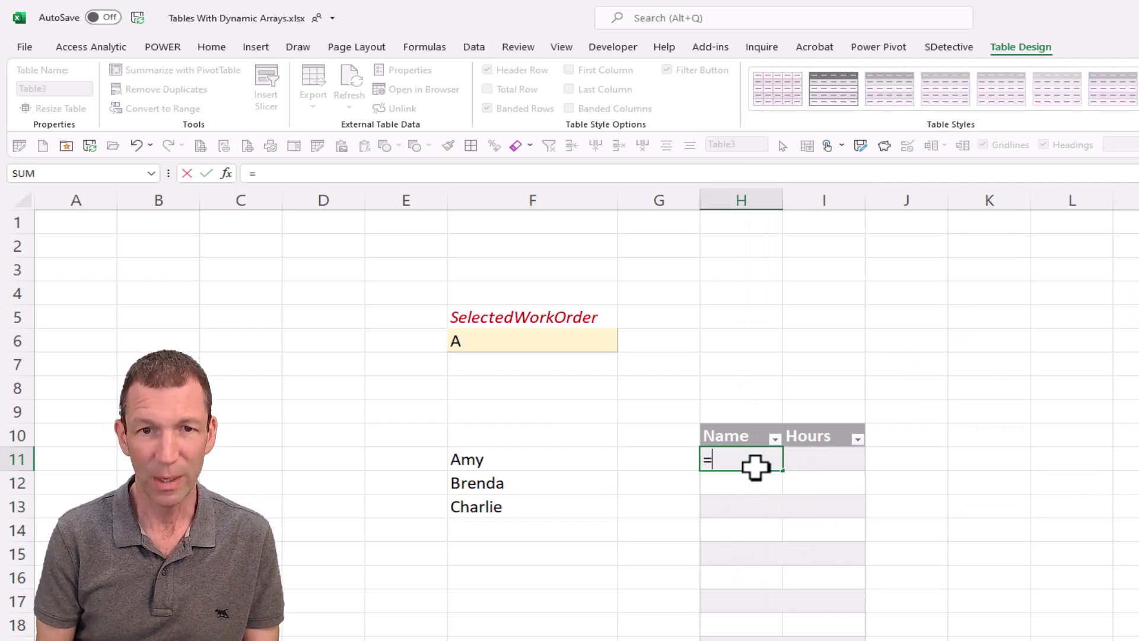
key(Left)
key(Left)
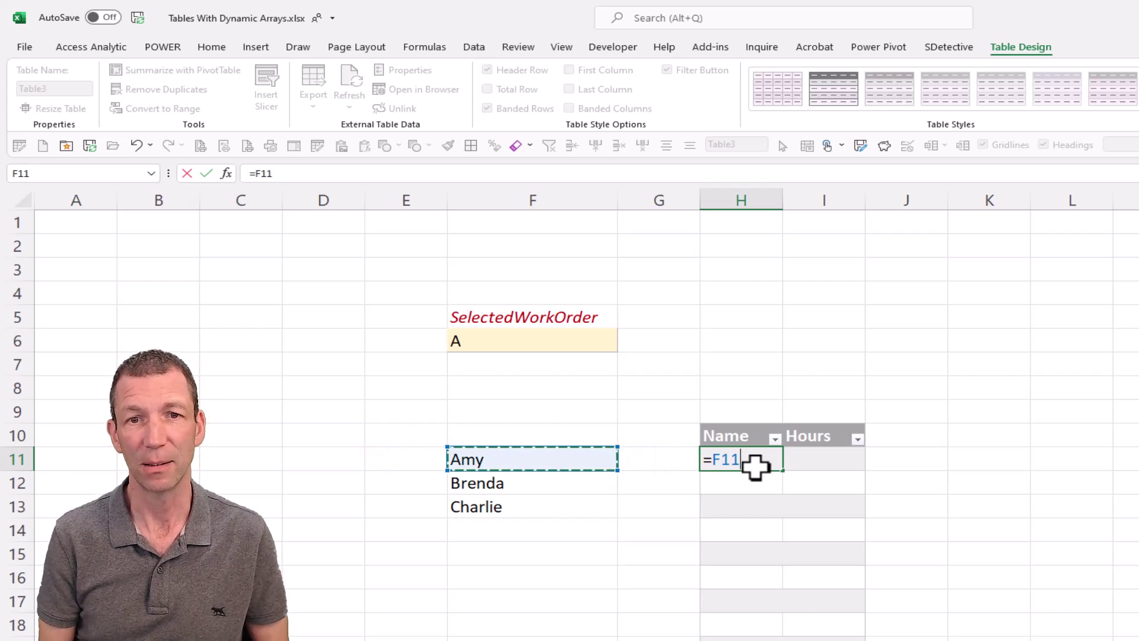
key(Return)
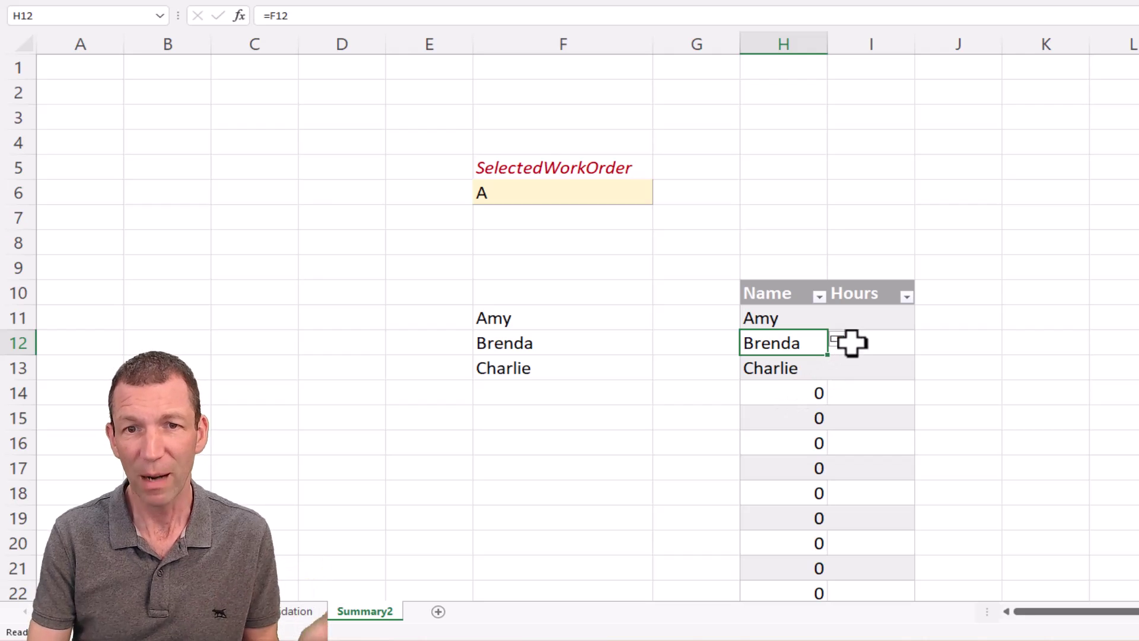
Enter a SUMIFS in I11 summing tblData[Hours] by tblData[Name], with a placeholder criterion.
click(874, 317)
text(=s)
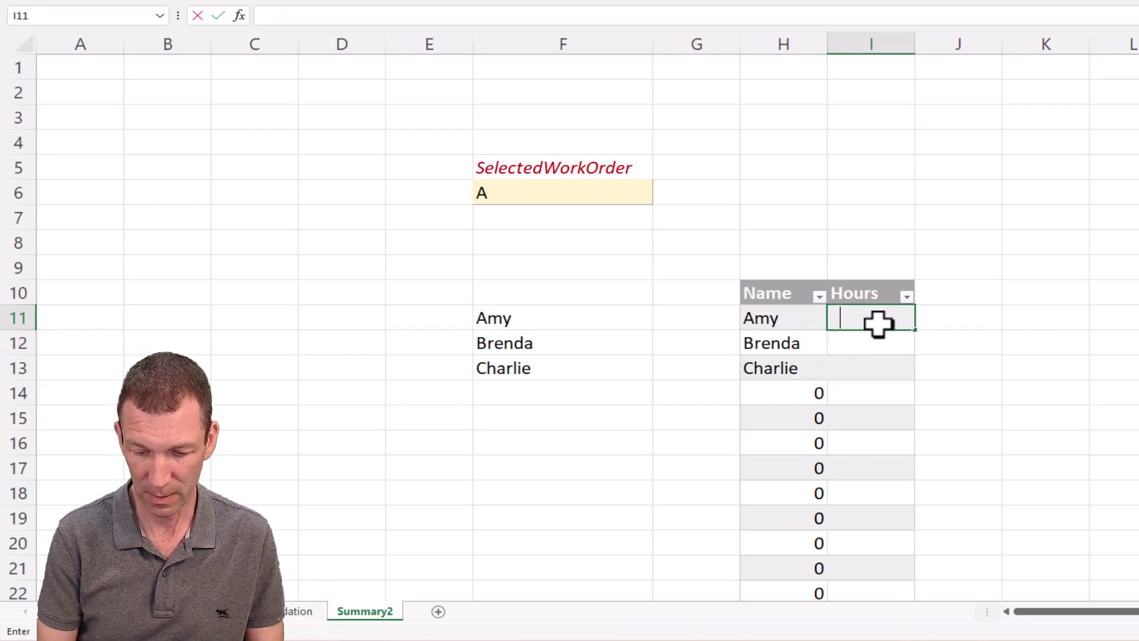
text(umif)
key(Tab)
click(775, 326)
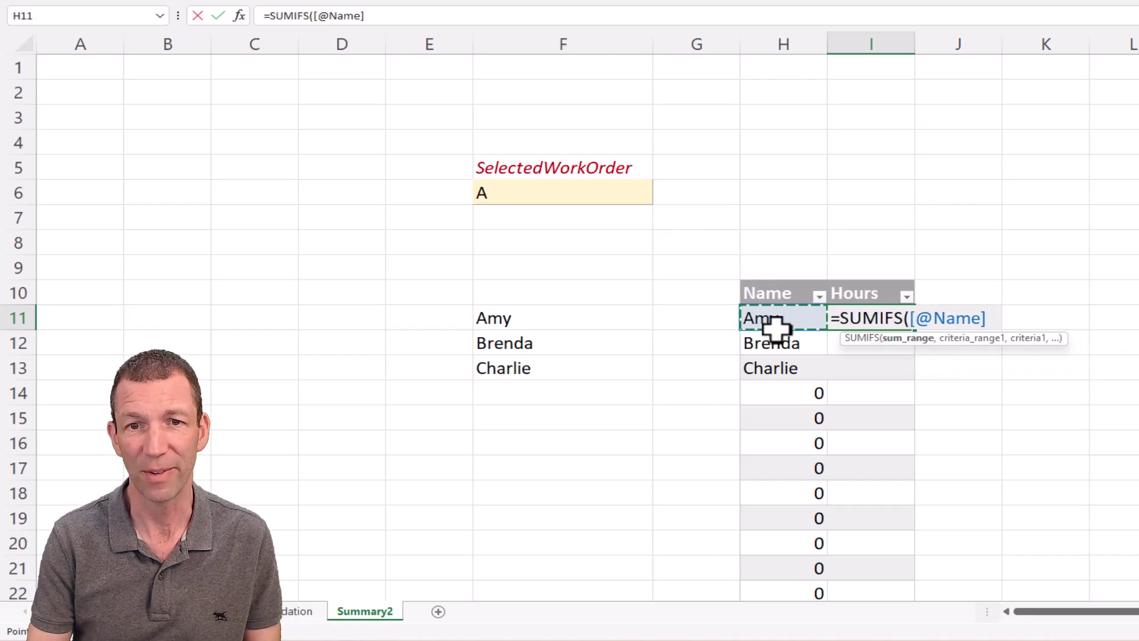
key(BackSpace)
key(BackSpace)
key(BackSpace)
key(BackSpace)
key(BackSpace)
key(BackSpace)
key(BackSpace)
key(BackSpace)
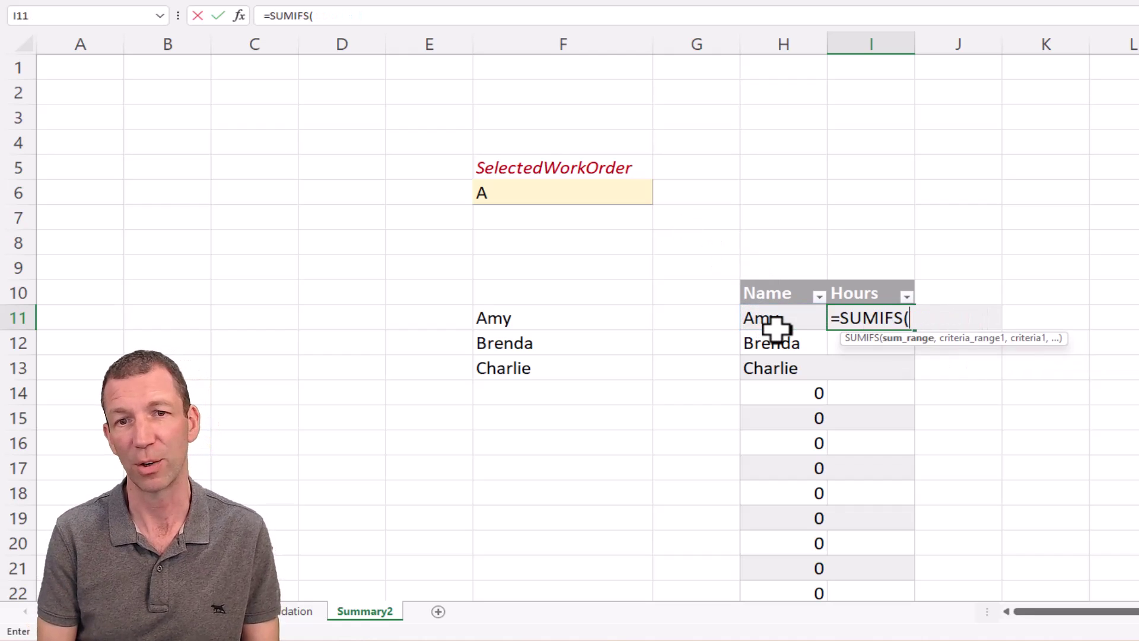
text(()
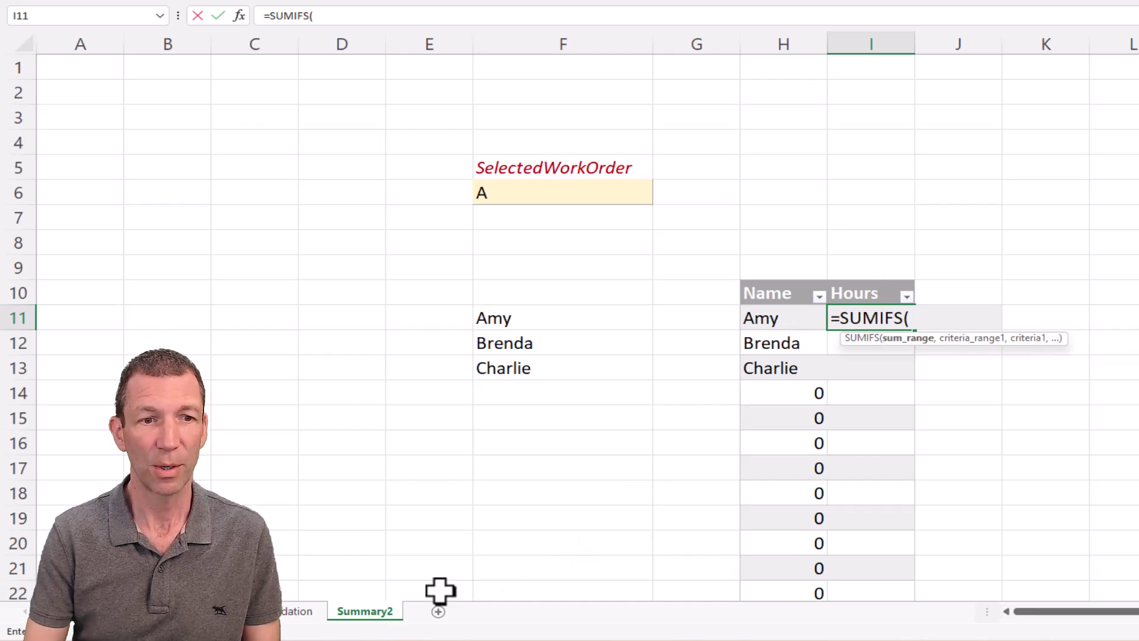
click(244, 610)
click(706, 307)
key(ctrl+space)
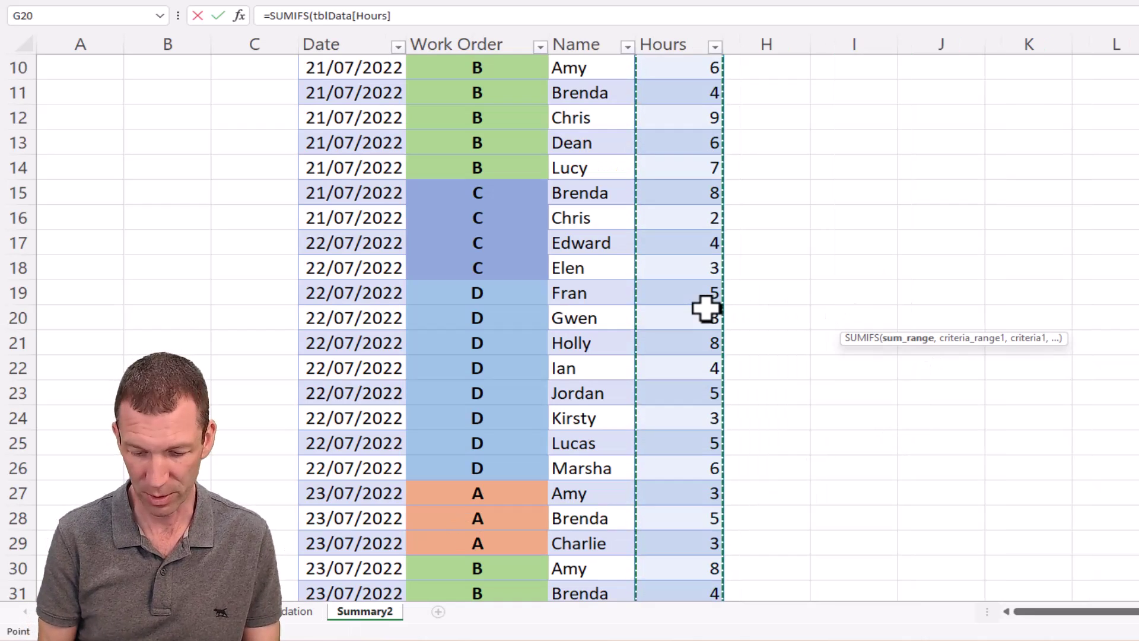
text(,)
click(593, 368)
key(ctrl+space)
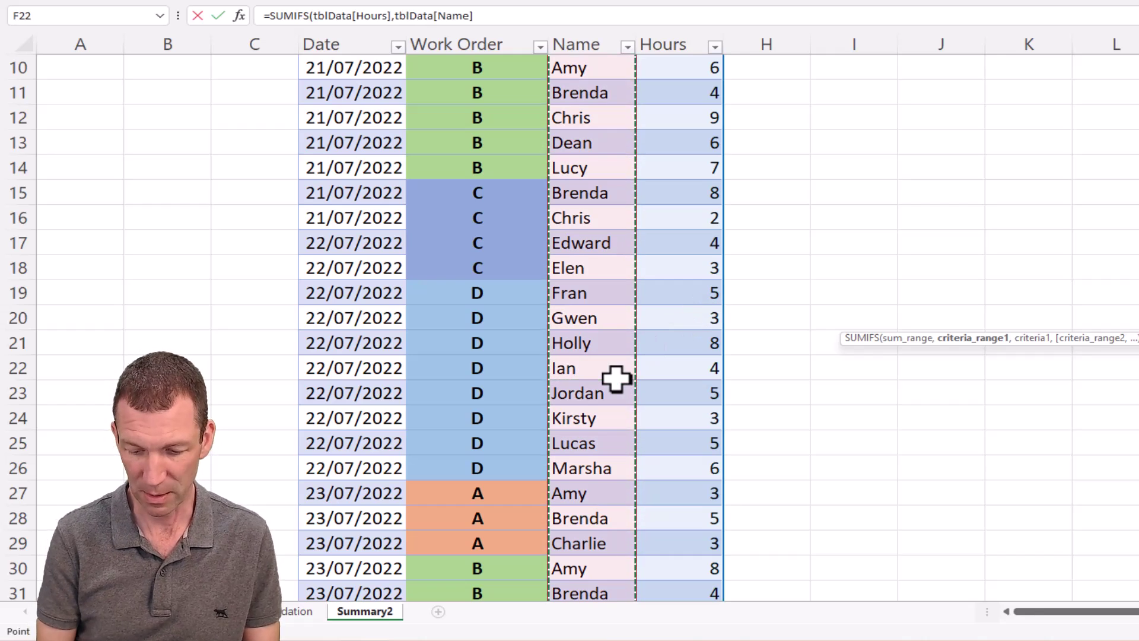
text(,)
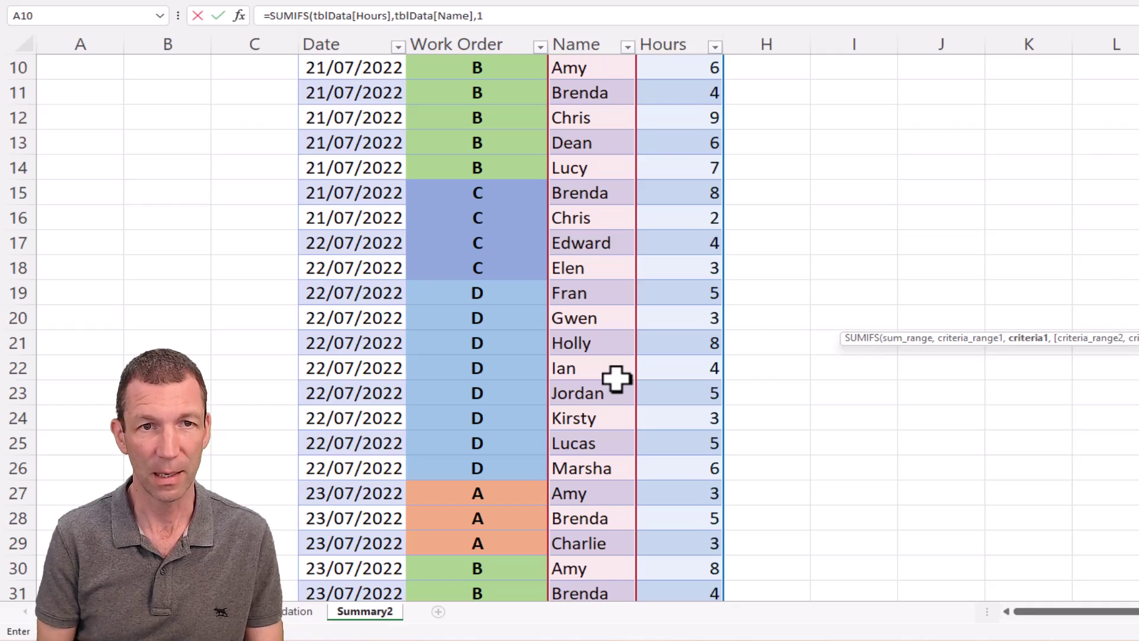
text(1))
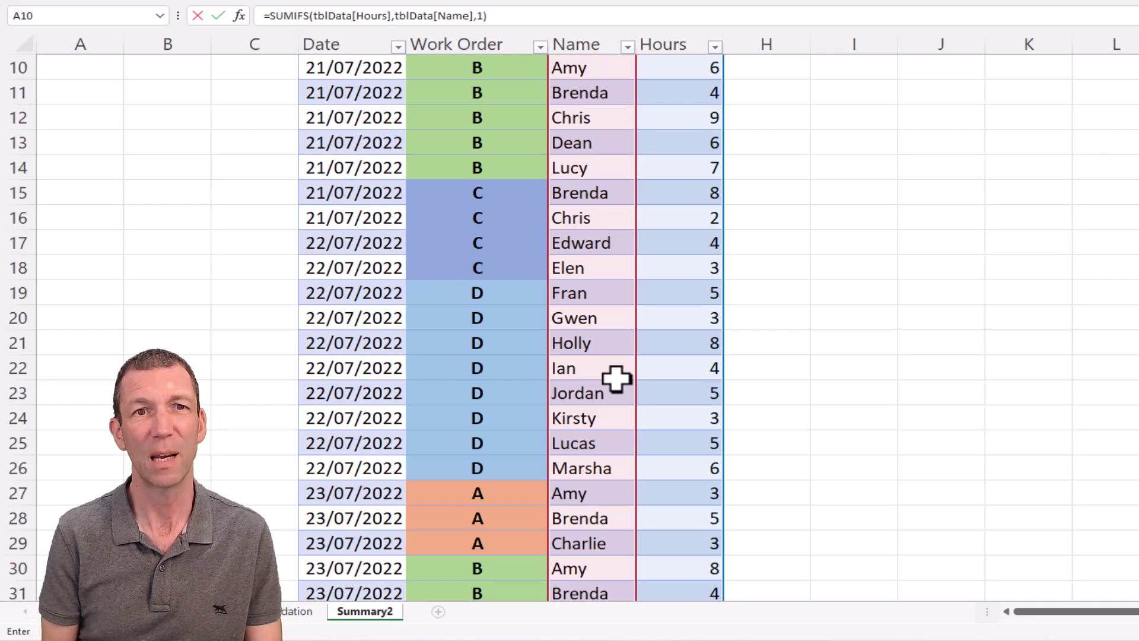
key(Return)
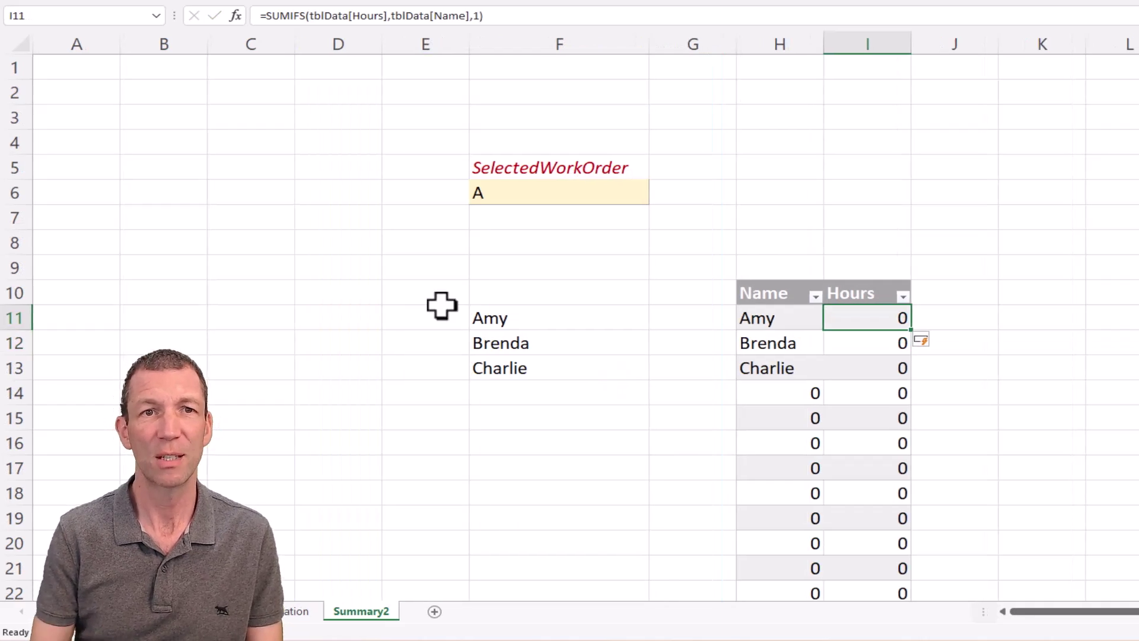
double_click(625, 318)
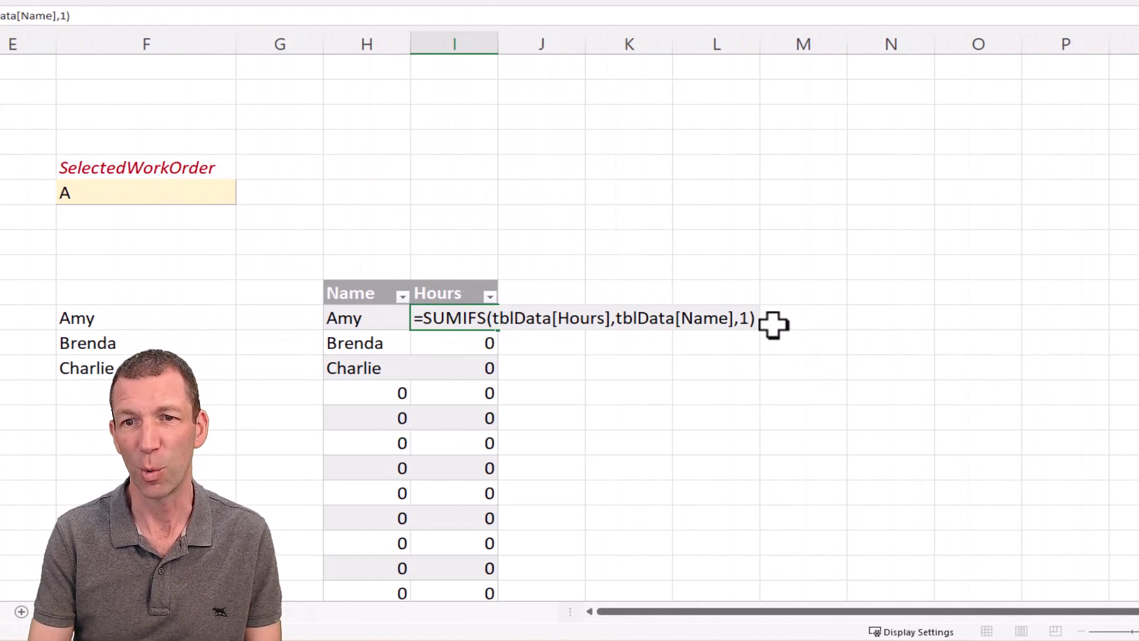
key(Left)
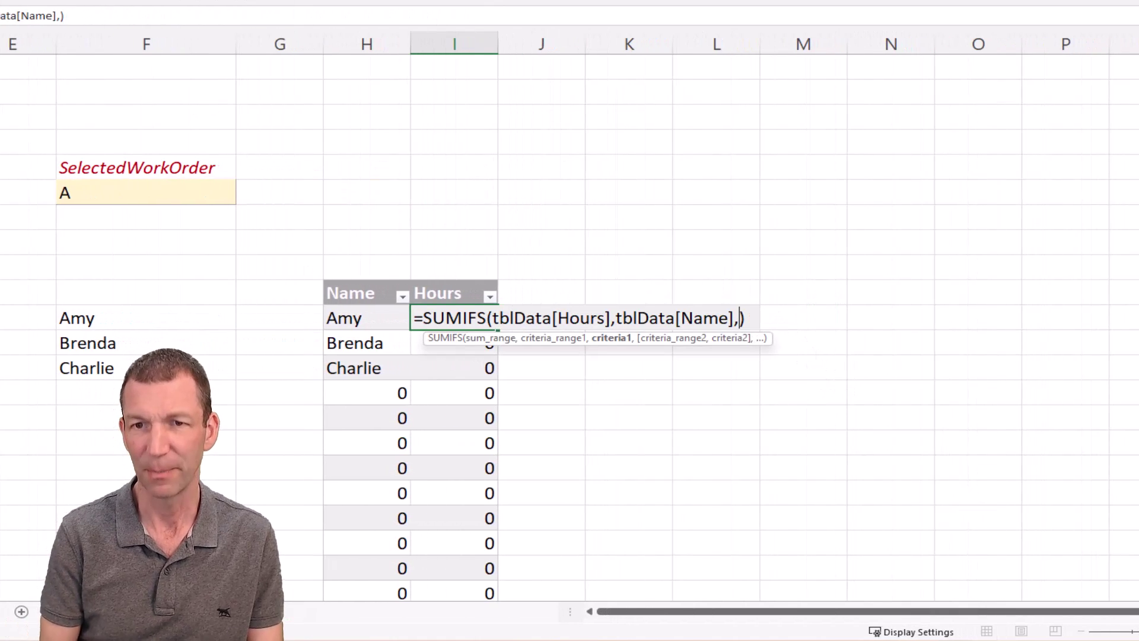
click(362, 323)
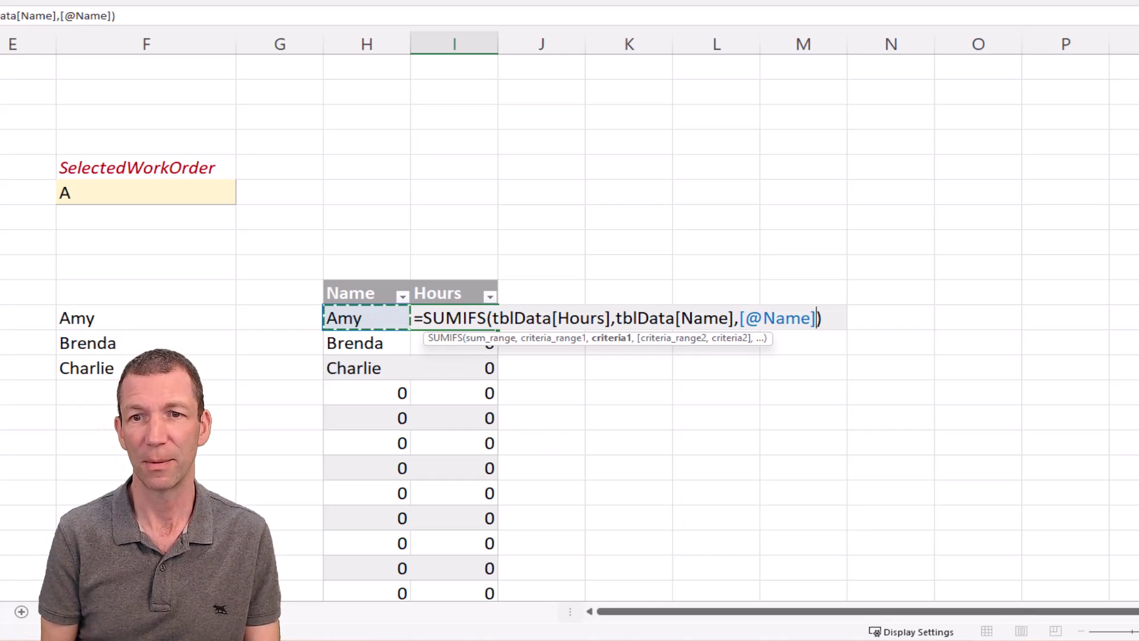
key(Return)
key(Down)
key(Down)
click(454, 368)
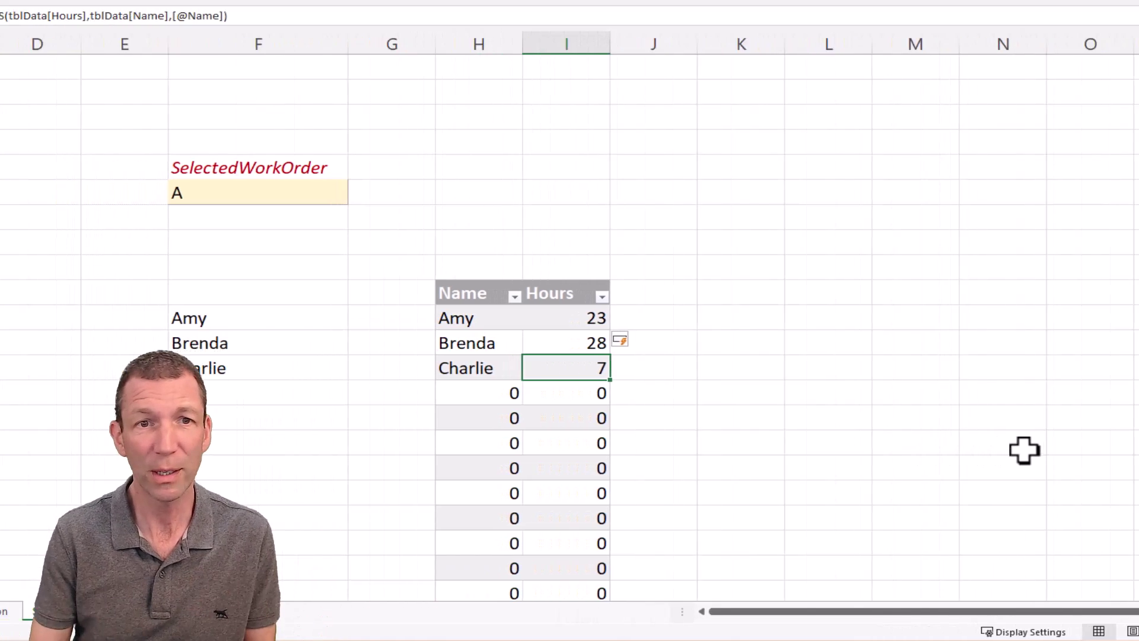
click(608, 193)
click(651, 197)
click(622, 228)
click(661, 196)
click(596, 244)
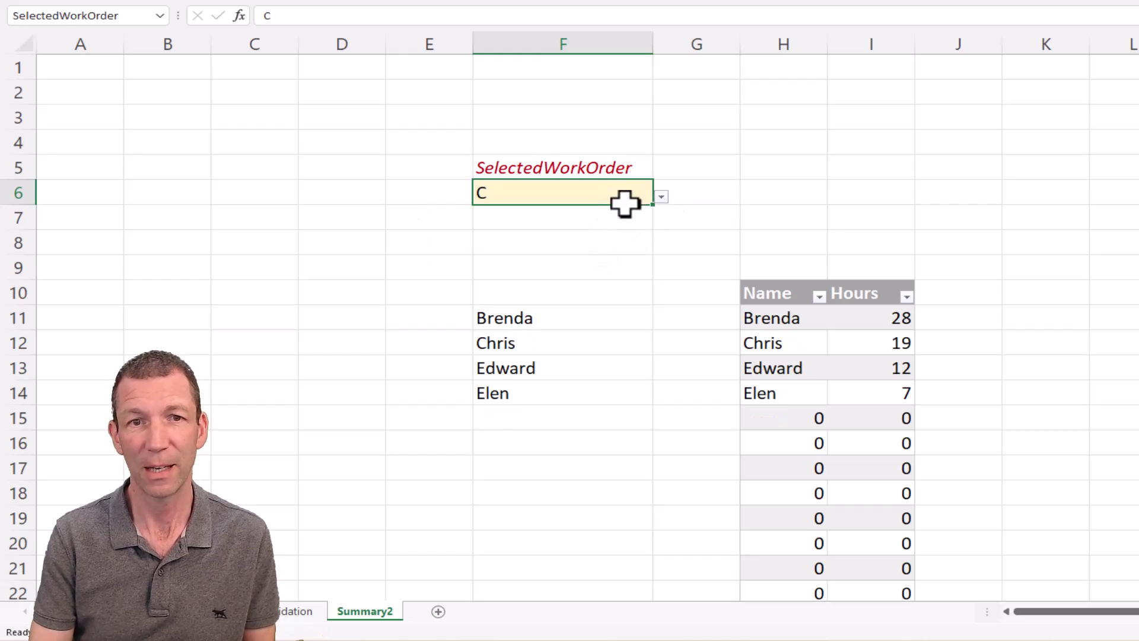
click(588, 257)
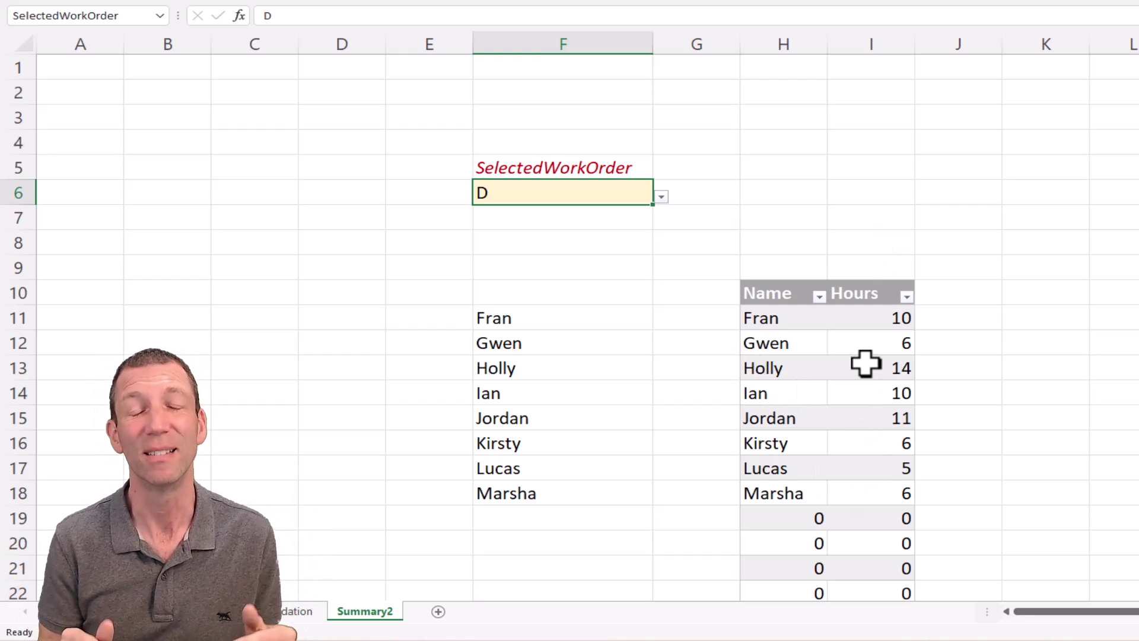
scroll(866, 363, down, 2)
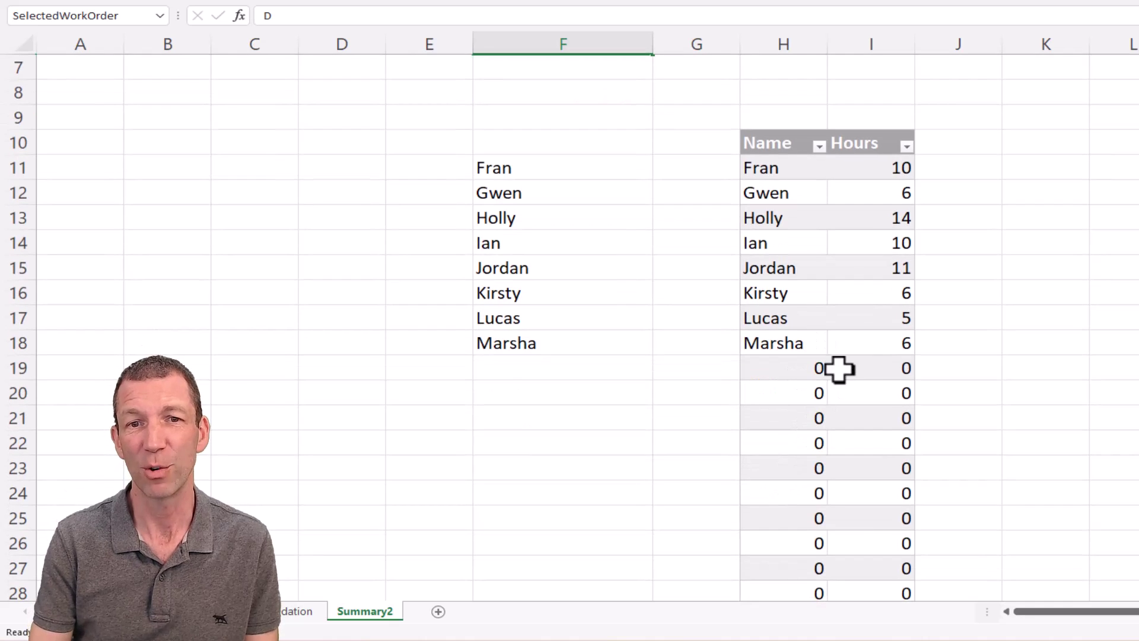
scroll(858, 359, up, 2)
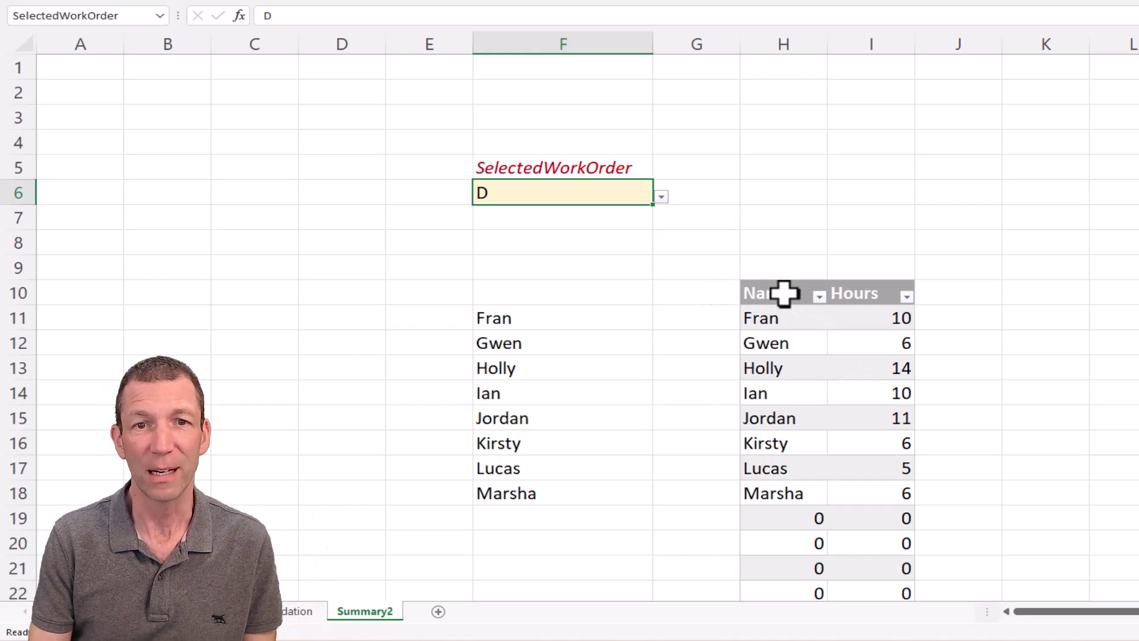
Insert three blank table columns (Column1–Column3) to the left of the Name column.
click(790, 364)
right_click(790, 364)
mouse_move(889, 55)
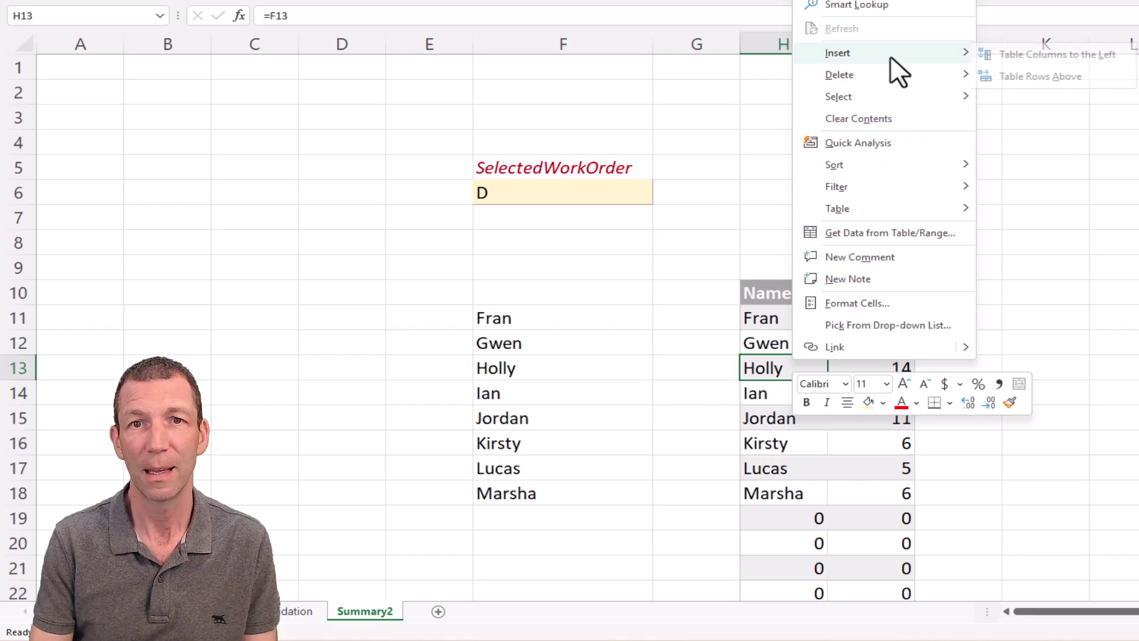
click(1109, 56)
right_click(806, 349)
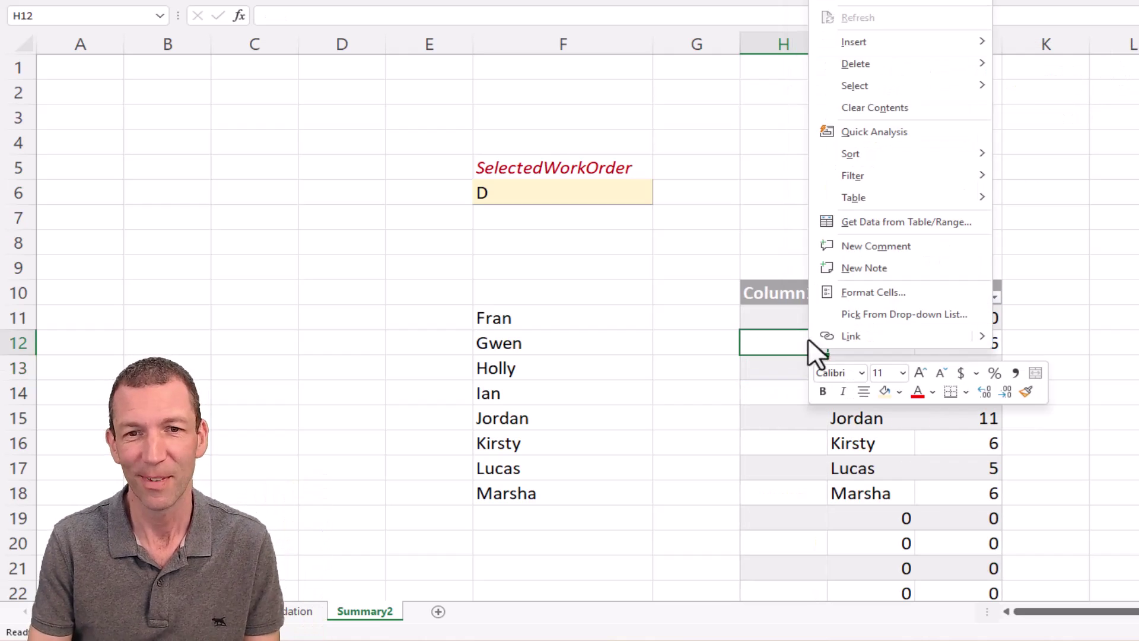
mouse_move(877, 42)
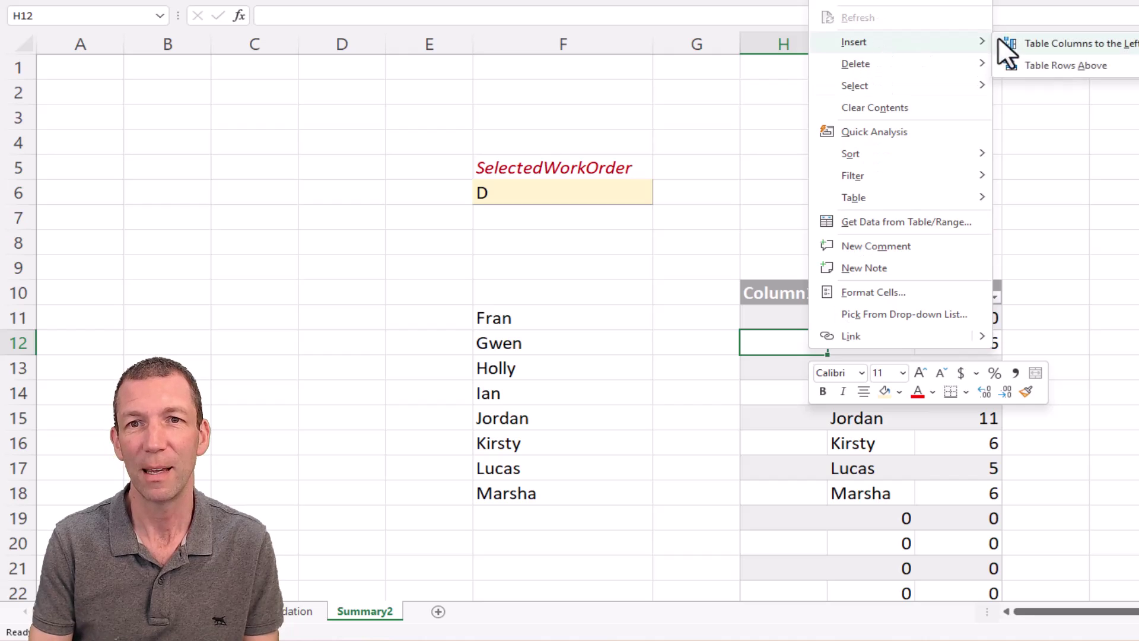
click(1049, 46)
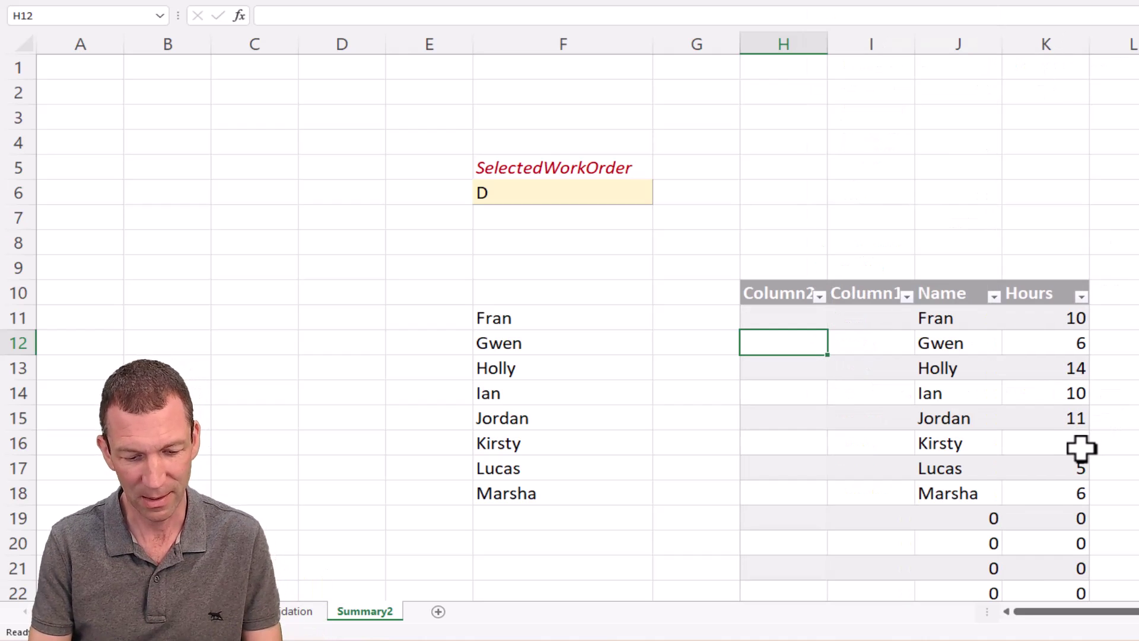
key(F4)
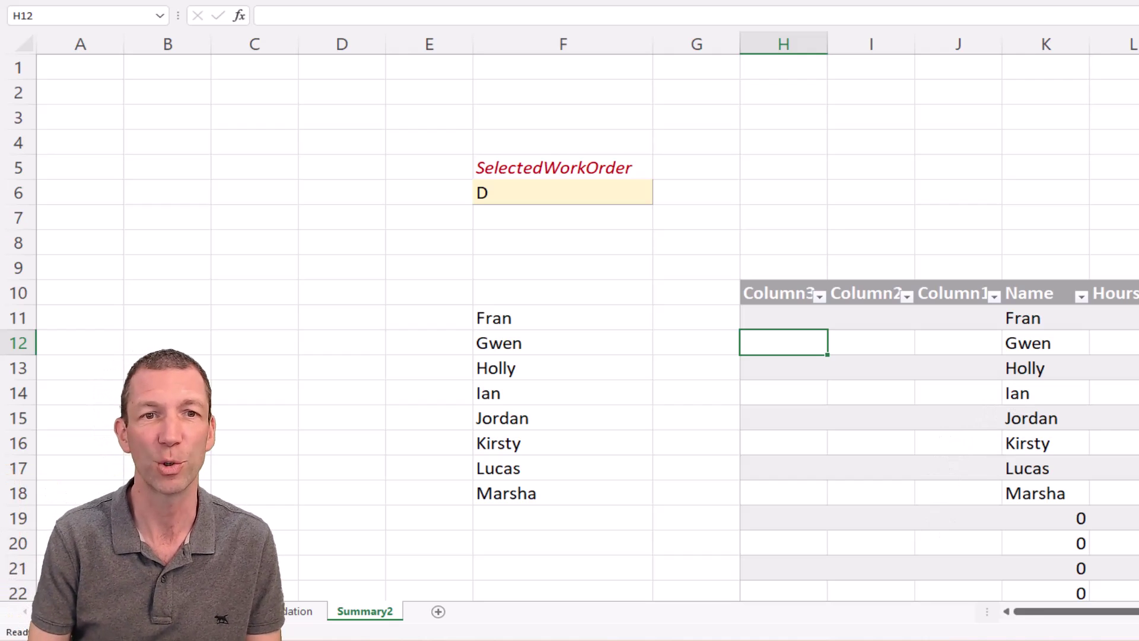
Rename the Column3 header to Show Data.
click(764, 290)
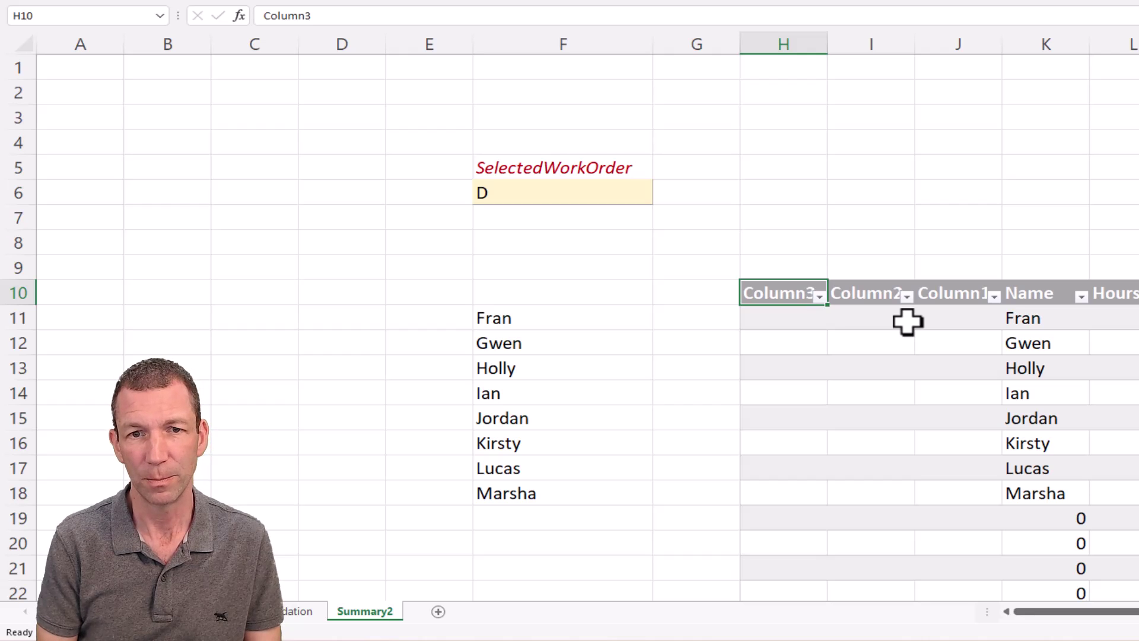
text(Shi)
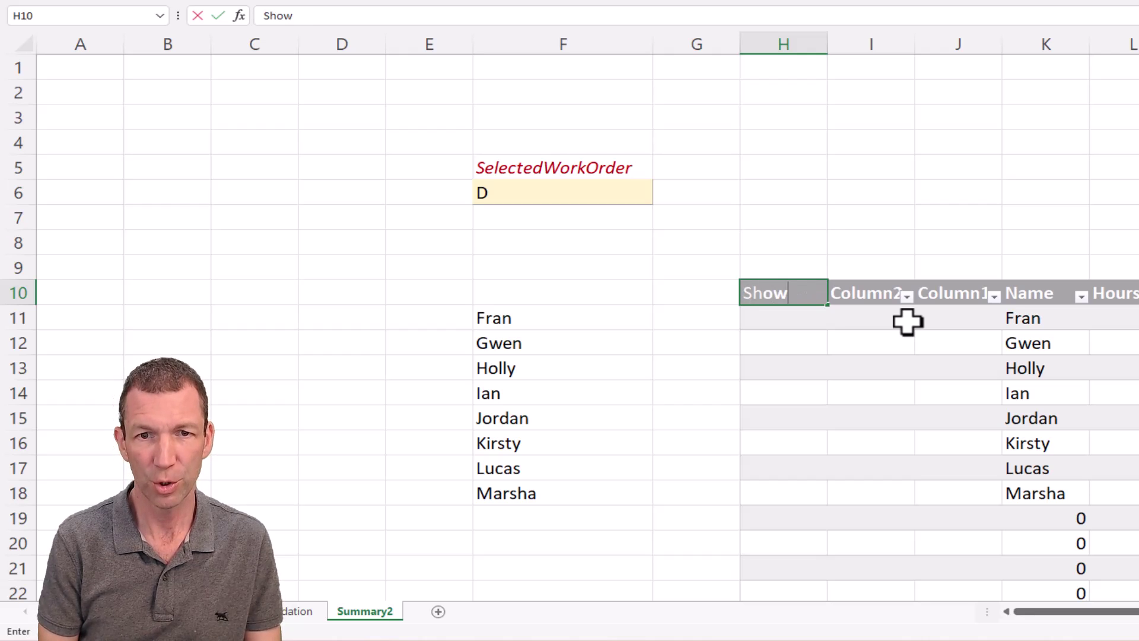
text(w Da)
key(Return)
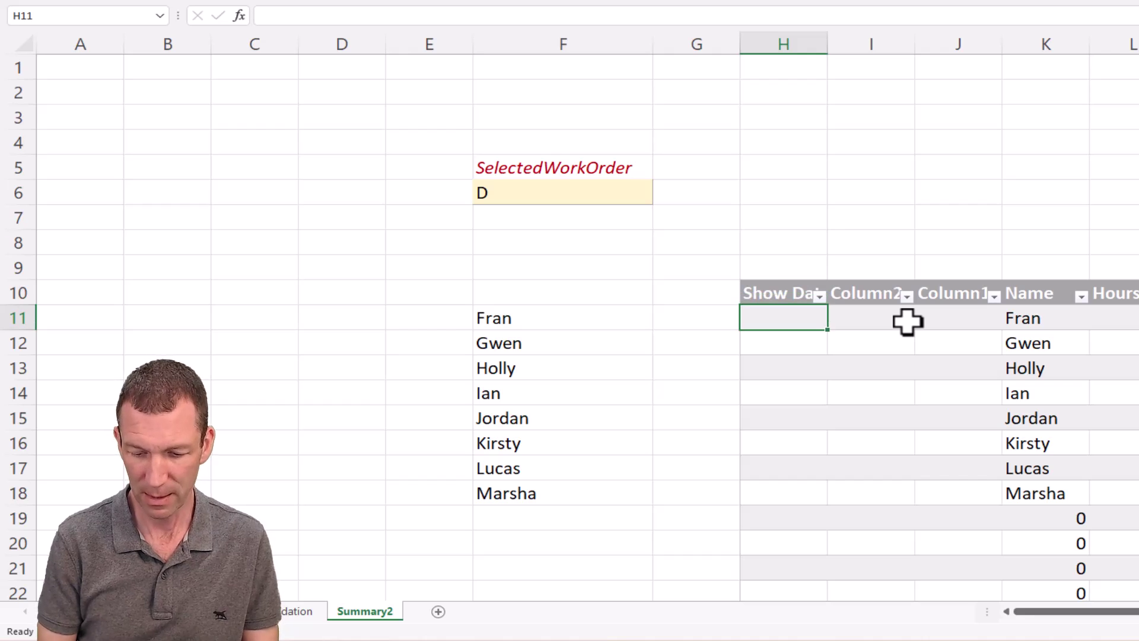
text(=if([@Column2)
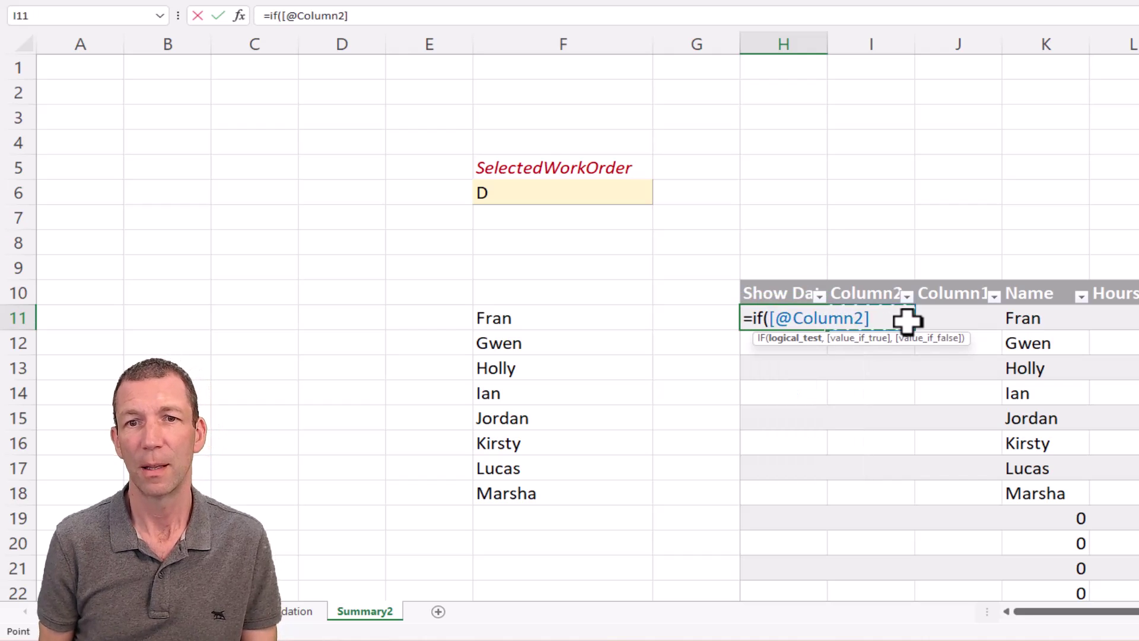
key(Right)
key(Right)
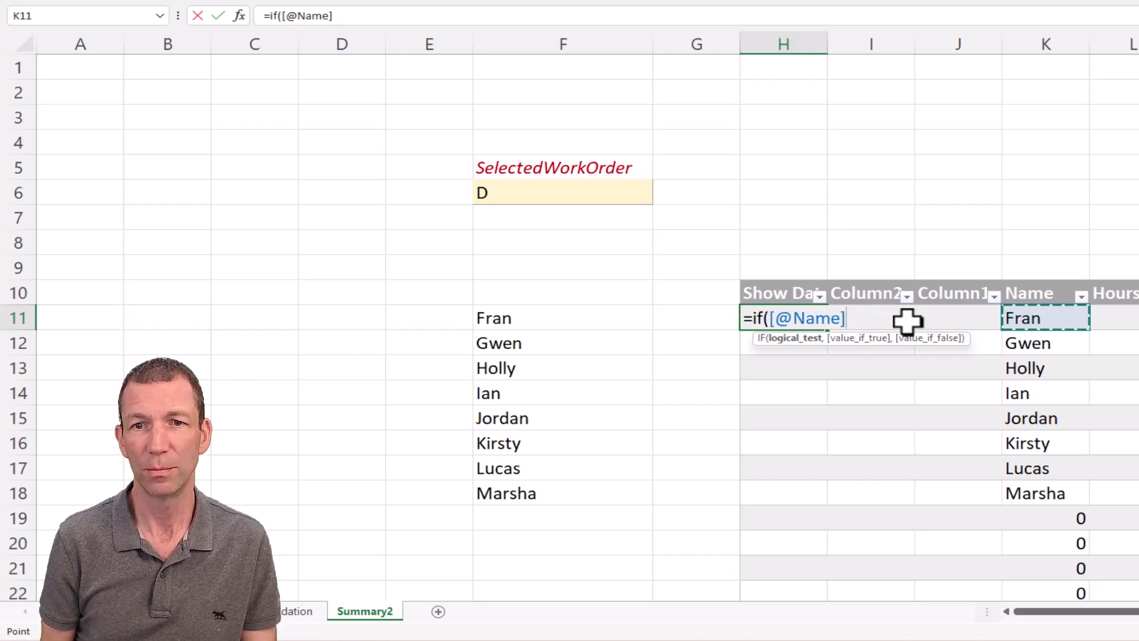
key(Right)
key(Left)
text(=0)
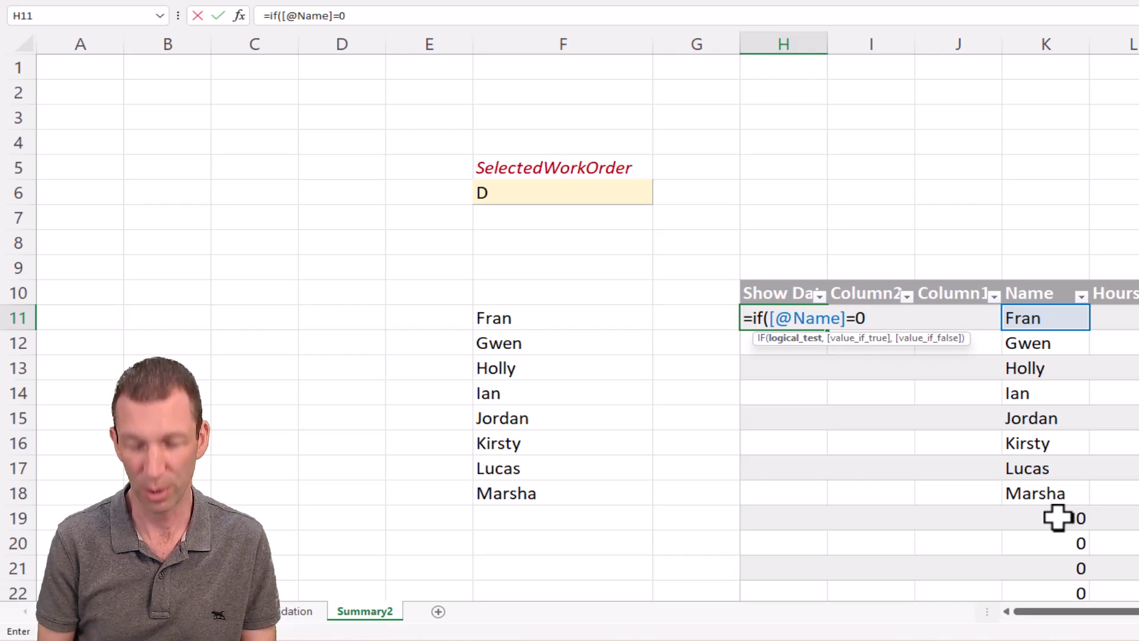
text(,)
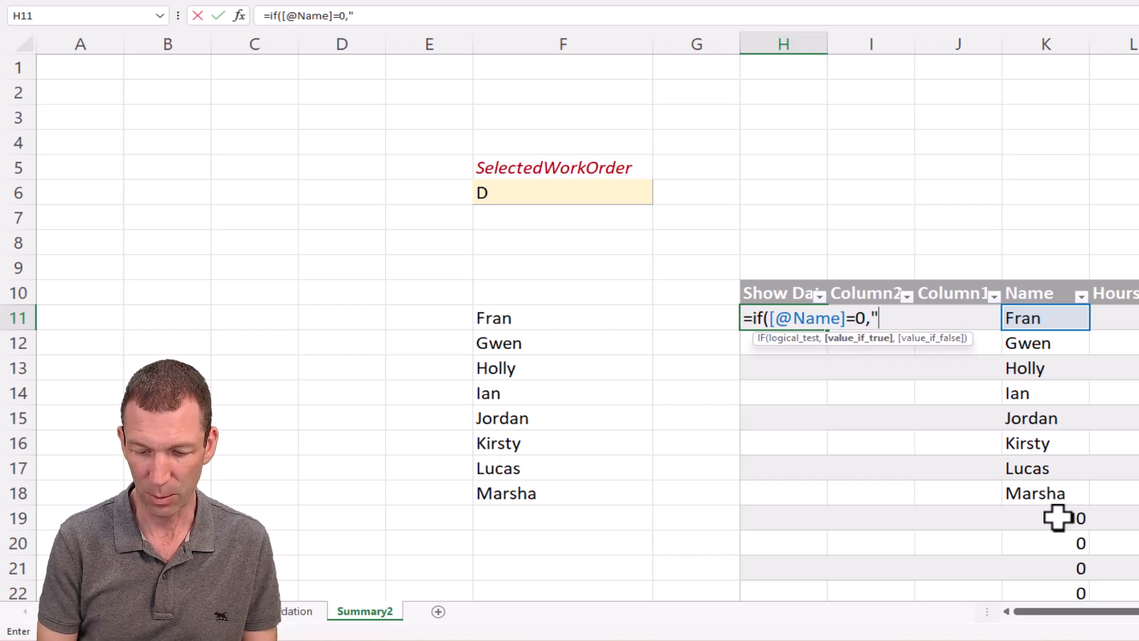
text("-","S)
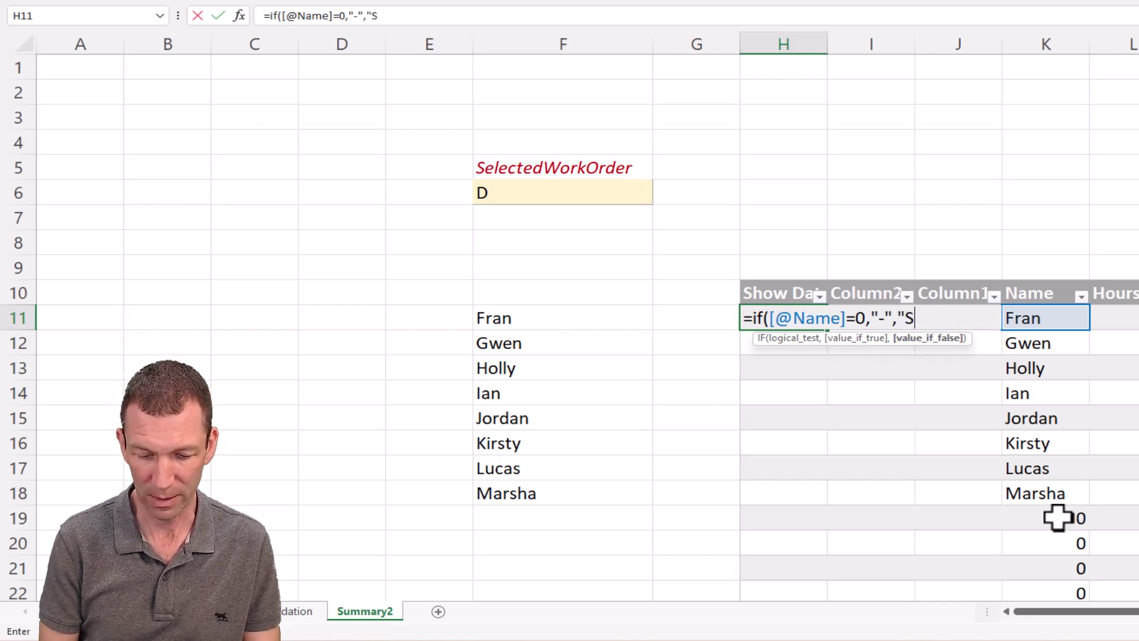
text(how"))
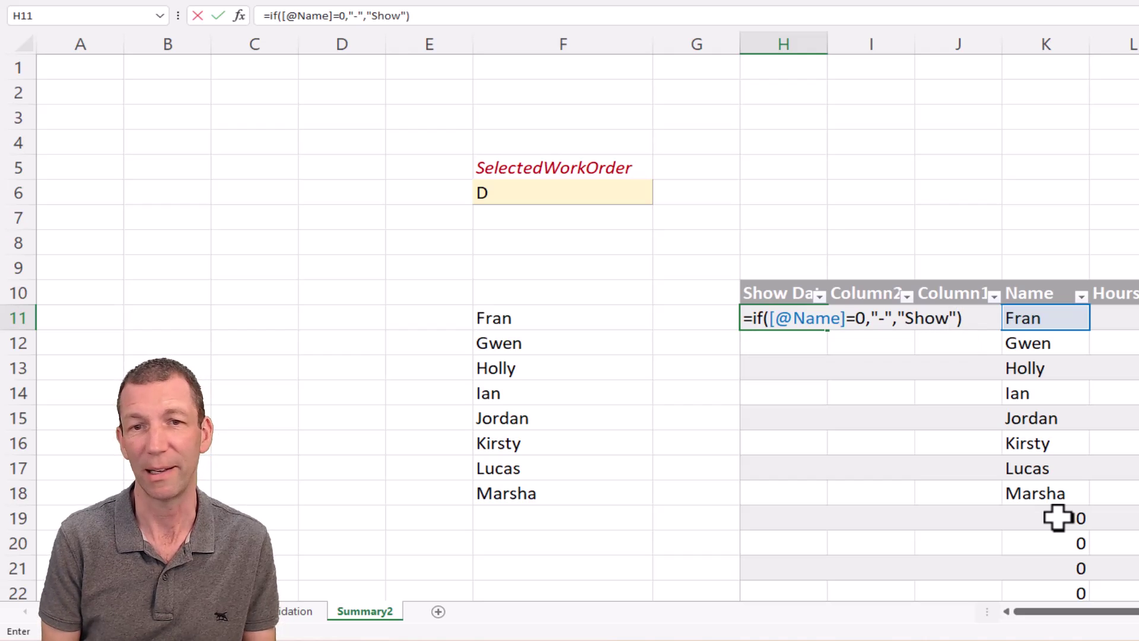
key(ctrl+Return)
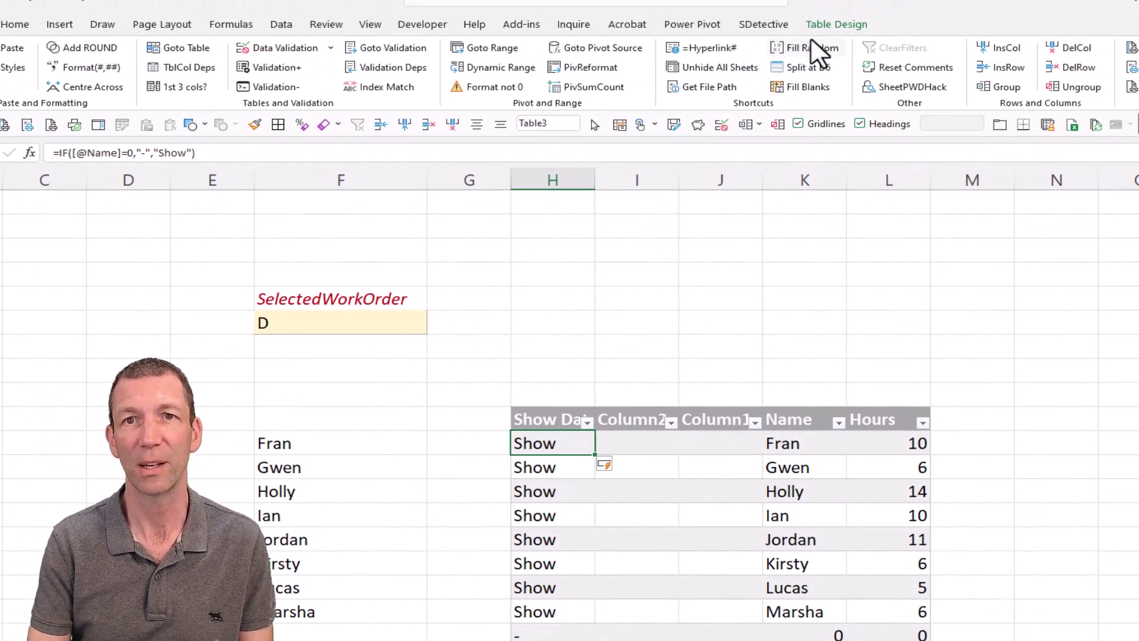
Insert a slicer on the table's Show Data field.
click(822, 24)
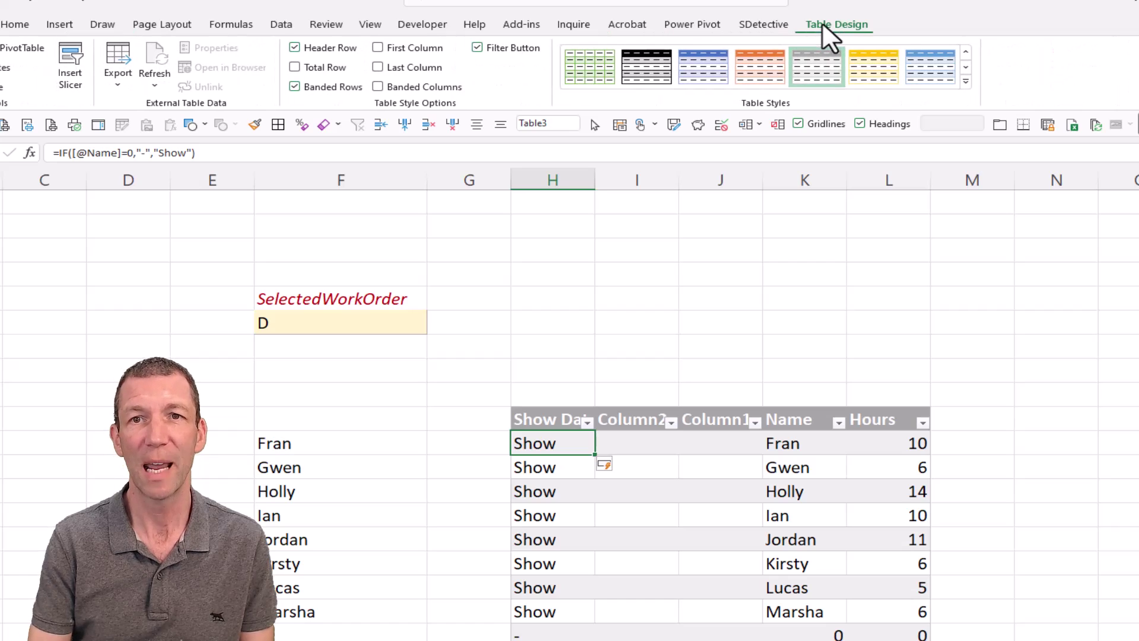
click(75, 59)
click(996, 277)
click(1065, 553)
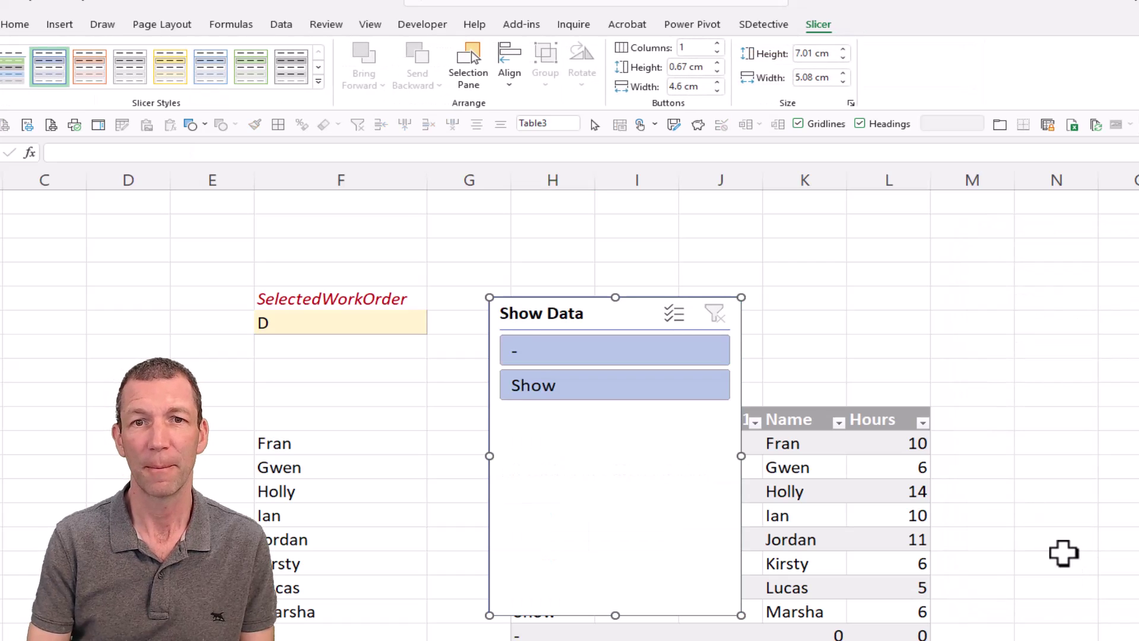
drag(741, 297, 1002, 243)
Filter the slicer to Show, then shorten it and place it beside the table.
click(981, 322)
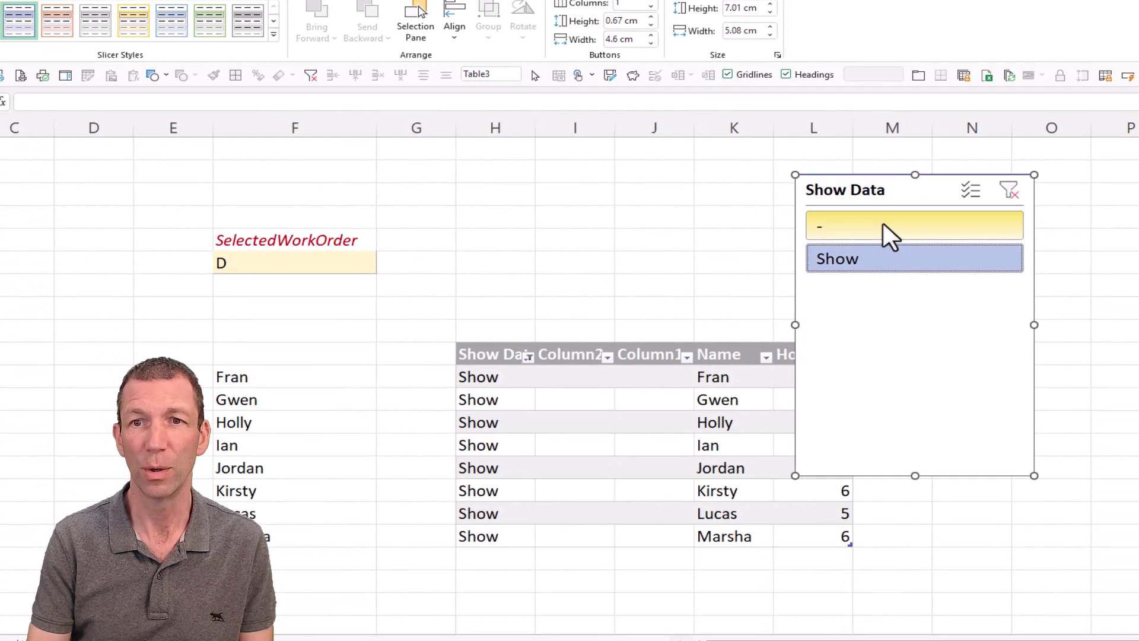
click(1009, 188)
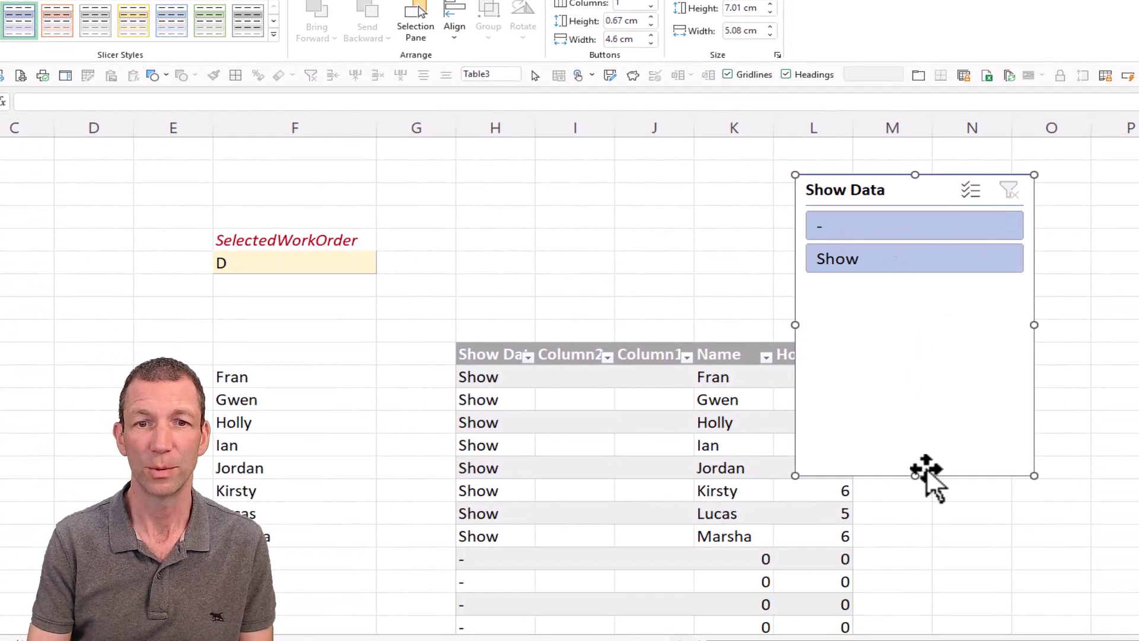
click(917, 257)
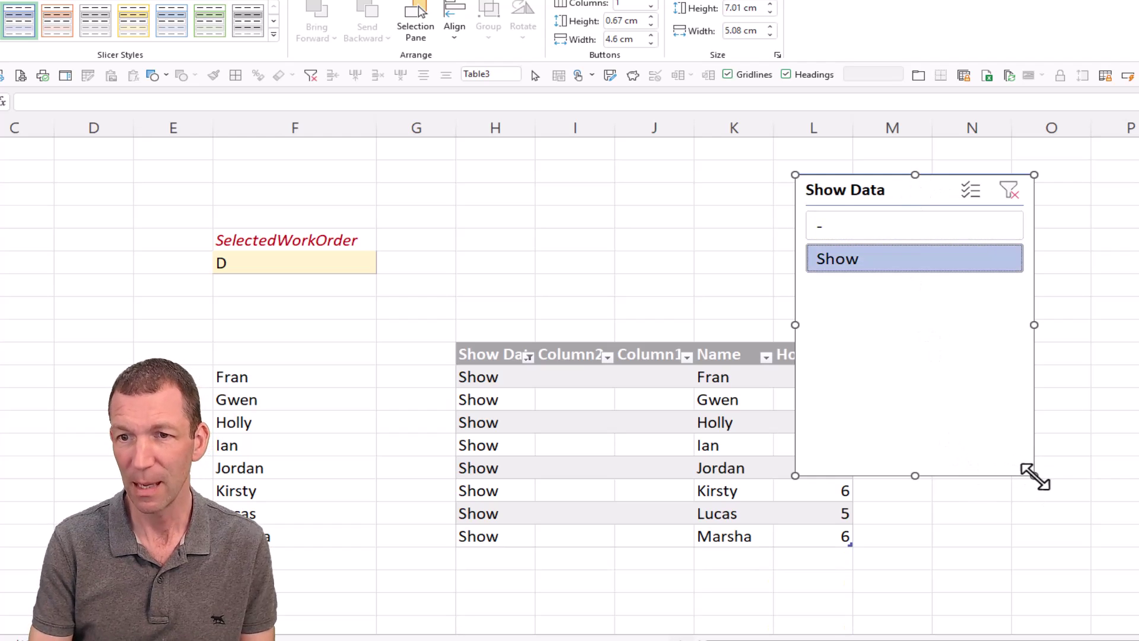
drag(1033, 475, 1034, 300)
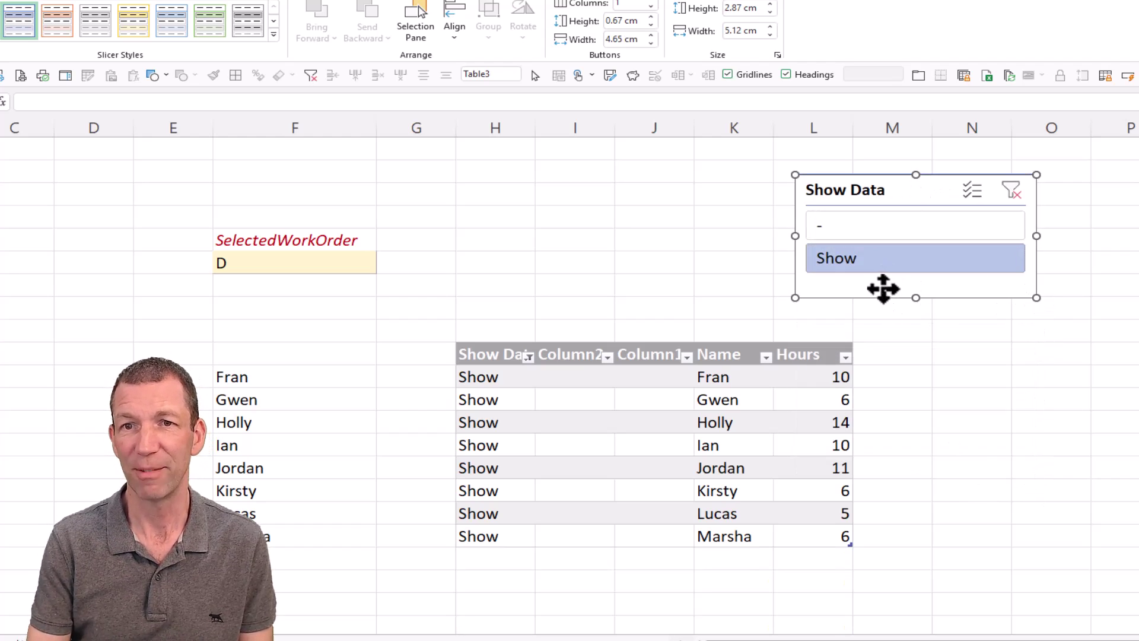
drag(892, 284, 885, 329)
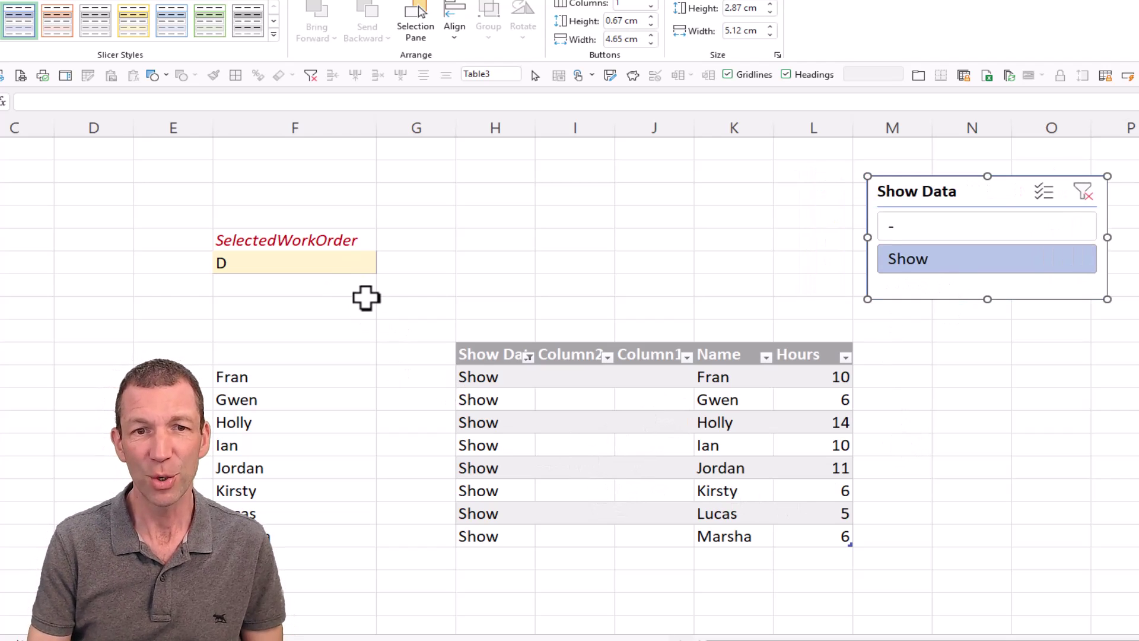
Filter to Show with work order A, then switch to D and clear the slicer filter.
click(350, 263)
click(383, 264)
click(378, 280)
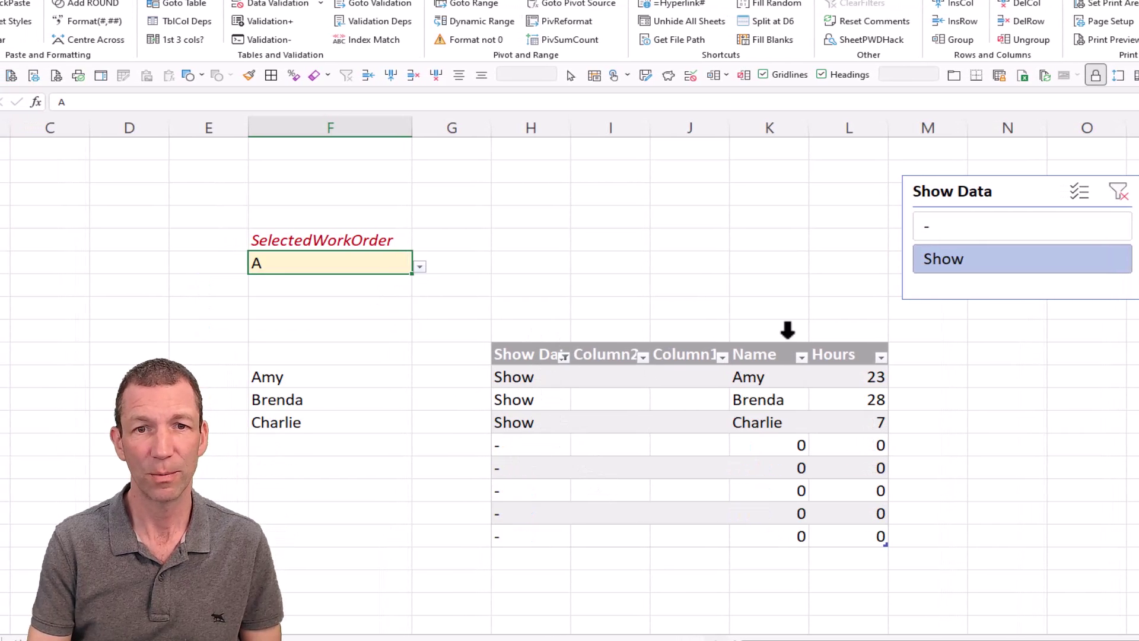
click(966, 257)
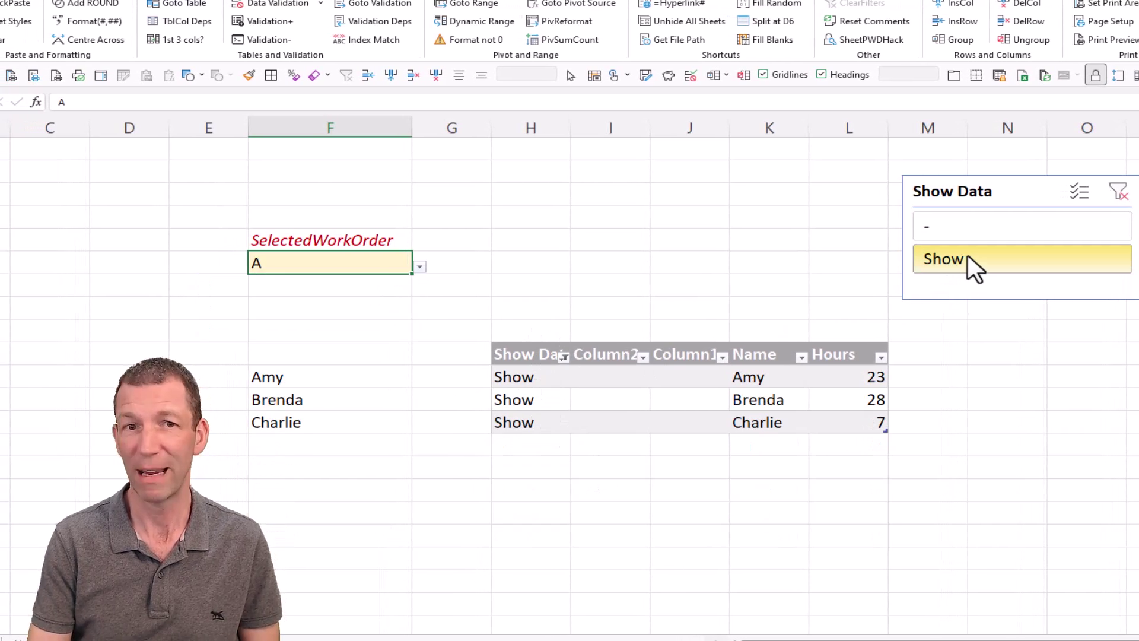
click(420, 266)
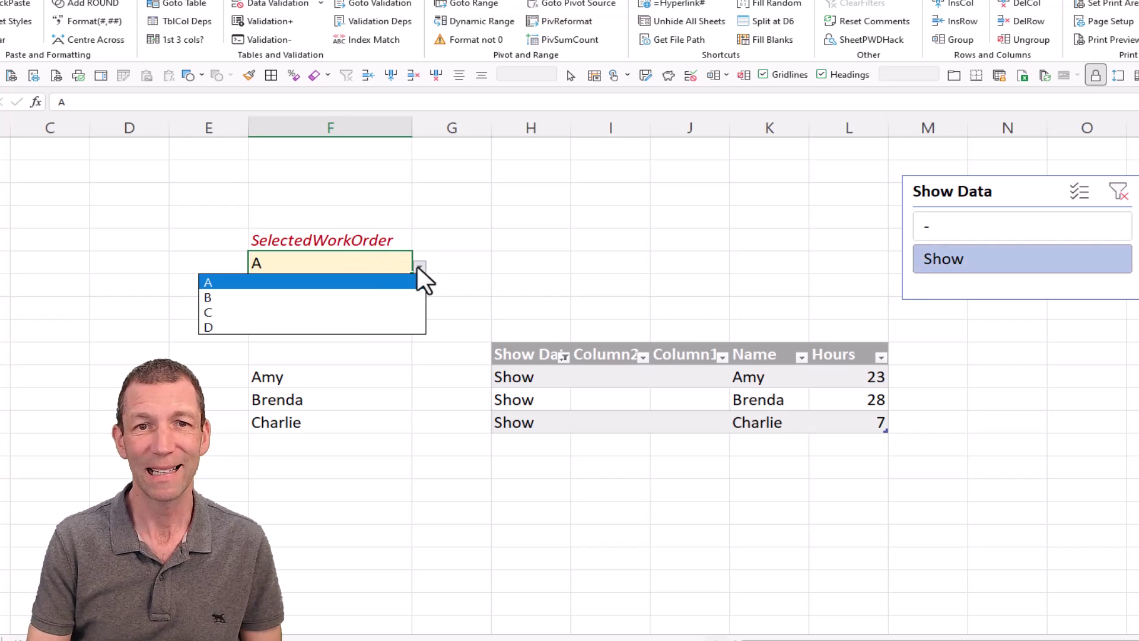
click(331, 327)
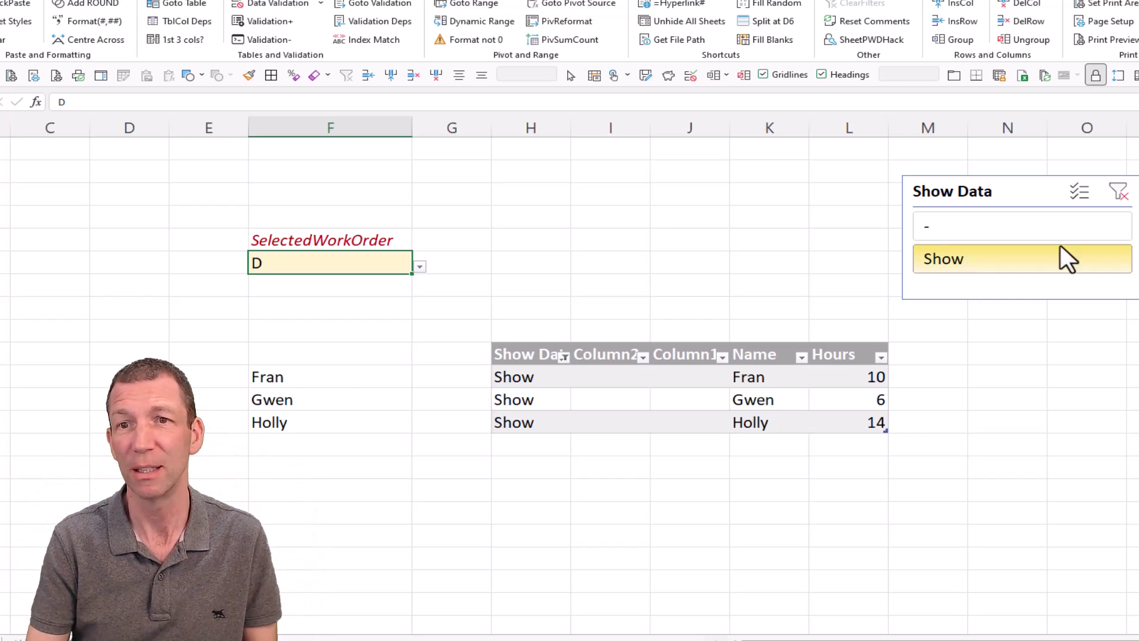
click(1117, 191)
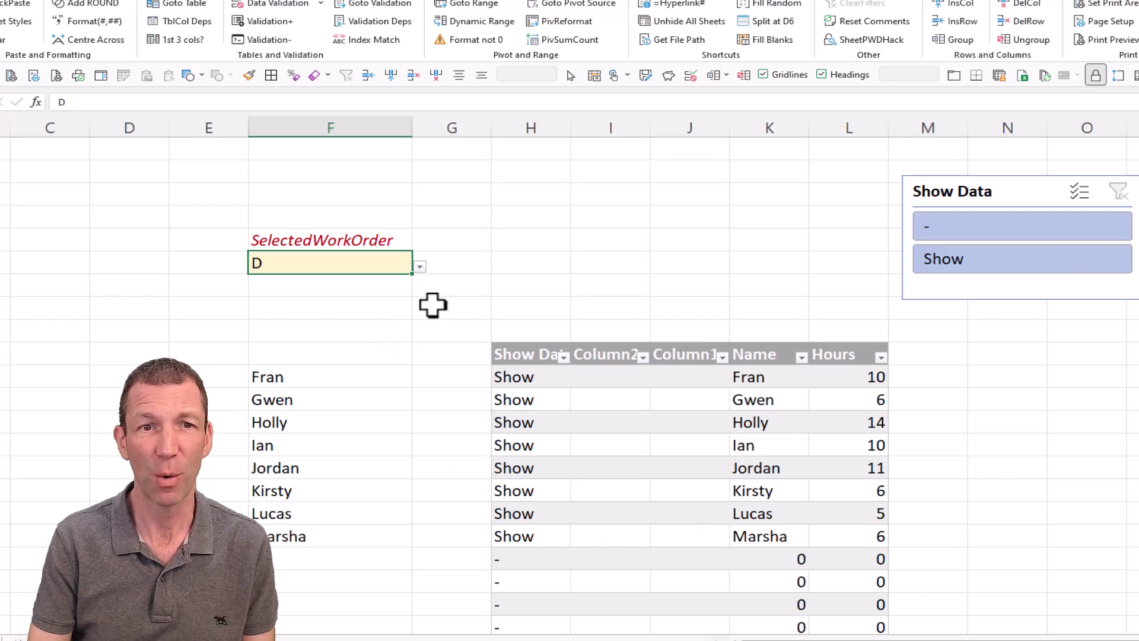
Rename the Column2 header to Is Hidden.
click(611, 358)
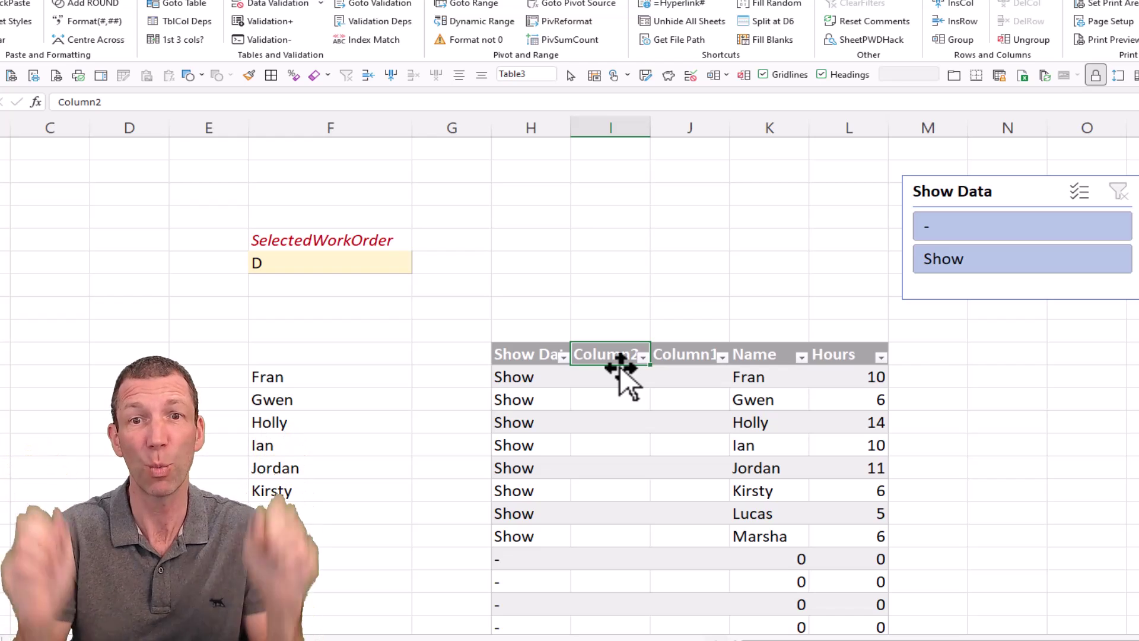
text(Is Hidden)
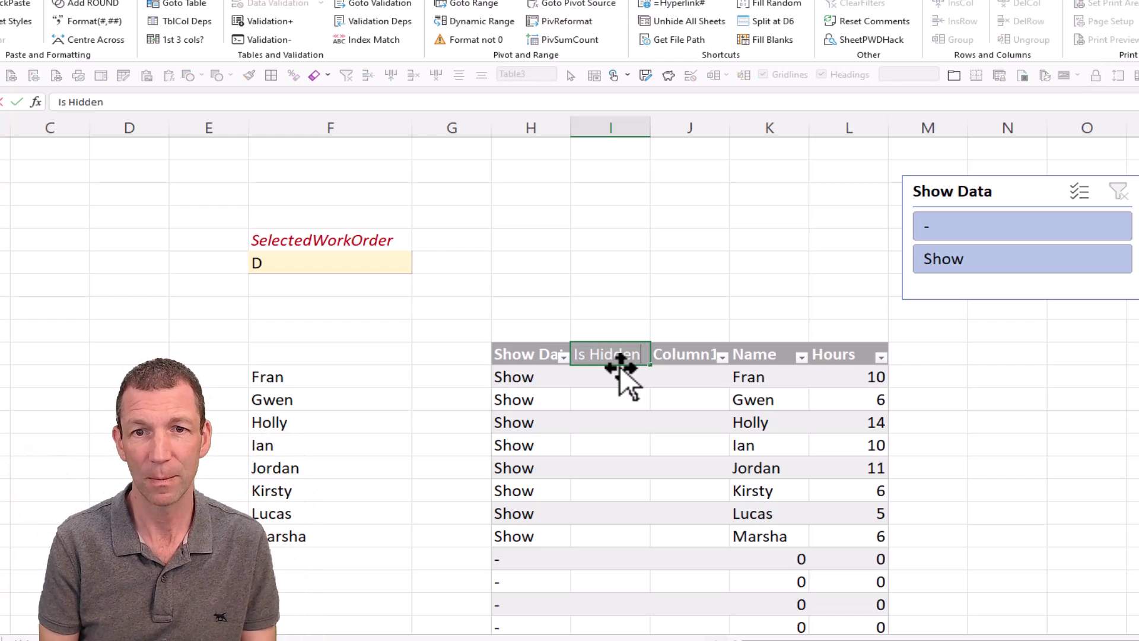
key(Return)
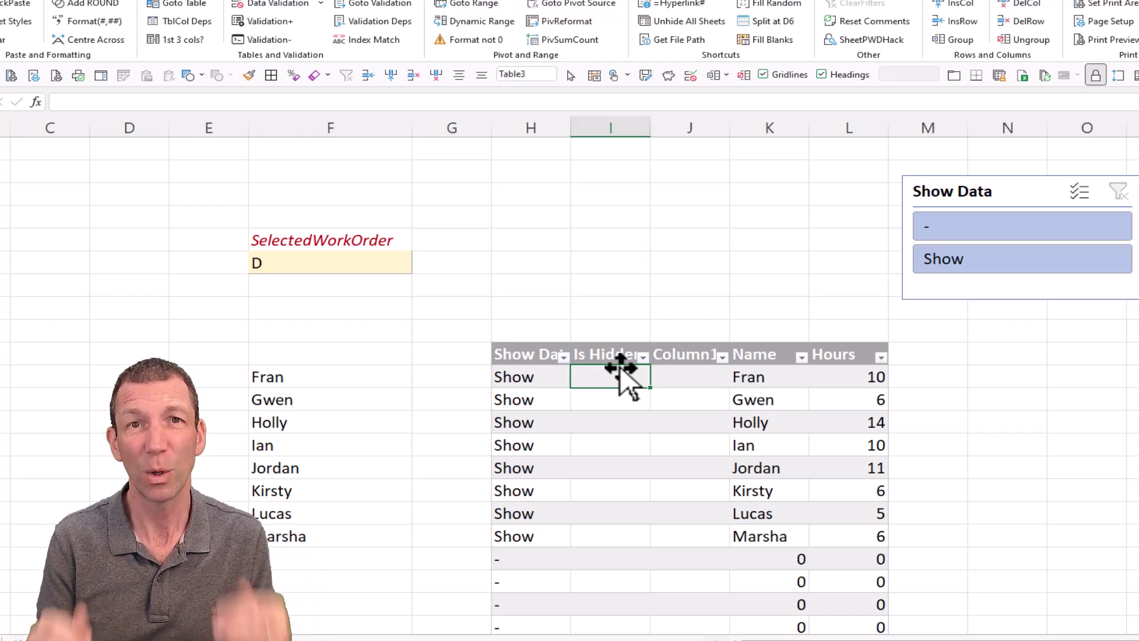
Enter =AGGREGATE(3,5,[@[Show Data]]) in the column, counting Show Data while ignoring hidden rows.
text(=agg)
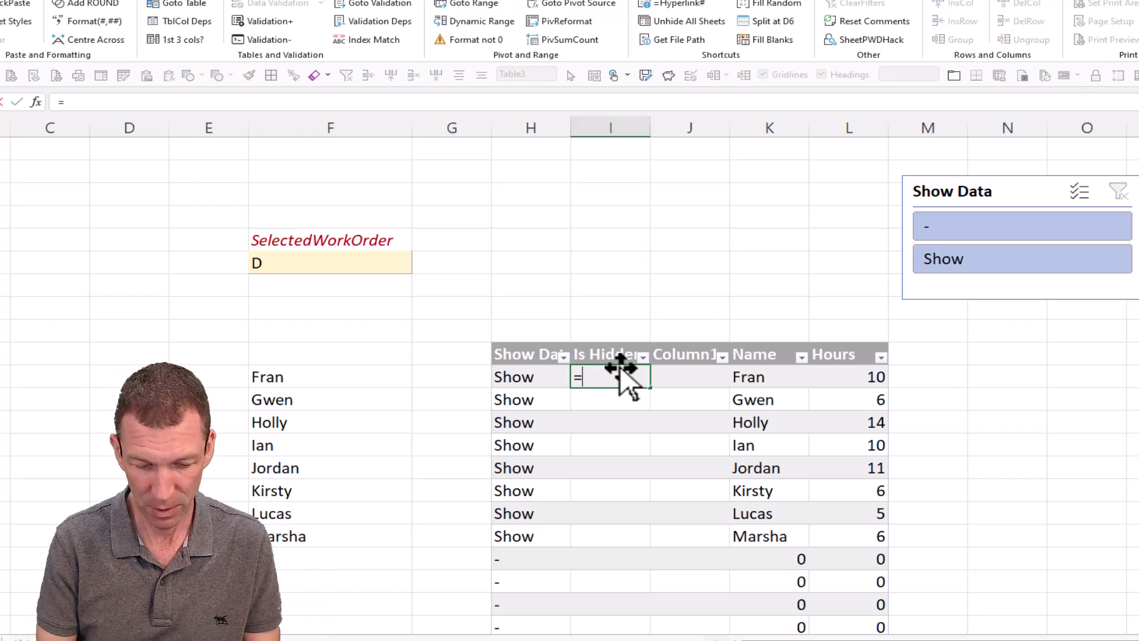
key(Tab)
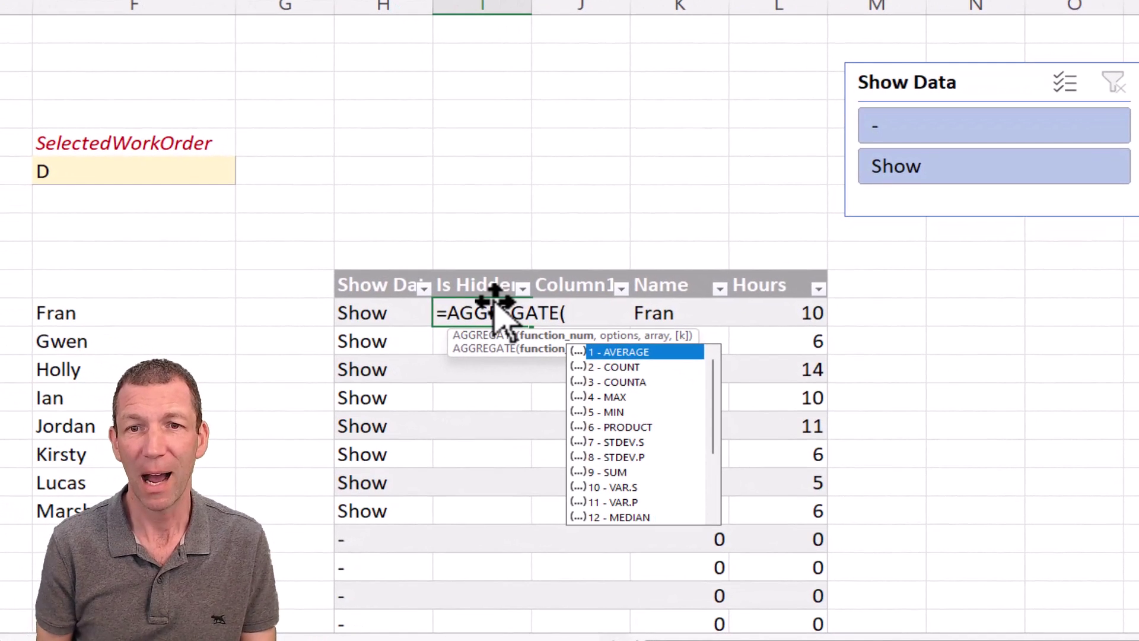
key(Down)
key(Down)
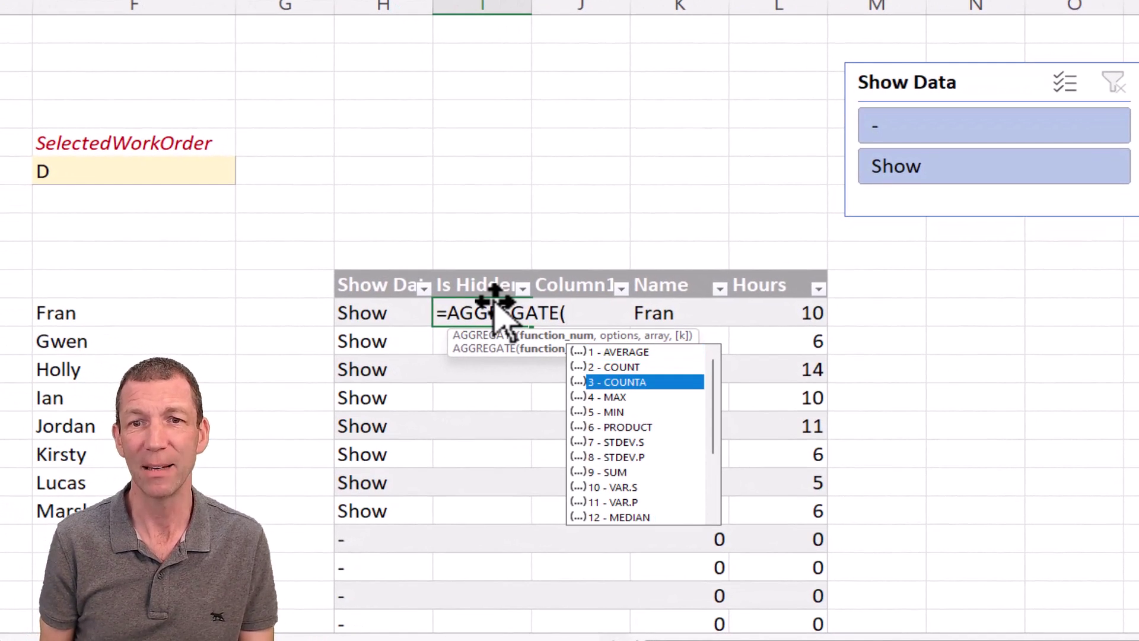
key(Escape)
text(3)
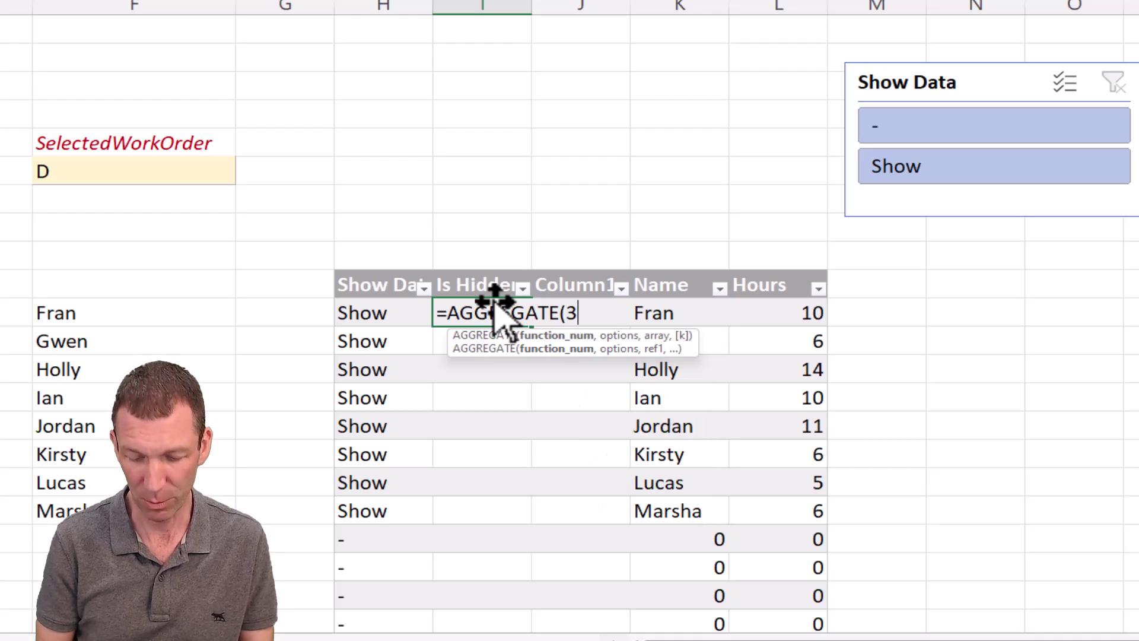
text(,)
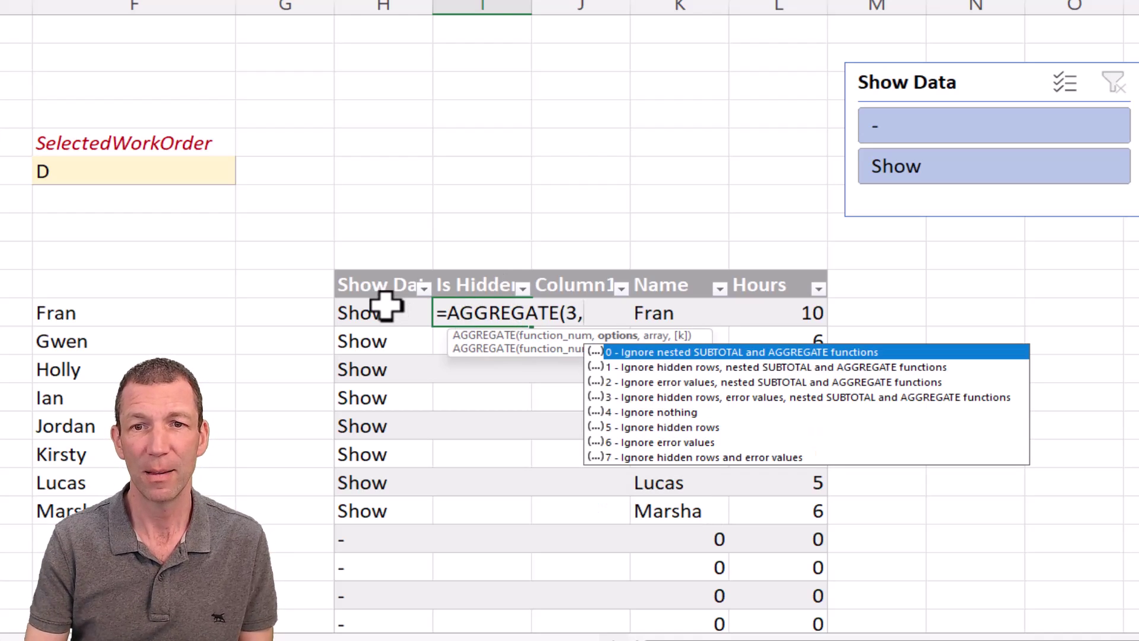
key(Down)
key(Down)
key(Down)
key(Down)
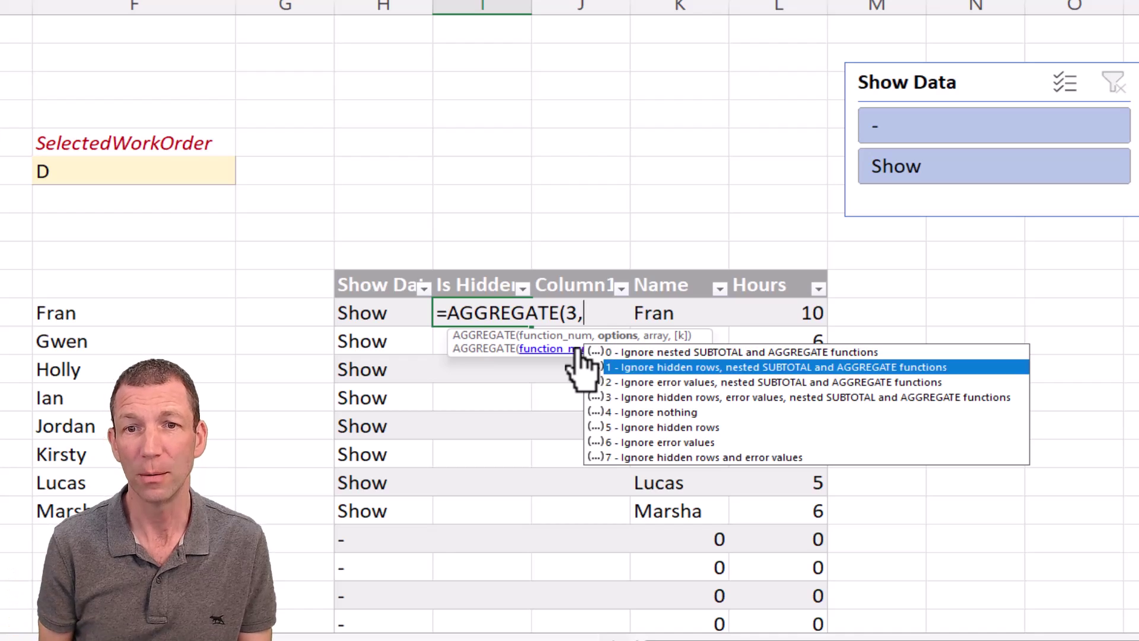
key(Down)
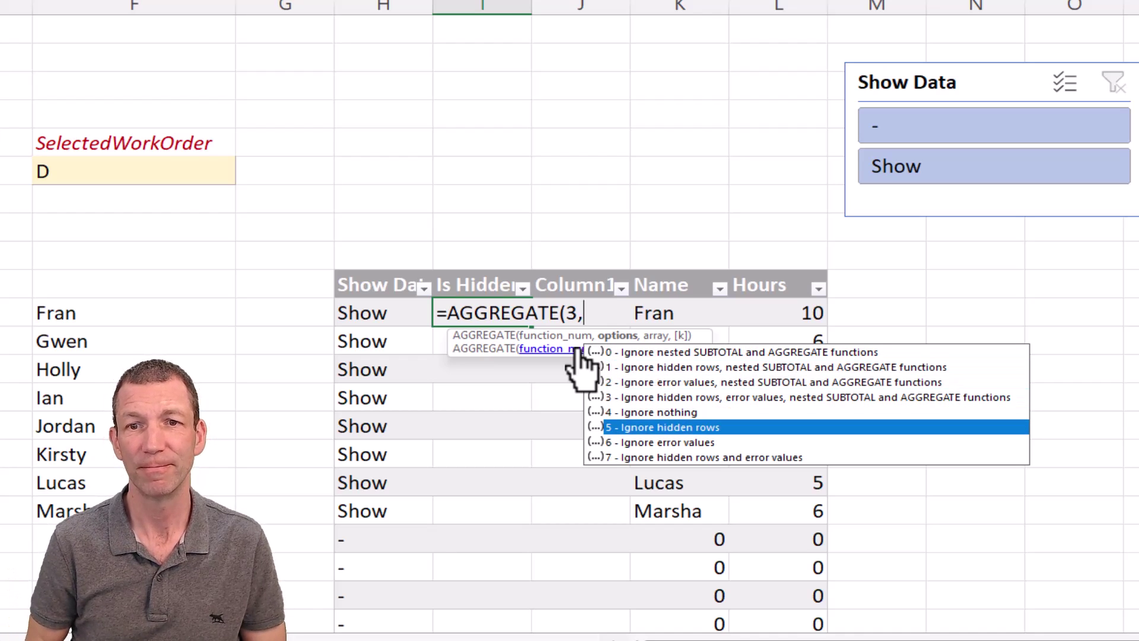
key(Tab)
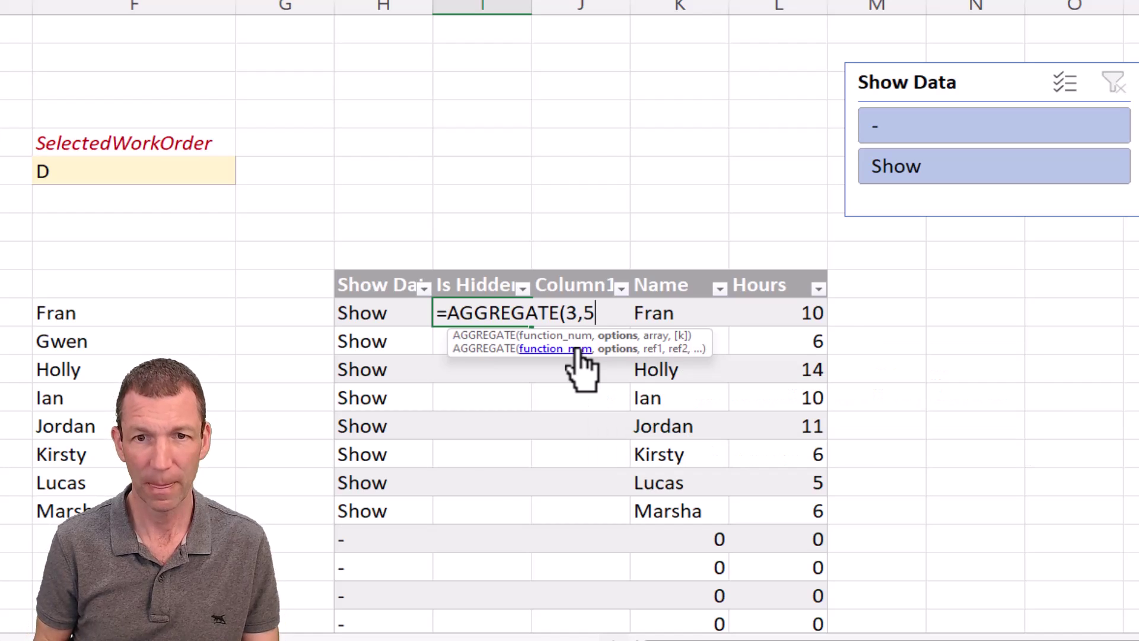
text(,)
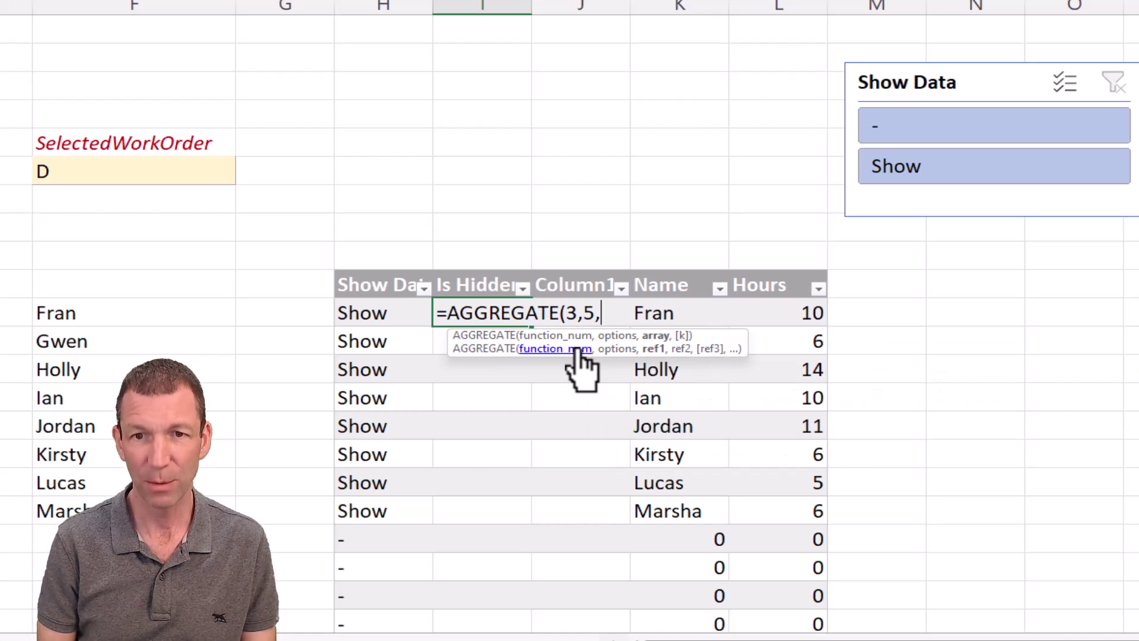
click(374, 315)
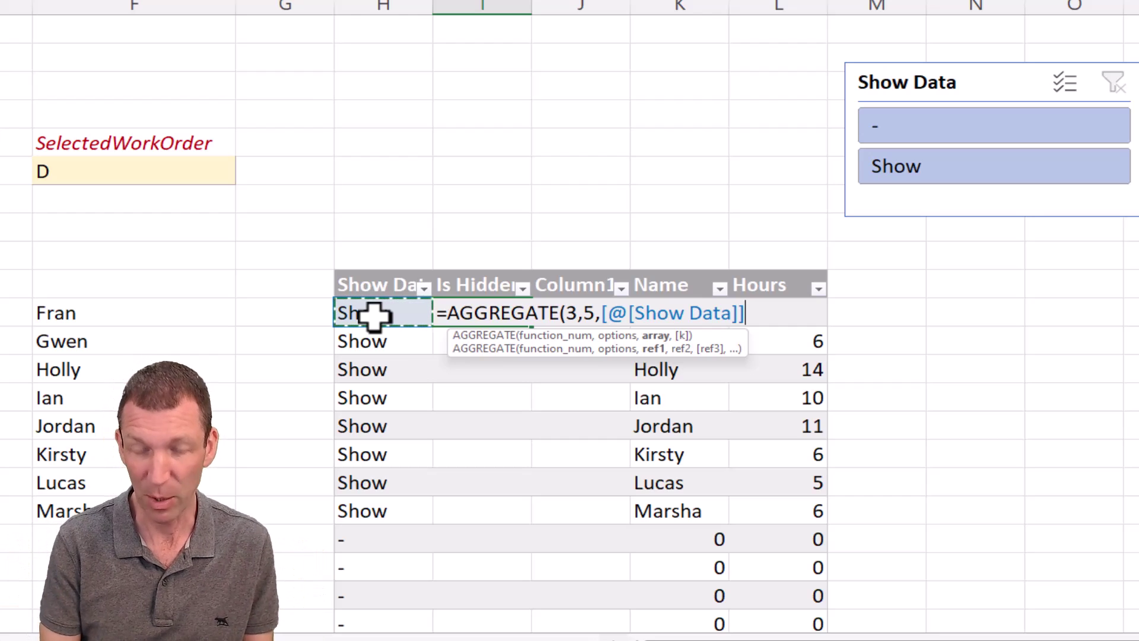
text())
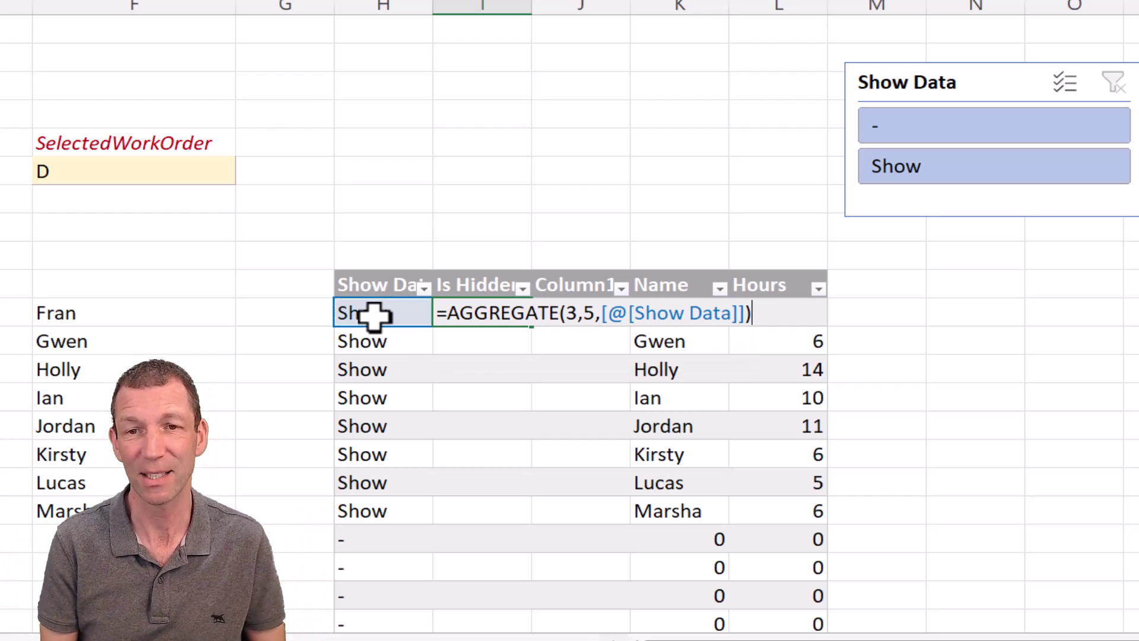
key(Return)
key(Up)
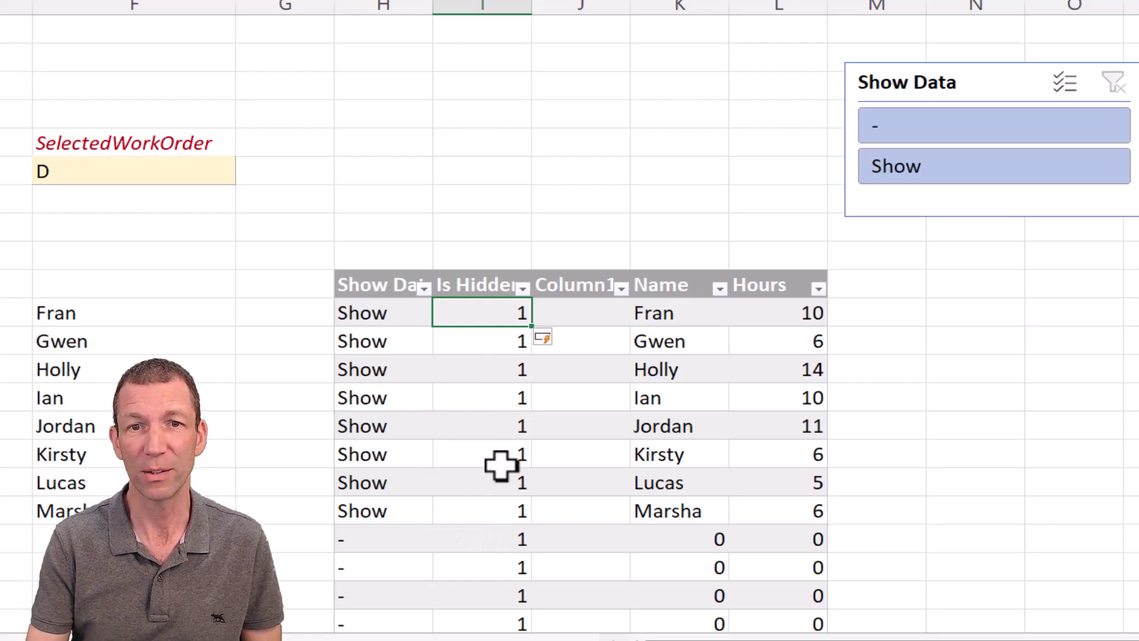
click(490, 256)
text(=sum()
key(Down)
key(Down)
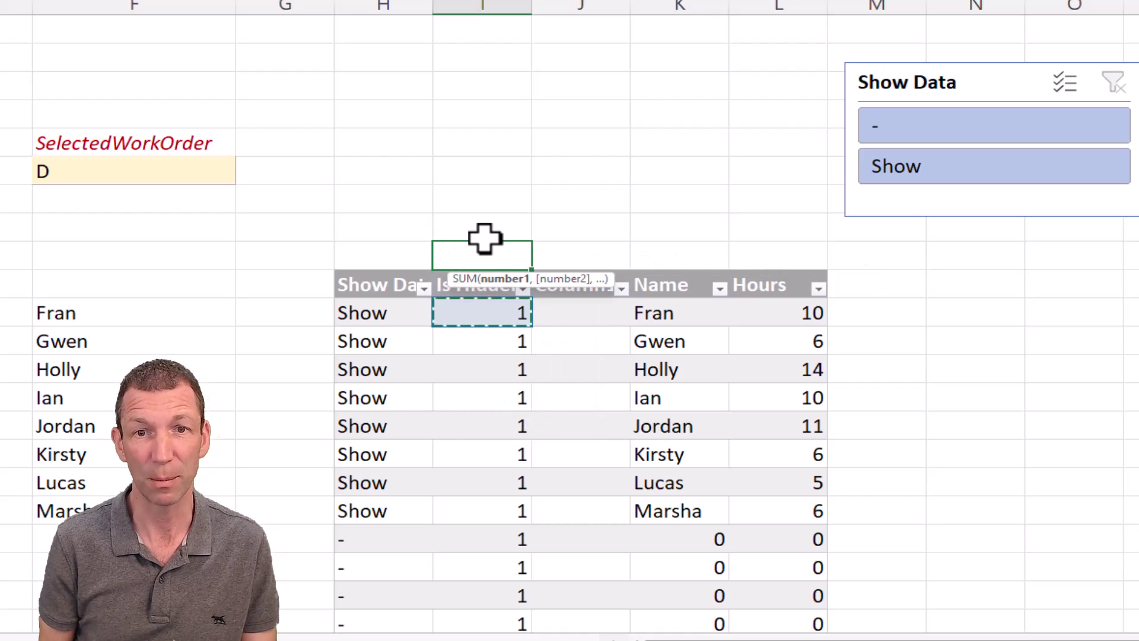
key(ctrl+shift+Down)
key(ctrl+Return)
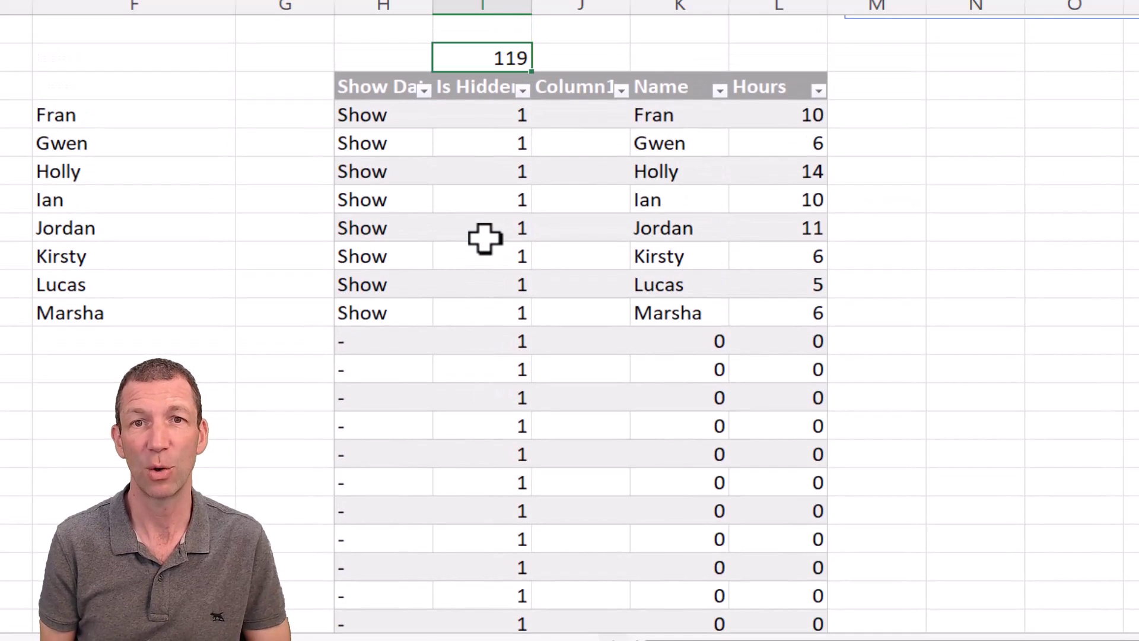
scroll(487, 261, up, 2)
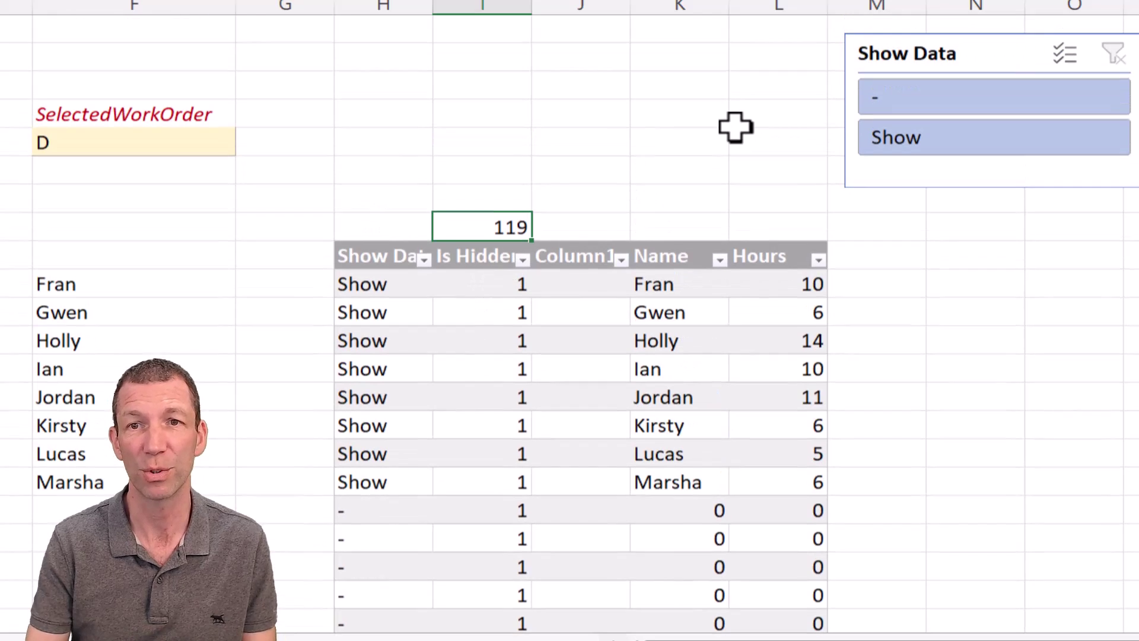
click(962, 146)
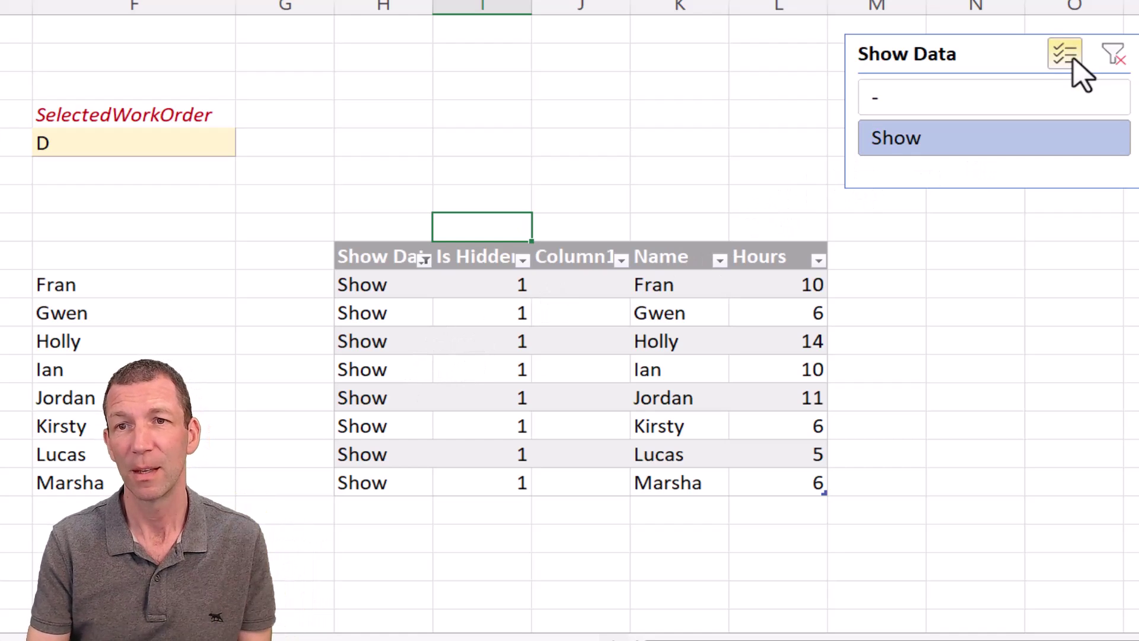
click(1112, 54)
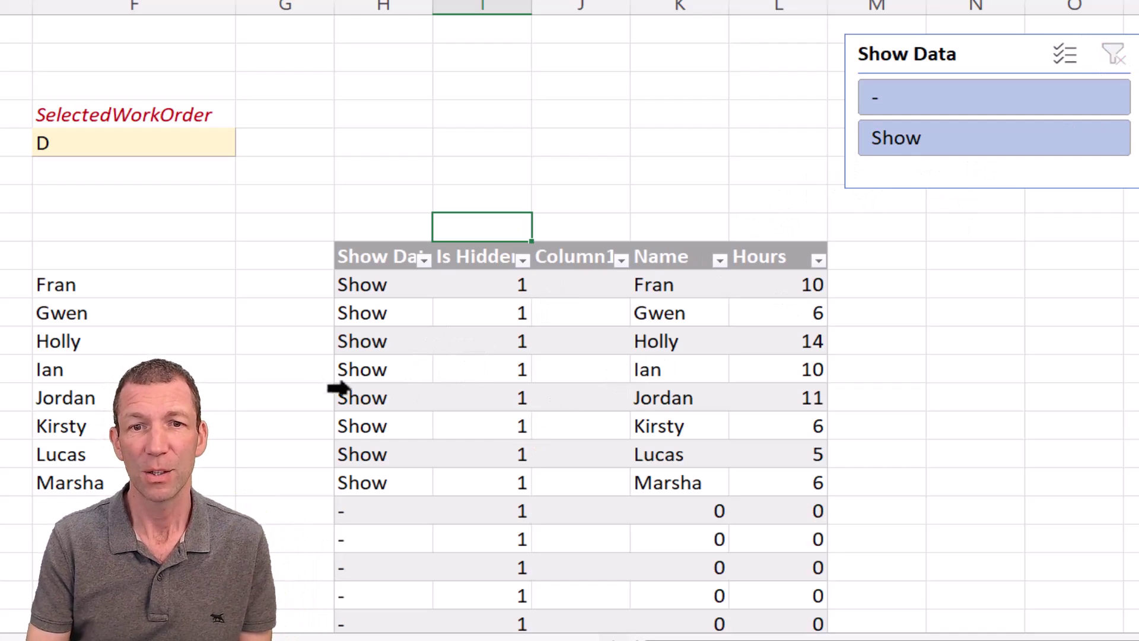
Rename the Column1 header to Alert.
click(551, 288)
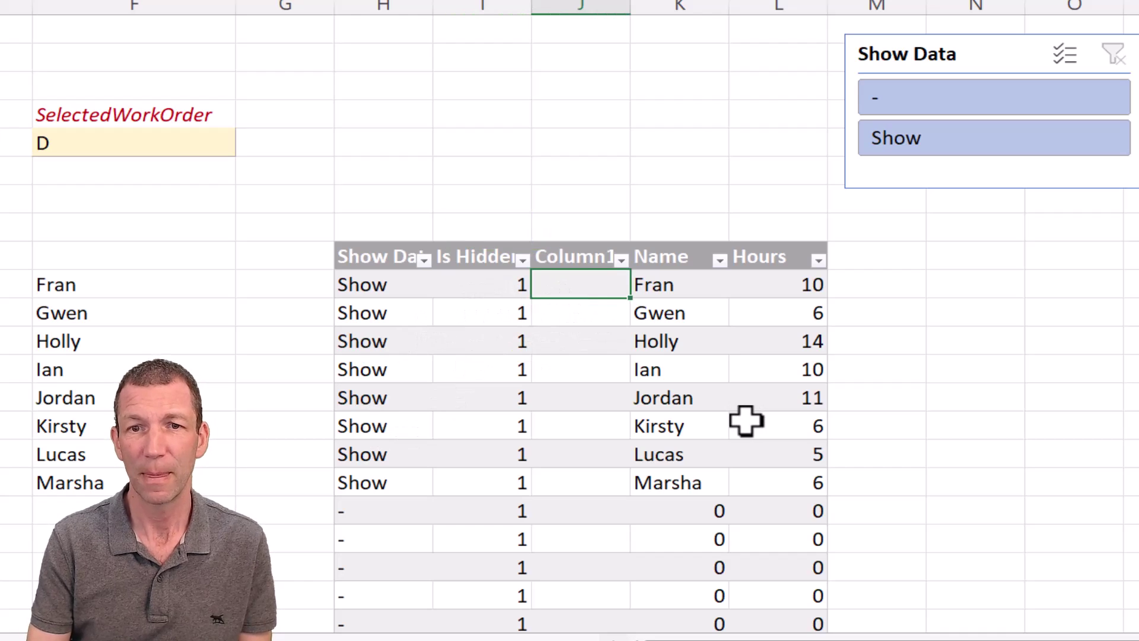
click(552, 257)
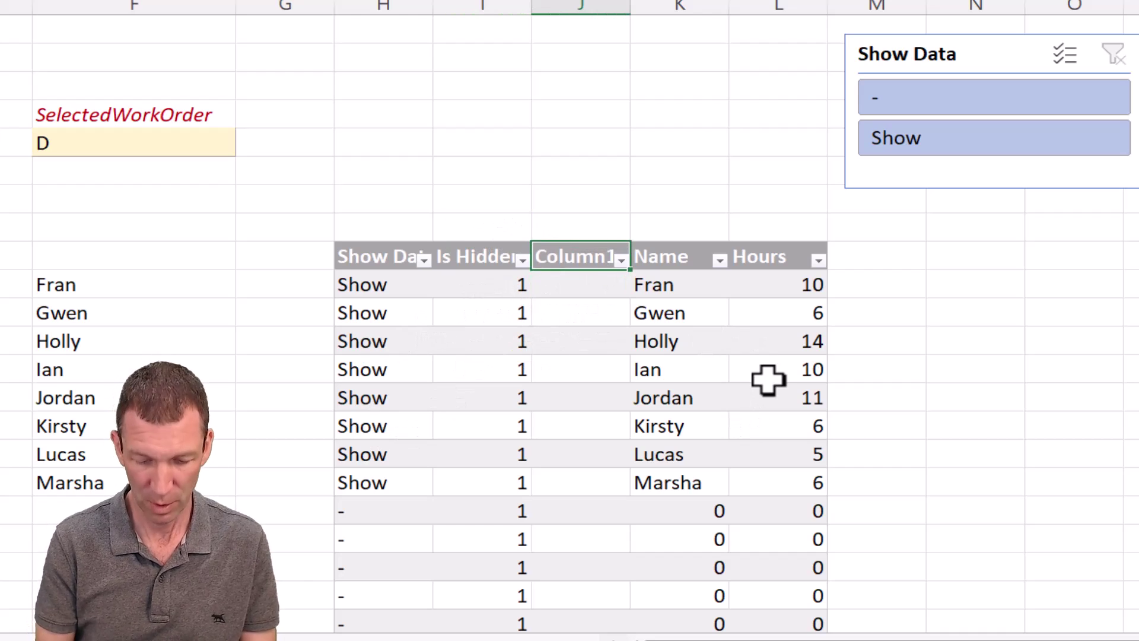
text(Alert)
key(Return)
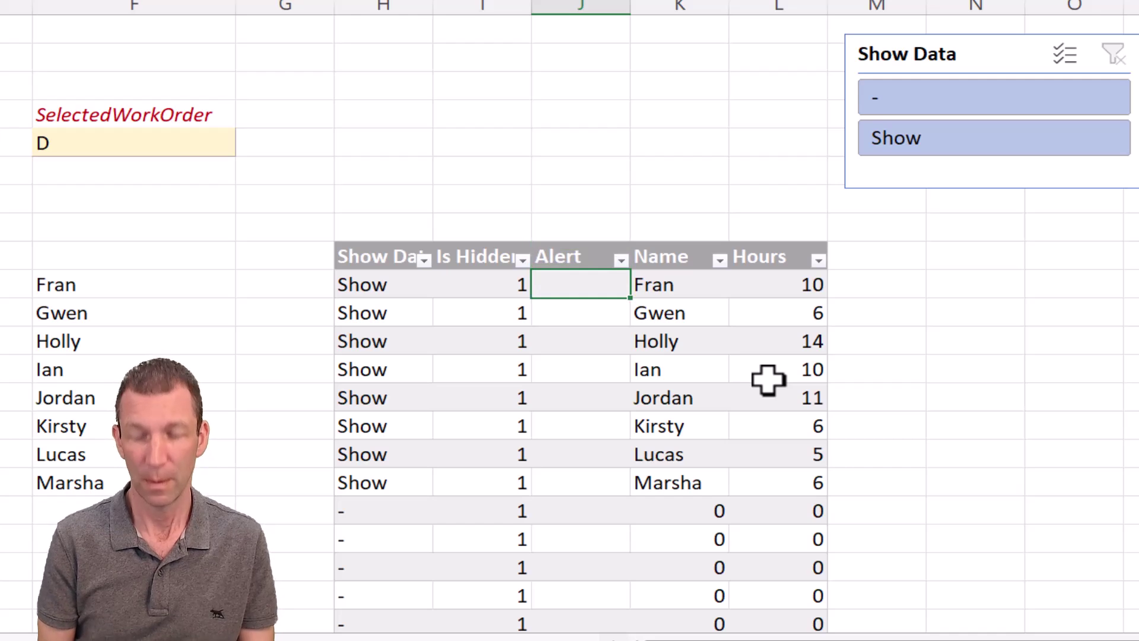
text(=if()
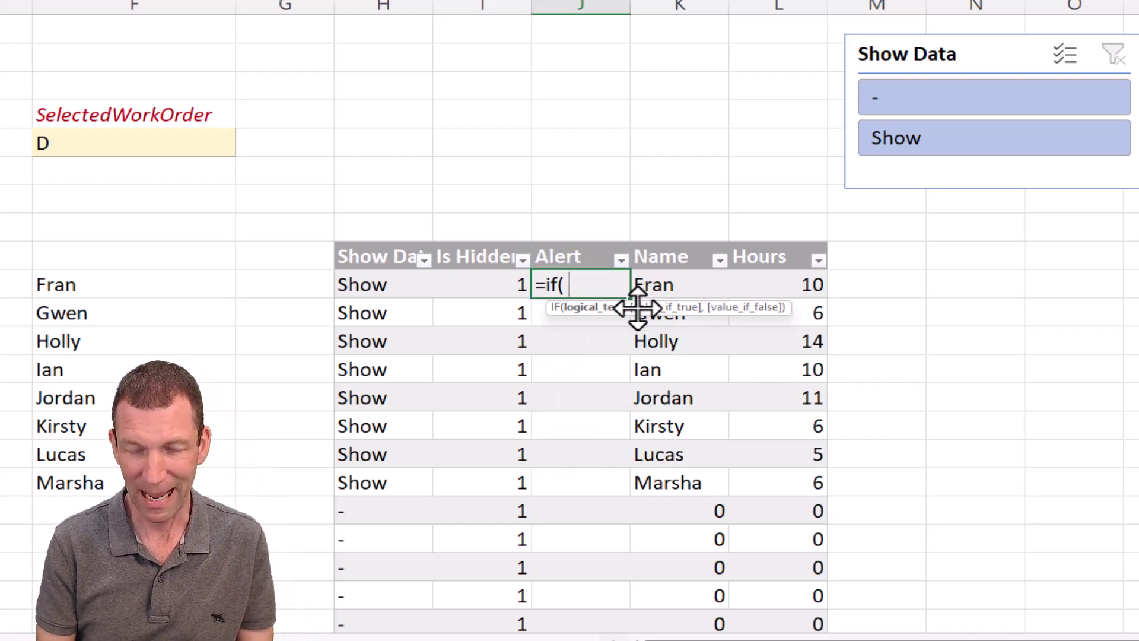
text(  and()
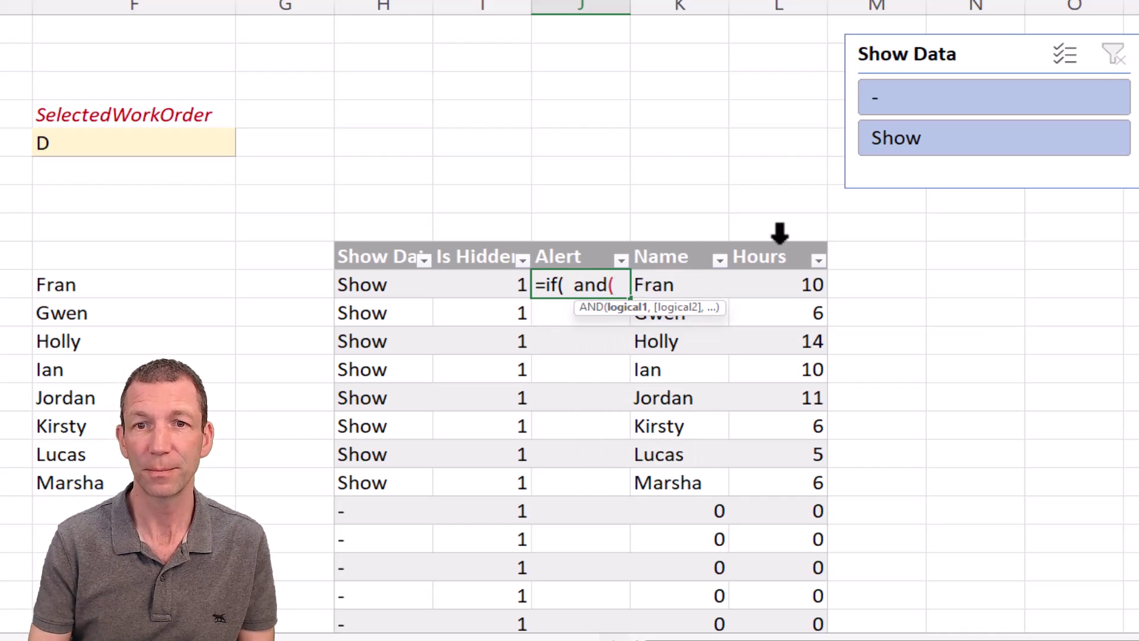
click(683, 284)
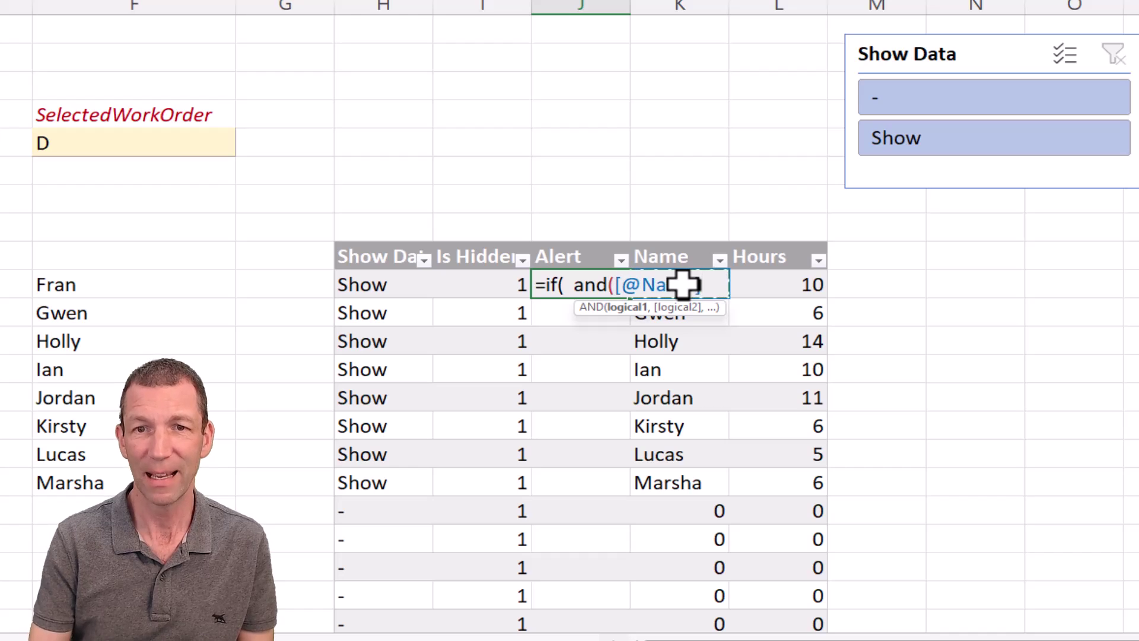
text(<>0)
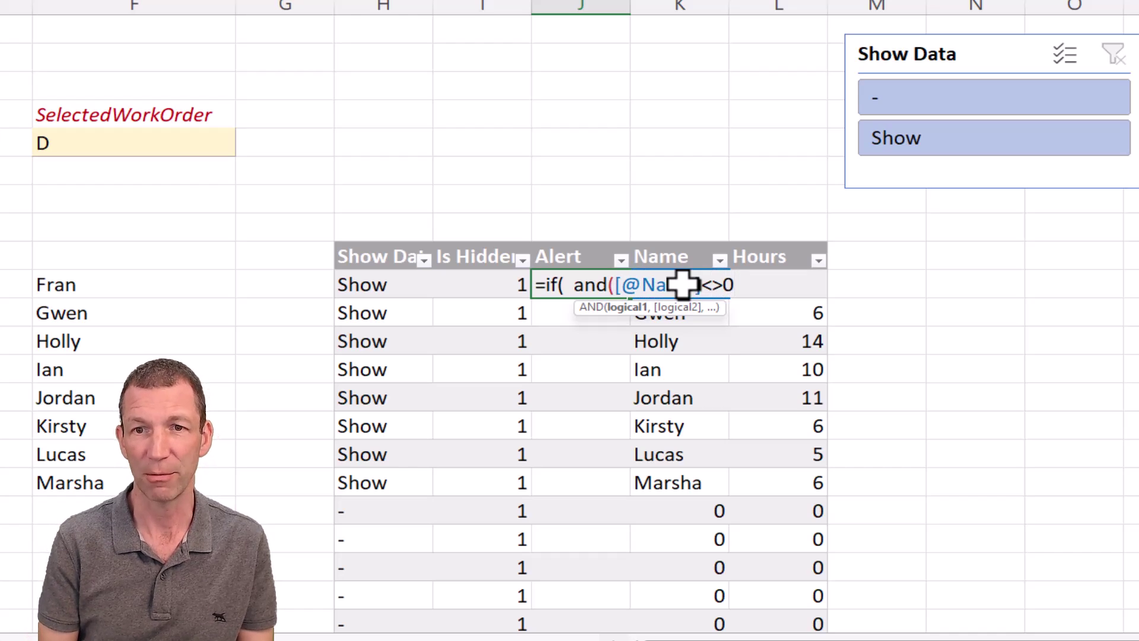
text(,)
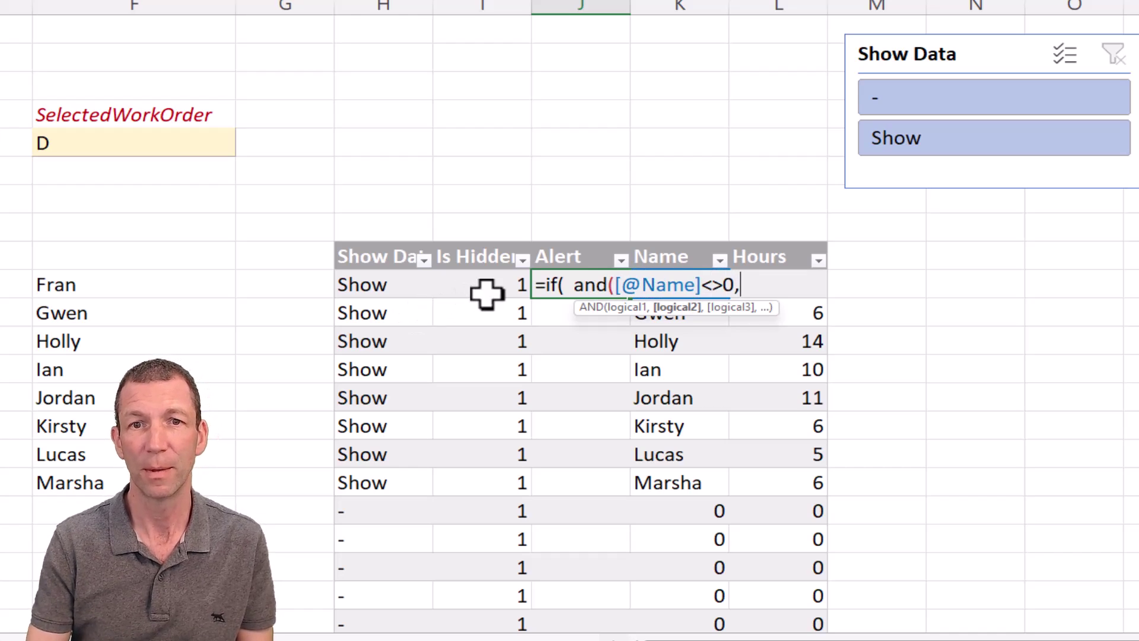
click(487, 291)
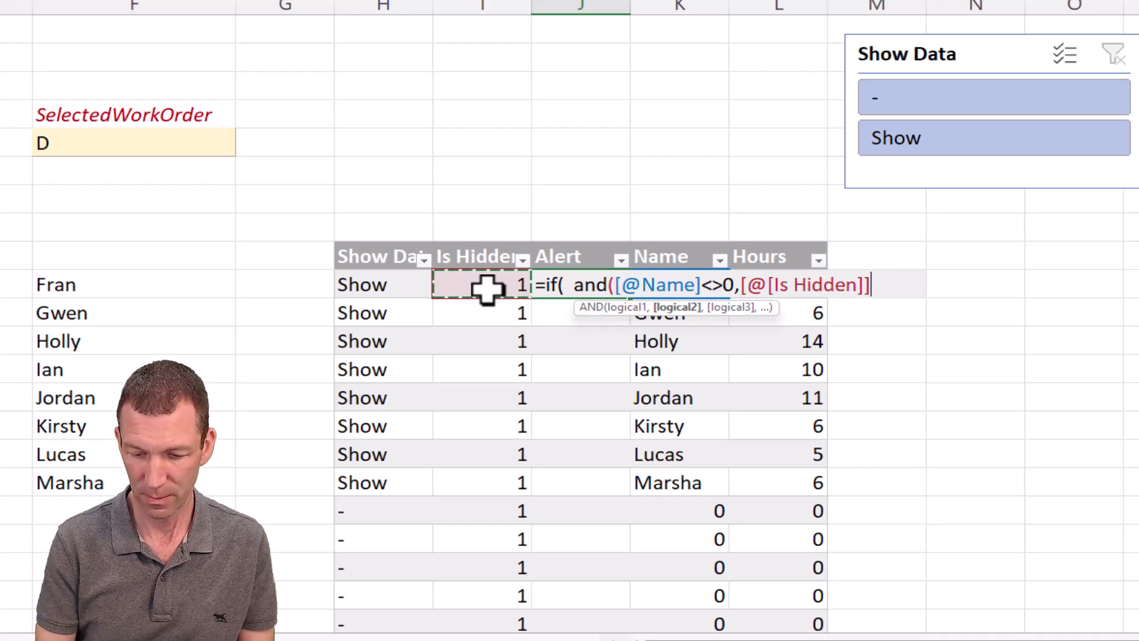
text(=)
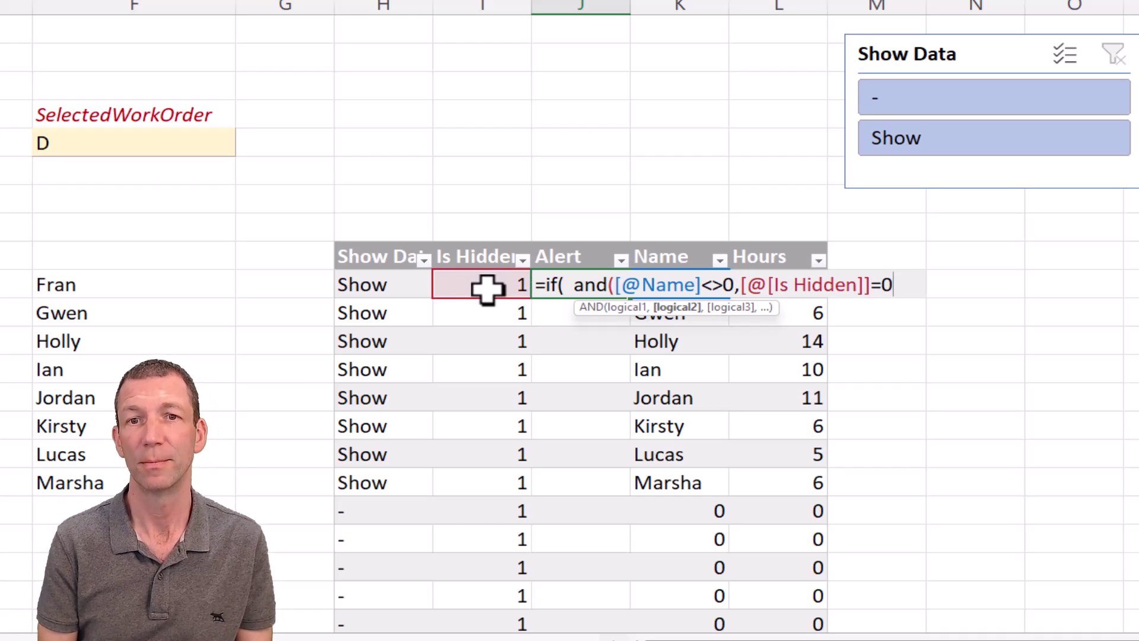
text(0))
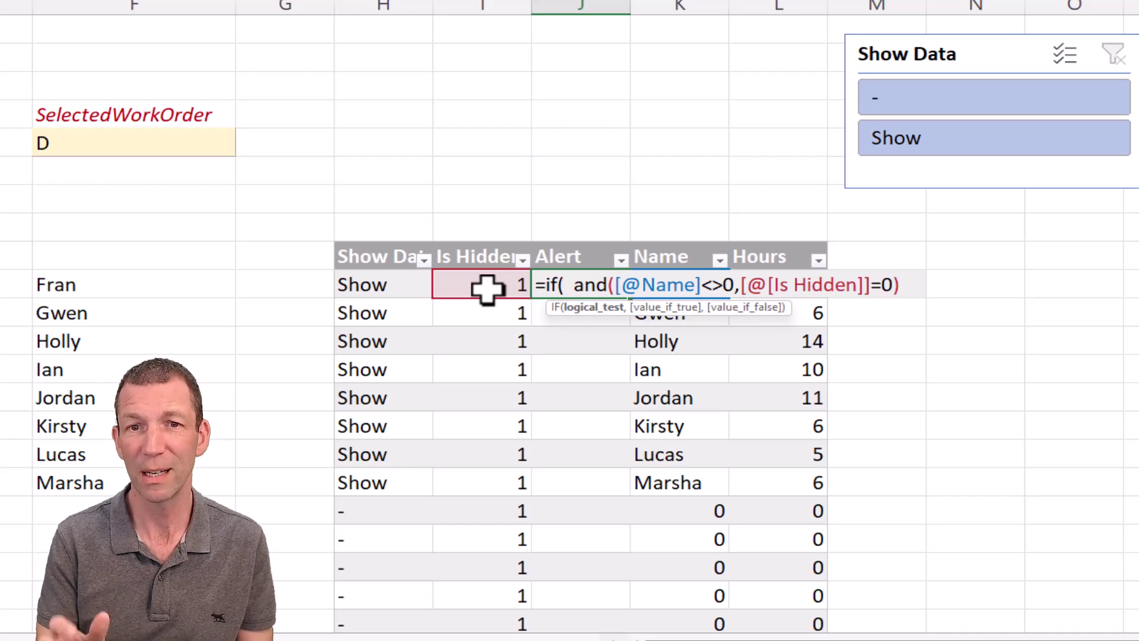
text(,"H)
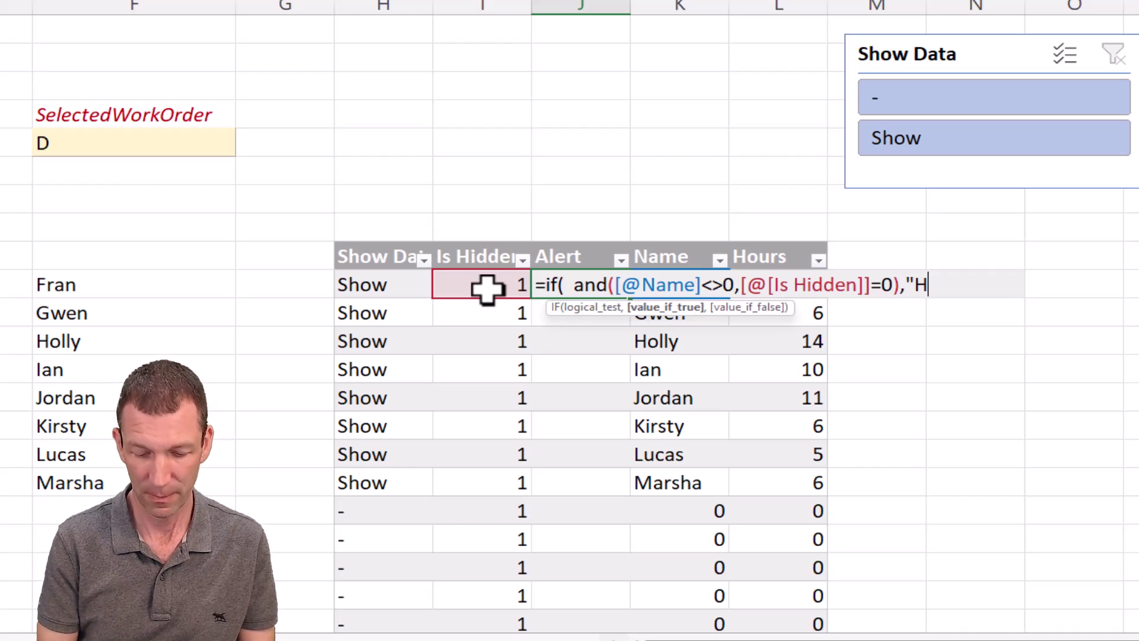
text(idden Data)
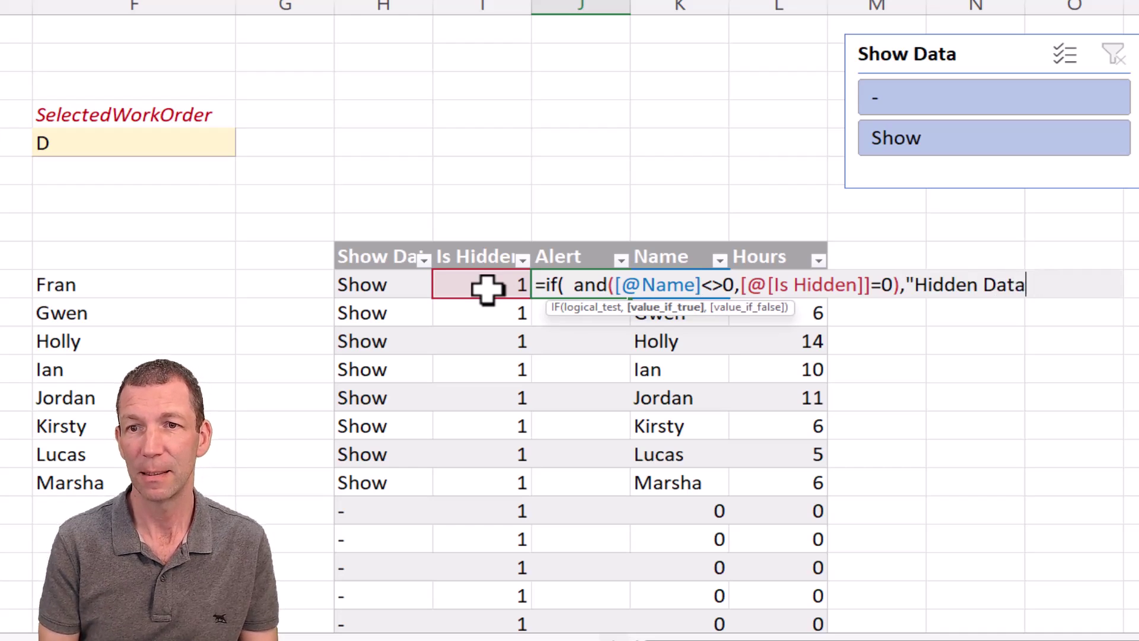
text(","-"))
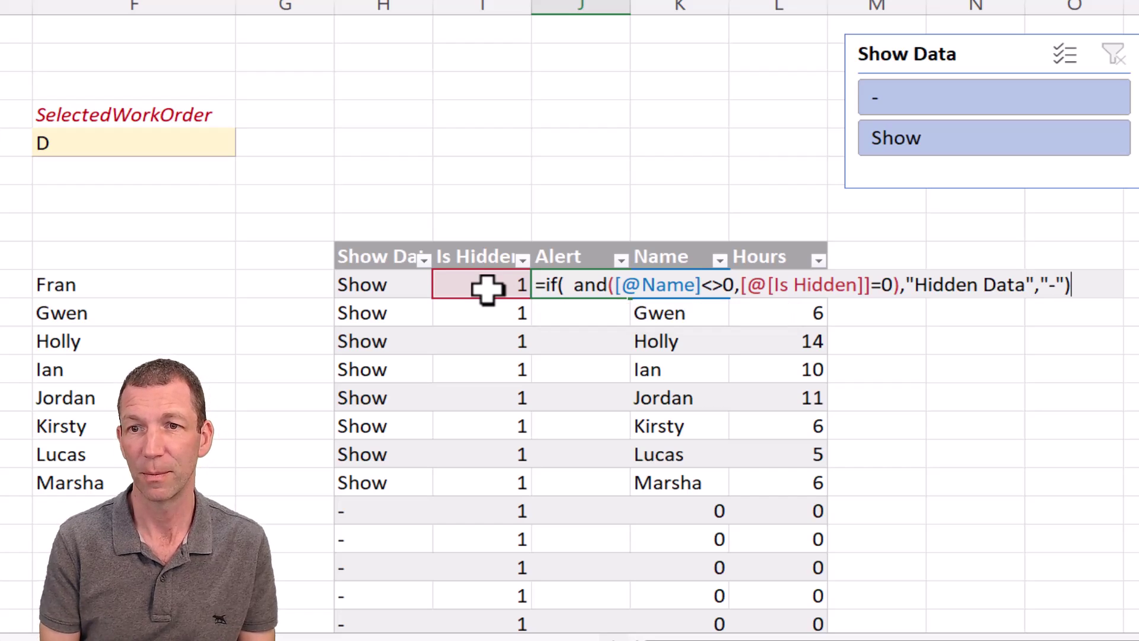
key(Return)
key(Up)
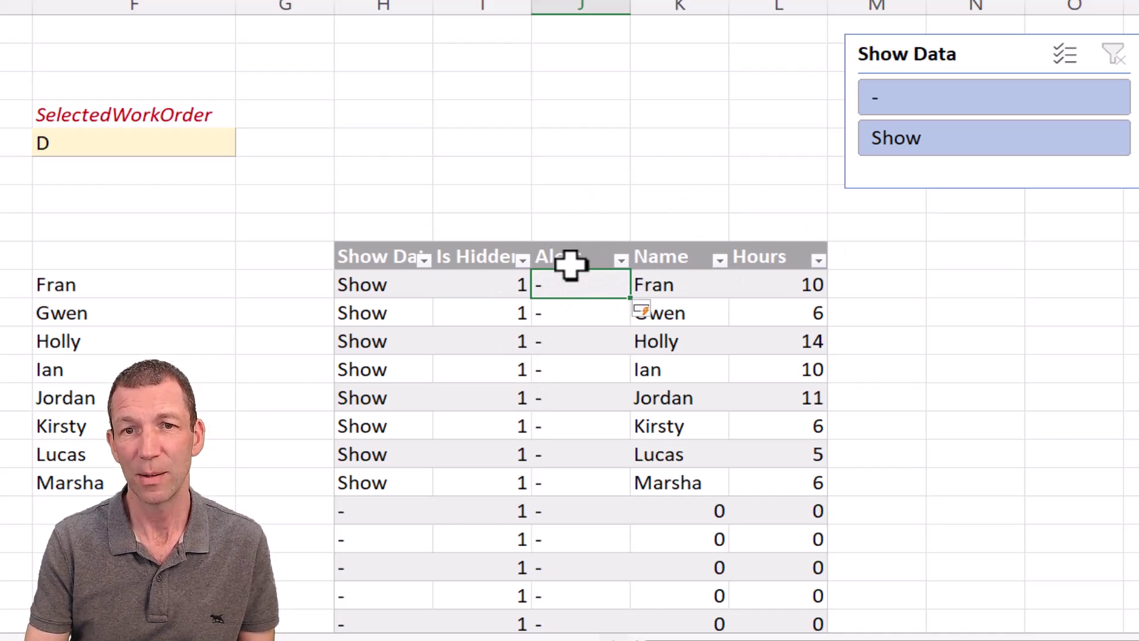
Copy the Hidden Data text out of the Alert formula into a label cell at J7.
double_click(569, 276)
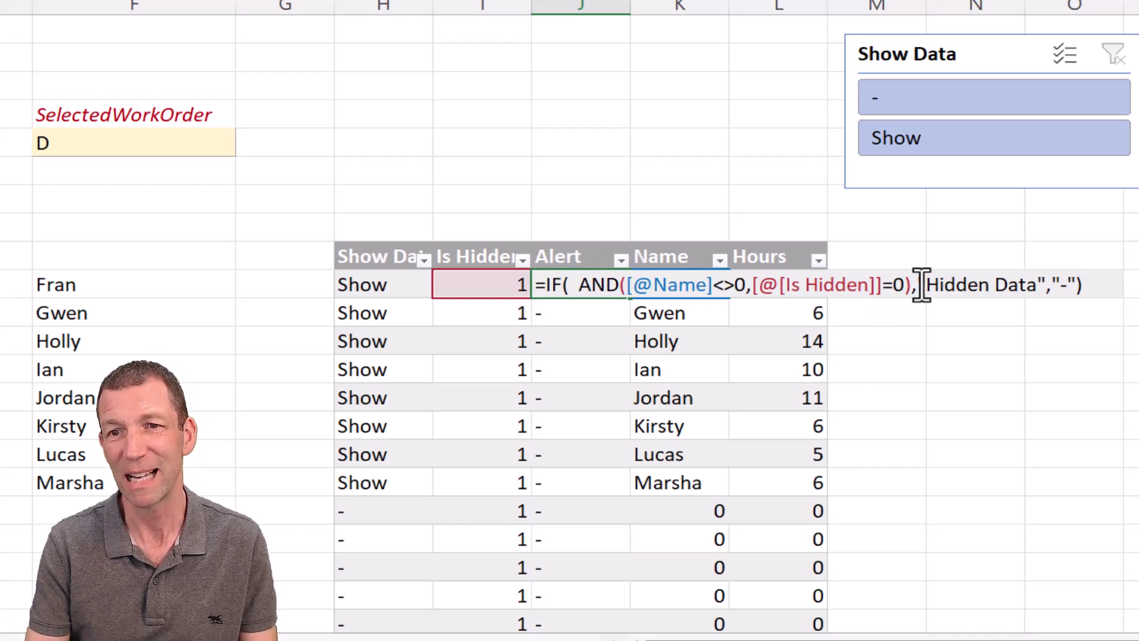
drag(917, 284, 1046, 285)
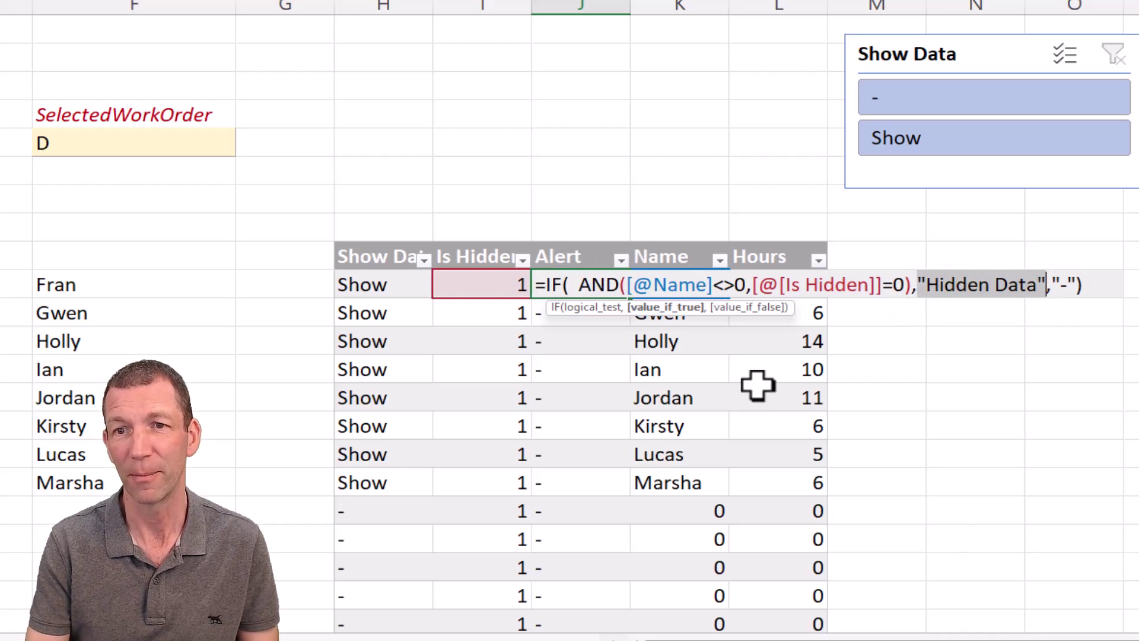
key(Escape)
double_click(510, 175)
key(ctrl+v)
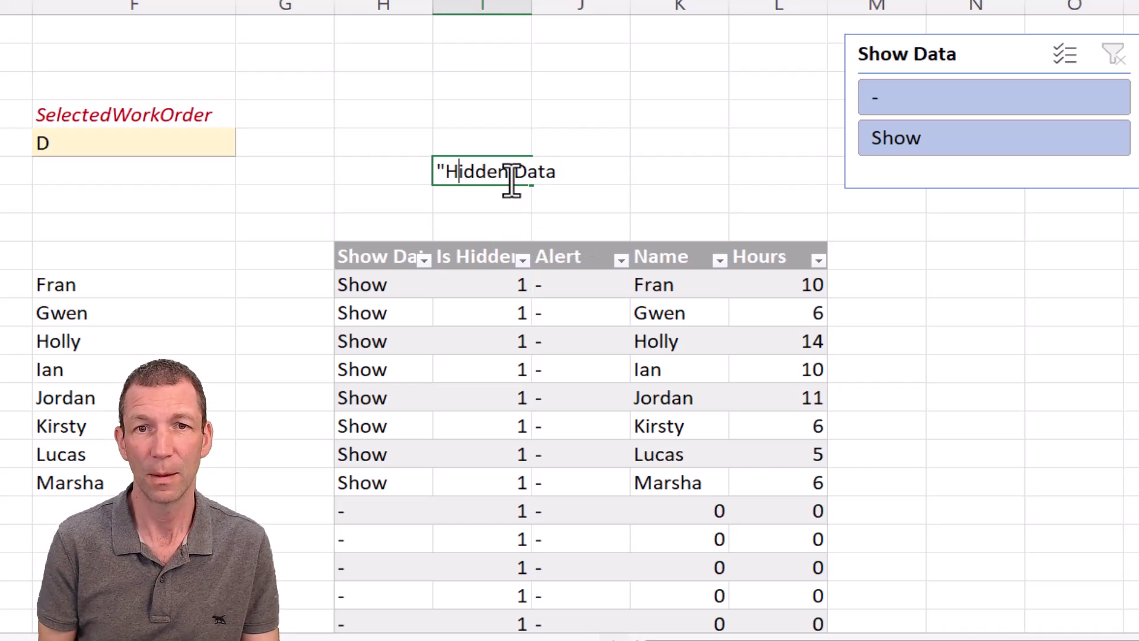
key(BackSpace)
key(ctrl+Return)
key(ctrl+x)
key(Right)
key(ctrl+v)
key(Down)
key(Down)
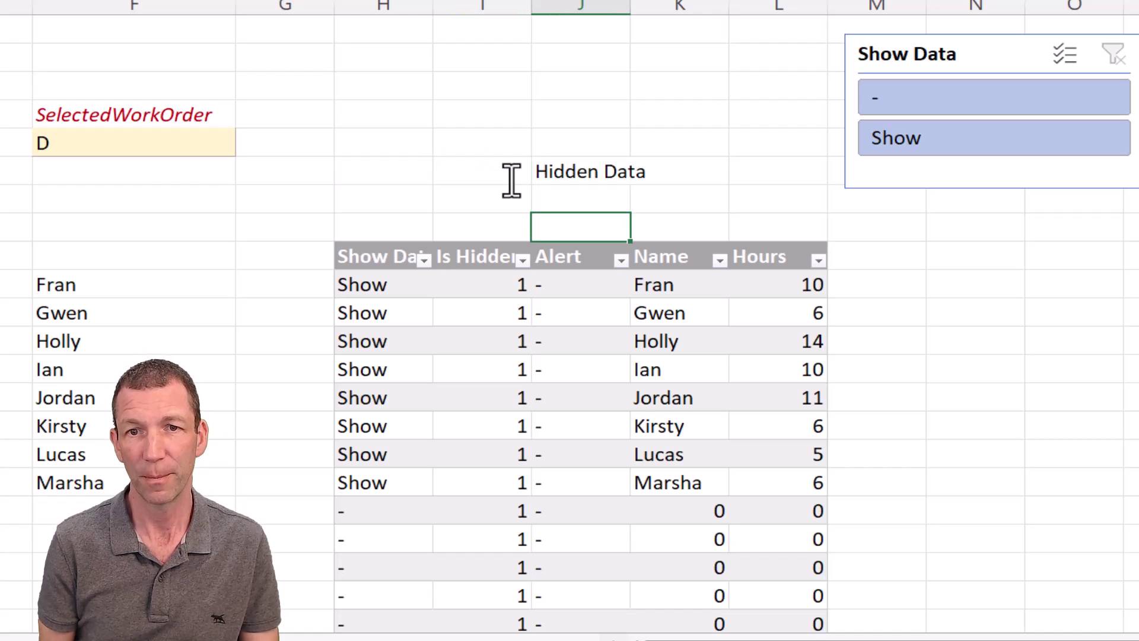
Inspect the Hidden Data string in Fran's Alert formula, leaving it unchanged.
click(589, 285)
key(F2)
drag(927, 285, 1045, 288)
scroll(1045, 288, down, 3)
key(Escape)
key(Up)
key(Up)
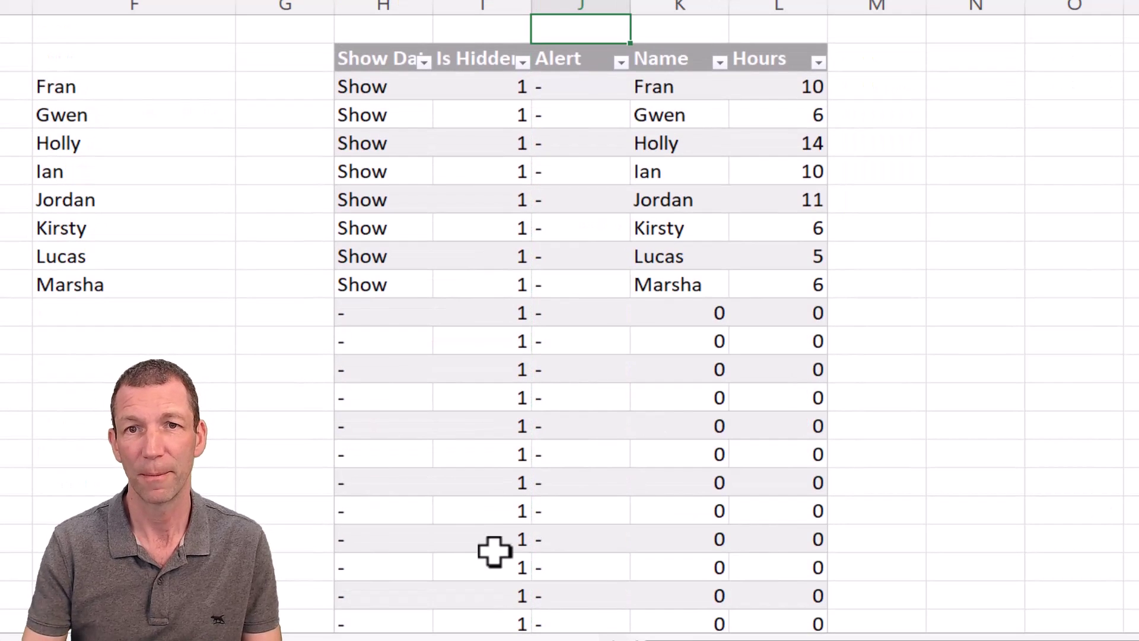
scroll(564, 338, up, 3)
Replace the Hidden Data string in the Alert formula with the absolute reference $J$7.
click(580, 285)
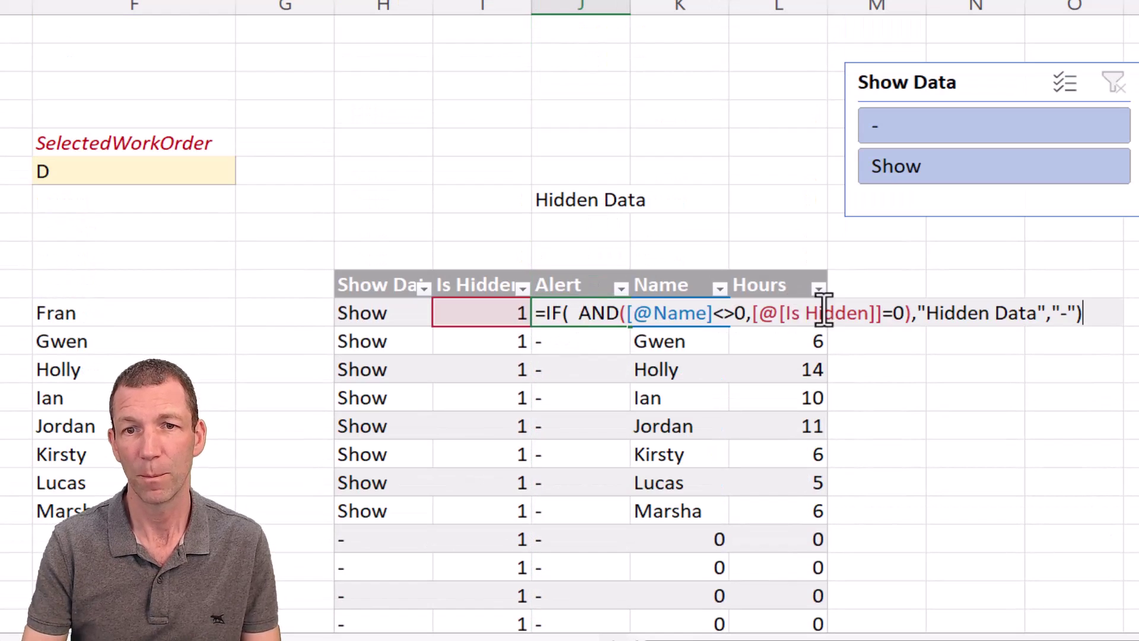
click(948, 314)
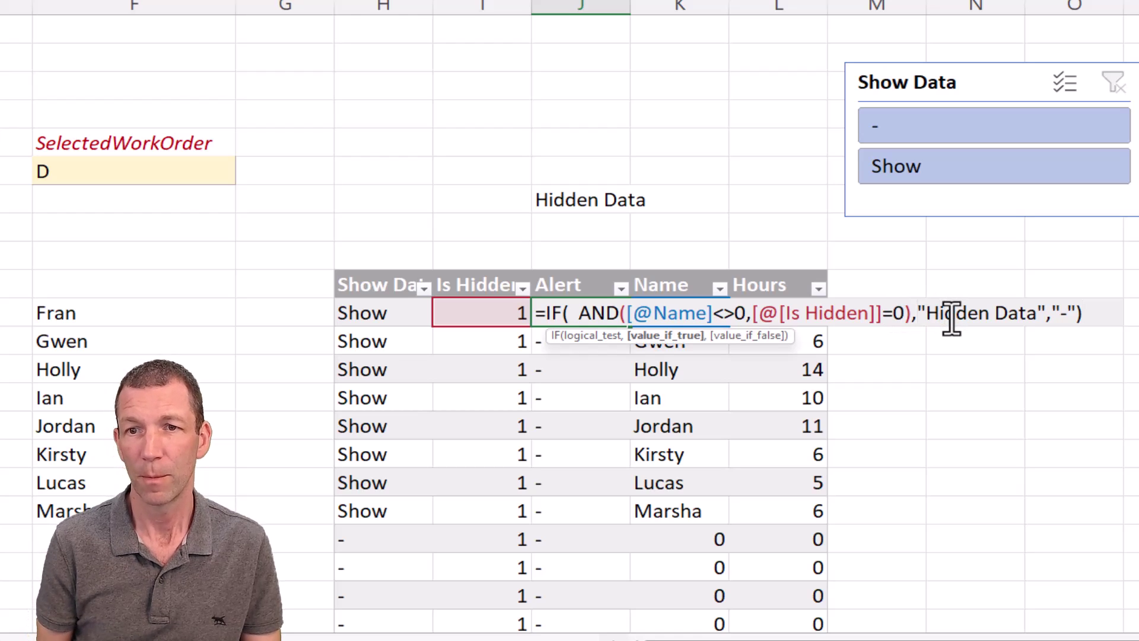
key(shift+Right)
key(shift+Right)
key(shift+Right)
key(shift+Right)
key(shift+Right)
key(shift+Right)
key(shift+Right)
key(shift+Right)
key(shift+Right)
key(shift+Right)
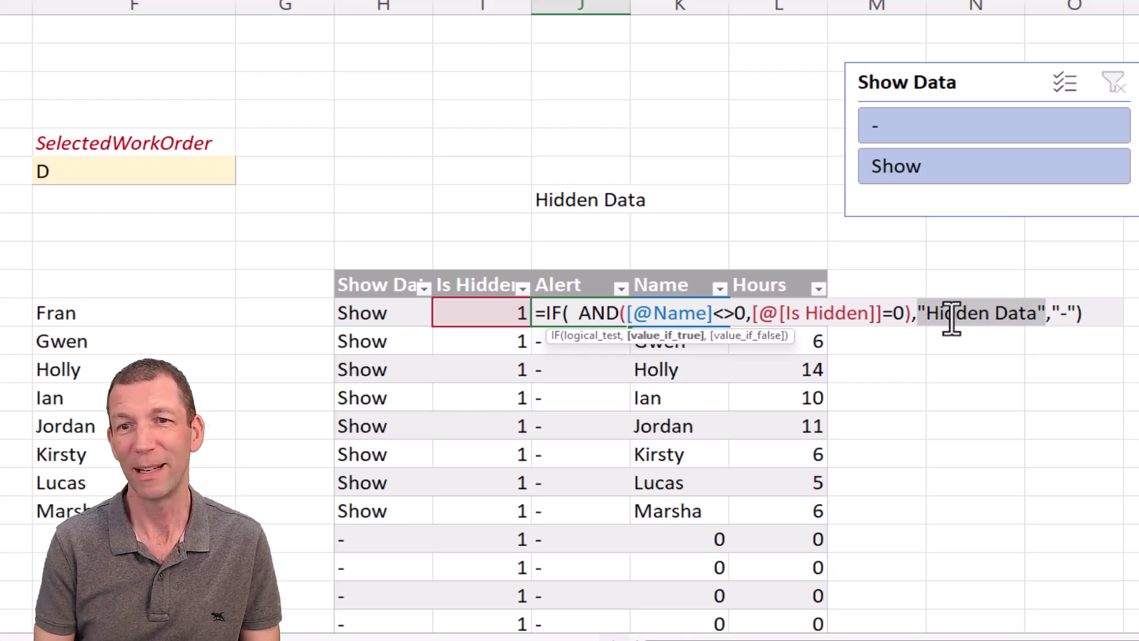
key(Delete)
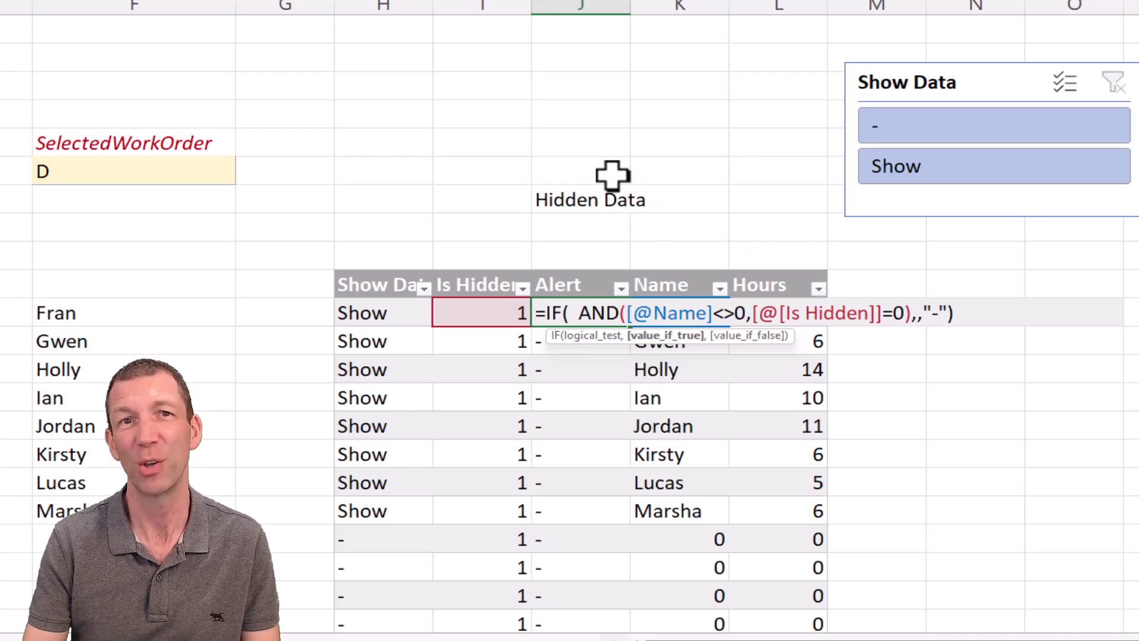
click(581, 196)
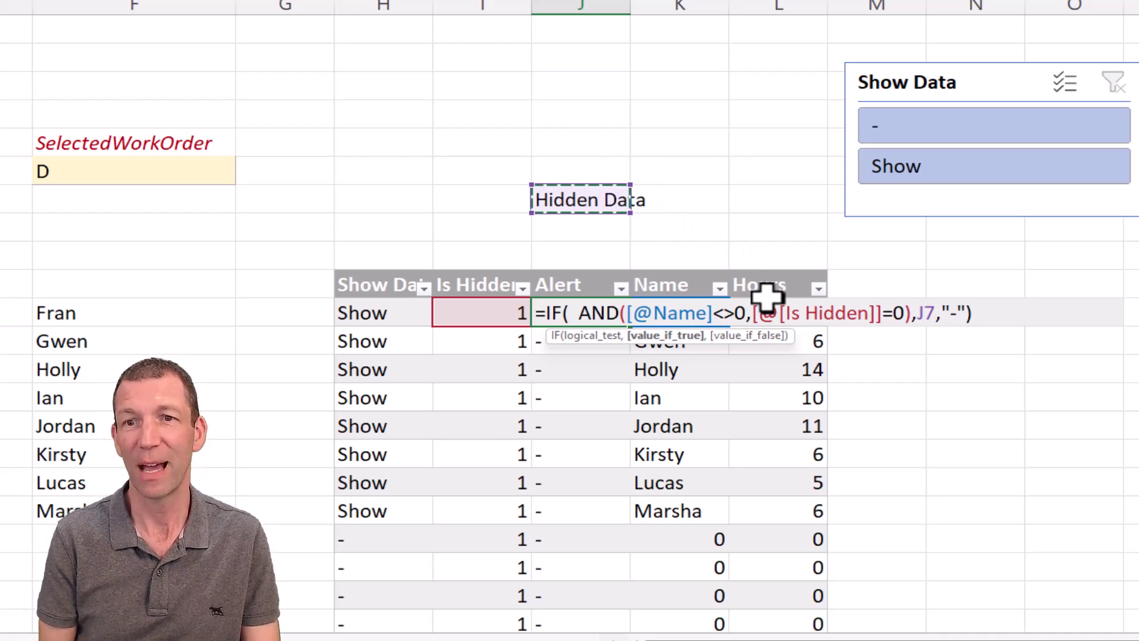
key(F4)
key(ctrl+Return)
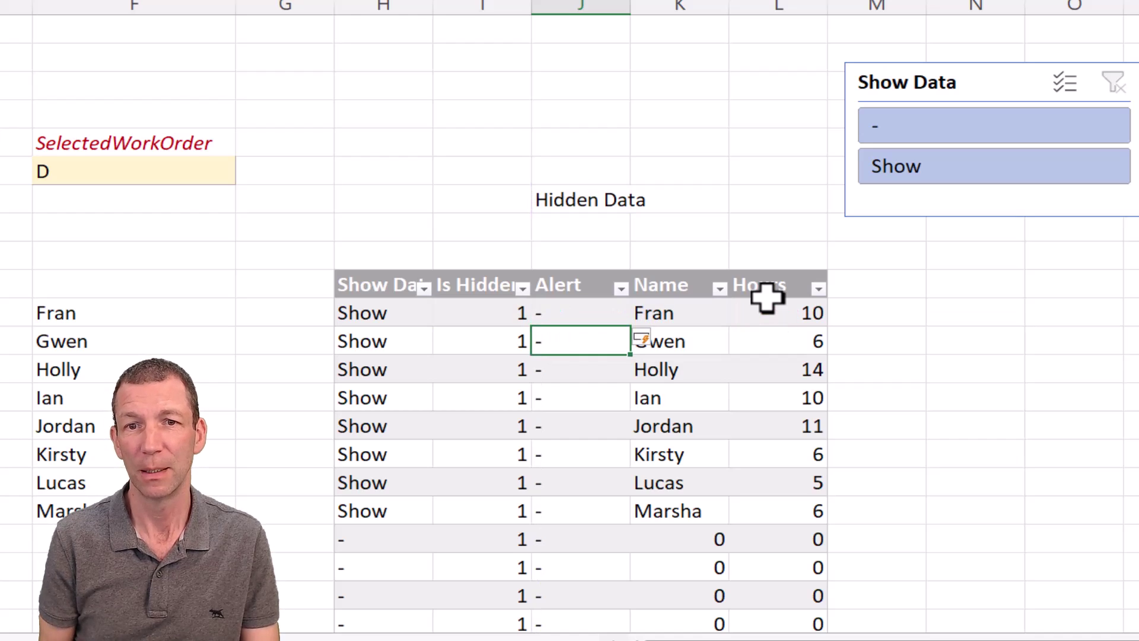
key(Up)
key(Up)
key(Up)
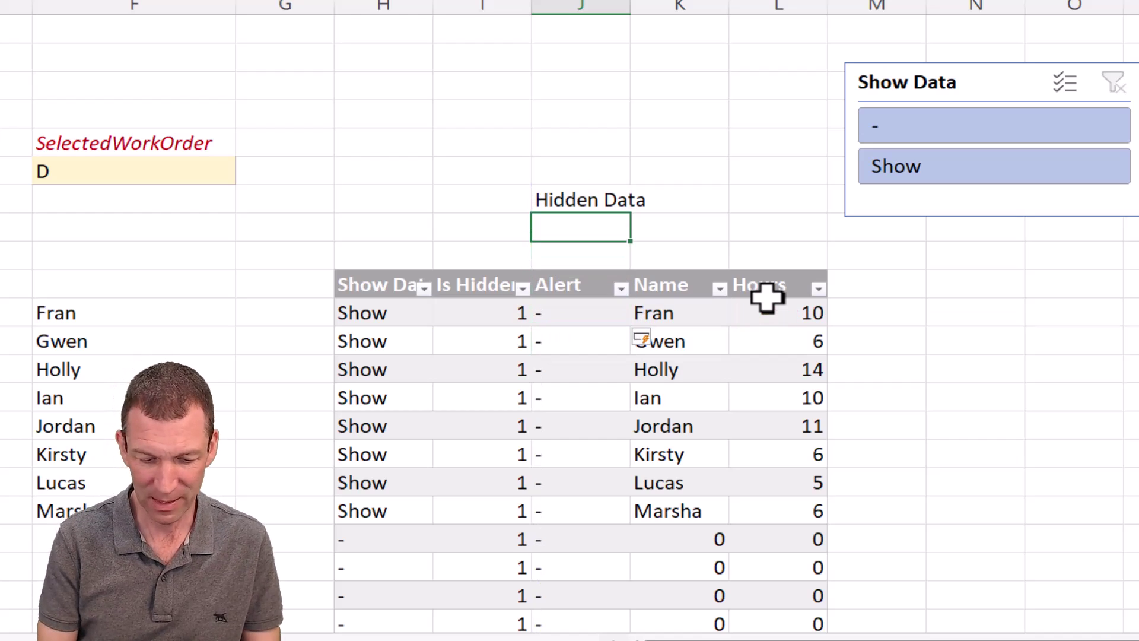
Enter =COUNTIF(Table3[Alert],J7) in J8 and apply the Format not 0 macro to it.
text(=coung)
key(BackSpace)
text(t)
key(Down)
key(Down)
key(Down)
key(Tab)
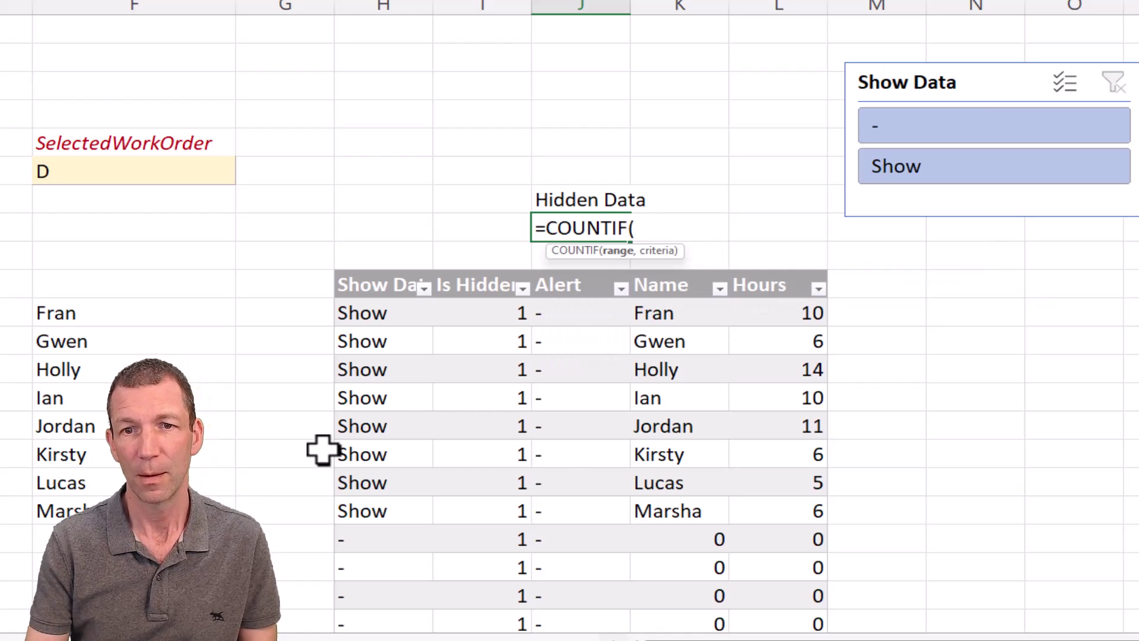
click(560, 460)
key(ctrl+space)
text(,)
click(589, 202)
key(ctrl+Return)
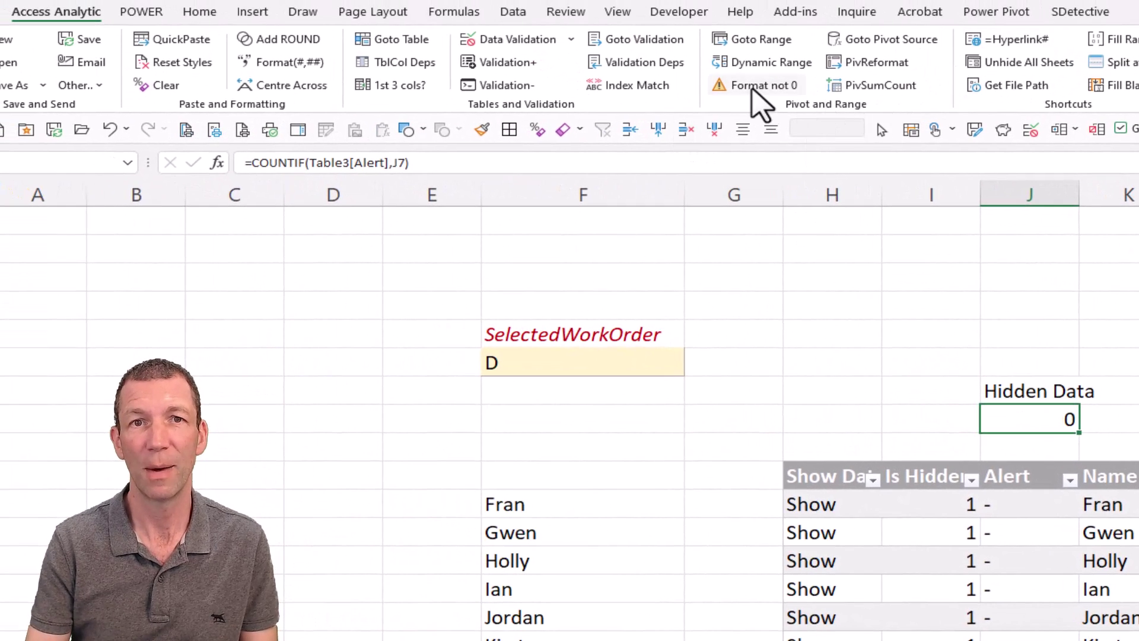
click(749, 84)
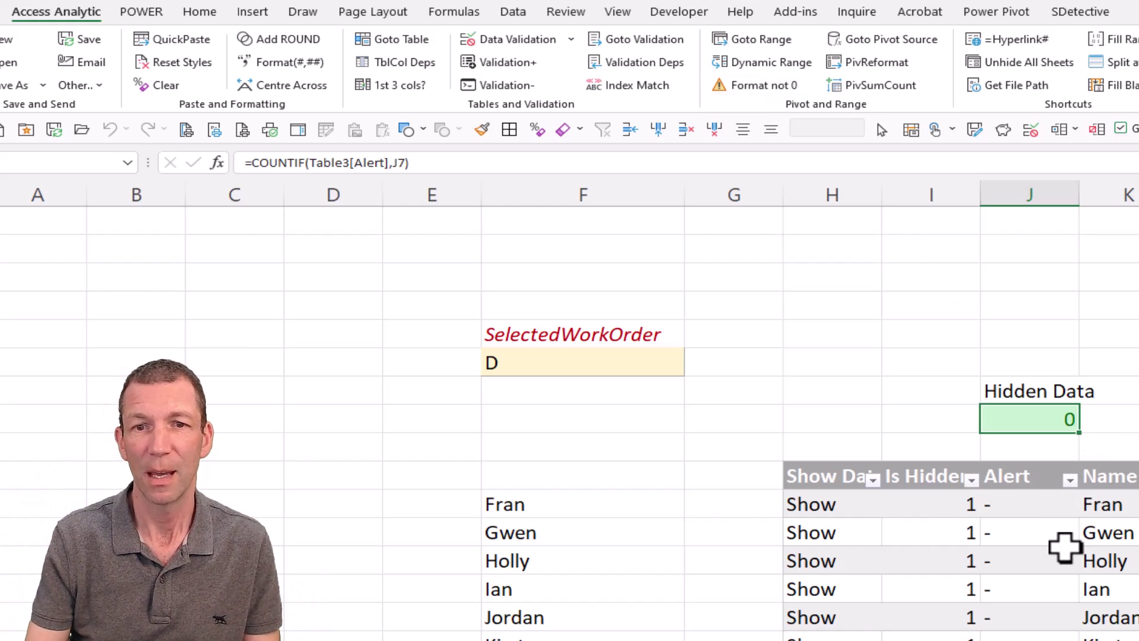
Switch the work order to A from the validation dropdown.
click(557, 361)
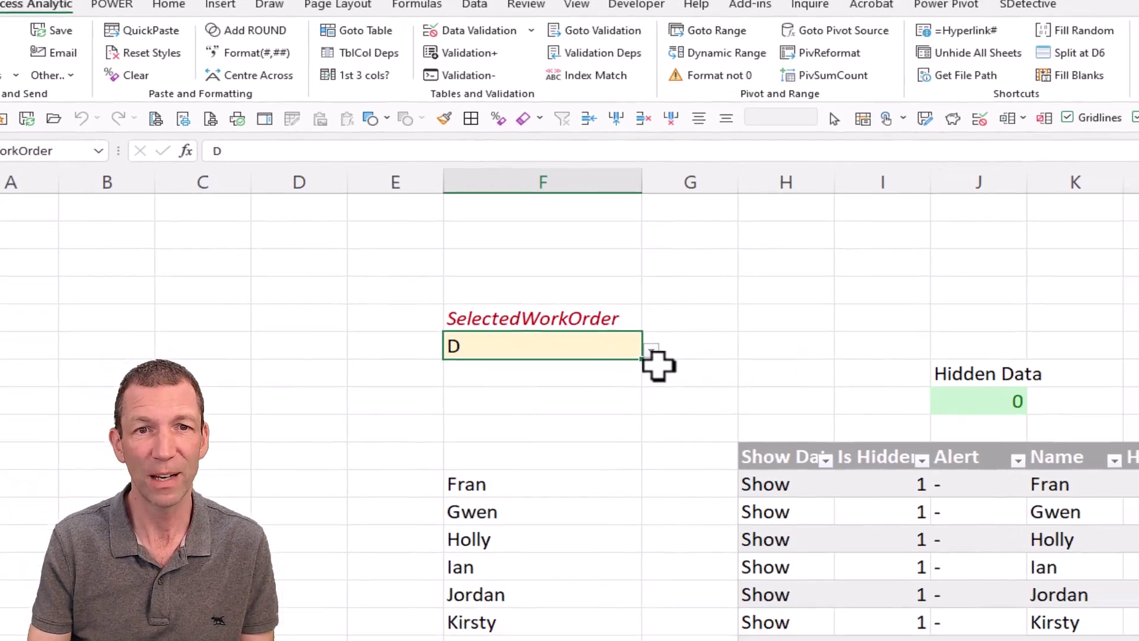
click(693, 368)
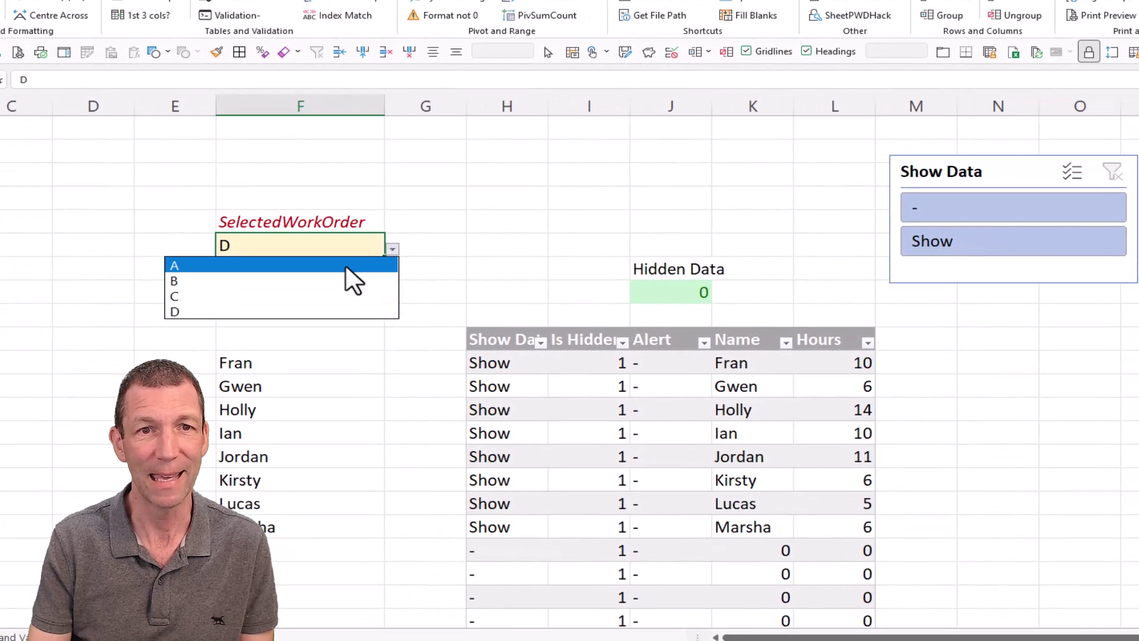
click(346, 267)
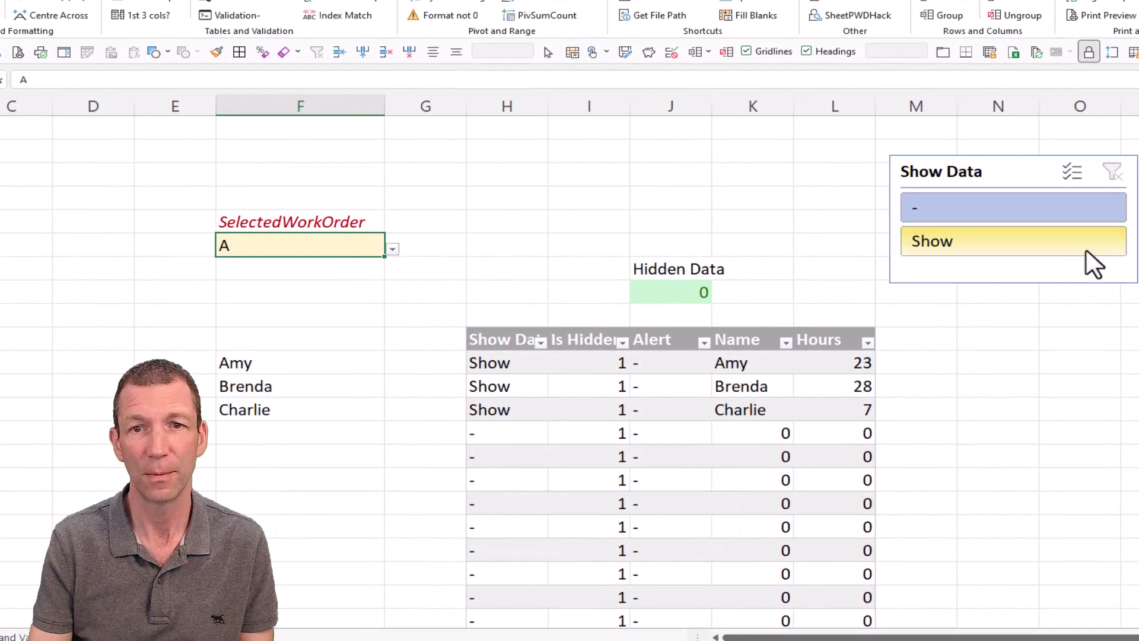
Select work order D and reapply the slicer's Show filter so Fran through Marsha appear.
click(1067, 261)
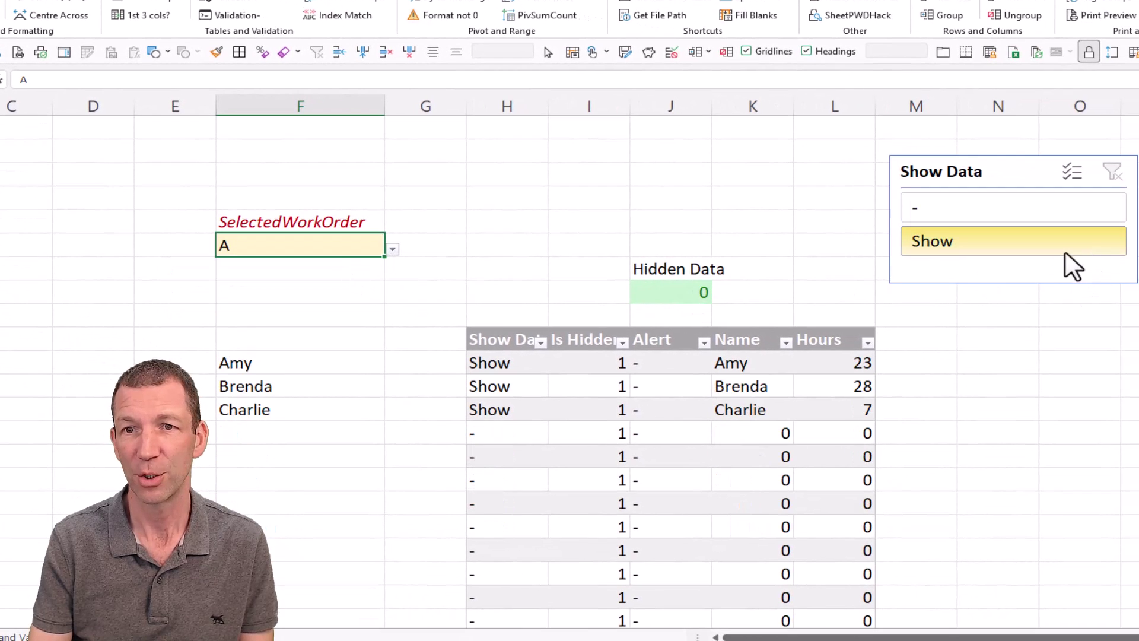
click(392, 249)
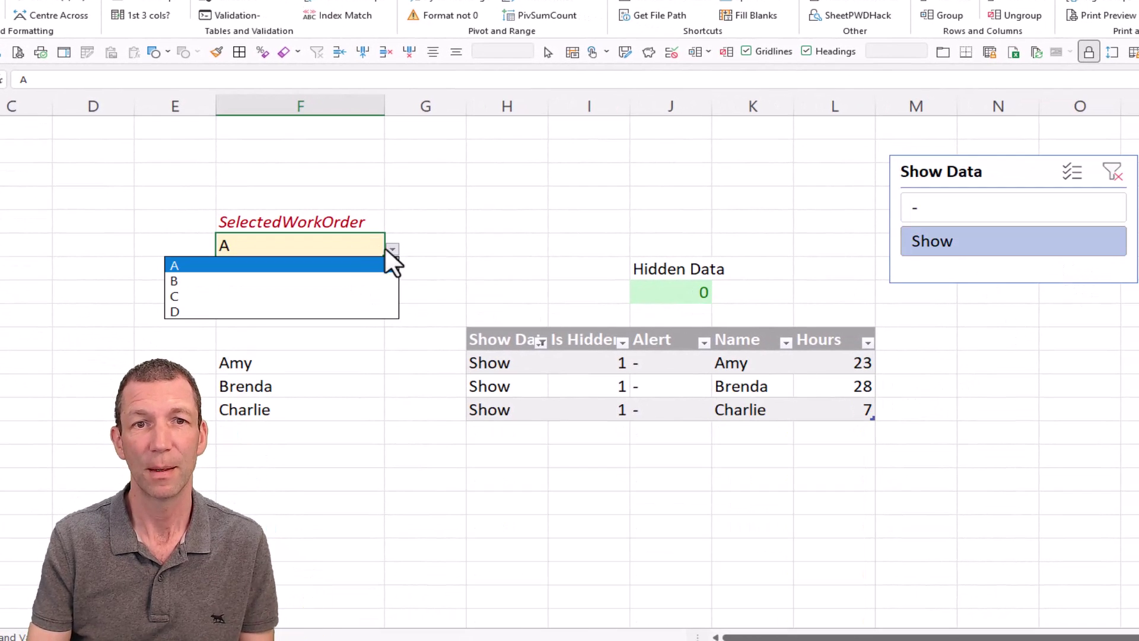
click(321, 310)
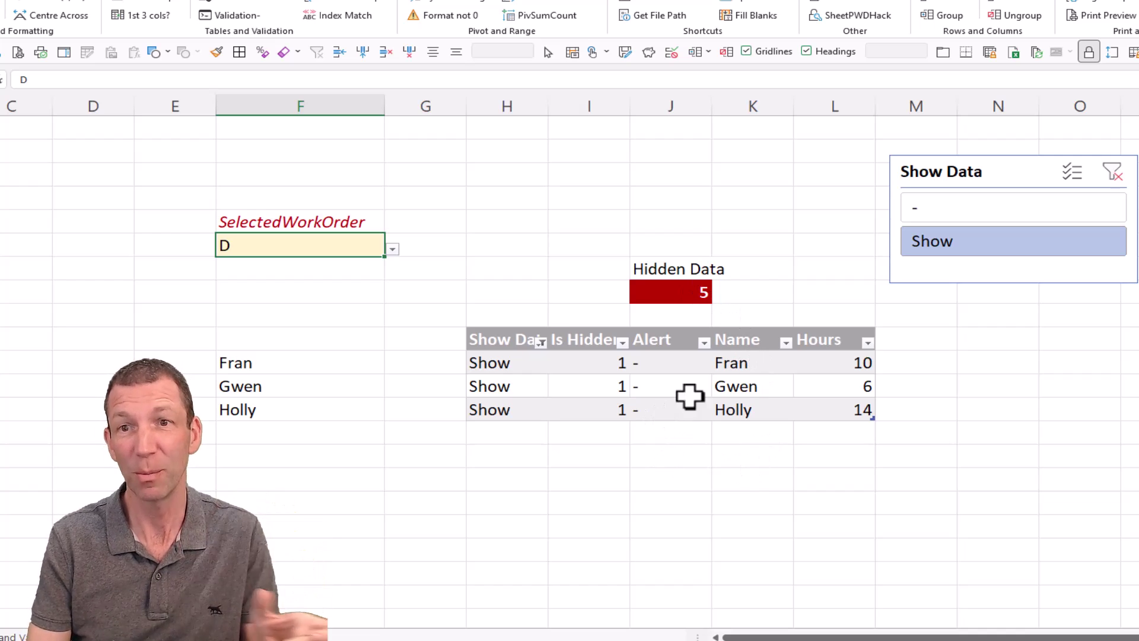
click(963, 250)
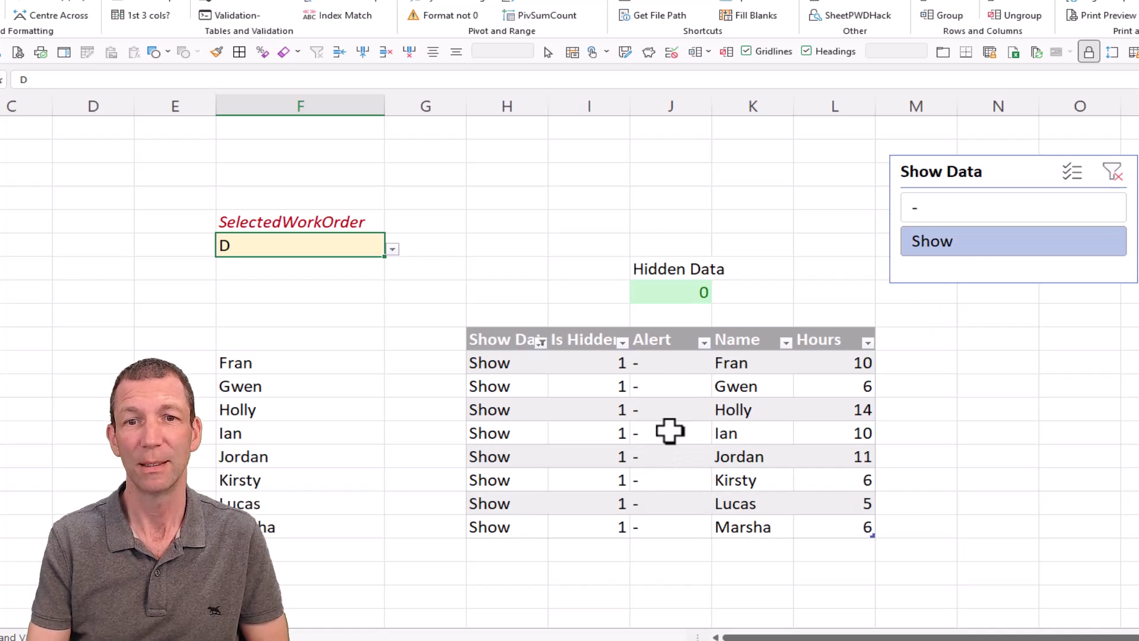
click(674, 296)
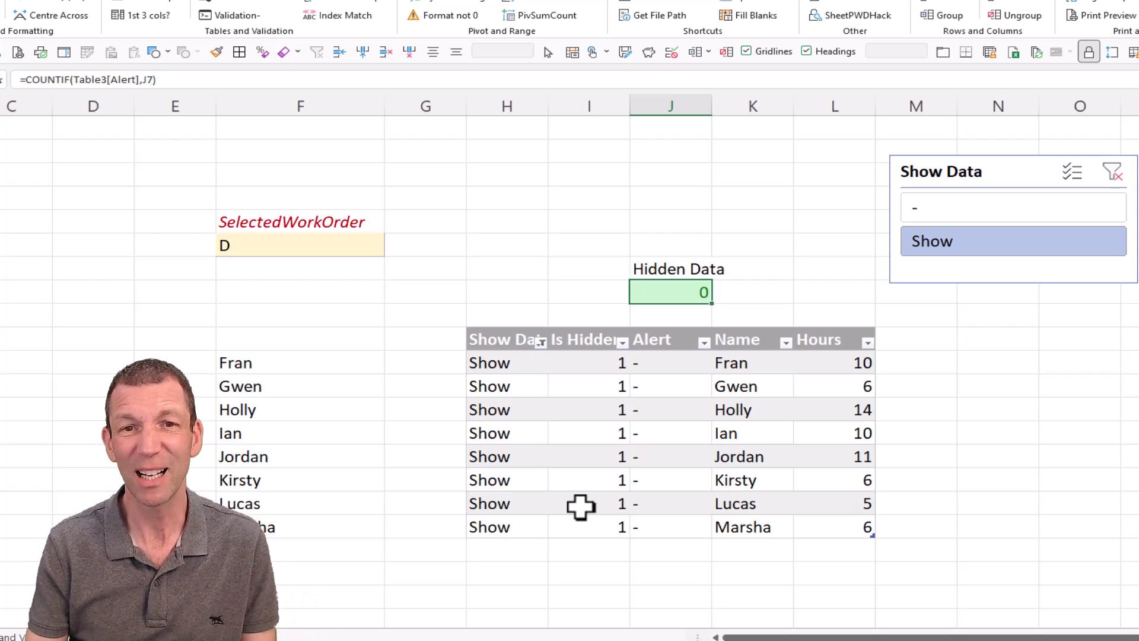
Move the Hidden Data label and count from J7:J8 to K7:K8.
click(525, 106)
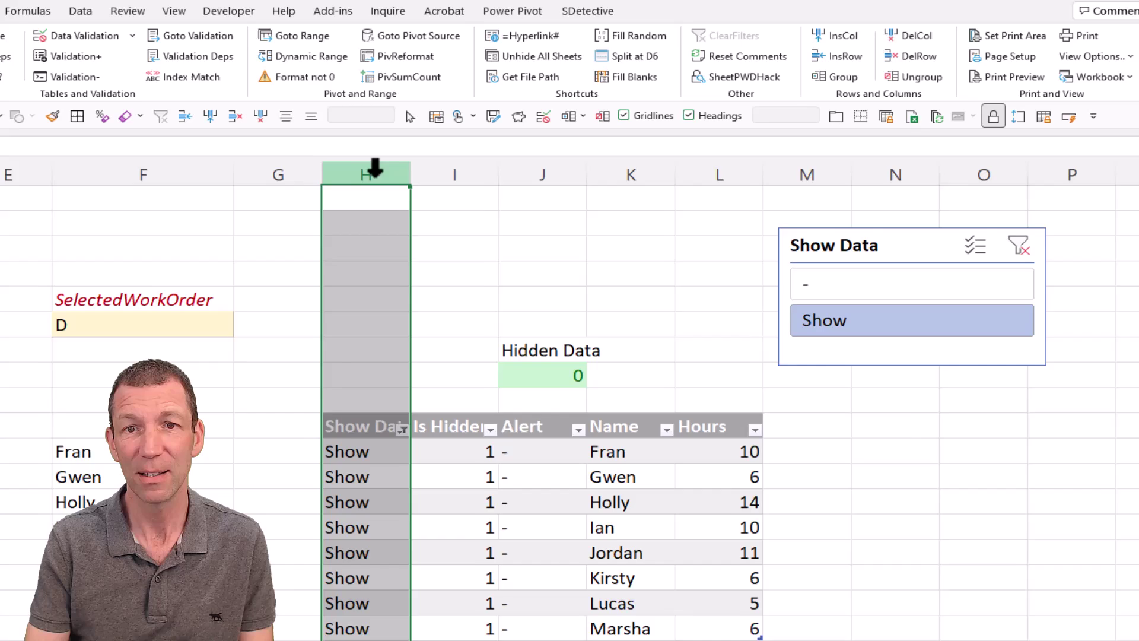
drag(374, 169, 432, 178)
click(556, 361)
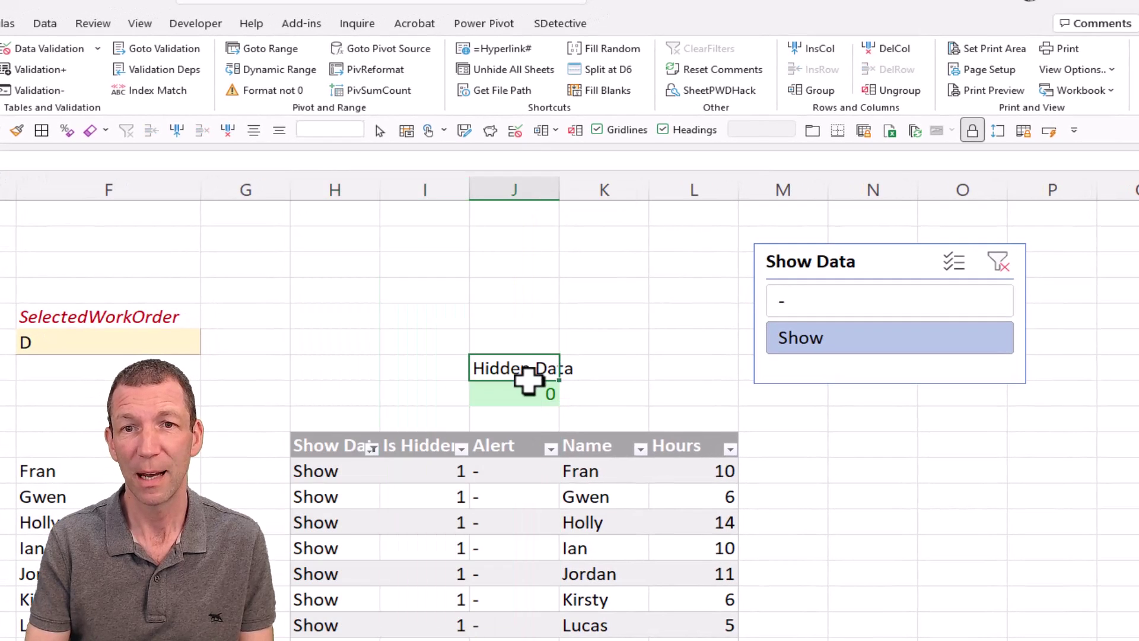
drag(528, 380, 599, 373)
Group helper columns H to J.
drag(515, 188, 339, 183)
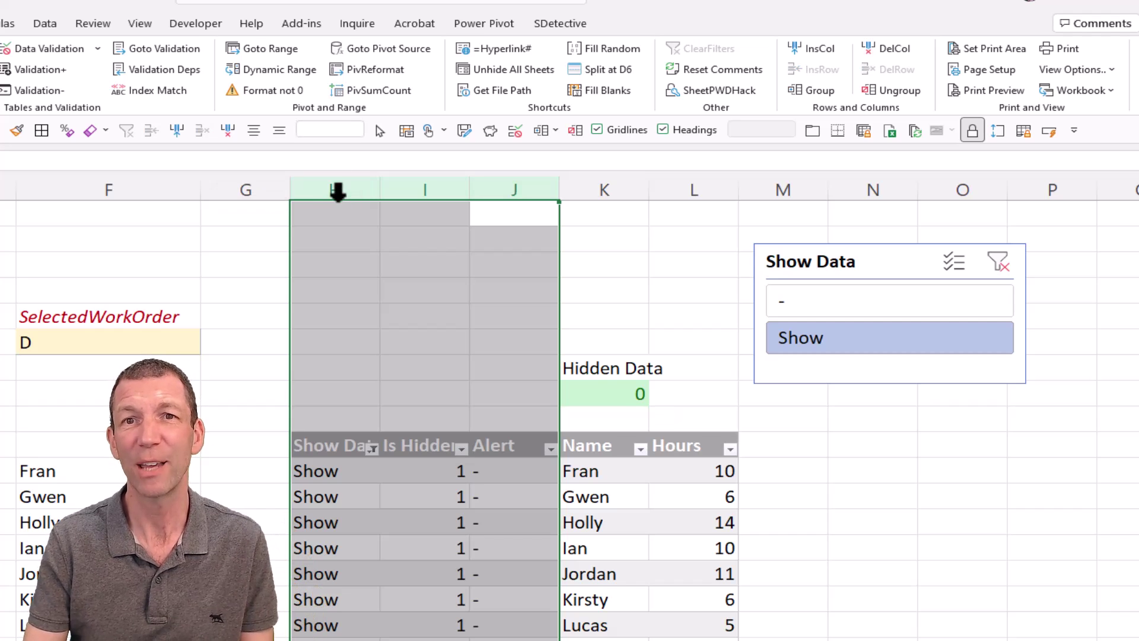
click(46, 23)
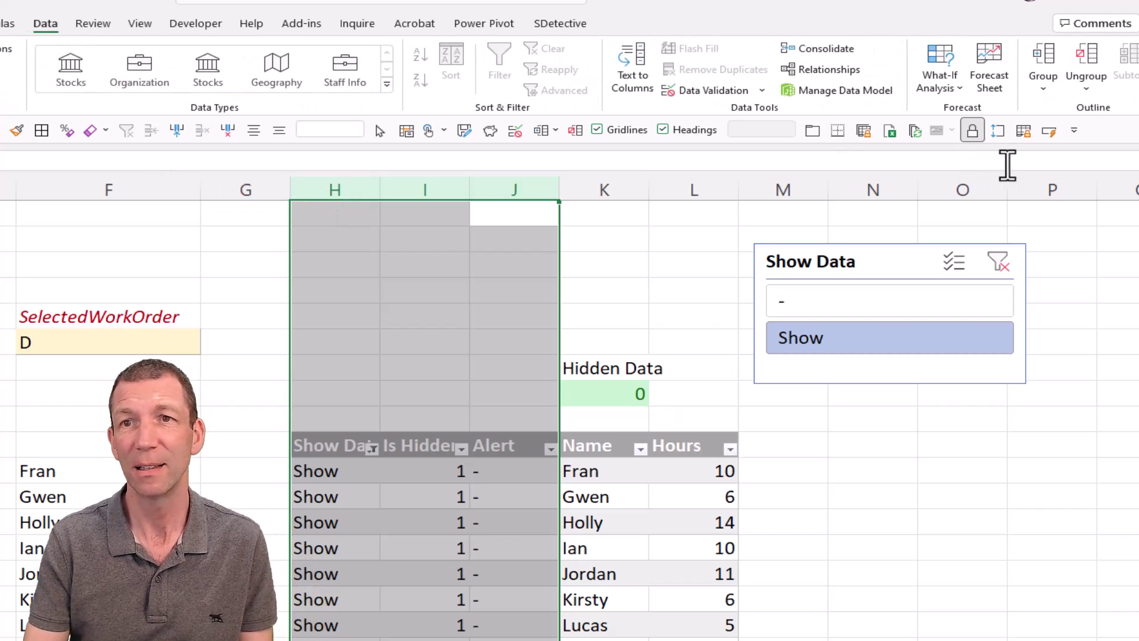
click(1044, 64)
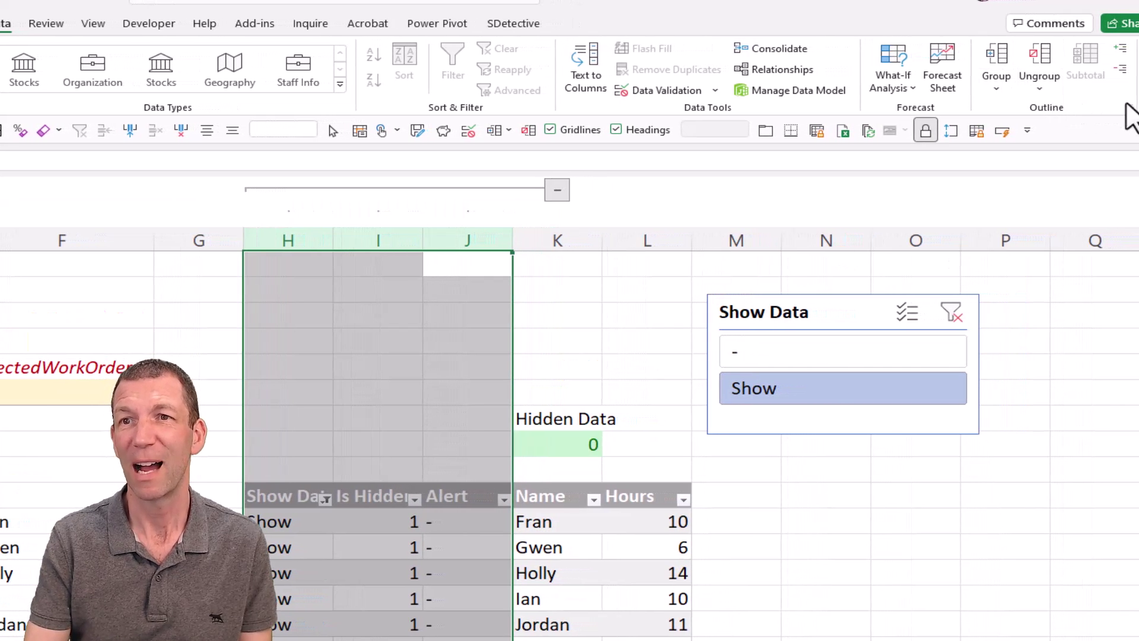
click(593, 342)
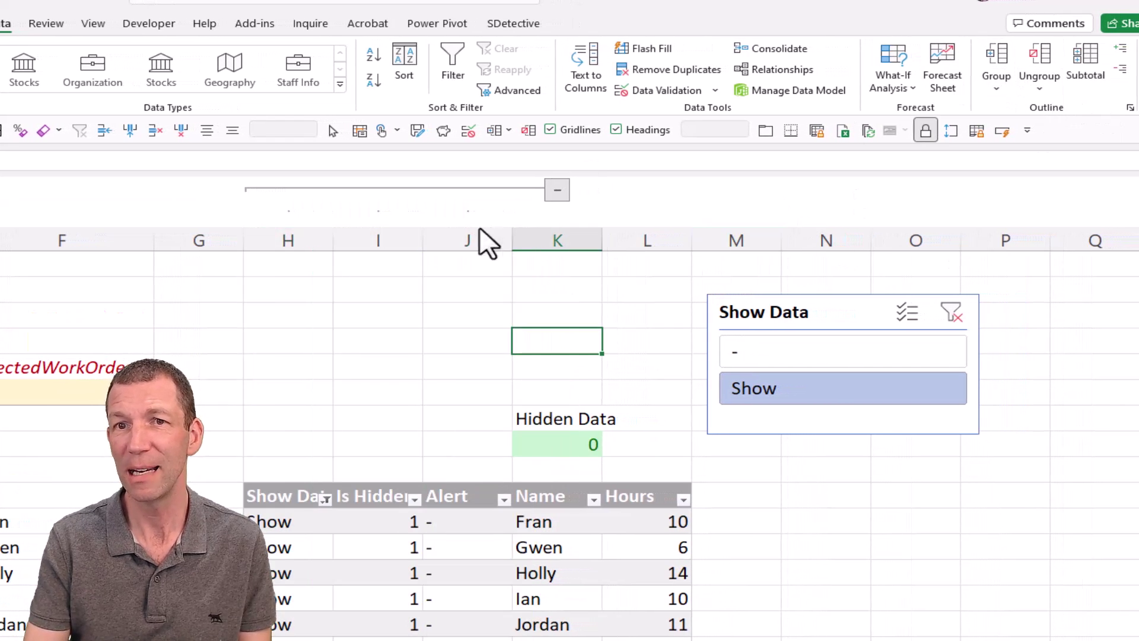
click(467, 264)
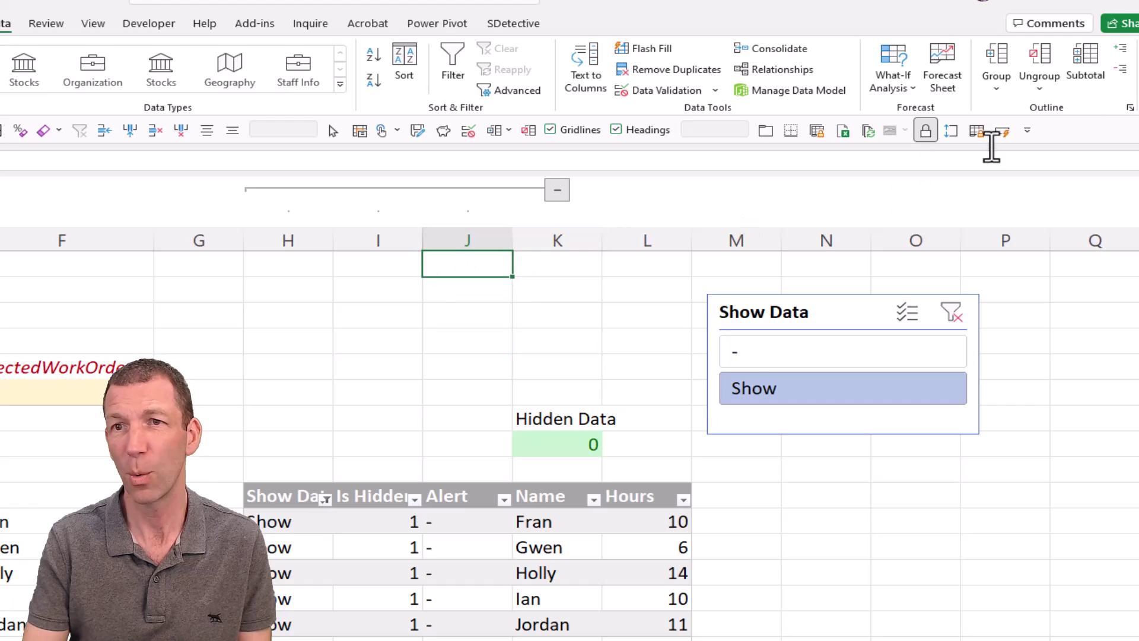
Turn off 'Summary rows below detail' and 'Summary columns to right of detail' in outline settings.
click(1130, 108)
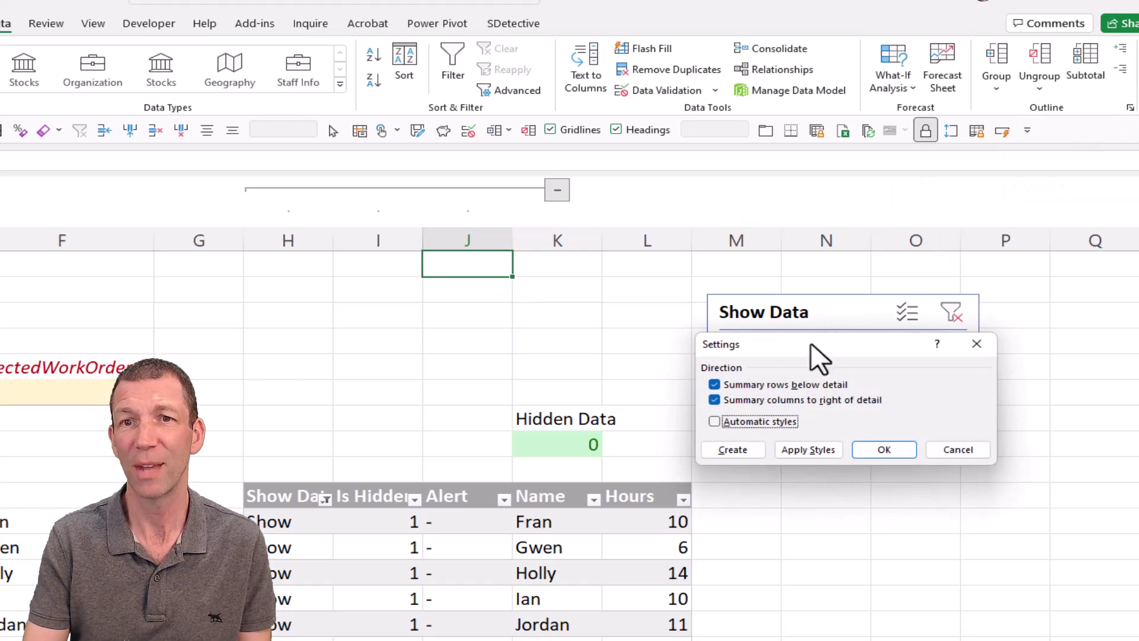
click(717, 384)
click(719, 398)
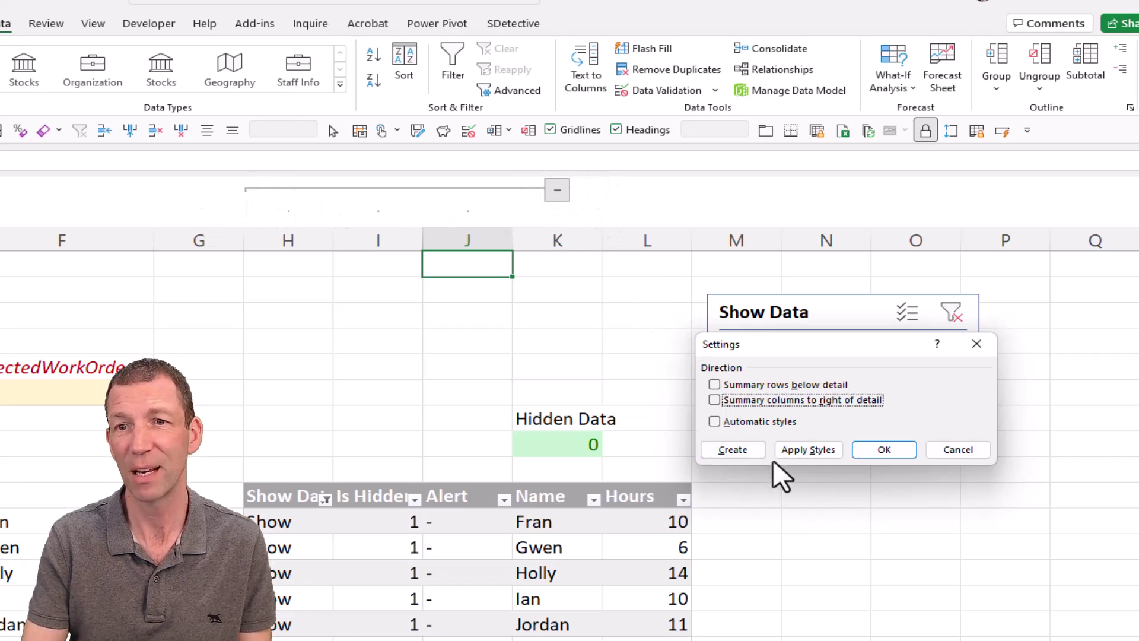
click(895, 449)
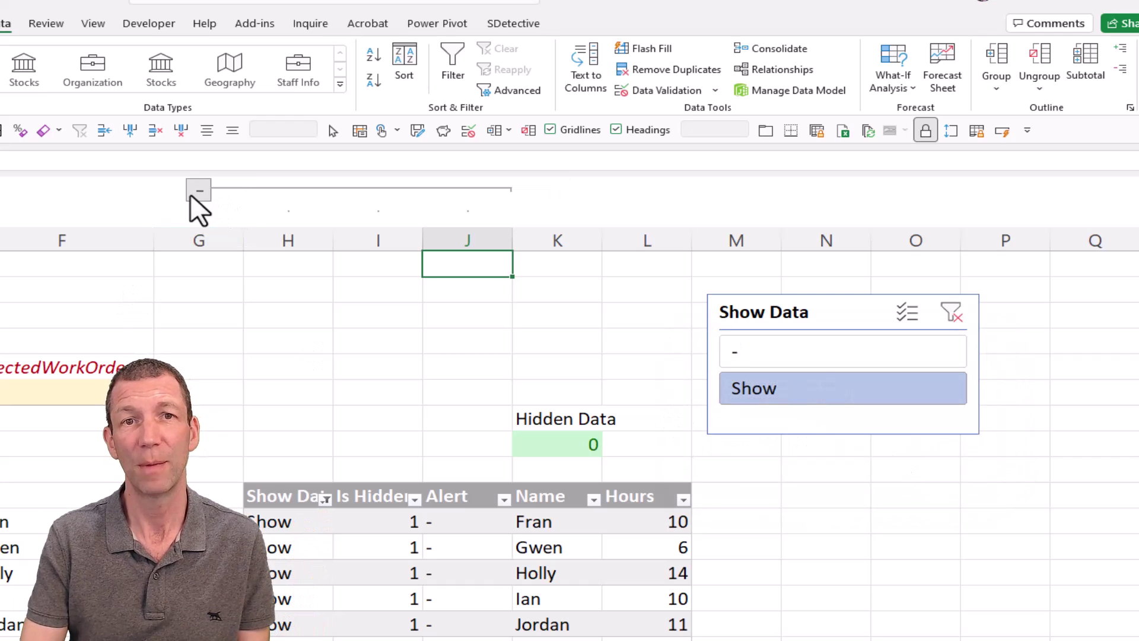
Collapse the grouped helper columns H to J.
click(198, 190)
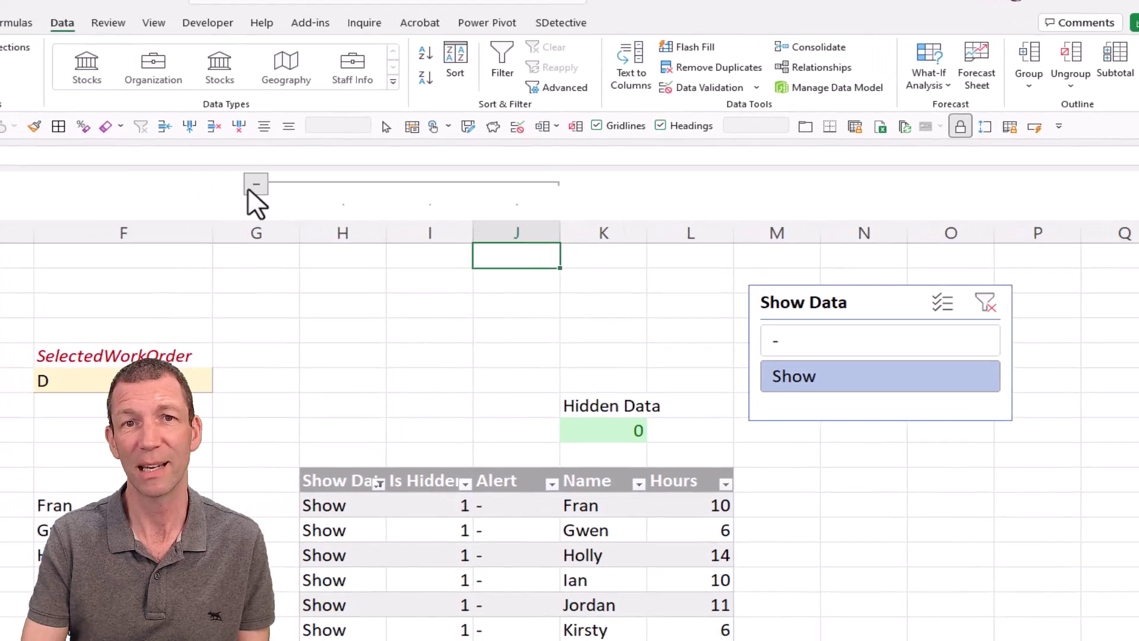
click(254, 188)
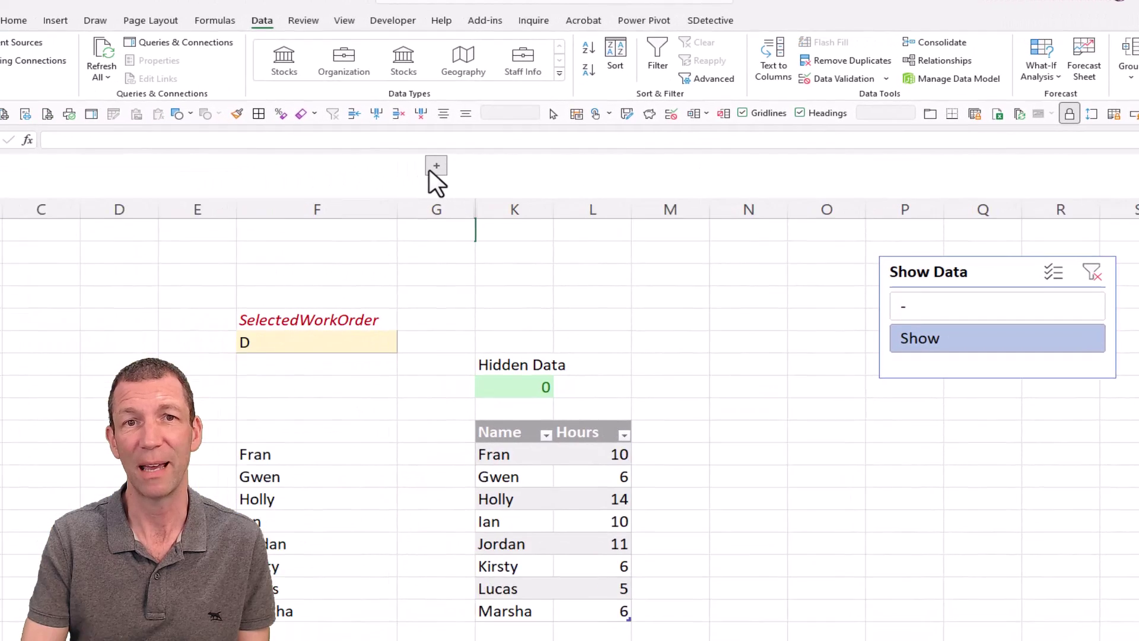
click(443, 166)
click(443, 166)
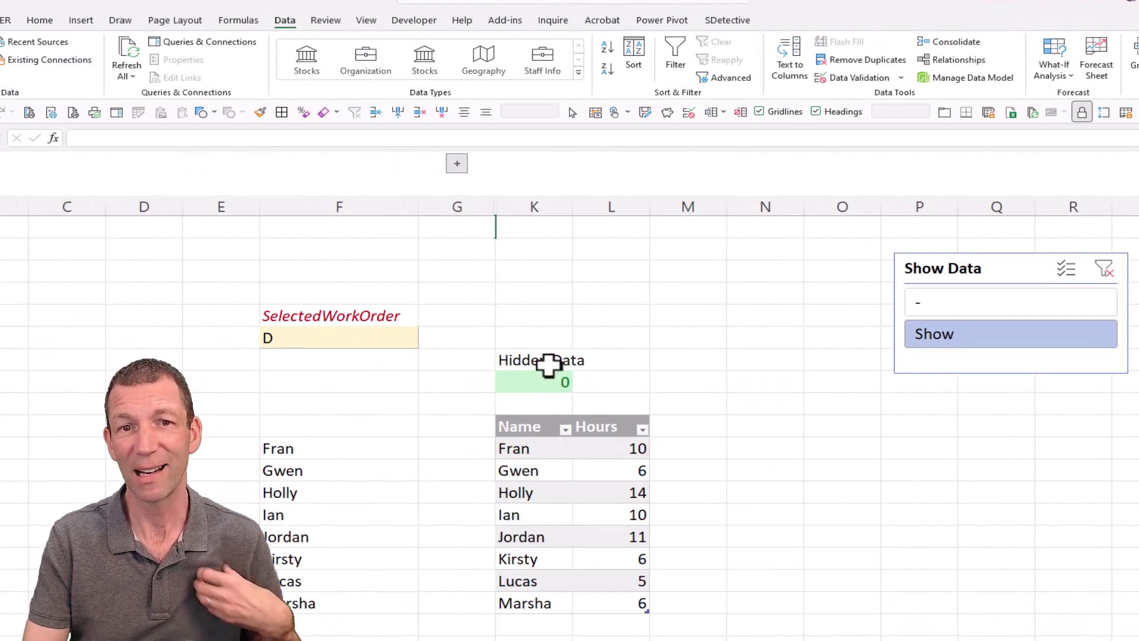
Cycle the work order through C, A and B, reapplying Show so Lucy reappears.
click(386, 338)
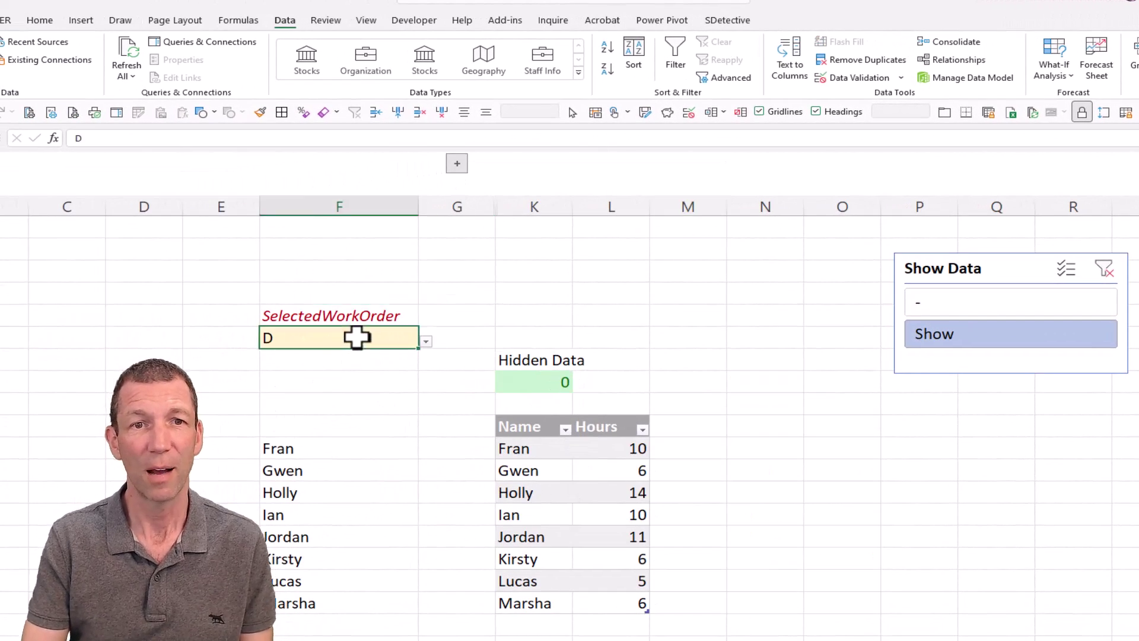
click(425, 341)
click(350, 388)
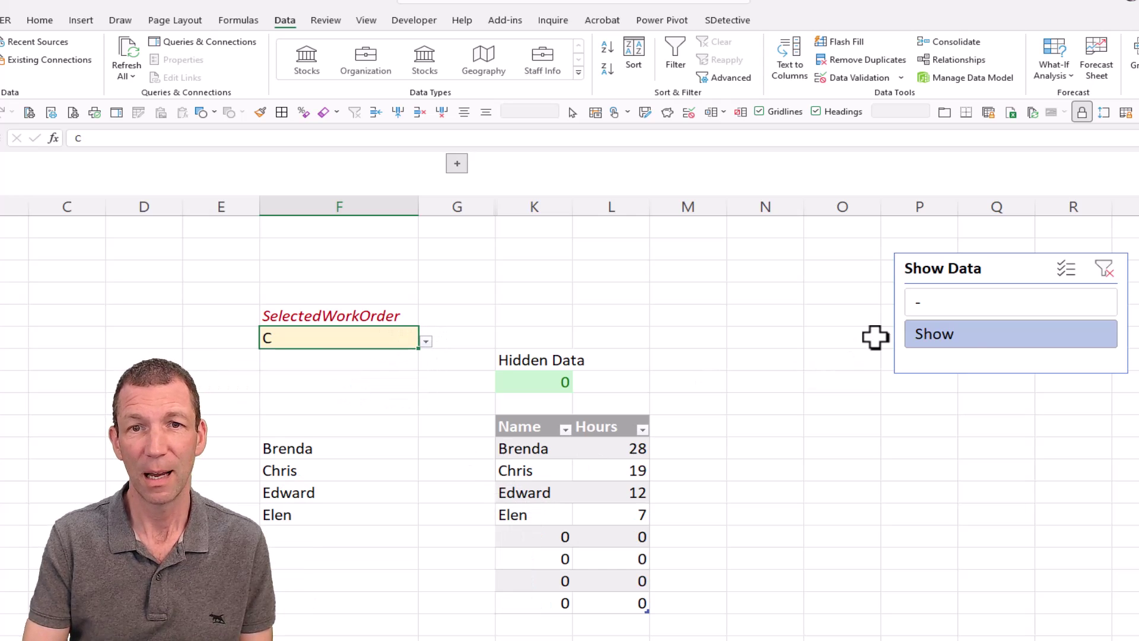
click(973, 346)
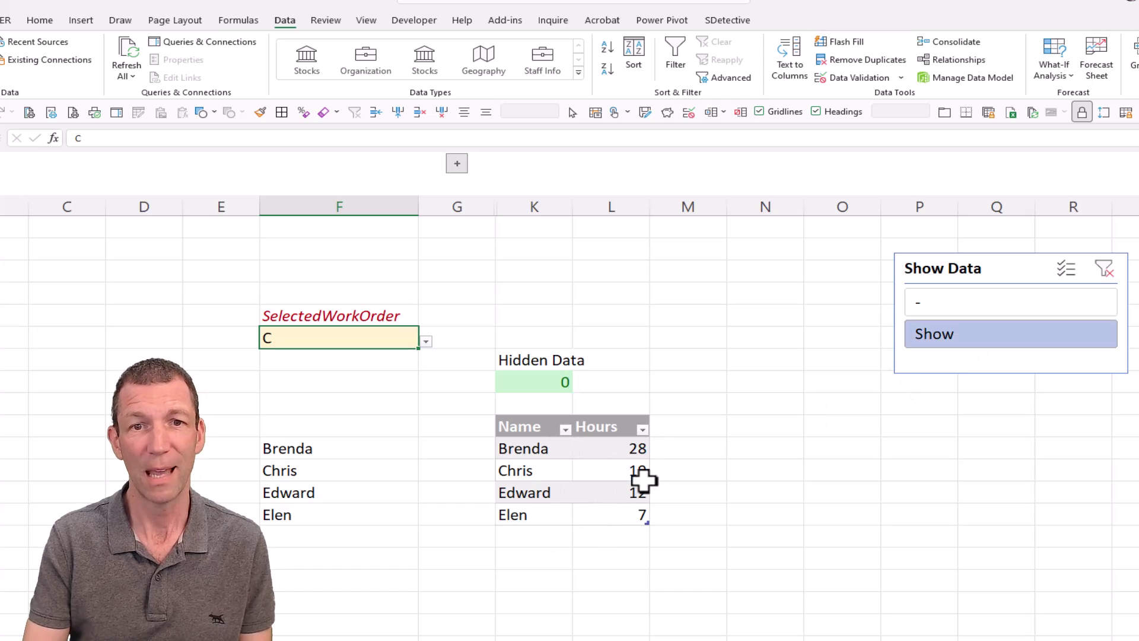
click(425, 342)
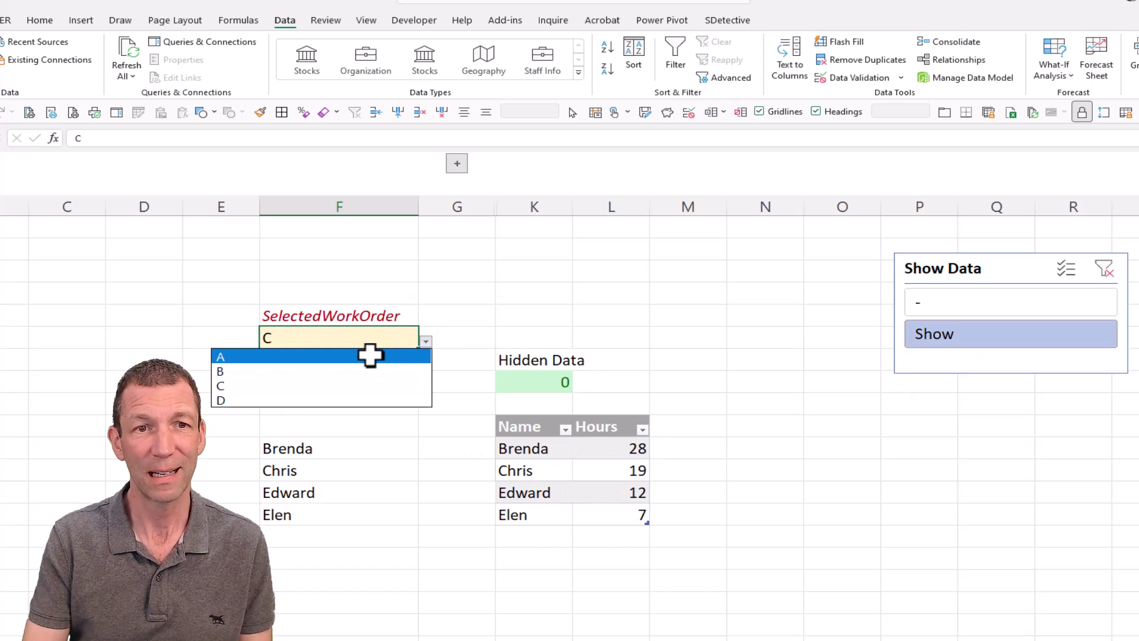
click(370, 355)
click(426, 342)
click(378, 371)
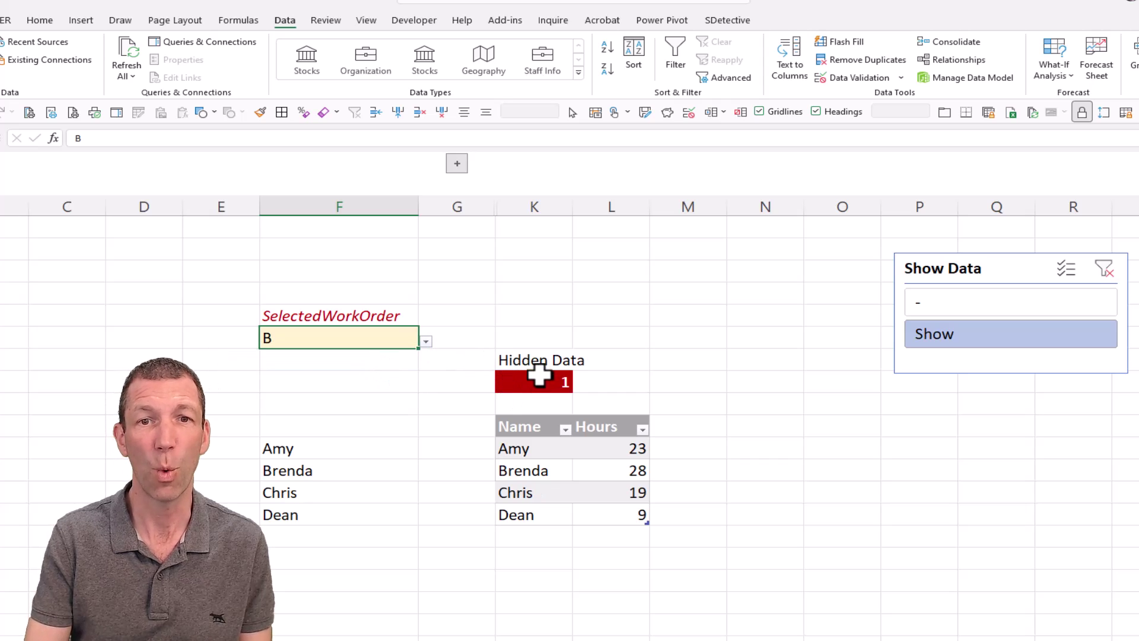
click(1044, 344)
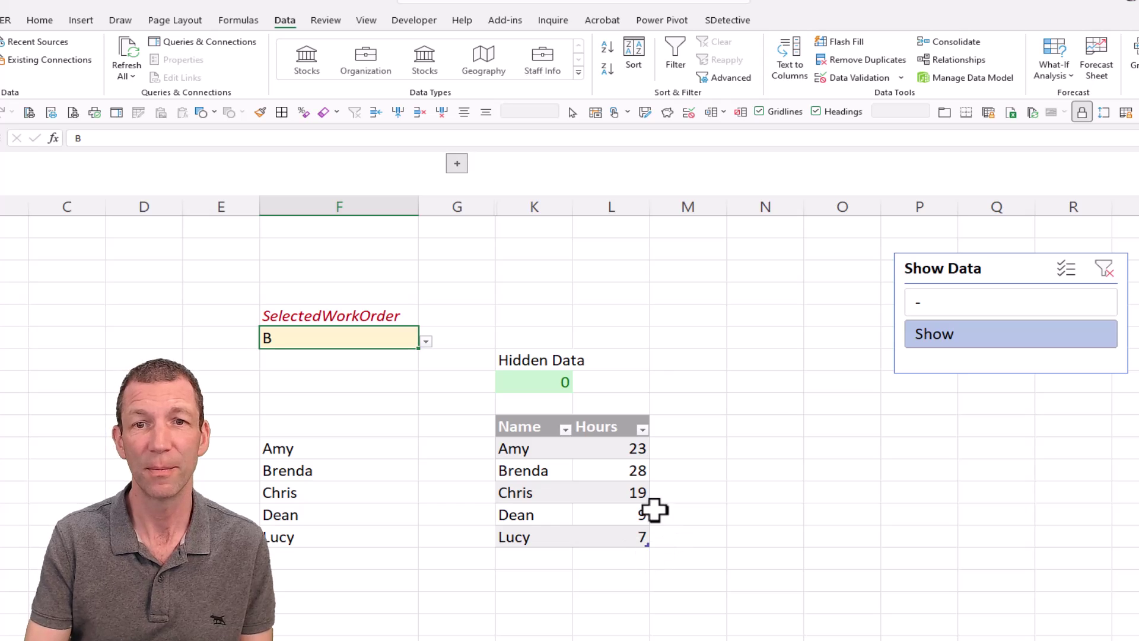
Move the Show Data slicer closer to the table and apply the green slicer style.
drag(973, 272, 751, 292)
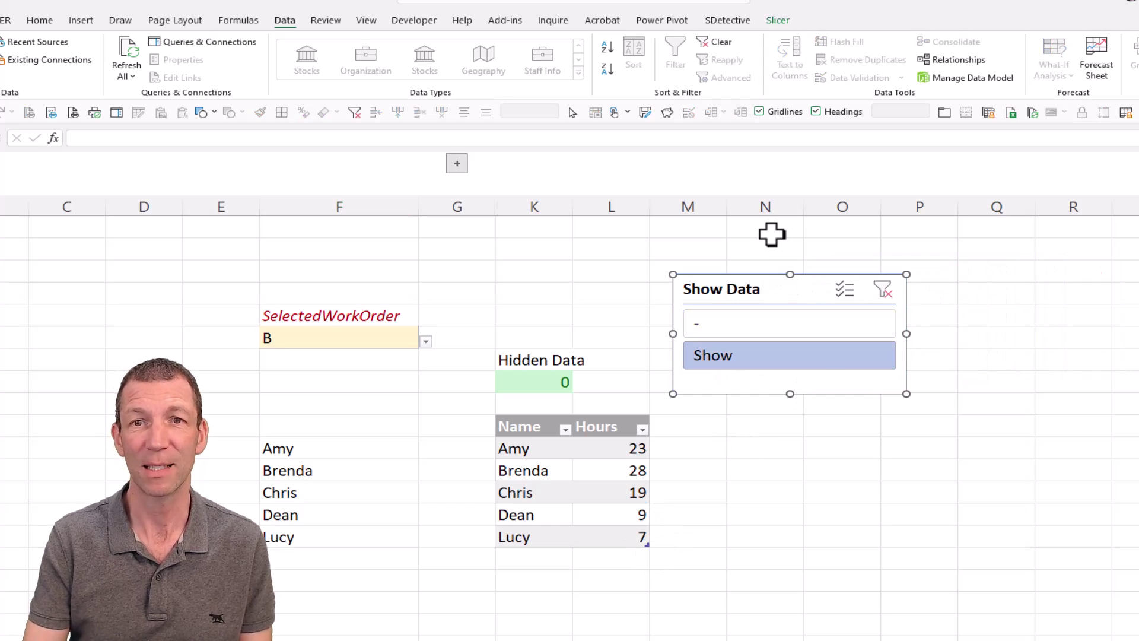
click(779, 18)
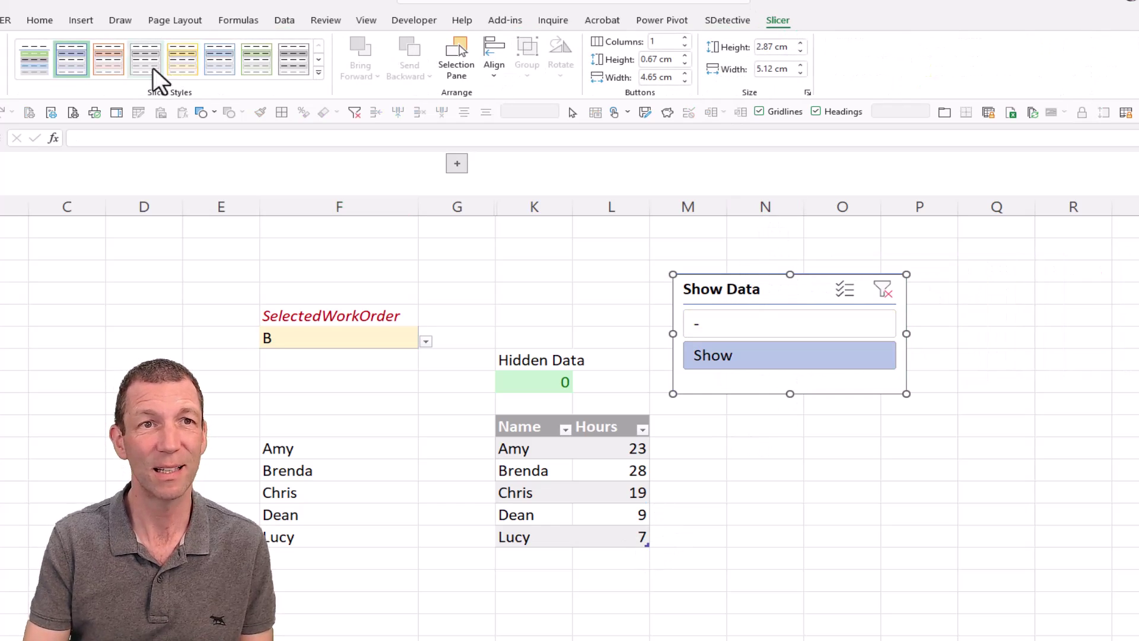
click(255, 58)
Duplicate the green style as MySlicer with no borders on the Whole Slicer element.
right_click(255, 58)
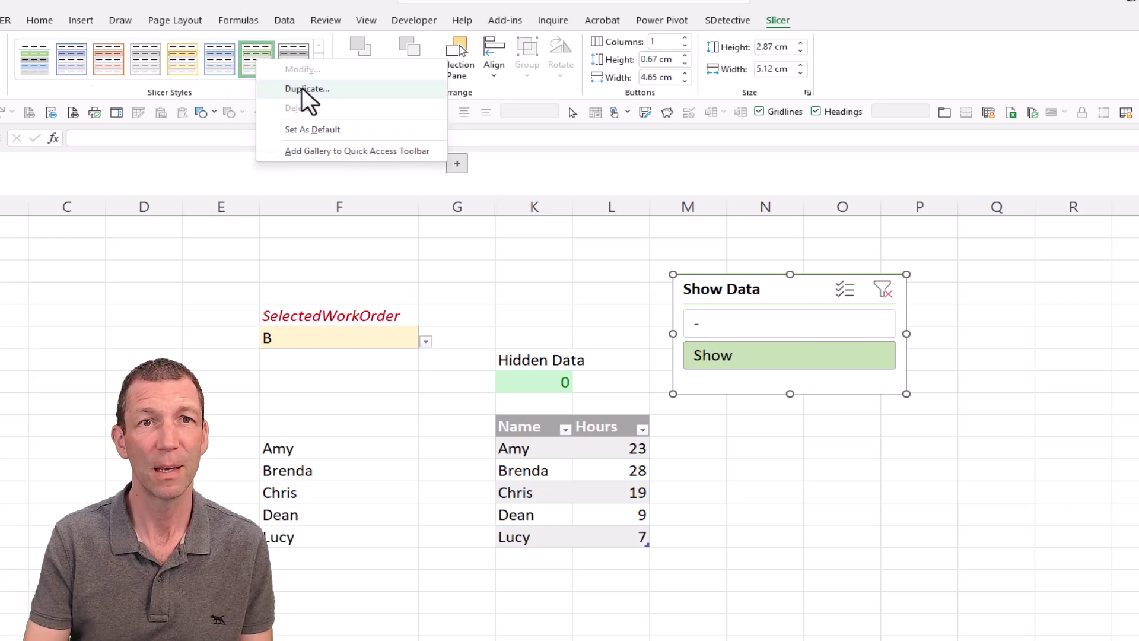
click(301, 89)
text(MySlicer)
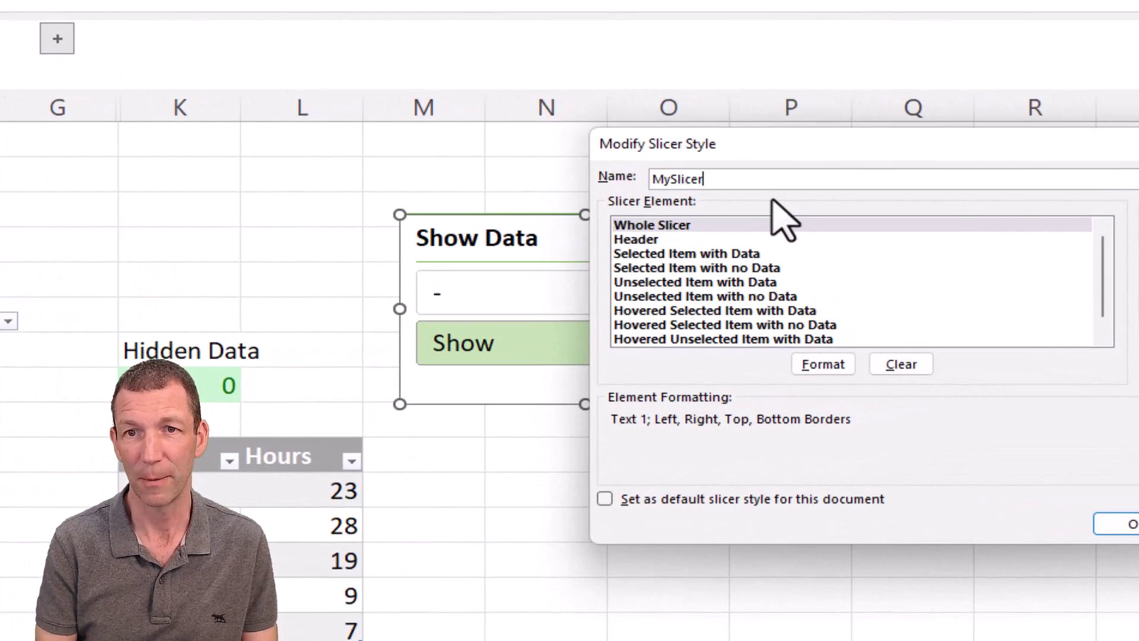
click(680, 225)
click(822, 365)
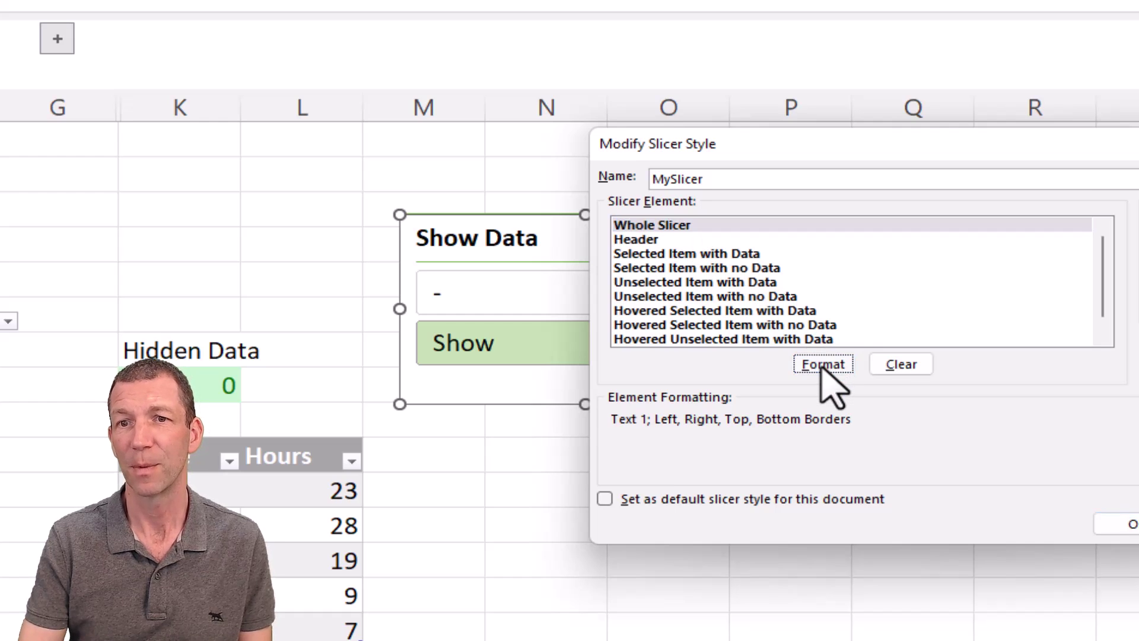
click(884, 169)
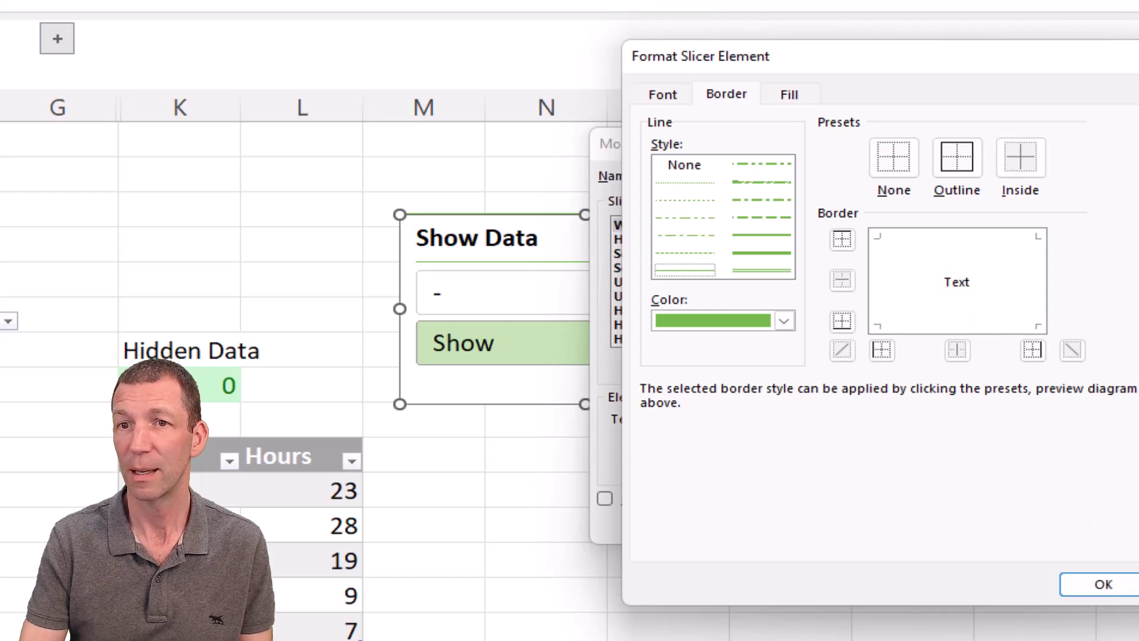
click(1103, 584)
click(1124, 523)
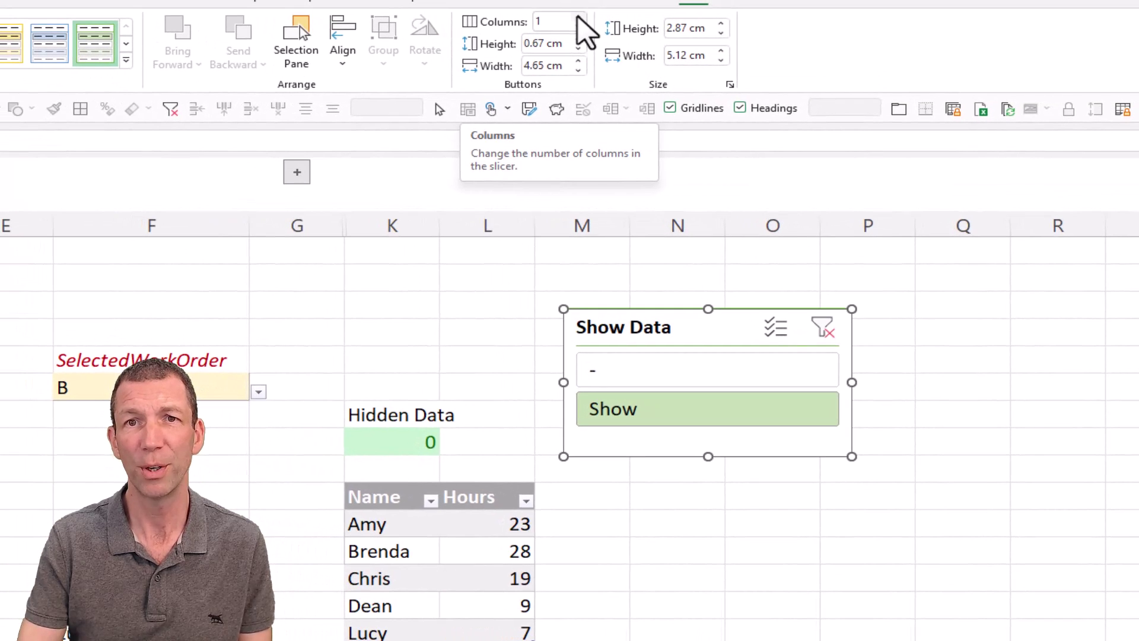
Set the slicer to 2 button columns and hide its header.
click(579, 18)
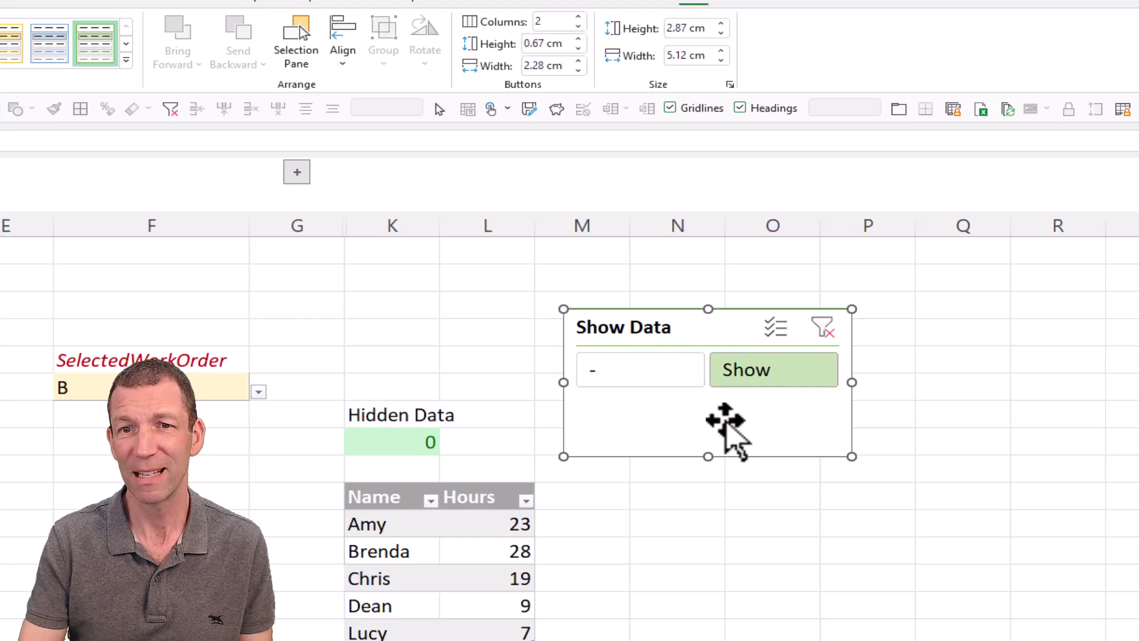
right_click(727, 423)
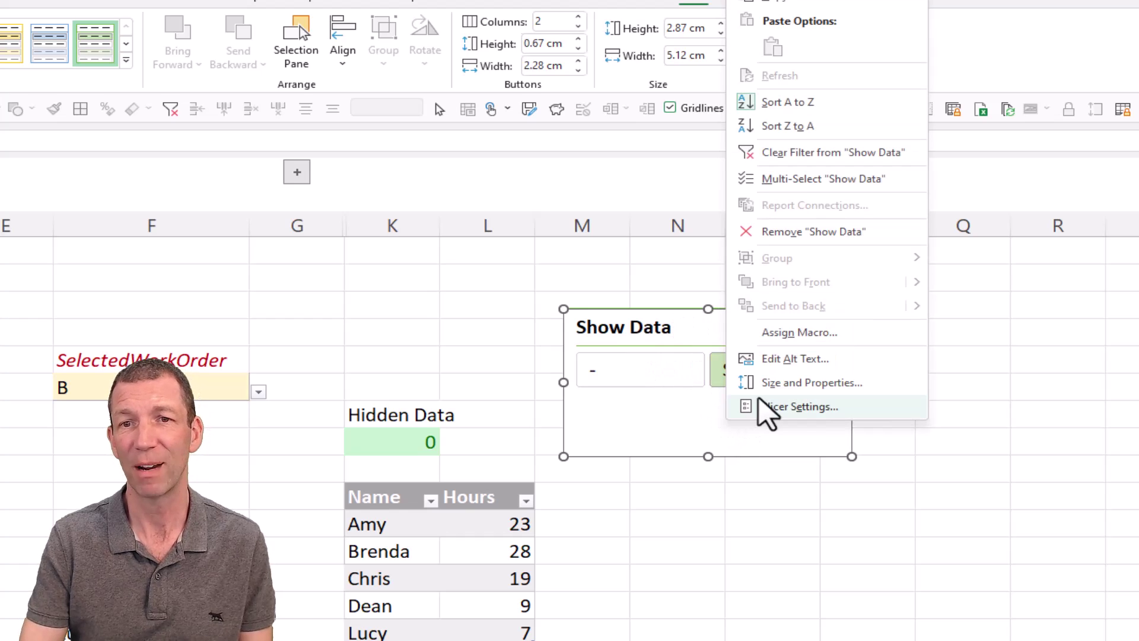
click(797, 408)
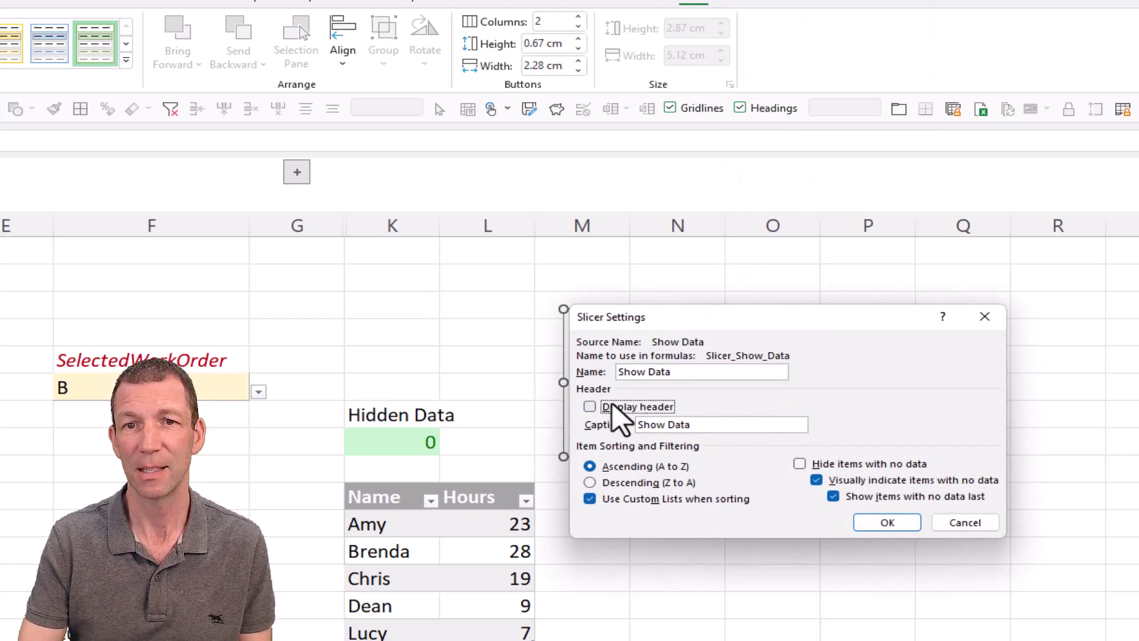
click(887, 522)
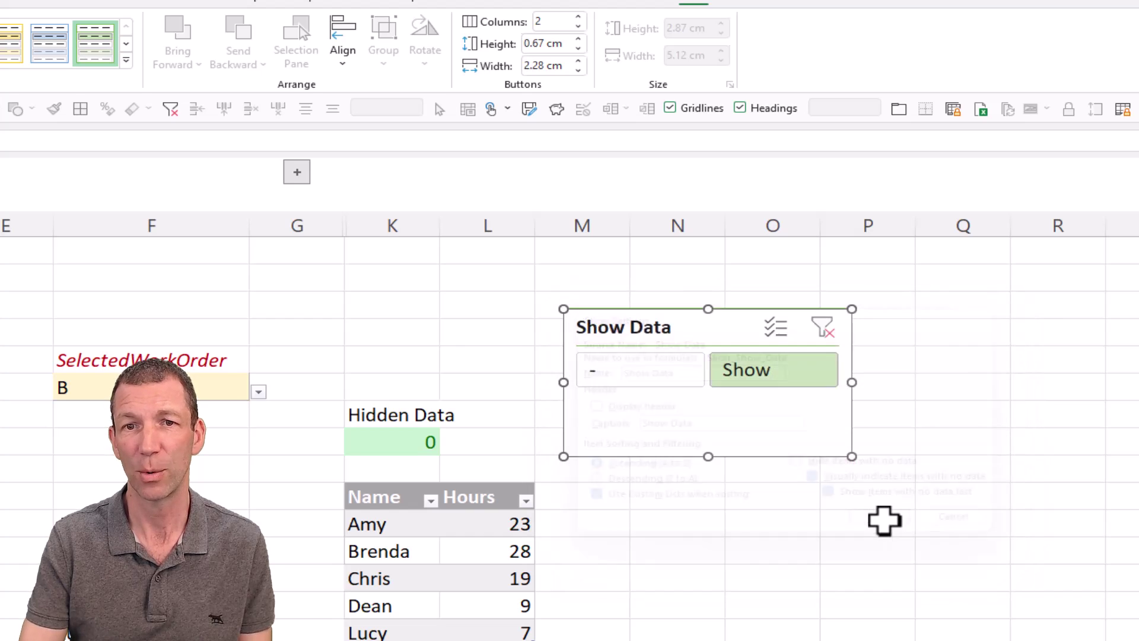
Resize the slicer to 1.3 cm by 3.64 cm and place it beside Hidden Data.
drag(709, 455, 724, 381)
drag(852, 341, 768, 348)
drag(715, 374, 618, 468)
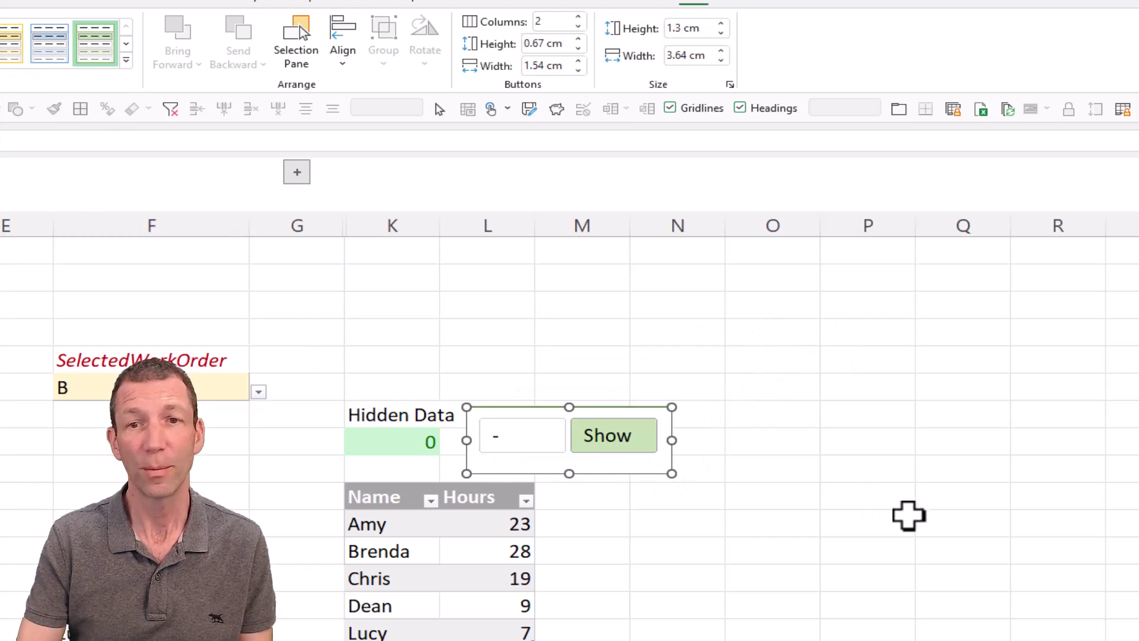
Apply the custom MySlicer style to the Show Data slicer and turn off Headings and Gridlines.
click(907, 516)
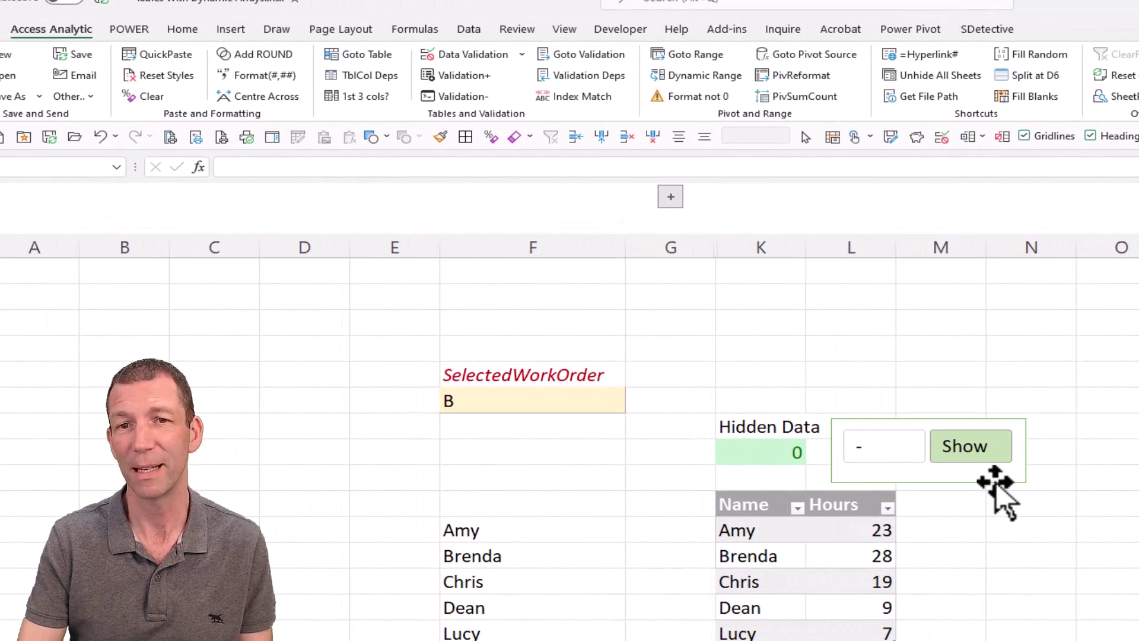
click(923, 483)
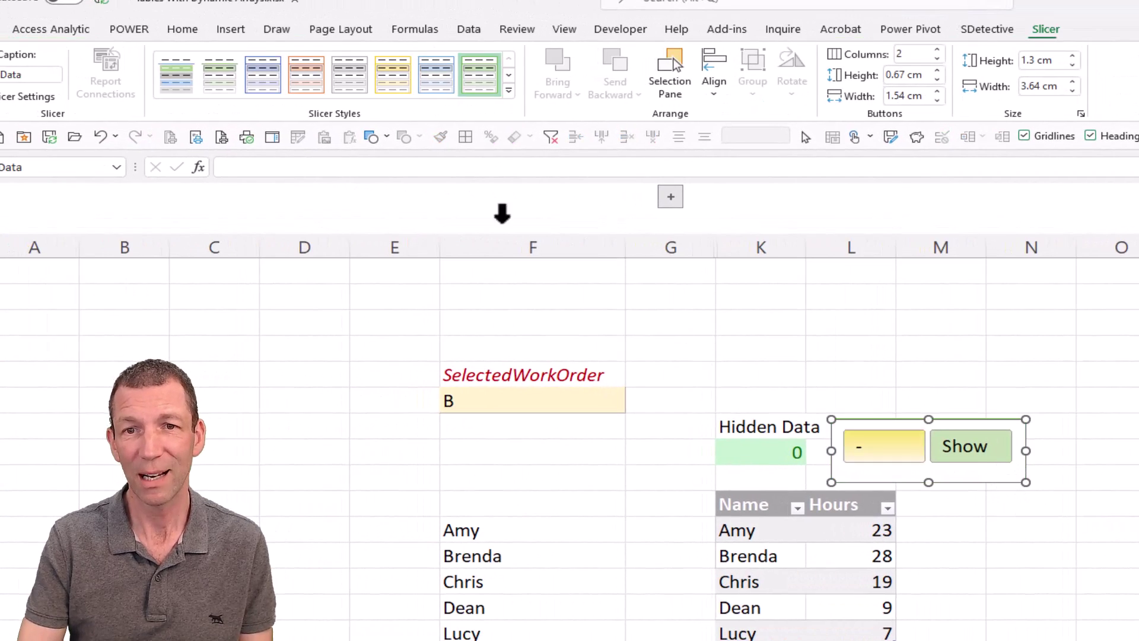
click(508, 91)
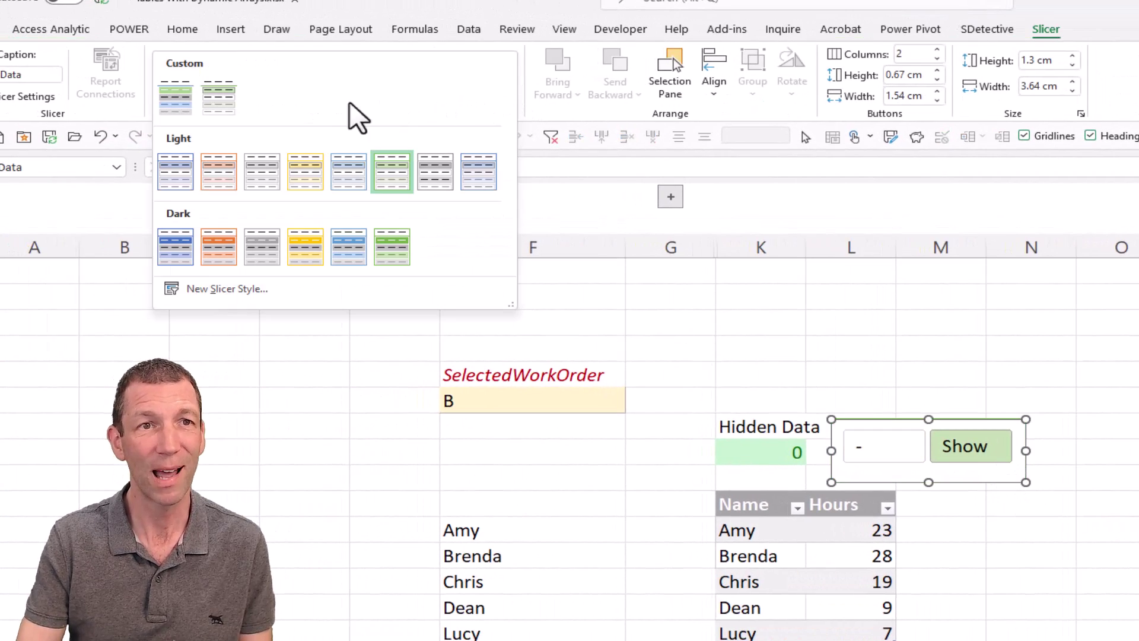
click(230, 96)
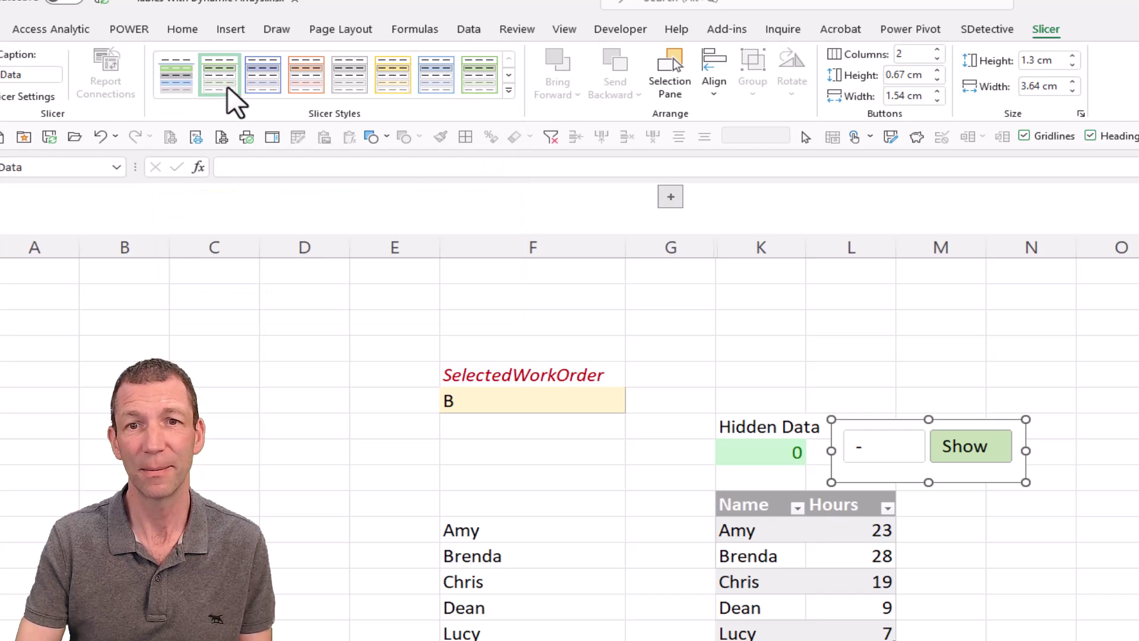
click(1090, 135)
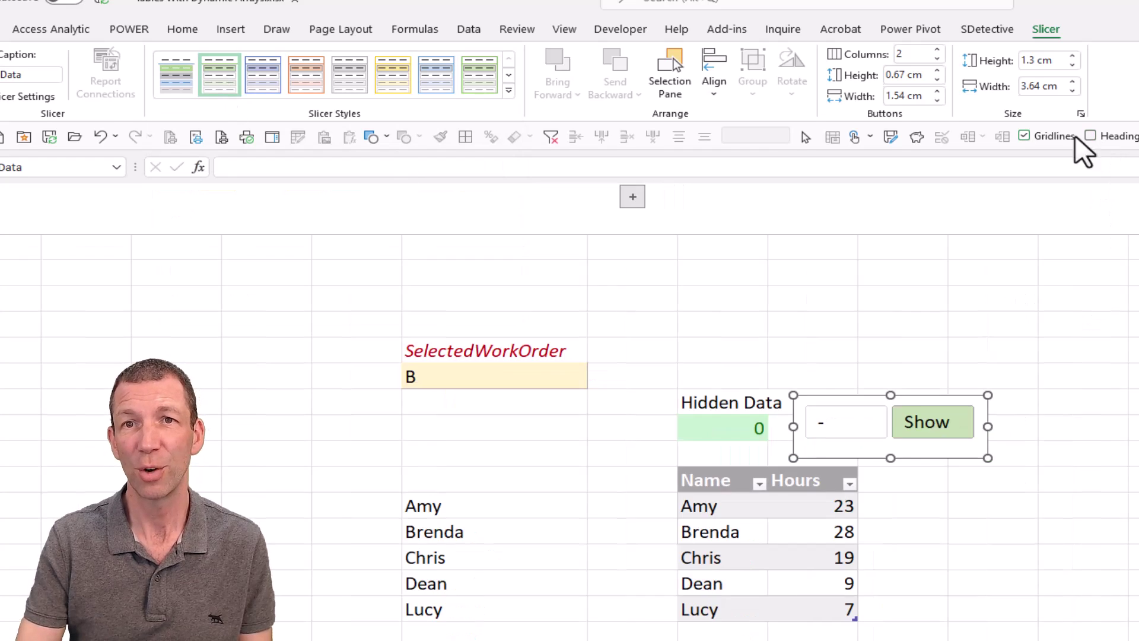
click(1024, 136)
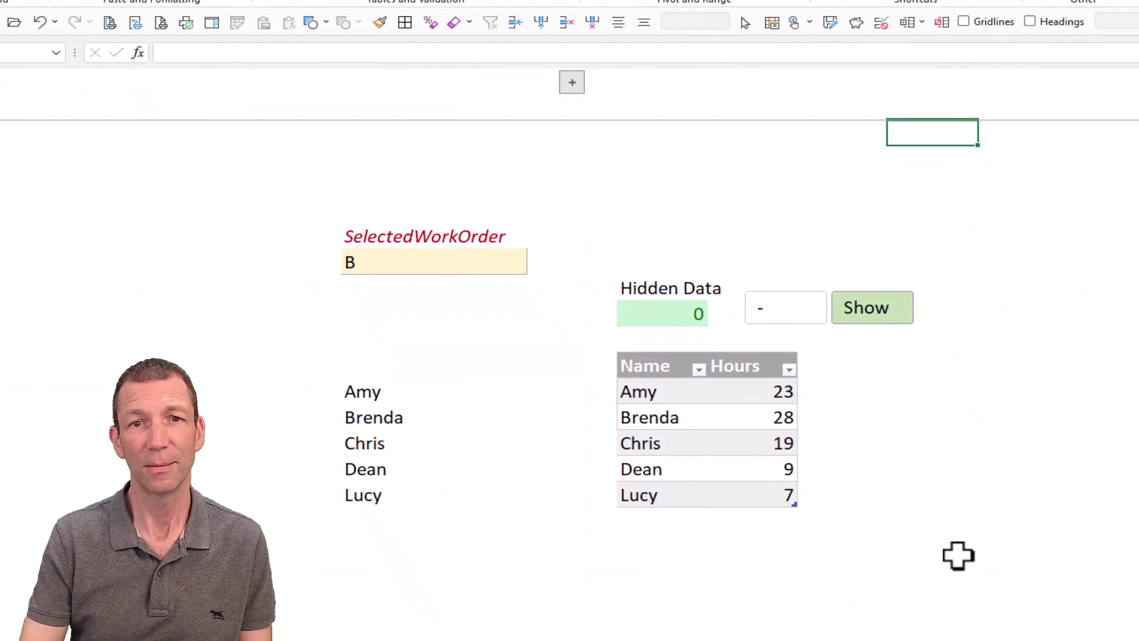
Set SelectedWorkOrder to D (via C) and use Show so Fran through Marsha all appear.
click(430, 276)
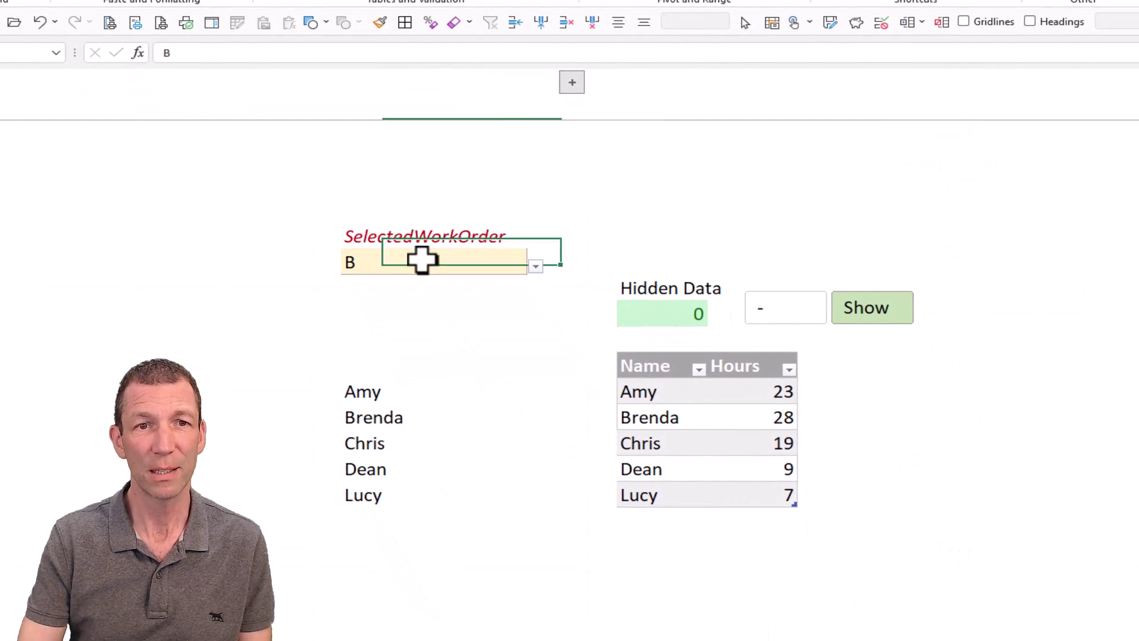
click(536, 267)
click(463, 318)
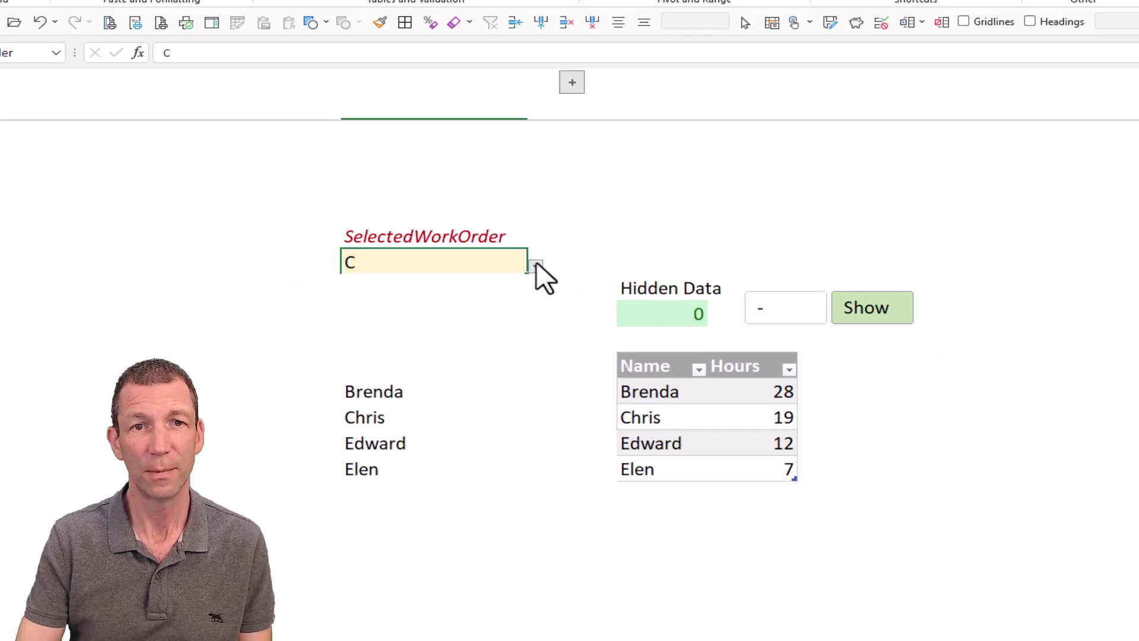
click(537, 266)
click(450, 331)
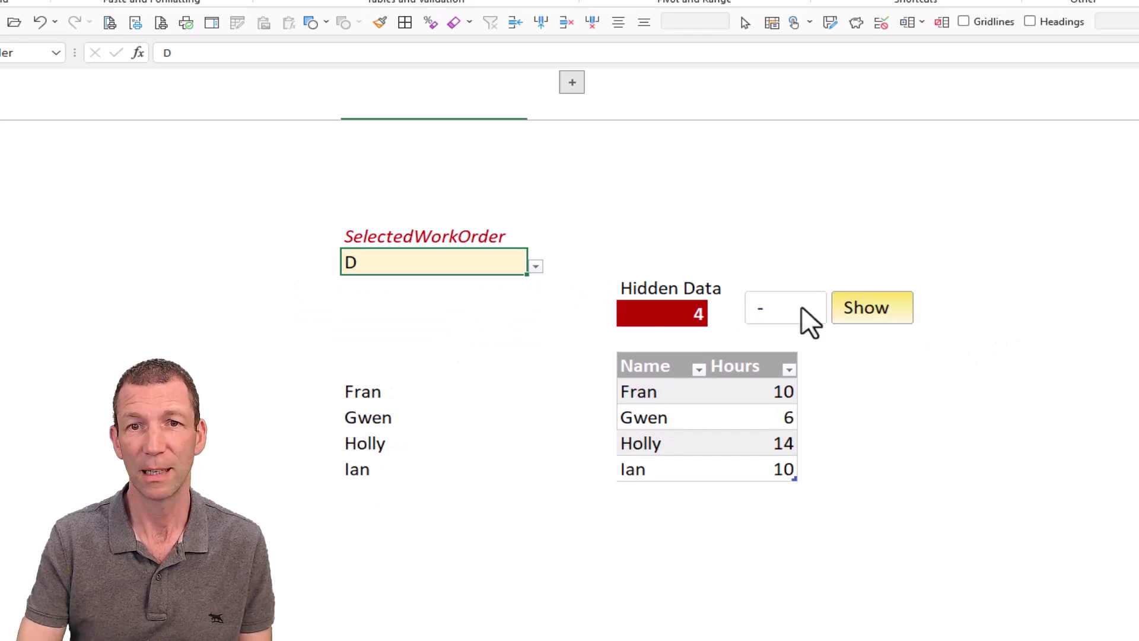
click(883, 311)
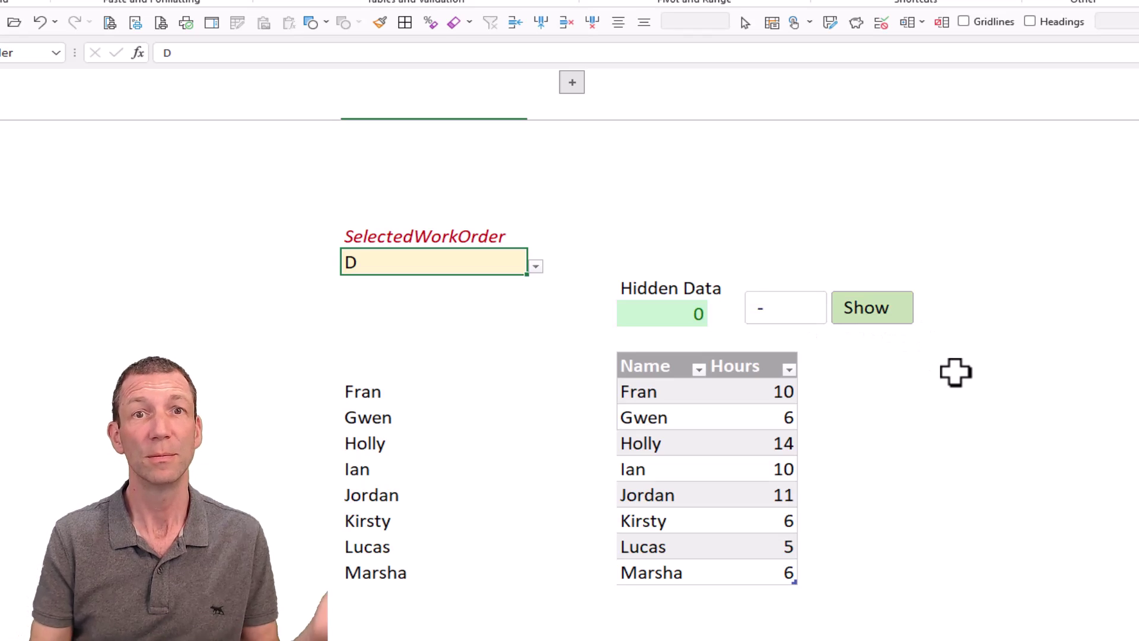